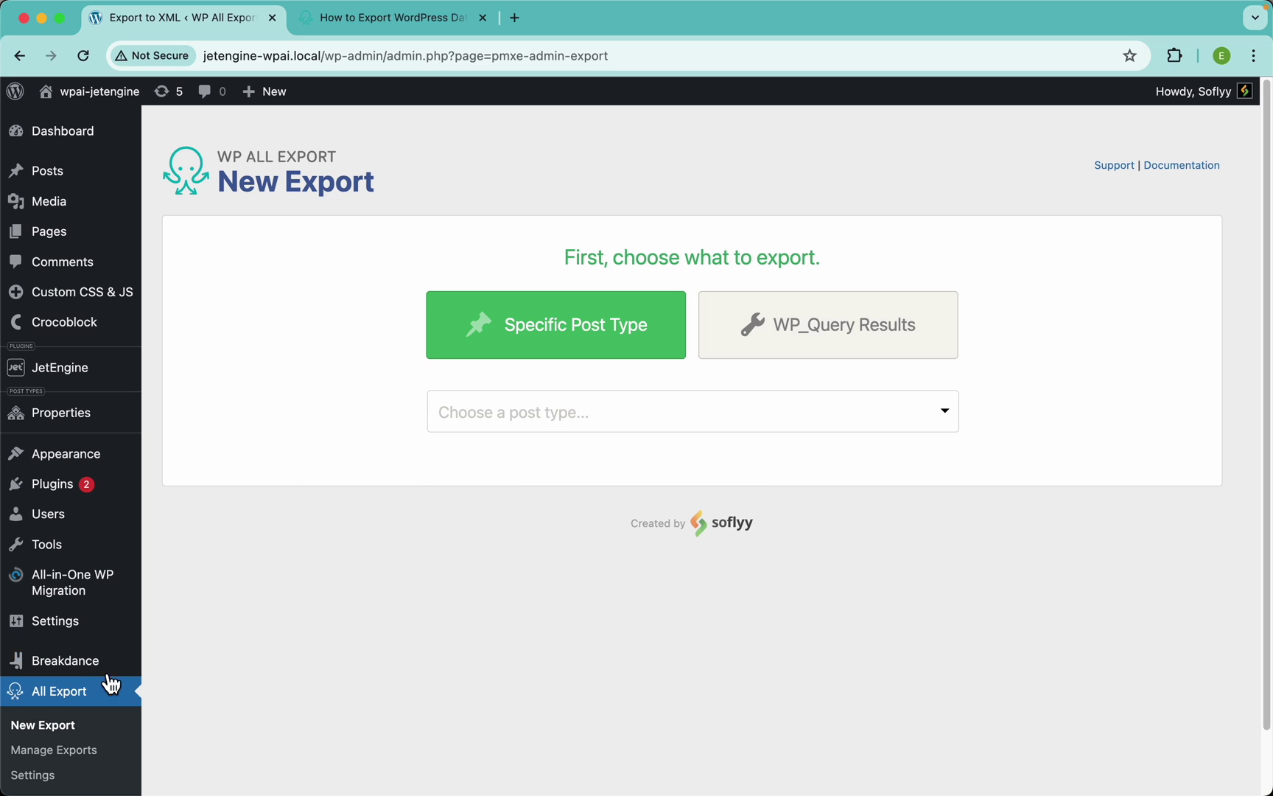
Choose Properties from the post type list for the new export
{"action": "left_click", "coordinate": [601, 426]}
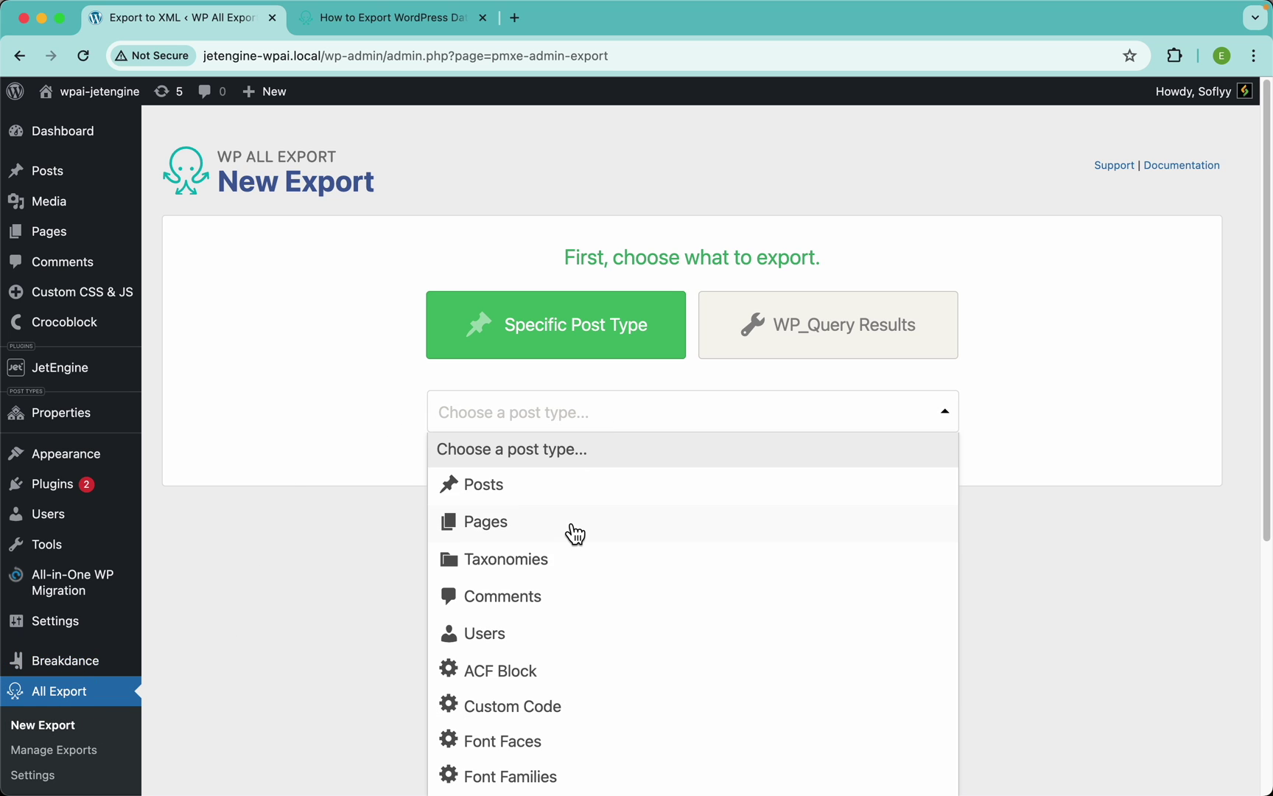
{"action": "scroll", "coordinate": [574, 531], "scroll_direction": "down", "scroll_amount": 5}
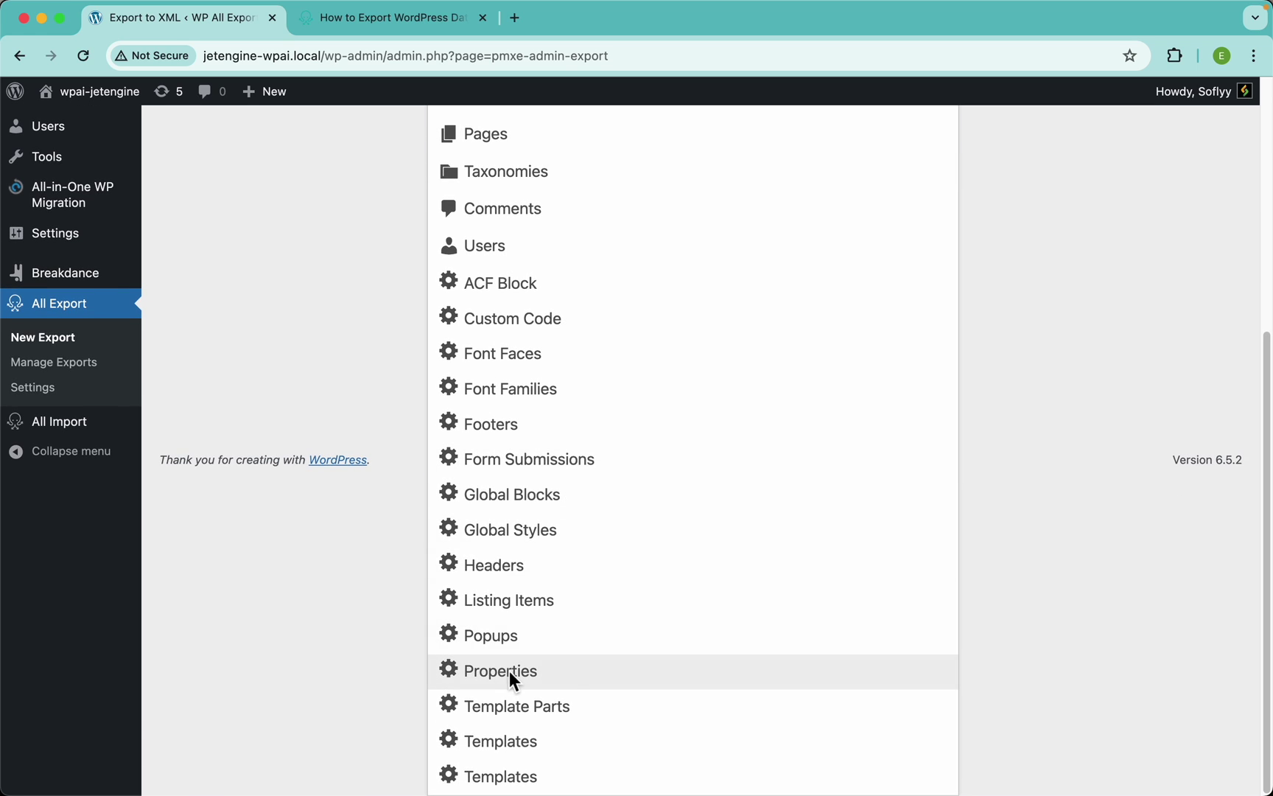
{"action": "left_click", "coordinate": [508, 670]}
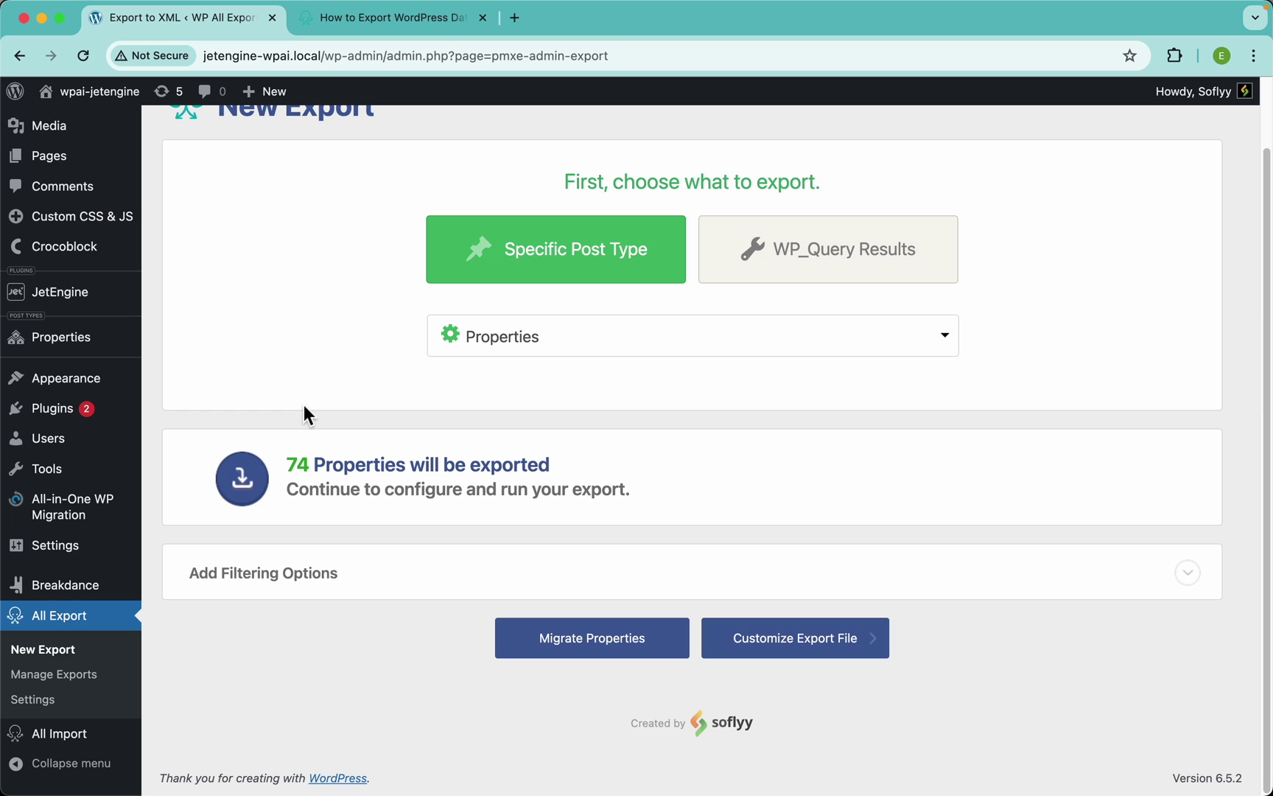
{"action": "right_click", "coordinate": [177, 345]}
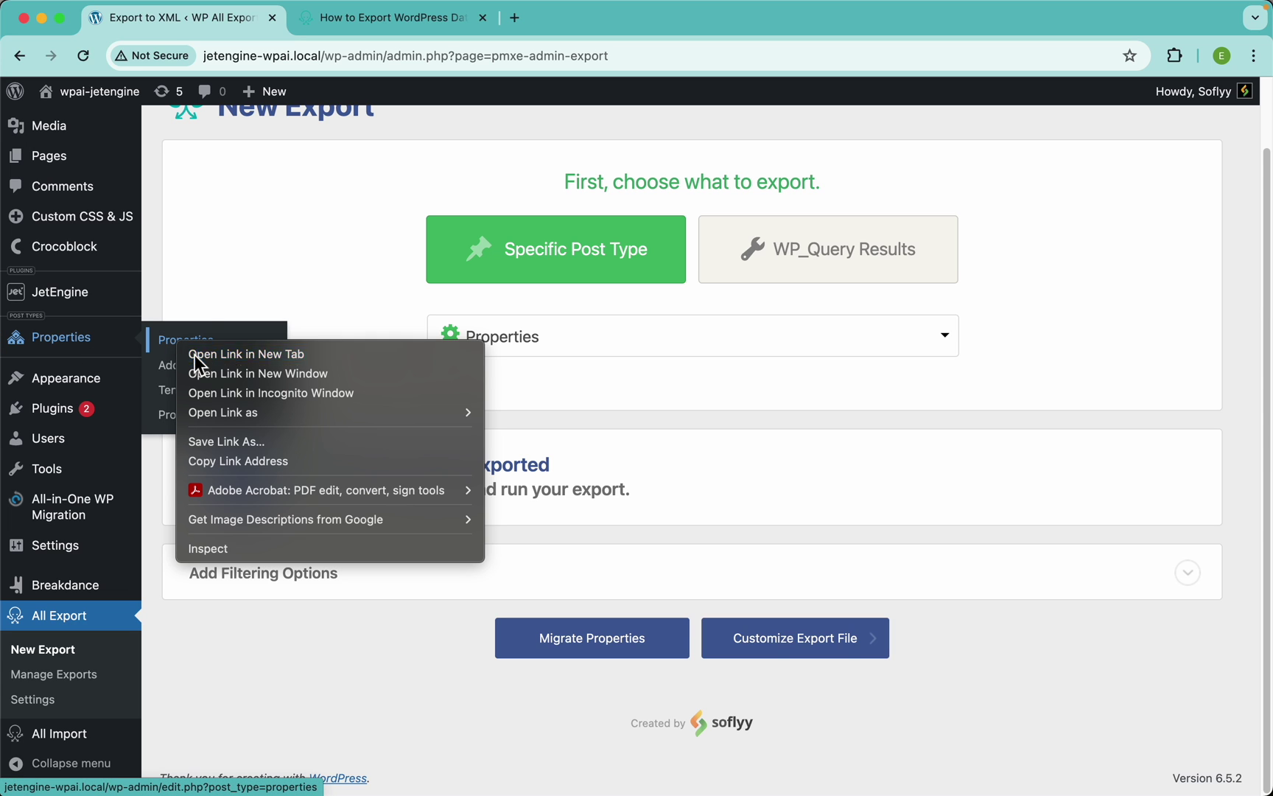
{"action": "left_click", "coordinate": [195, 355]}
{"action": "left_click", "coordinate": [345, 19]}
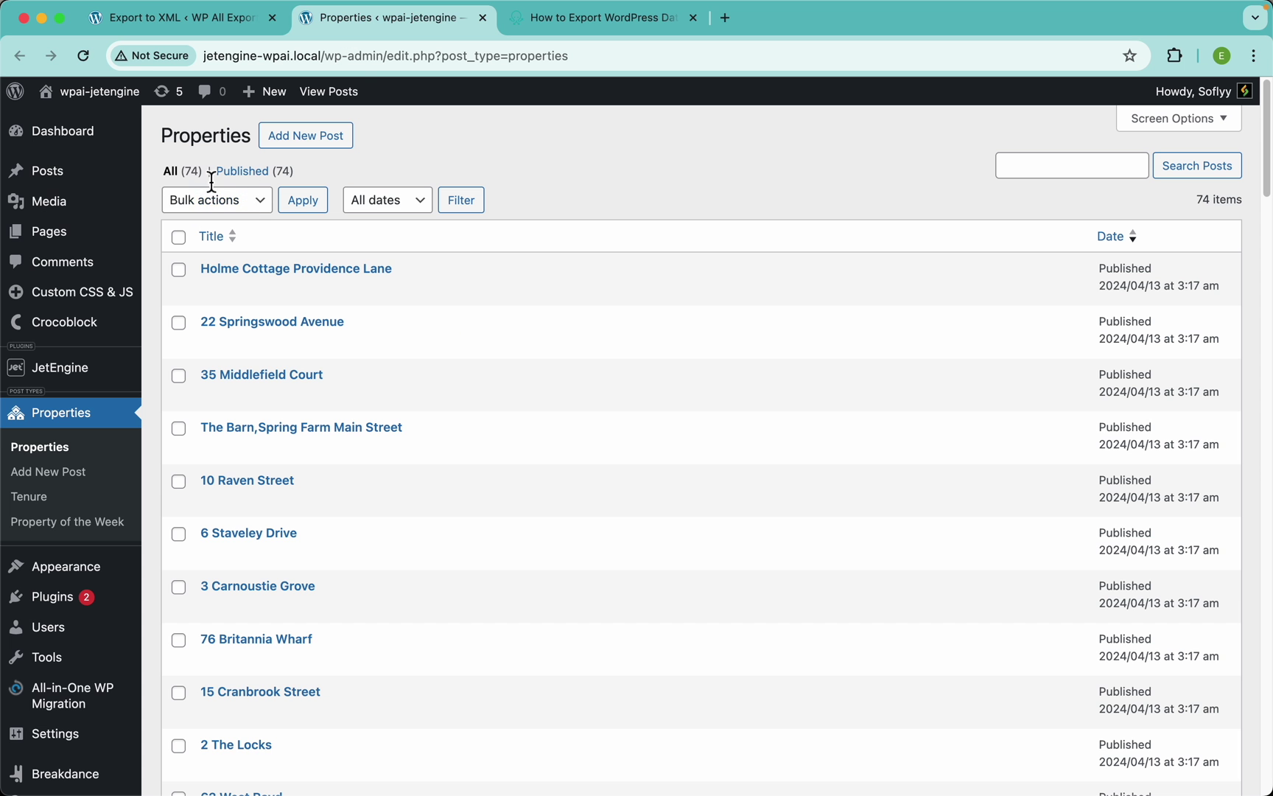
{"action": "left_click", "coordinate": [322, 270]}
{"action": "scroll", "coordinate": [606, 659], "scroll_direction": "down", "scroll_amount": 3}
{"action": "scroll", "coordinate": [605, 658], "scroll_direction": "down", "scroll_amount": 2}
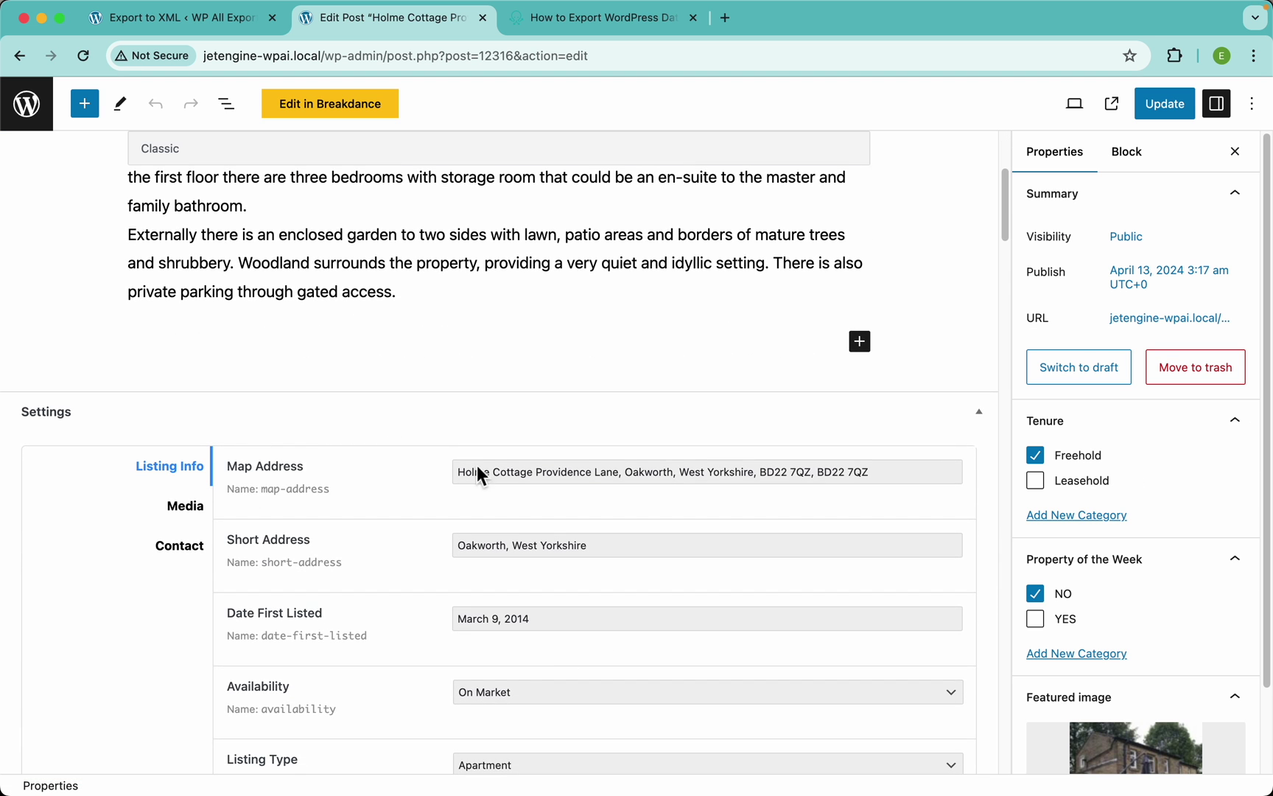
{"action": "scroll", "coordinate": [467, 467], "scroll_direction": "down", "scroll_amount": 4}
{"action": "left_click", "coordinate": [529, 426]}
{"action": "left_click", "coordinate": [328, 514]}
{"action": "scroll", "coordinate": [328, 514], "scroll_direction": "down", "scroll_amount": 10}
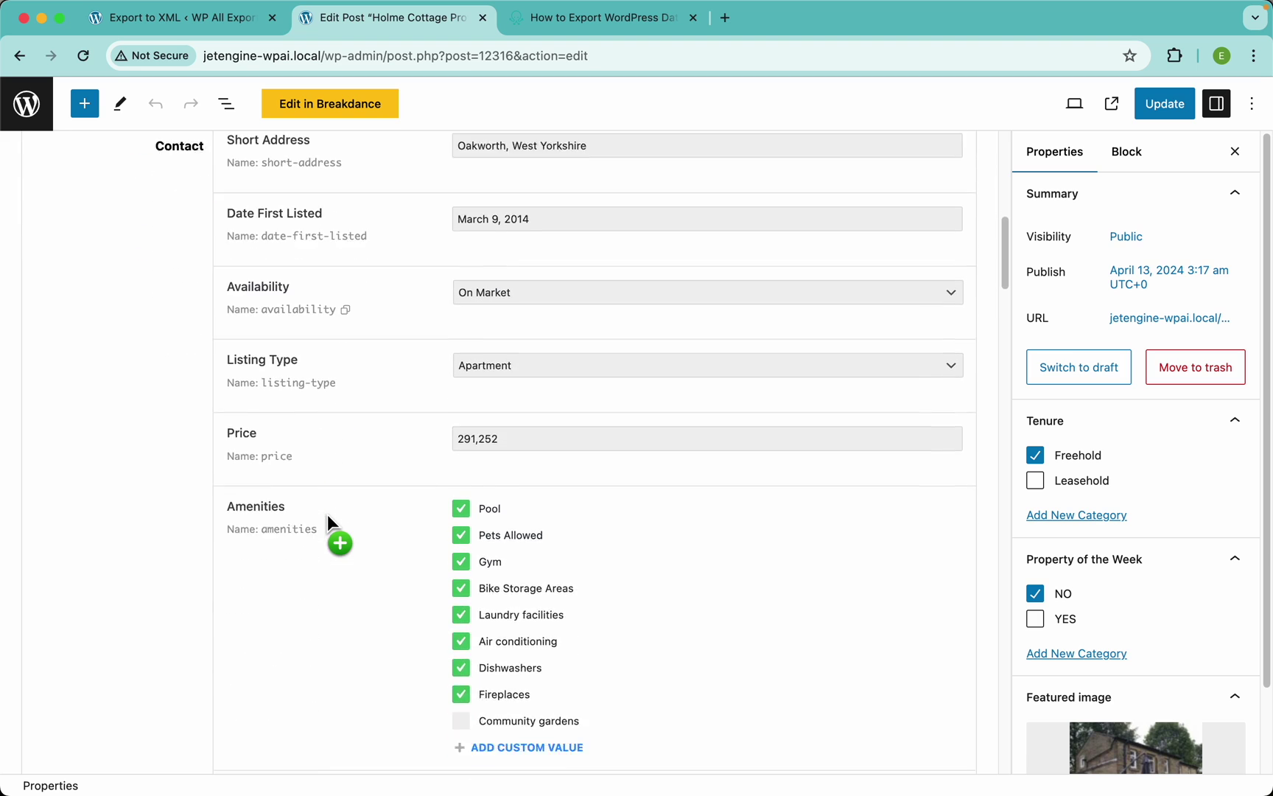
{"action": "scroll", "coordinate": [509, 344], "scroll_direction": "up", "scroll_amount": 4}
{"action": "left_click", "coordinate": [520, 291]}
{"action": "left_click", "coordinate": [392, 406]}
{"action": "scroll", "coordinate": [556, 566], "scroll_direction": "down", "scroll_amount": 5}
{"action": "scroll", "coordinate": [546, 568], "scroll_direction": "down", "scroll_amount": 4}
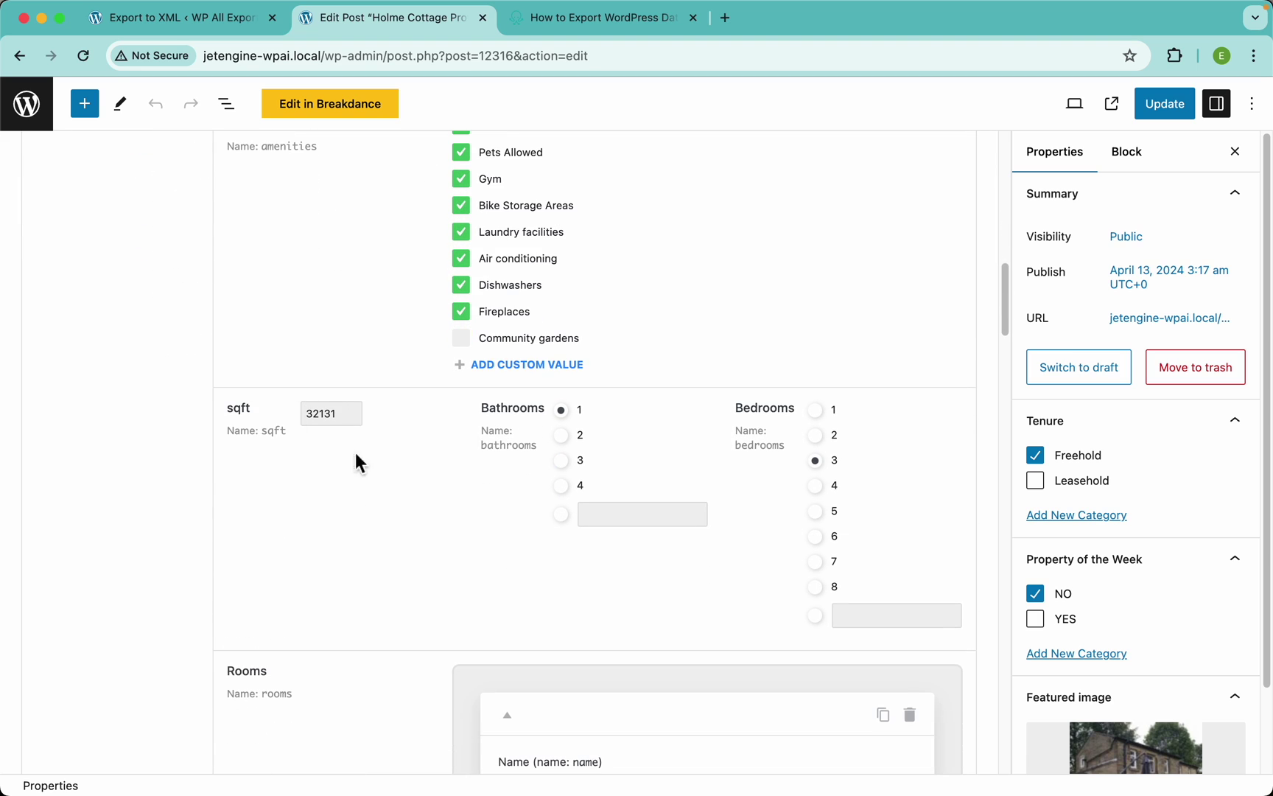
{"action": "scroll", "coordinate": [777, 582], "scroll_direction": "down", "scroll_amount": 5}
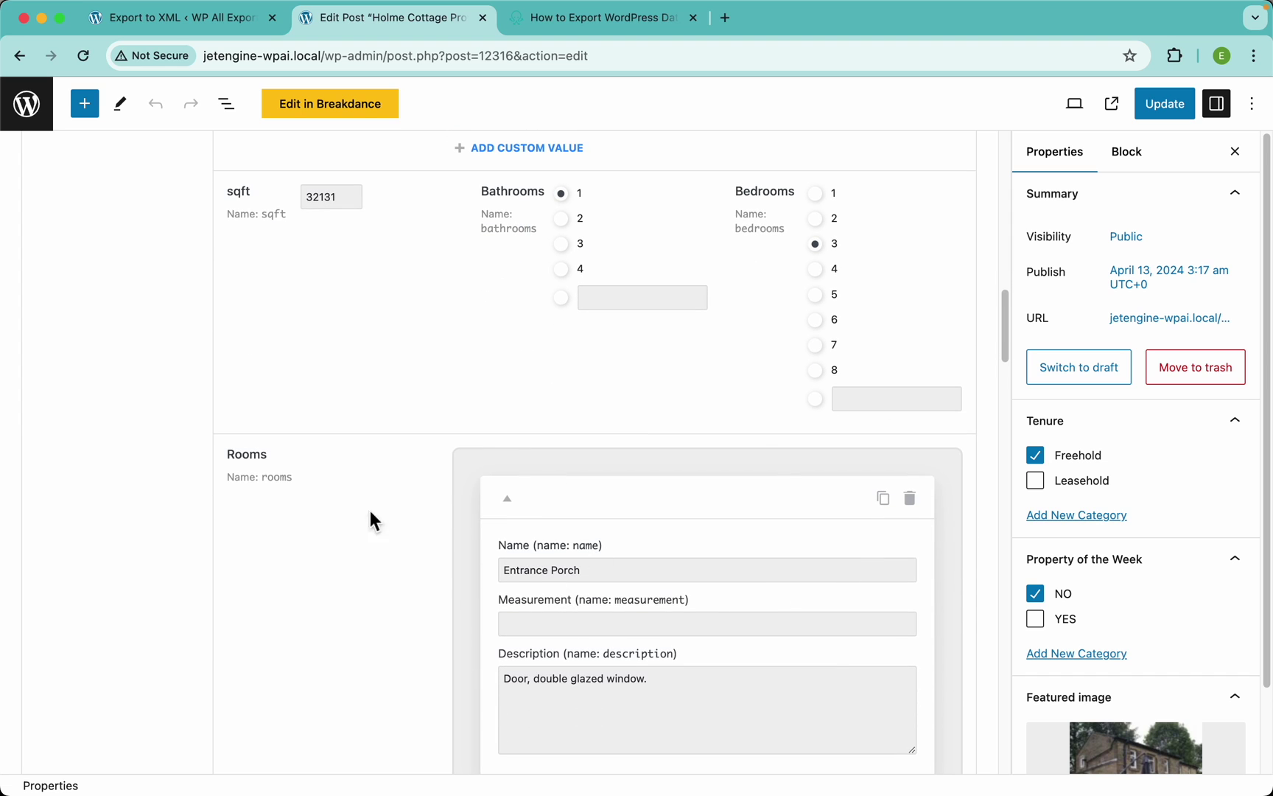
{"action": "scroll", "coordinate": [604, 588], "scroll_direction": "down", "scroll_amount": 20}
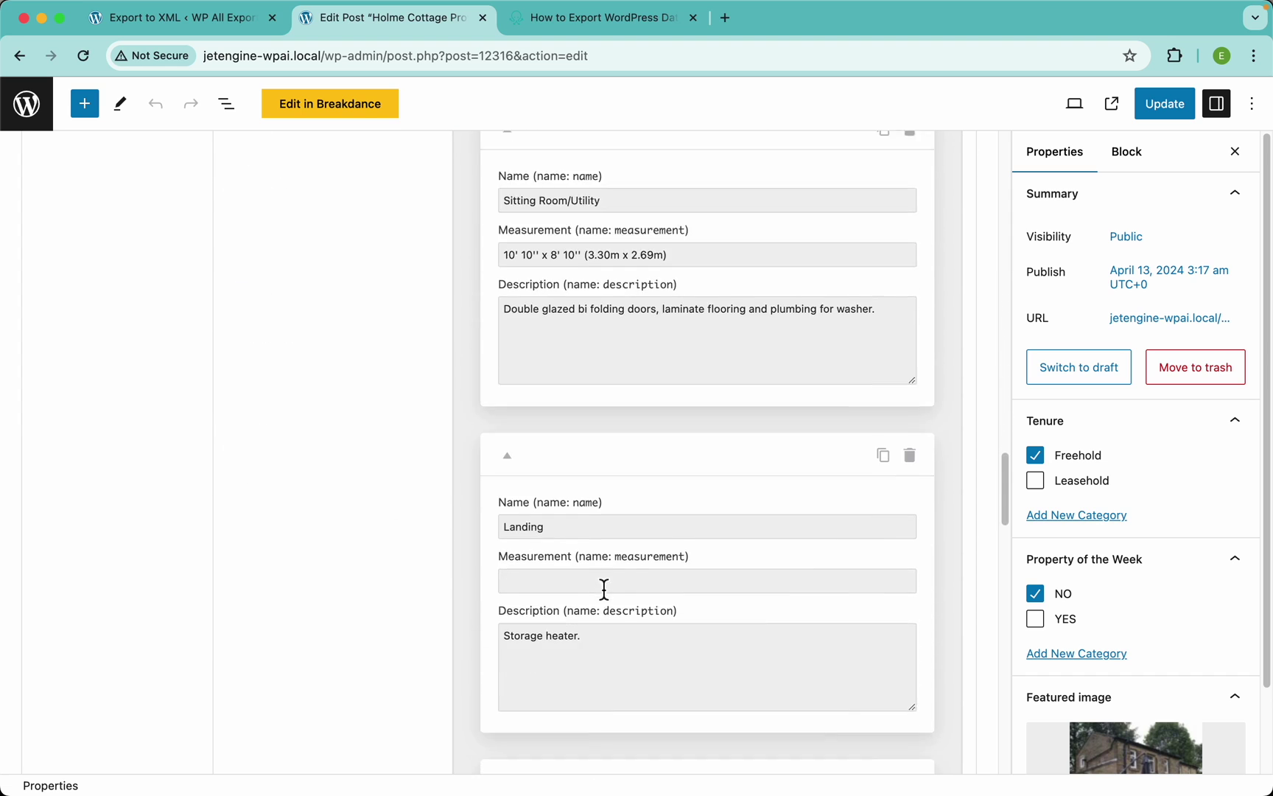
{"action": "scroll", "coordinate": [604, 588], "scroll_direction": "down", "scroll_amount": 18}
{"action": "scroll", "coordinate": [604, 588], "scroll_direction": "up", "scroll_amount": 5}
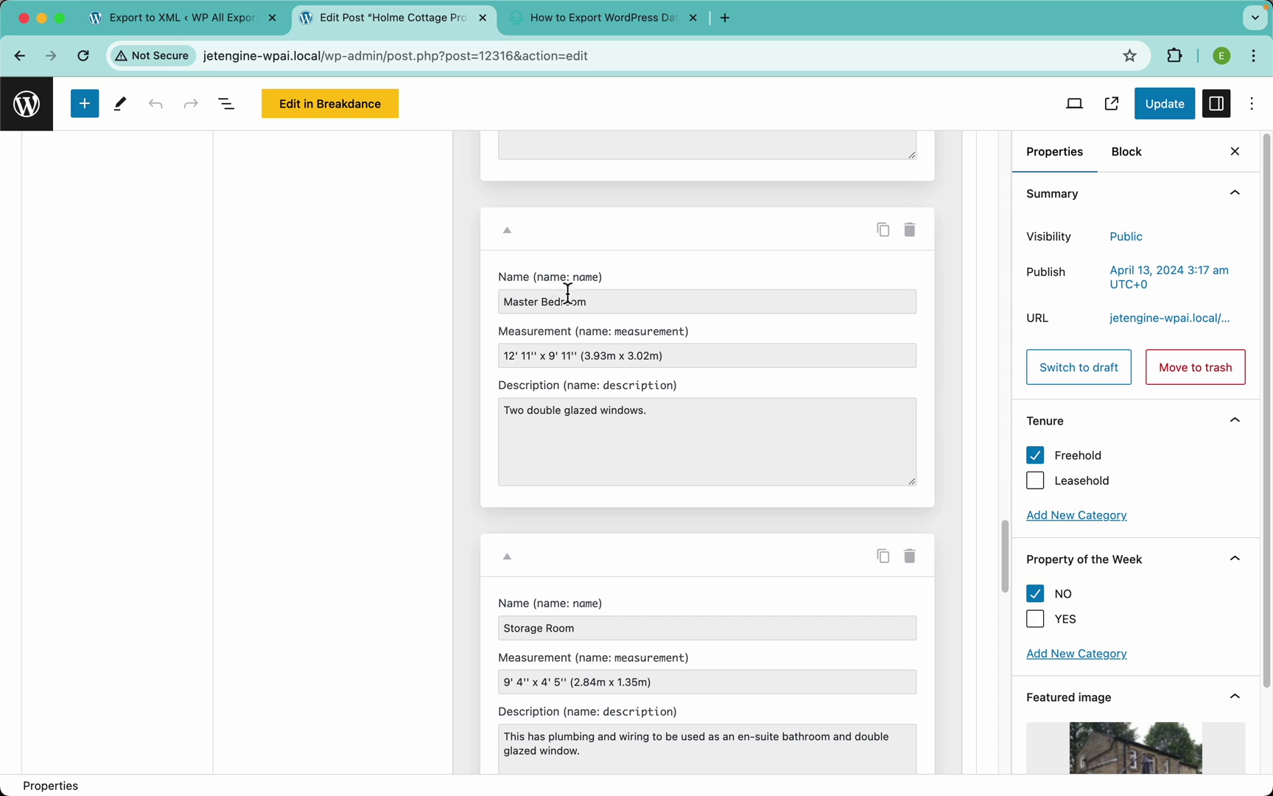
{"action": "scroll", "coordinate": [484, 407], "scroll_direction": "up", "scroll_amount": 20}
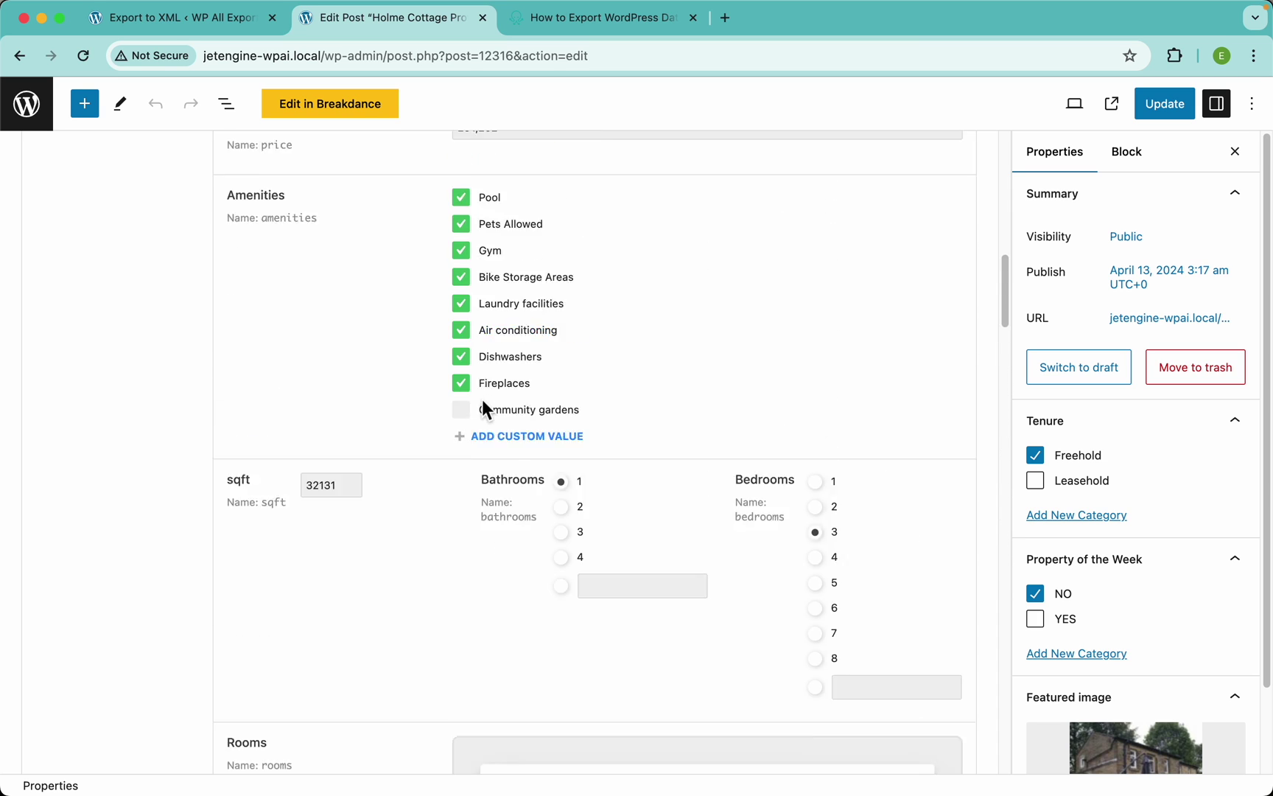
{"action": "scroll", "coordinate": [484, 407], "scroll_direction": "up", "scroll_amount": 6}
{"action": "left_click", "coordinate": [200, 571]}
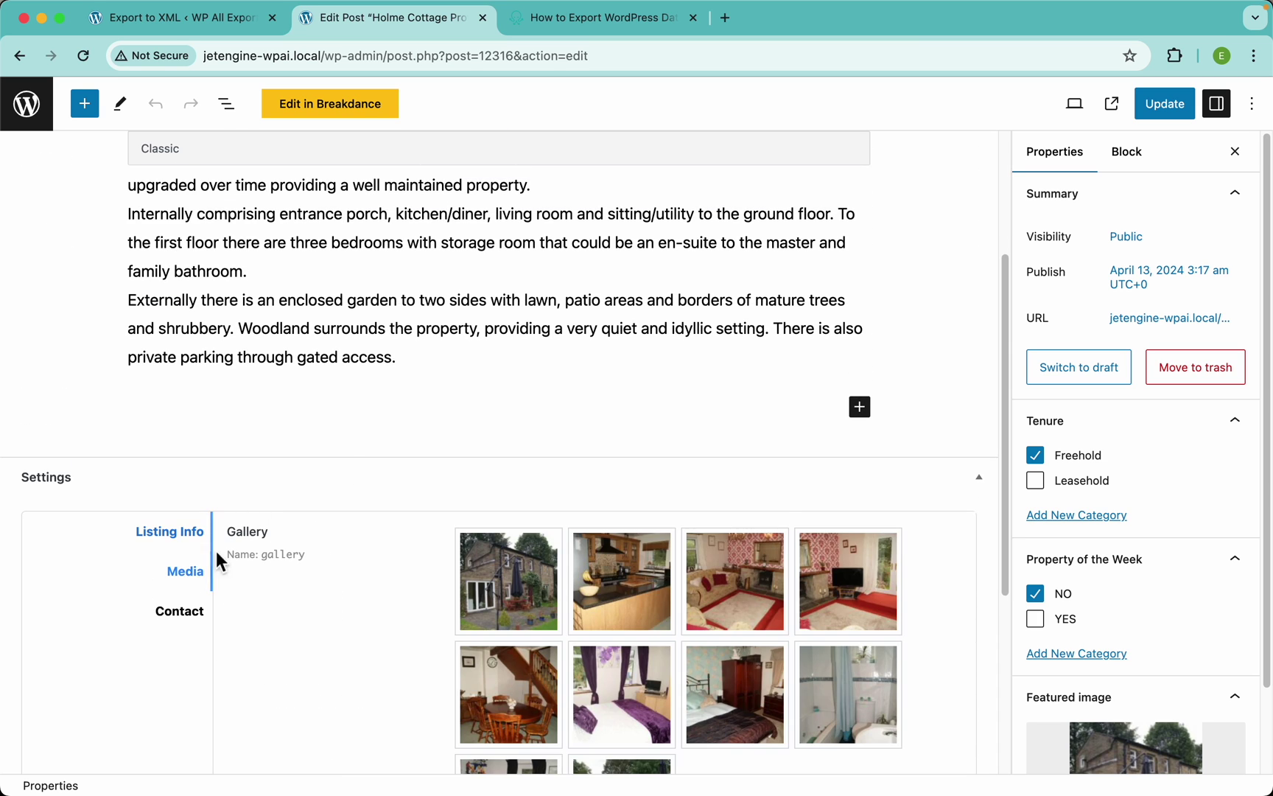
{"action": "scroll", "coordinate": [300, 522], "scroll_direction": "down", "scroll_amount": 4}
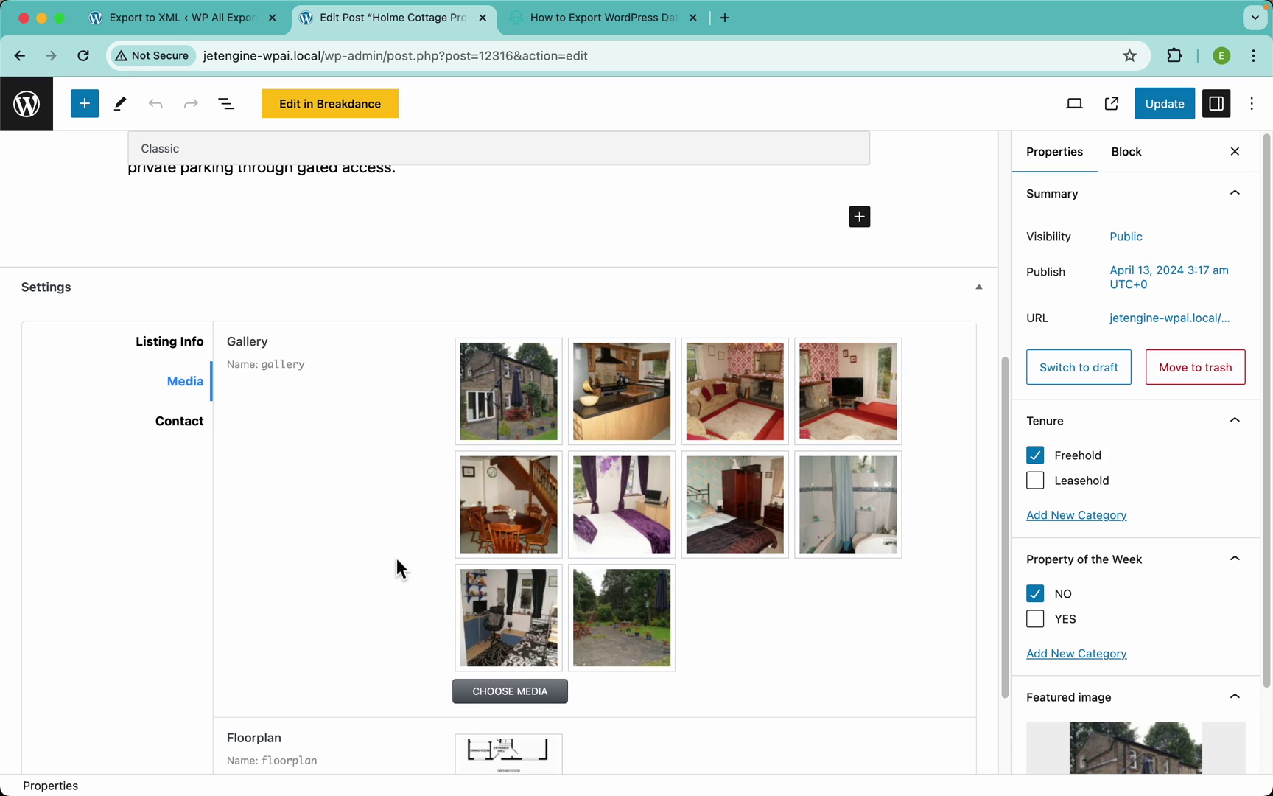
{"action": "scroll", "coordinate": [297, 598], "scroll_direction": "down", "scroll_amount": 3}
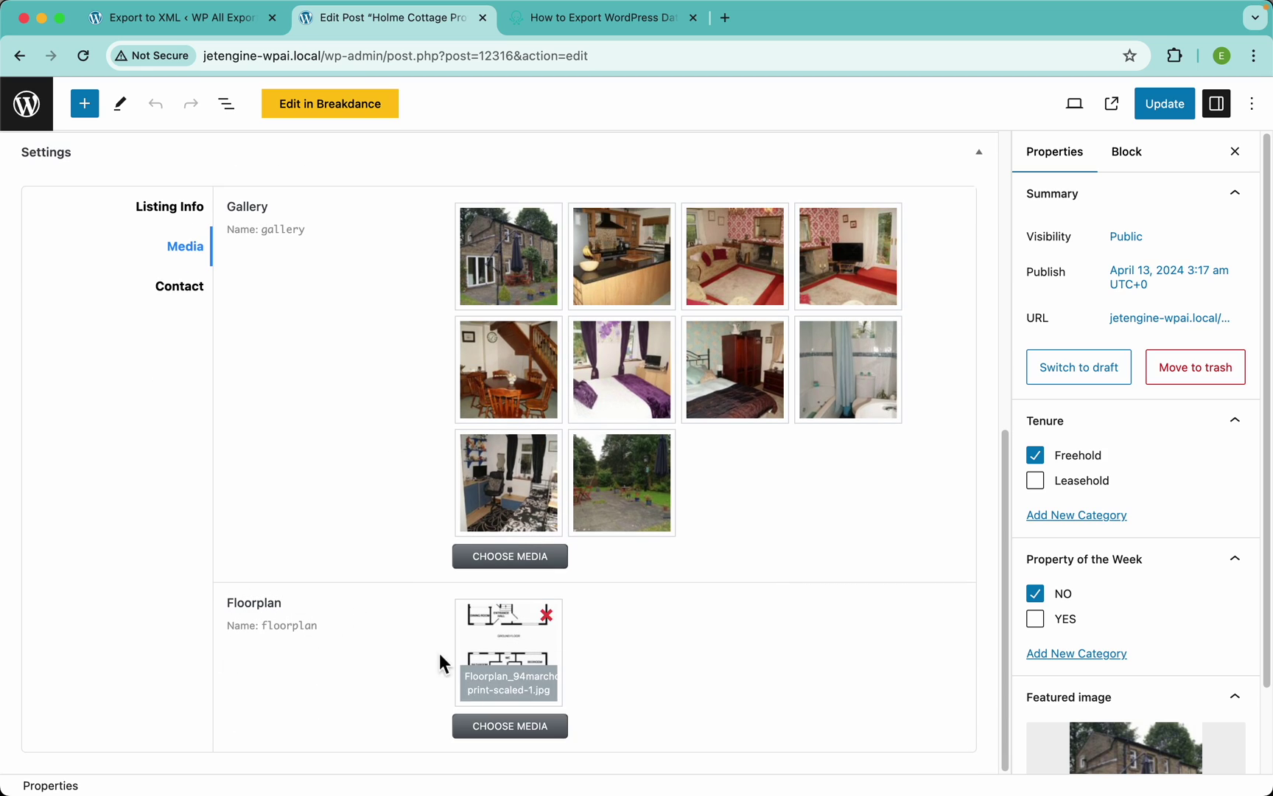
{"action": "left_click", "coordinate": [180, 285]}
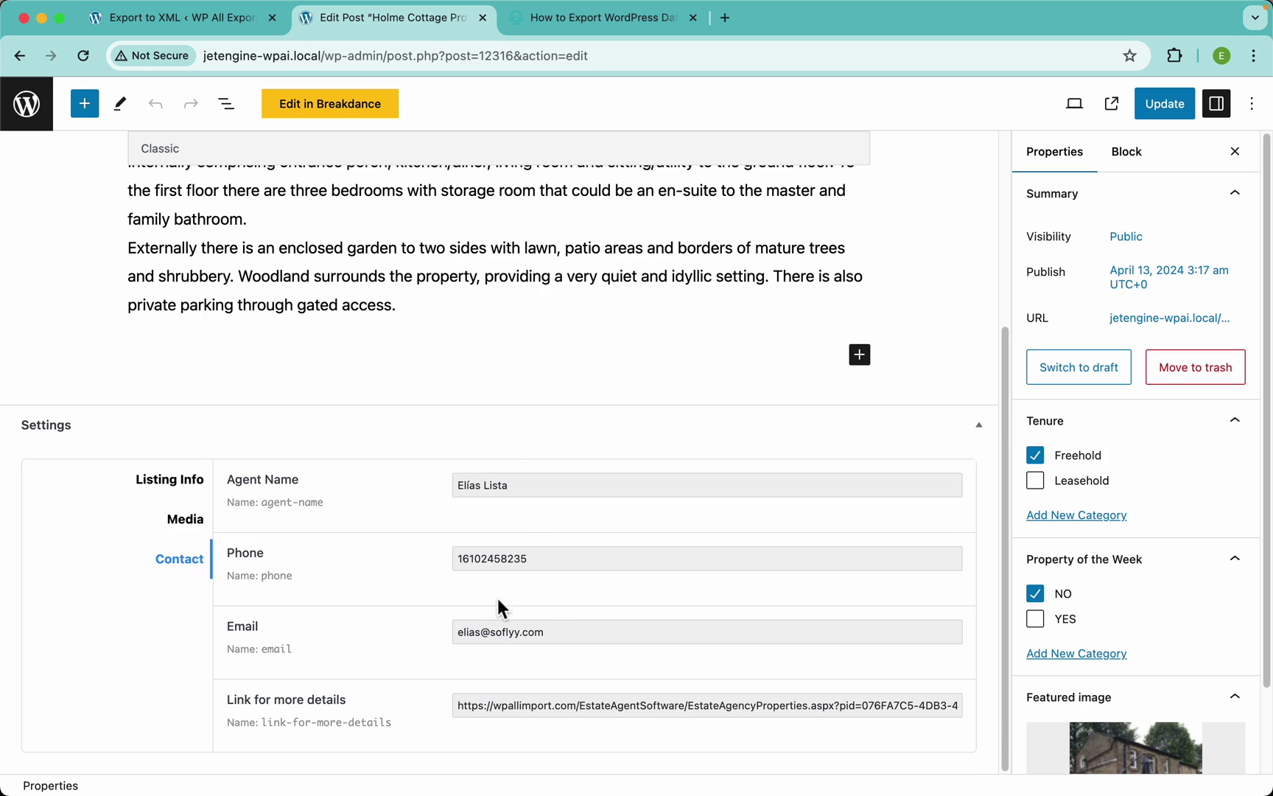
{"action": "left_click", "coordinate": [193, 17]}
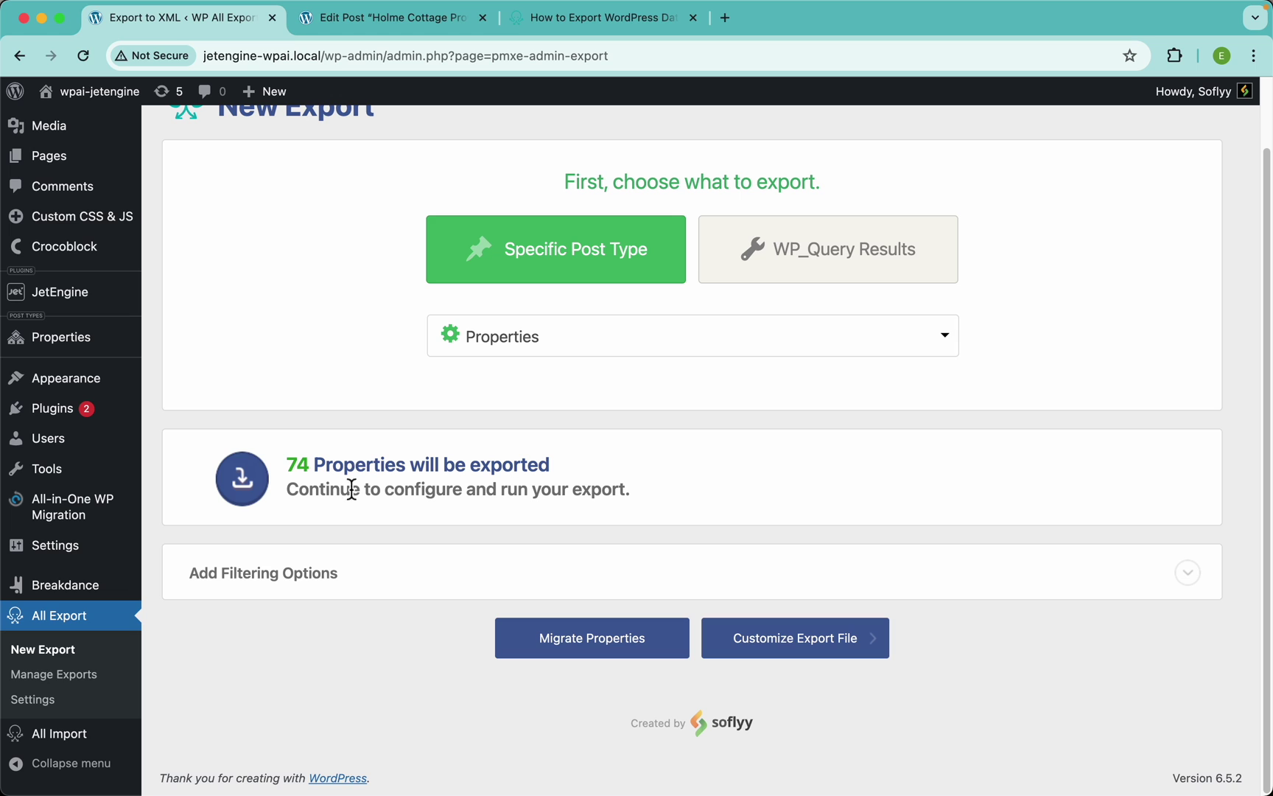
Add a filter rule: Bathrooms greater than 2
{"action": "left_click", "coordinate": [345, 584]}
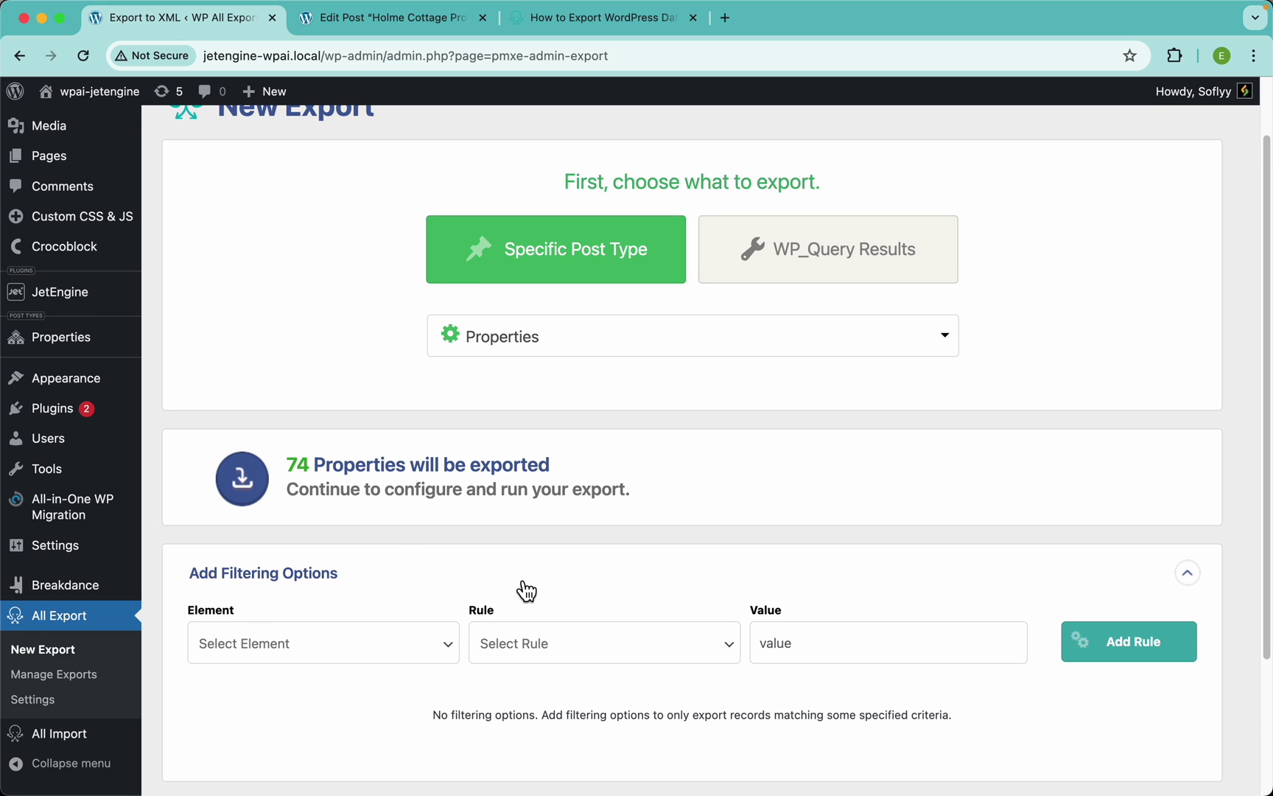
{"action": "scroll", "coordinate": [523, 589], "scroll_direction": "down", "scroll_amount": 3}
{"action": "left_click", "coordinate": [401, 473]}
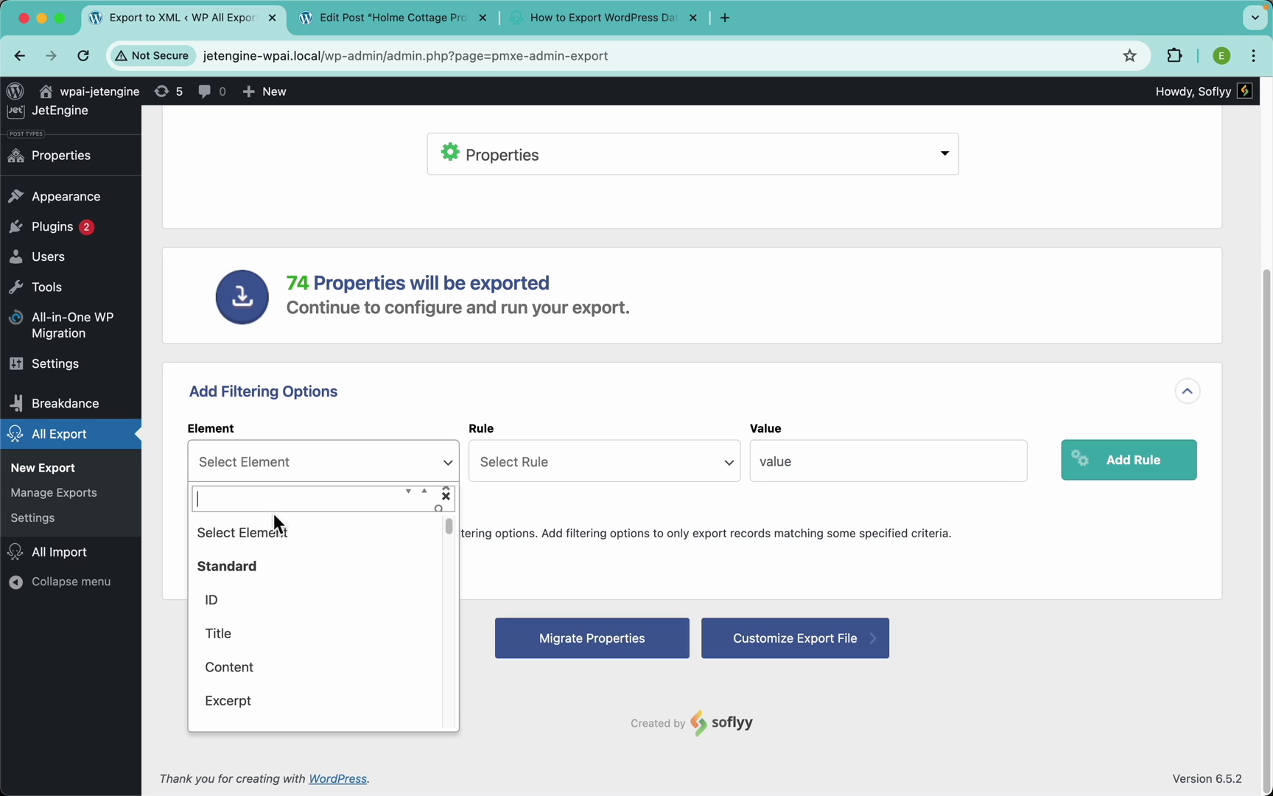
{"action": "type", "text": "bs"}
{"action": "key", "text": "BackSpace"}
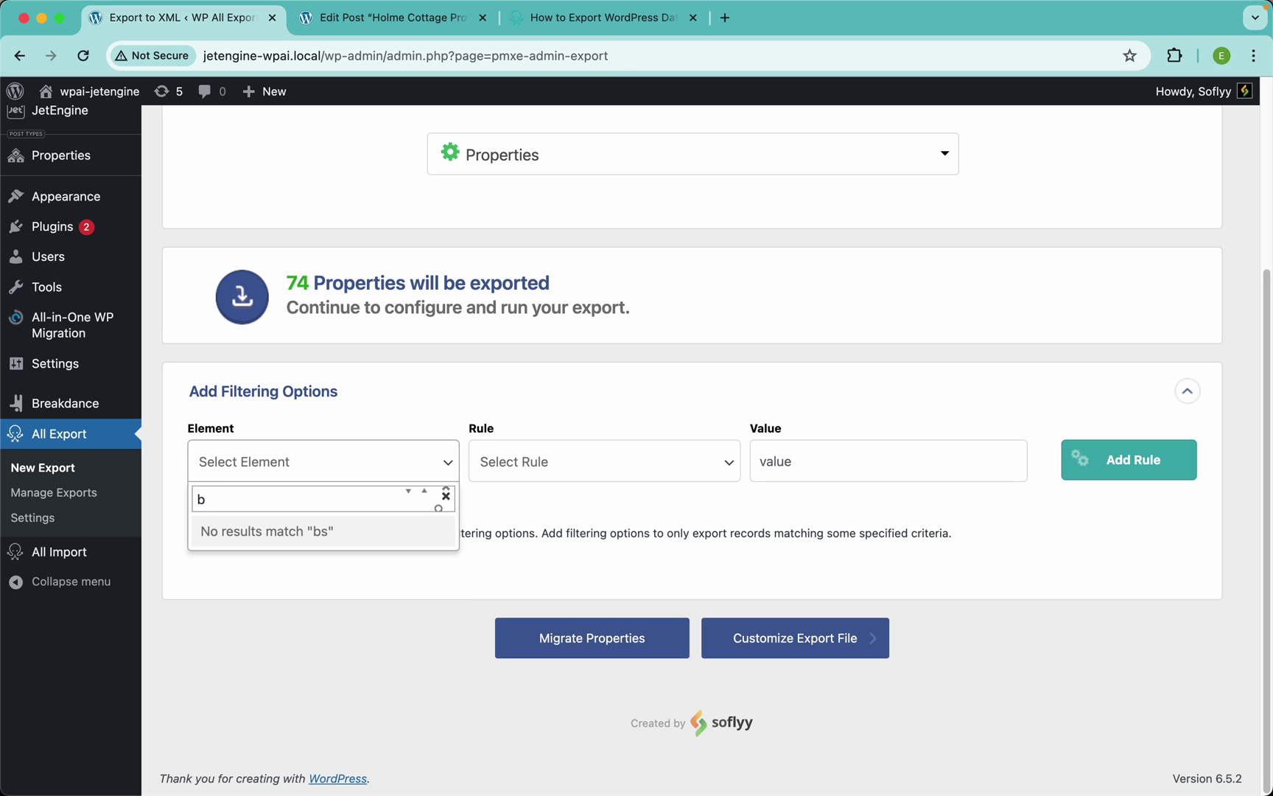
{"action": "type", "text": "ath"}
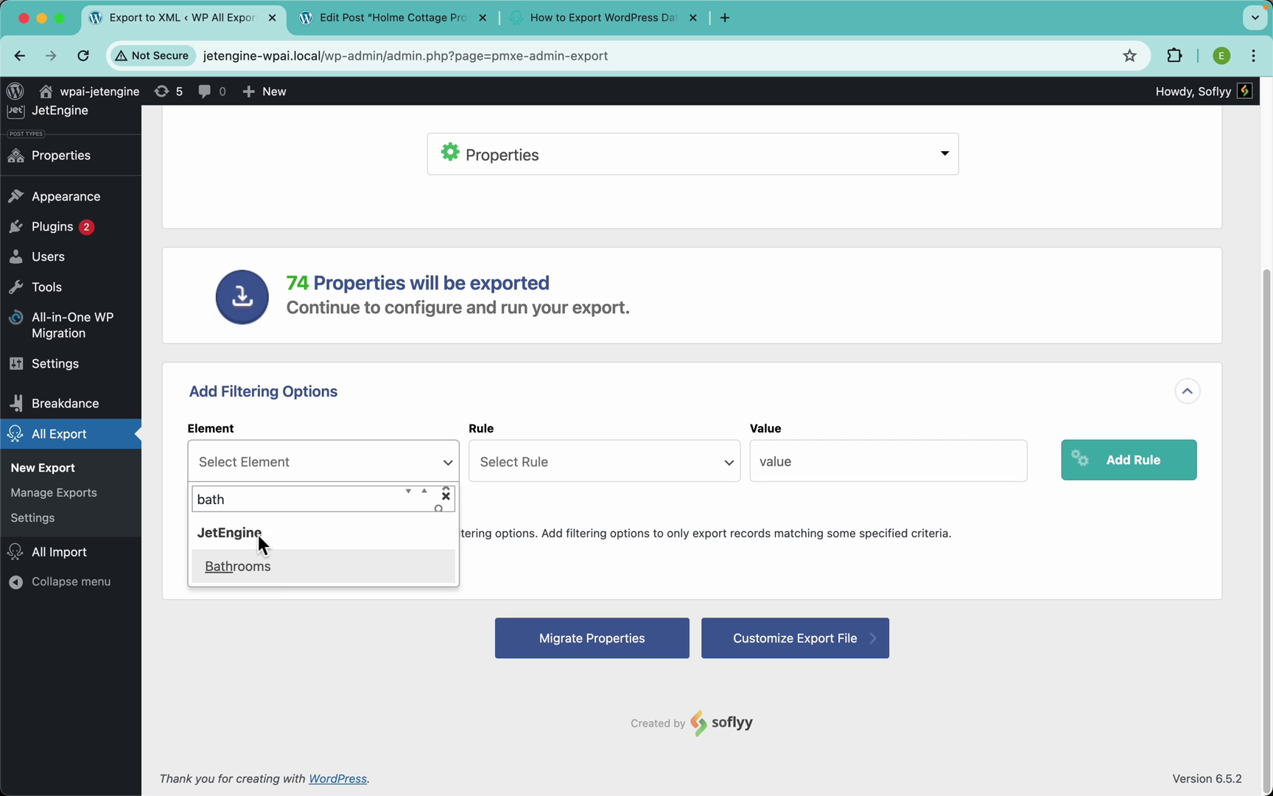
{"action": "left_click", "coordinate": [259, 571]}
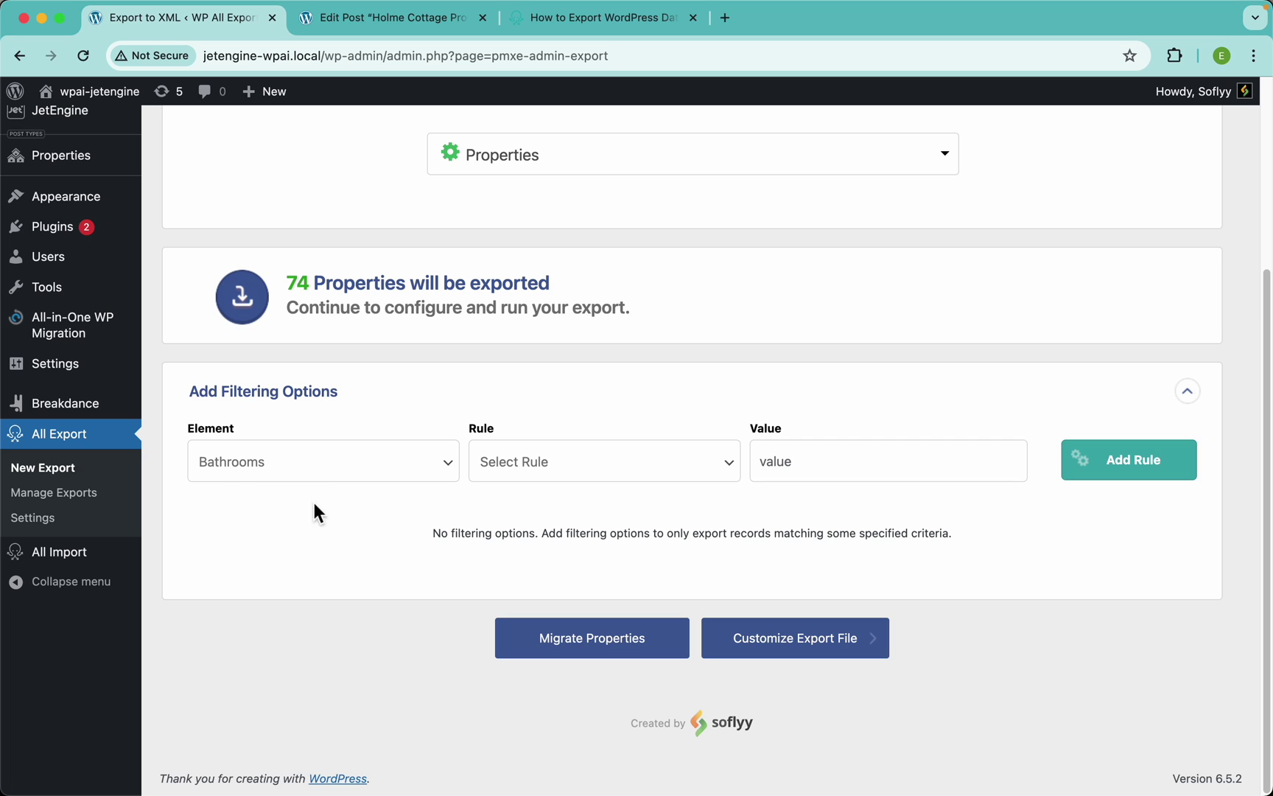
{"action": "left_click", "coordinate": [569, 483]}
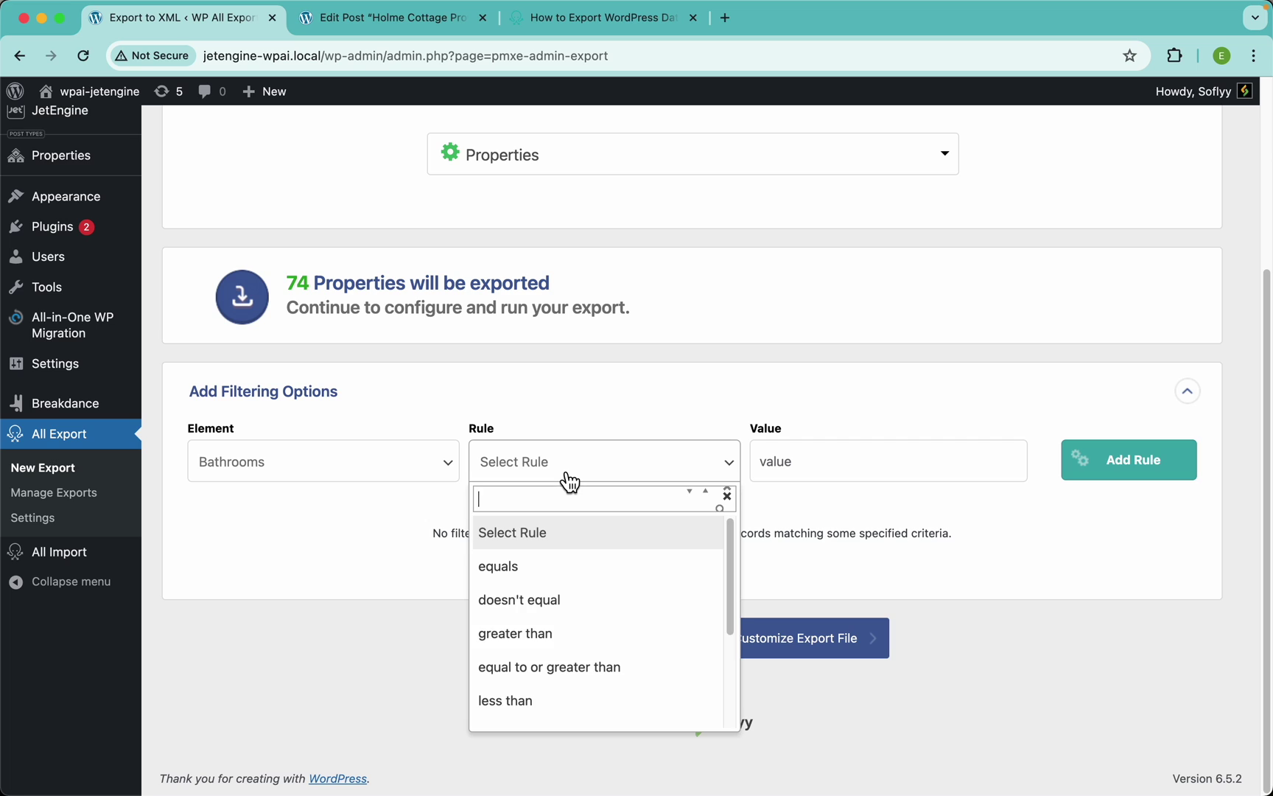
{"action": "left_click", "coordinate": [564, 642]}
{"action": "left_click", "coordinate": [831, 478]}
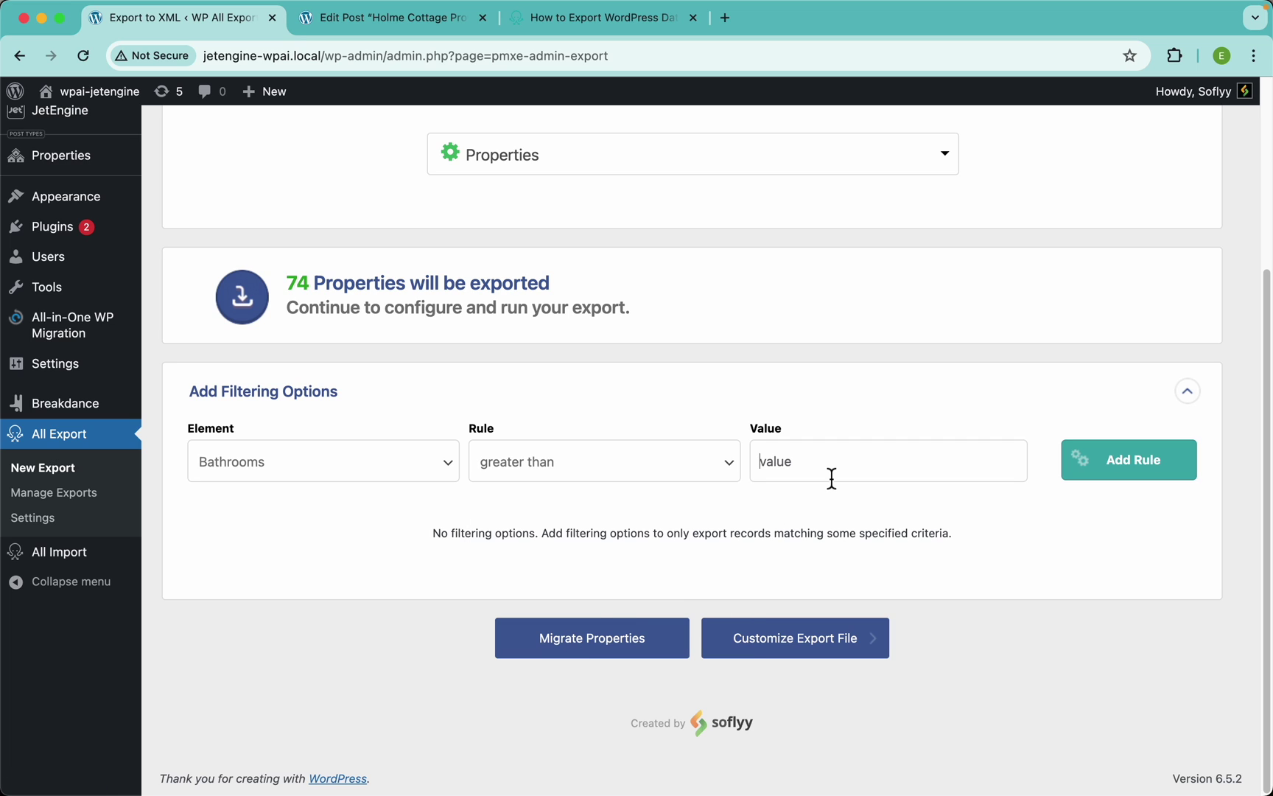
{"action": "type", "text": "2"}
{"action": "left_click", "coordinate": [1130, 476]}
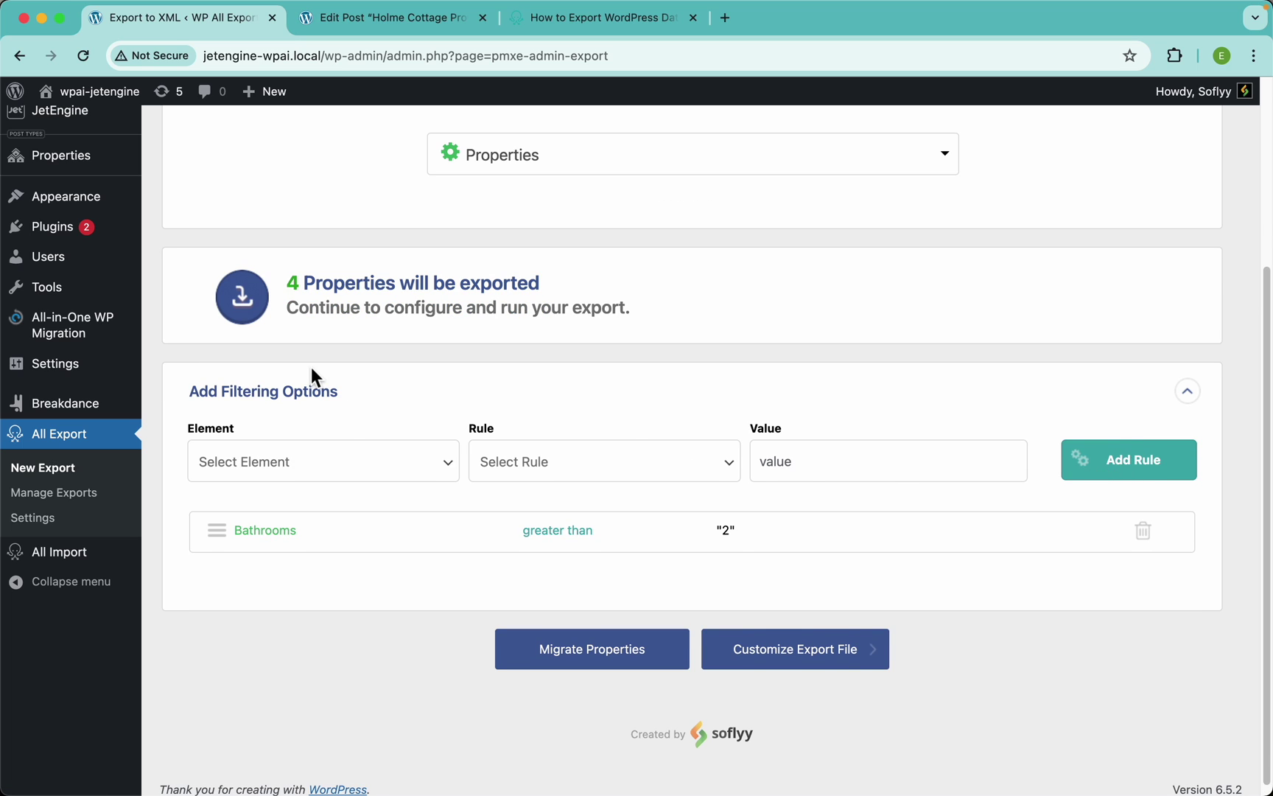
Delete the Bathrooms filter rule so all 74 Properties export again
{"action": "scroll", "coordinate": [313, 368], "scroll_direction": "up", "scroll_amount": 3}
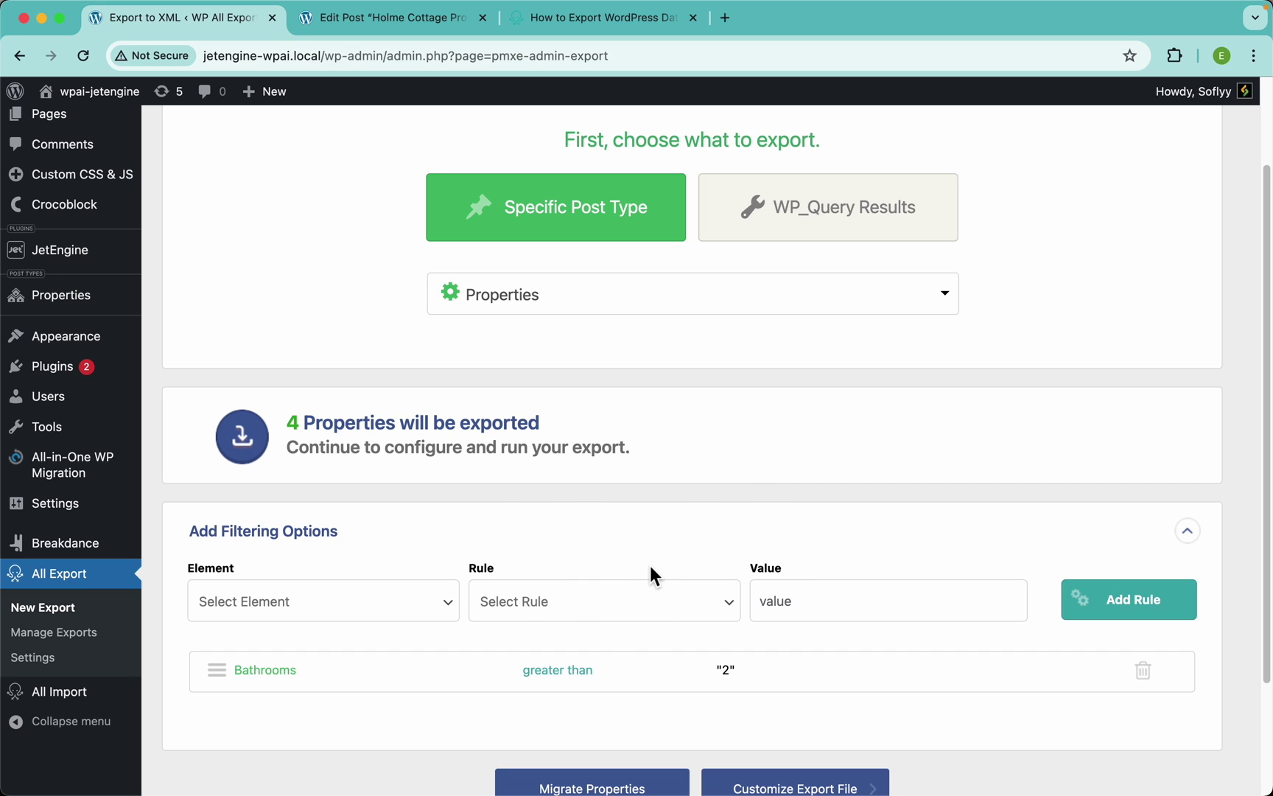
{"action": "scroll", "coordinate": [711, 568], "scroll_direction": "down", "scroll_amount": 3}
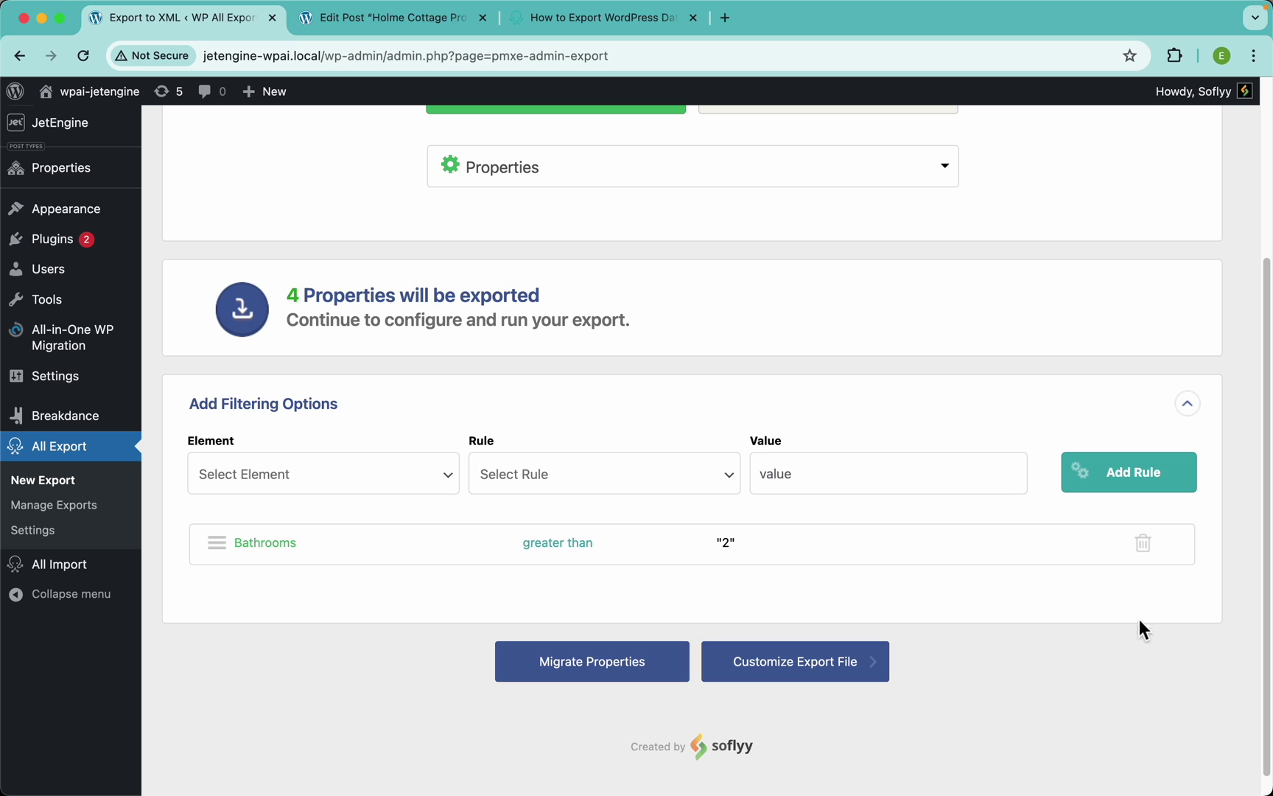
{"action": "left_click", "coordinate": [1144, 549]}
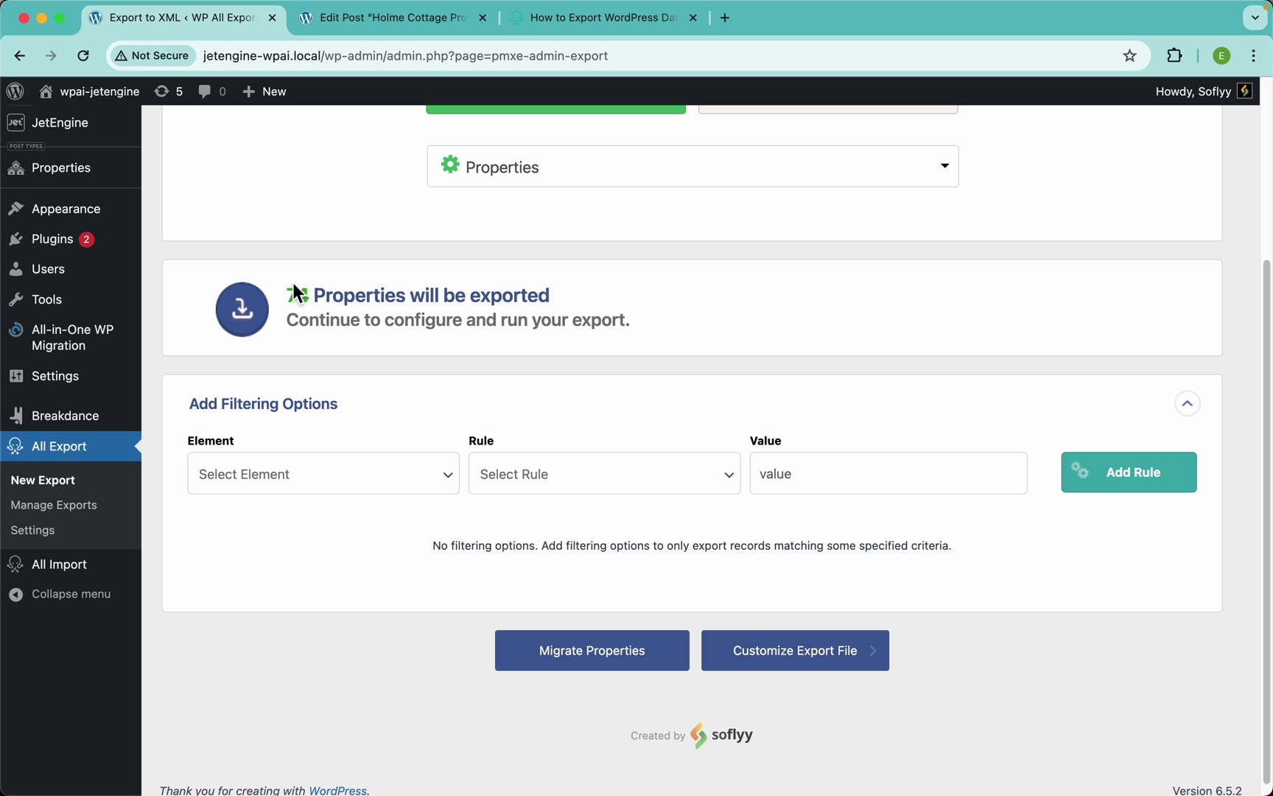
{"action": "scroll", "coordinate": [524, 346], "scroll_direction": "up", "scroll_amount": 2}
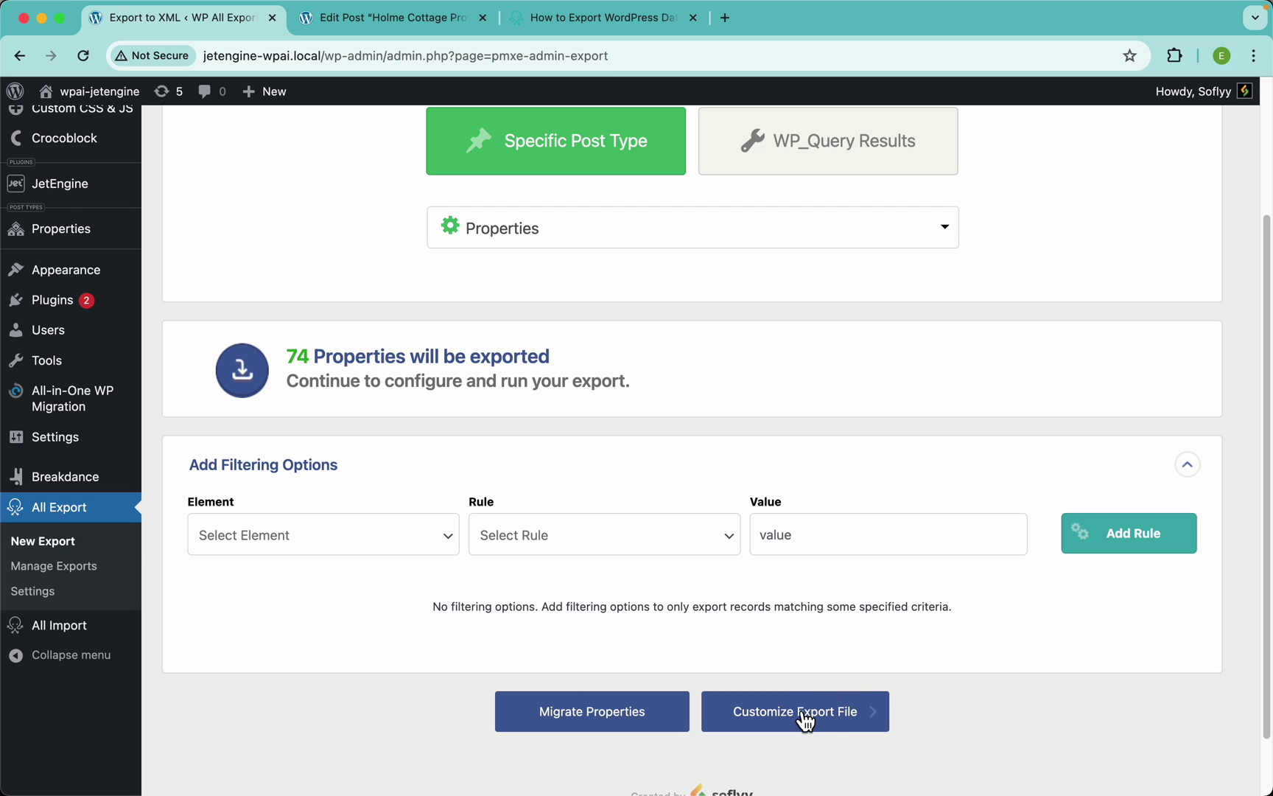
{"action": "left_click", "coordinate": [860, 733]}
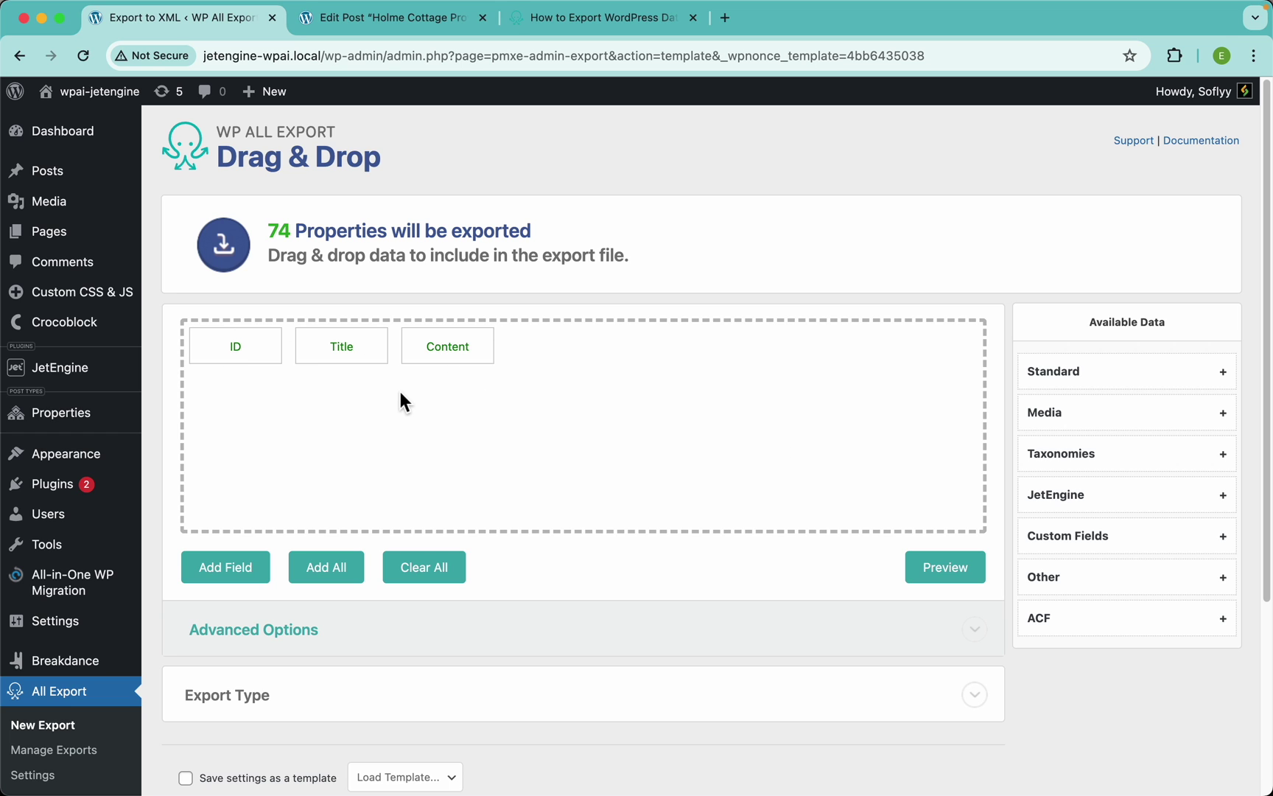
{"action": "left_click", "coordinate": [951, 572]}
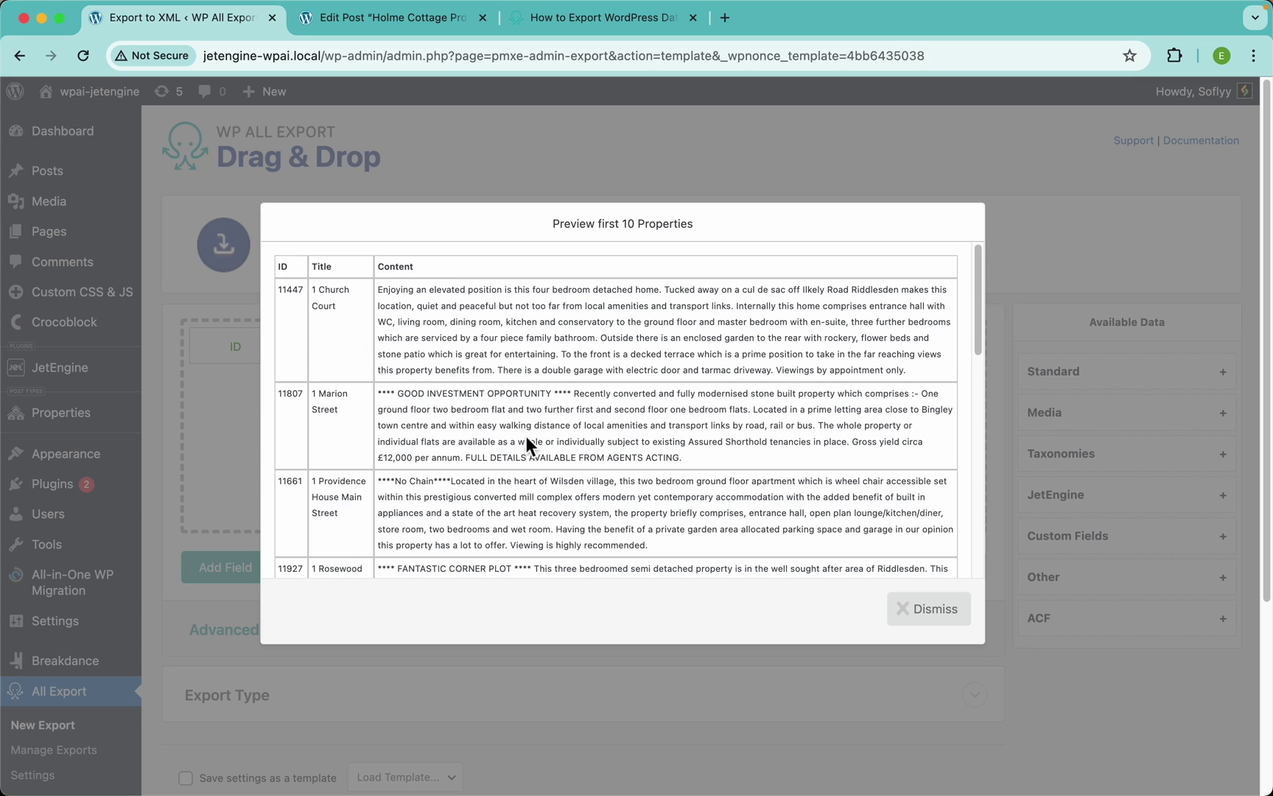
{"action": "left_click_drag", "start_coordinate": [350, 312], "coordinate": [314, 295]}
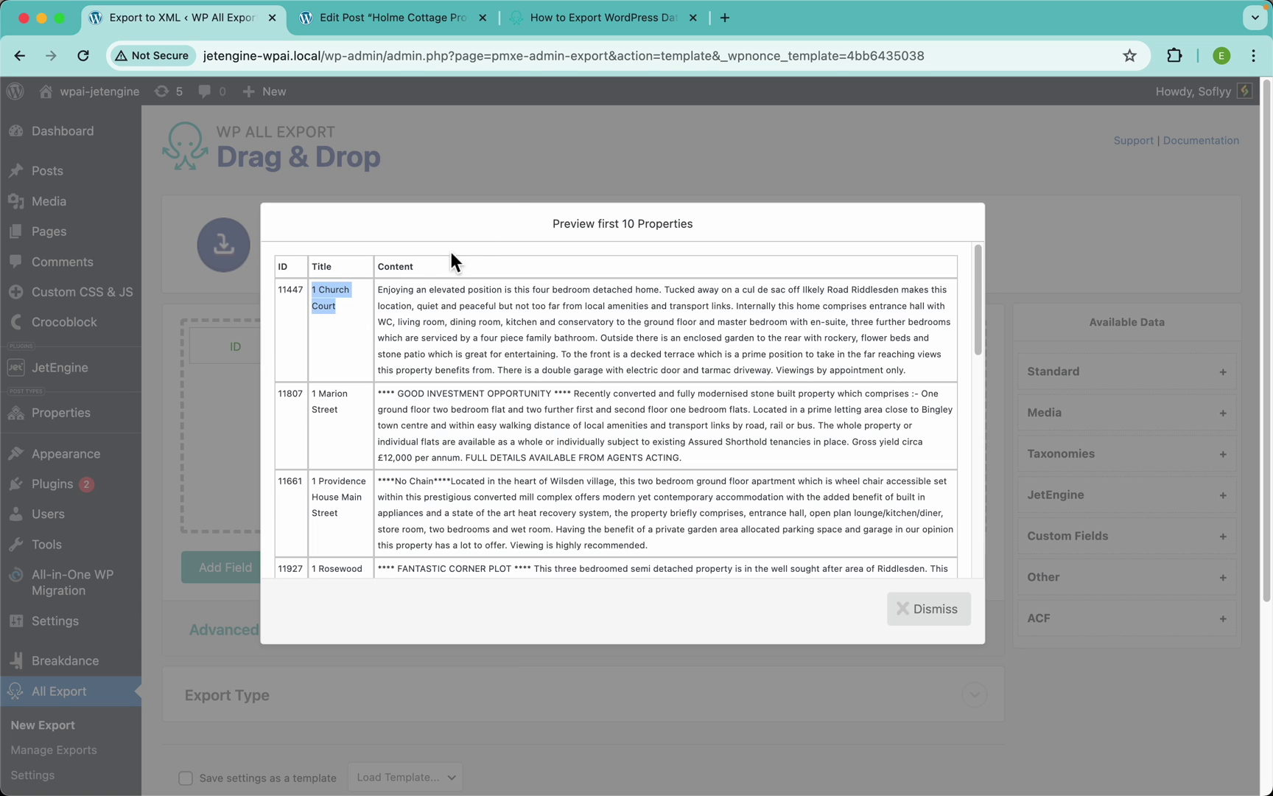
{"action": "left_click", "coordinate": [385, 16]}
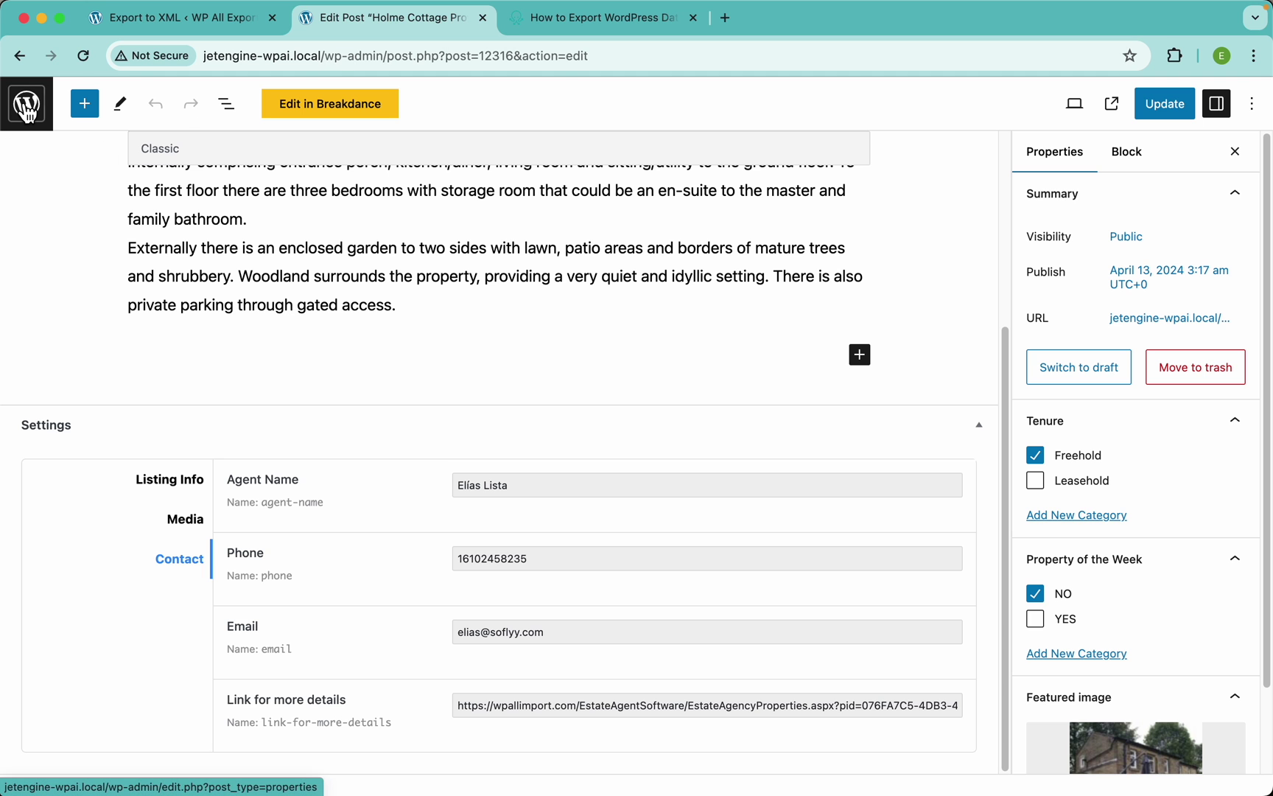
{"action": "left_click", "coordinate": [27, 111]}
{"action": "left_click", "coordinate": [1059, 177]}
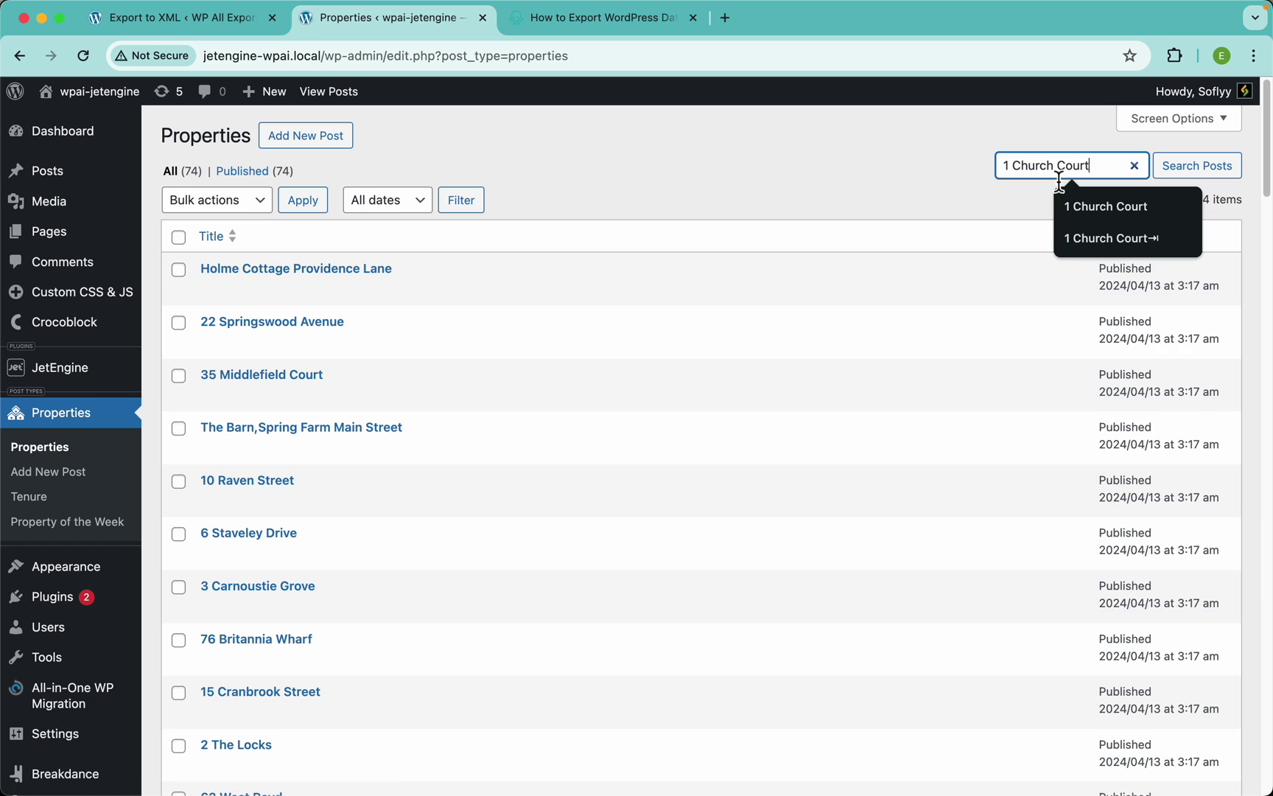
{"action": "key", "text": "Return"}
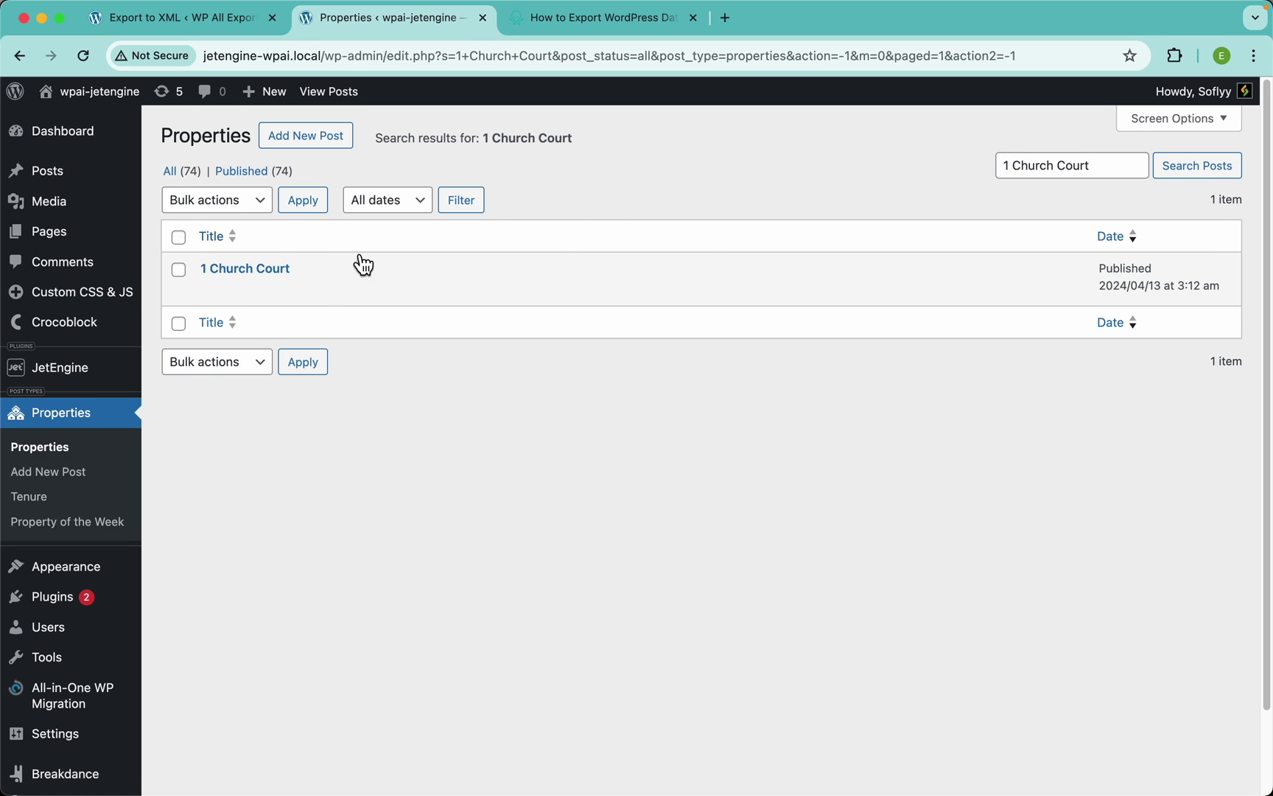
{"action": "left_click", "coordinate": [284, 274]}
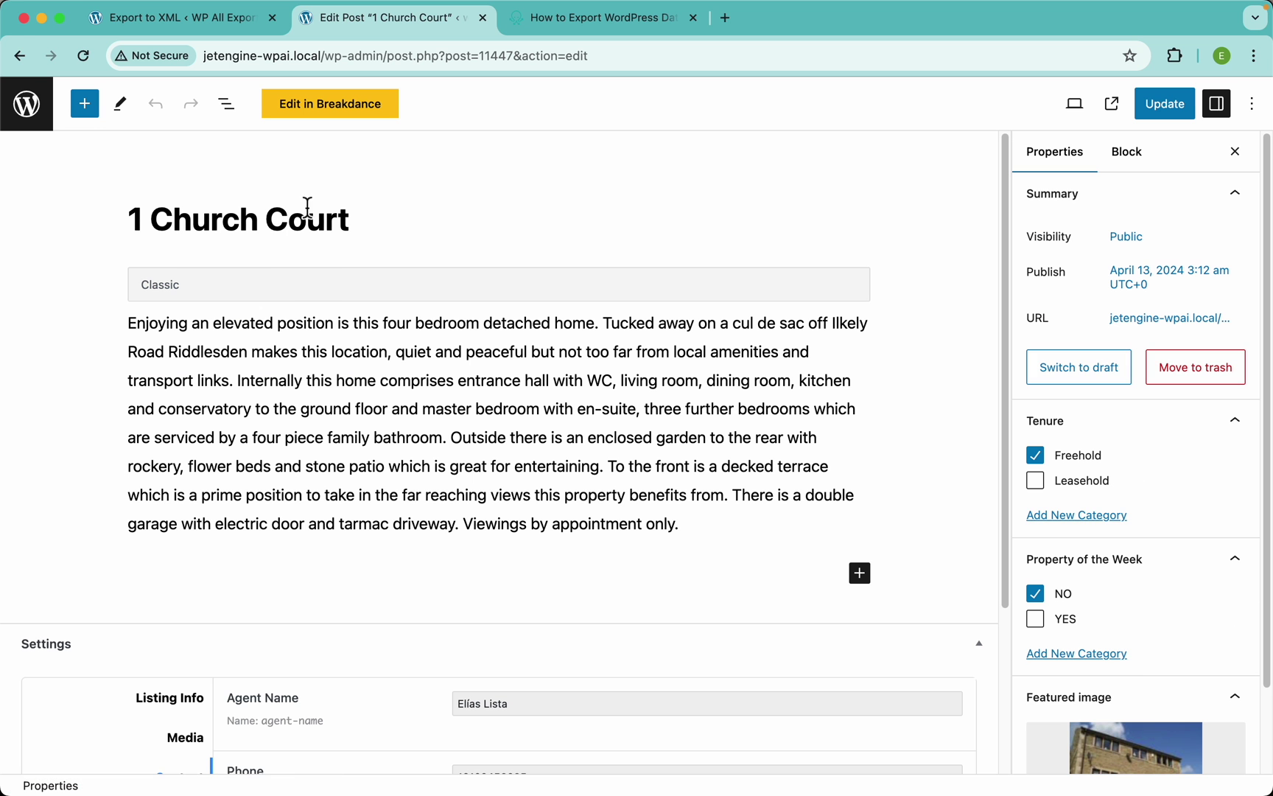
{"action": "scroll", "coordinate": [396, 395], "scroll_direction": "down", "scroll_amount": 3}
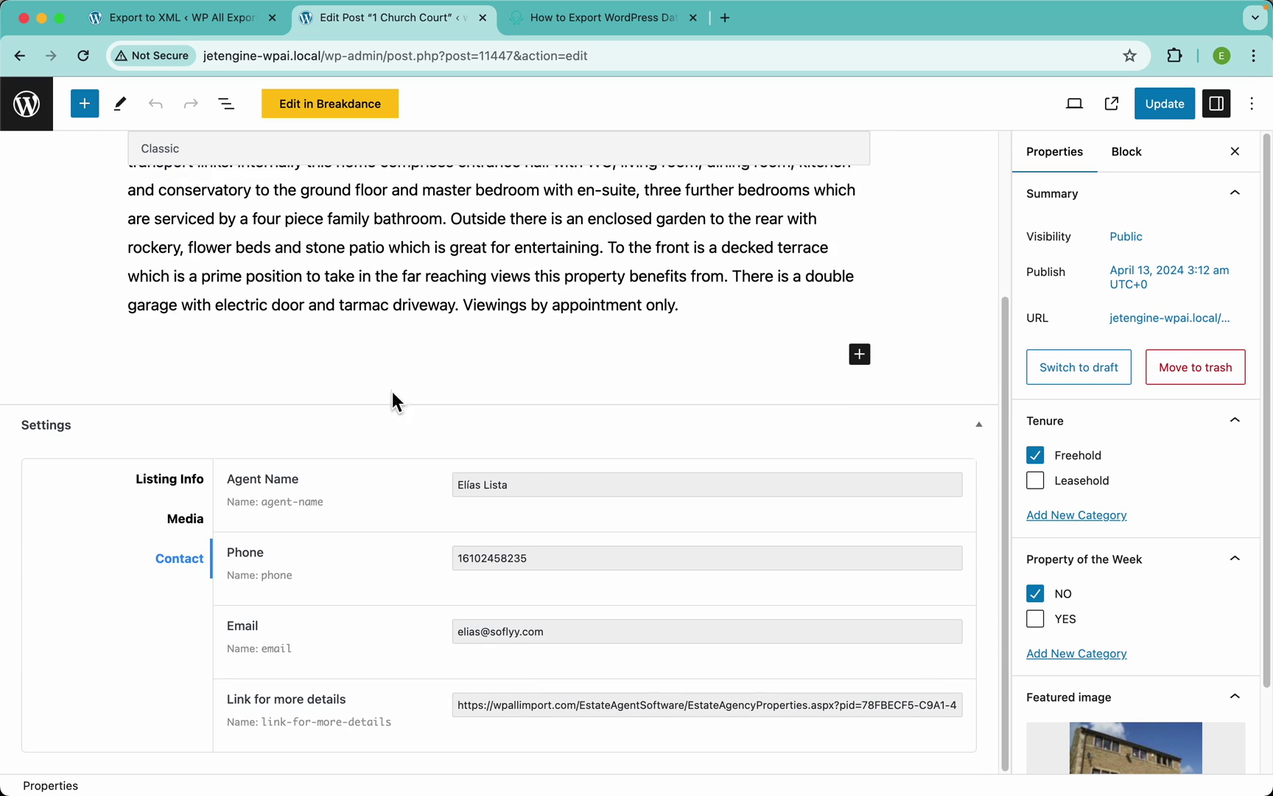
{"action": "left_click", "coordinate": [173, 479]}
{"action": "scroll", "coordinate": [482, 673], "scroll_direction": "down", "scroll_amount": 4}
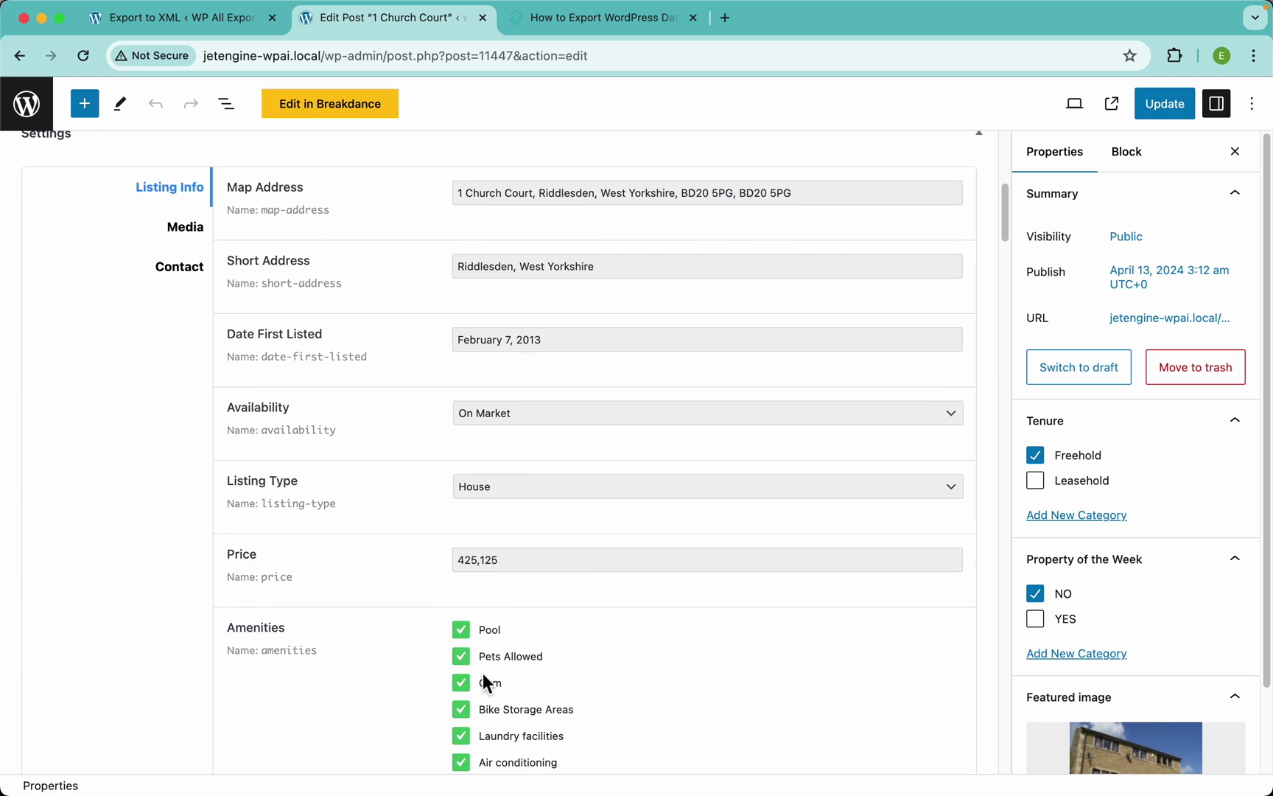
{"action": "scroll", "coordinate": [408, 538], "scroll_direction": "down", "scroll_amount": 3}
{"action": "scroll", "coordinate": [304, 221], "scroll_direction": "up", "scroll_amount": 10}
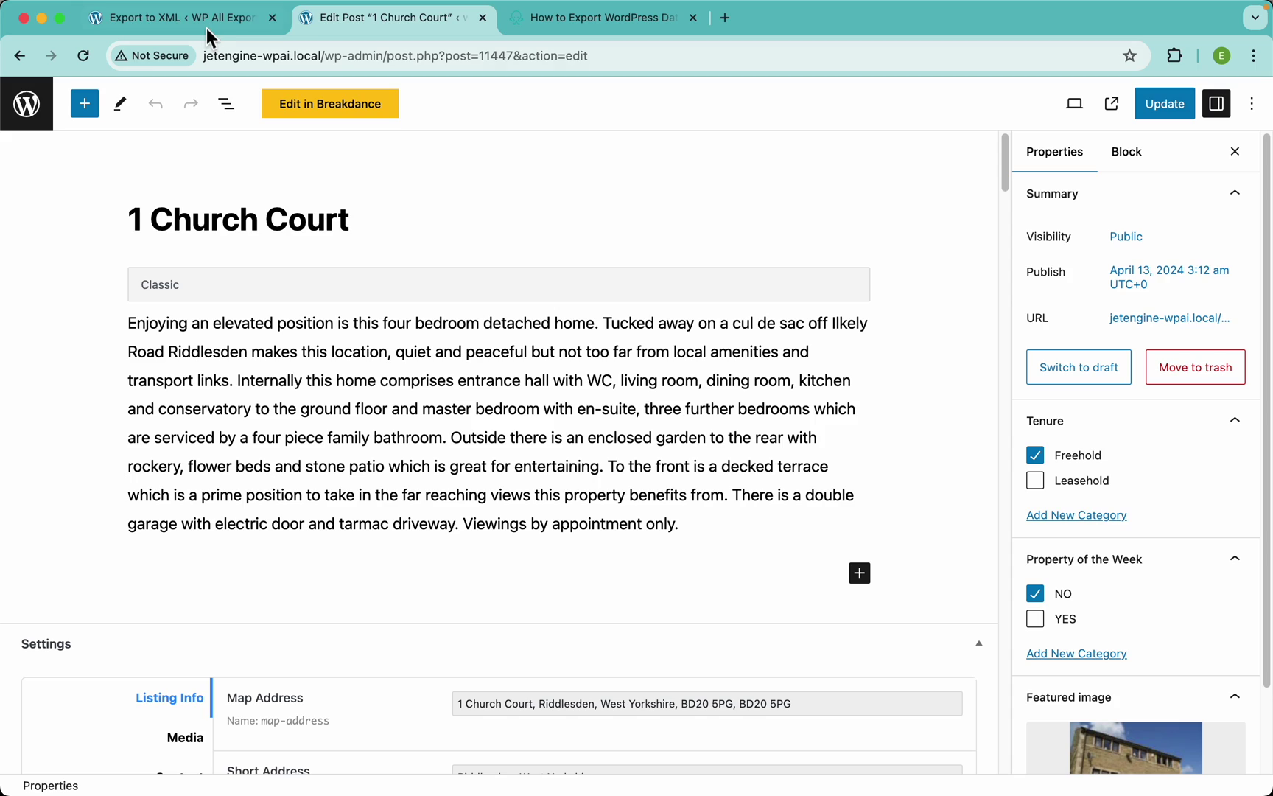
{"action": "left_click", "coordinate": [210, 32]}
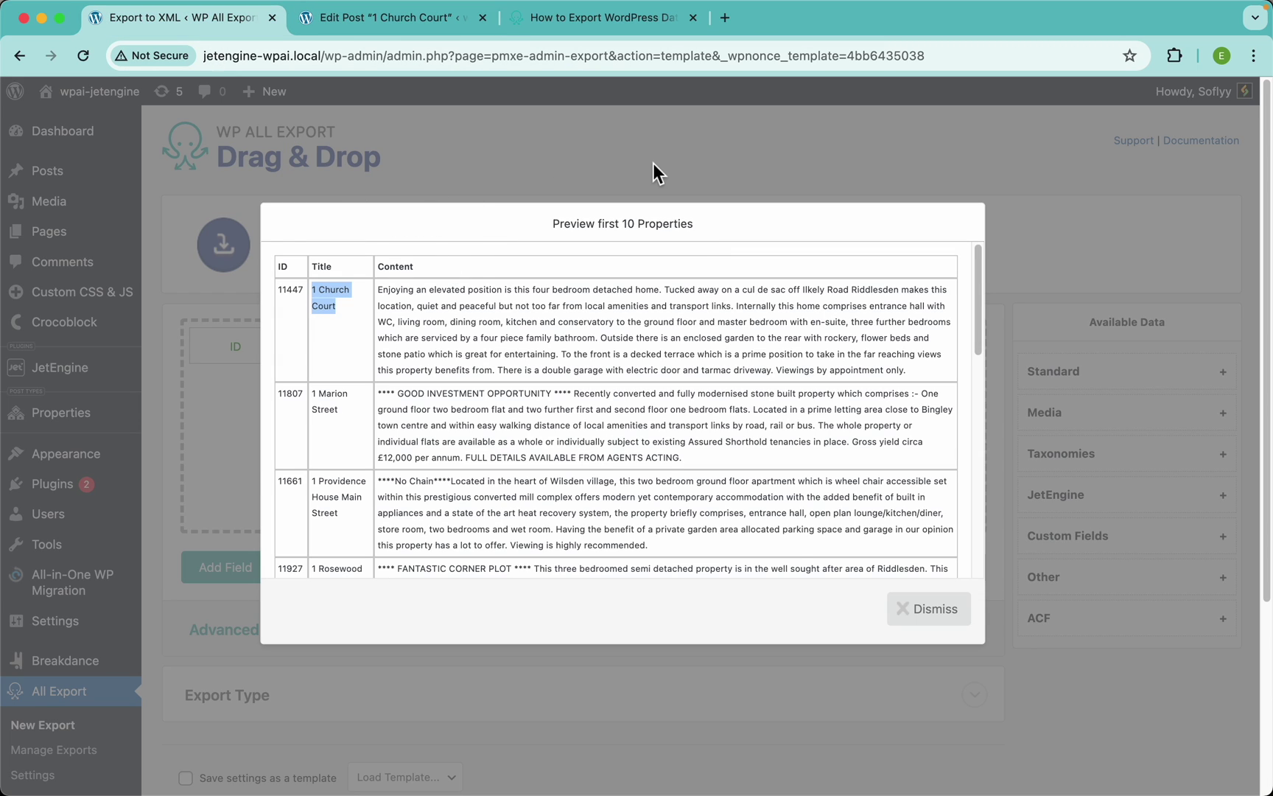
Expand the JetEngine fields, add Map Address after Content, and check the preview
{"action": "left_click", "coordinate": [653, 163]}
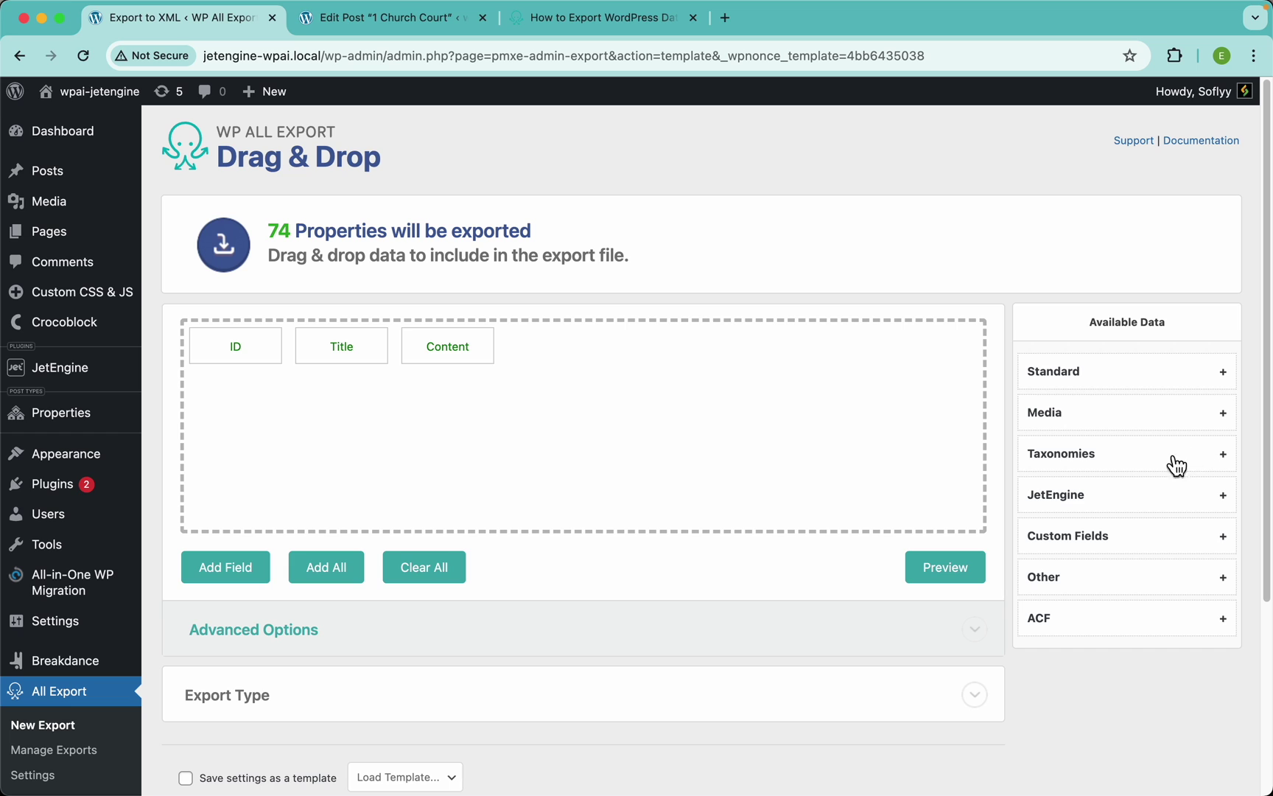
{"action": "left_click", "coordinate": [1112, 504]}
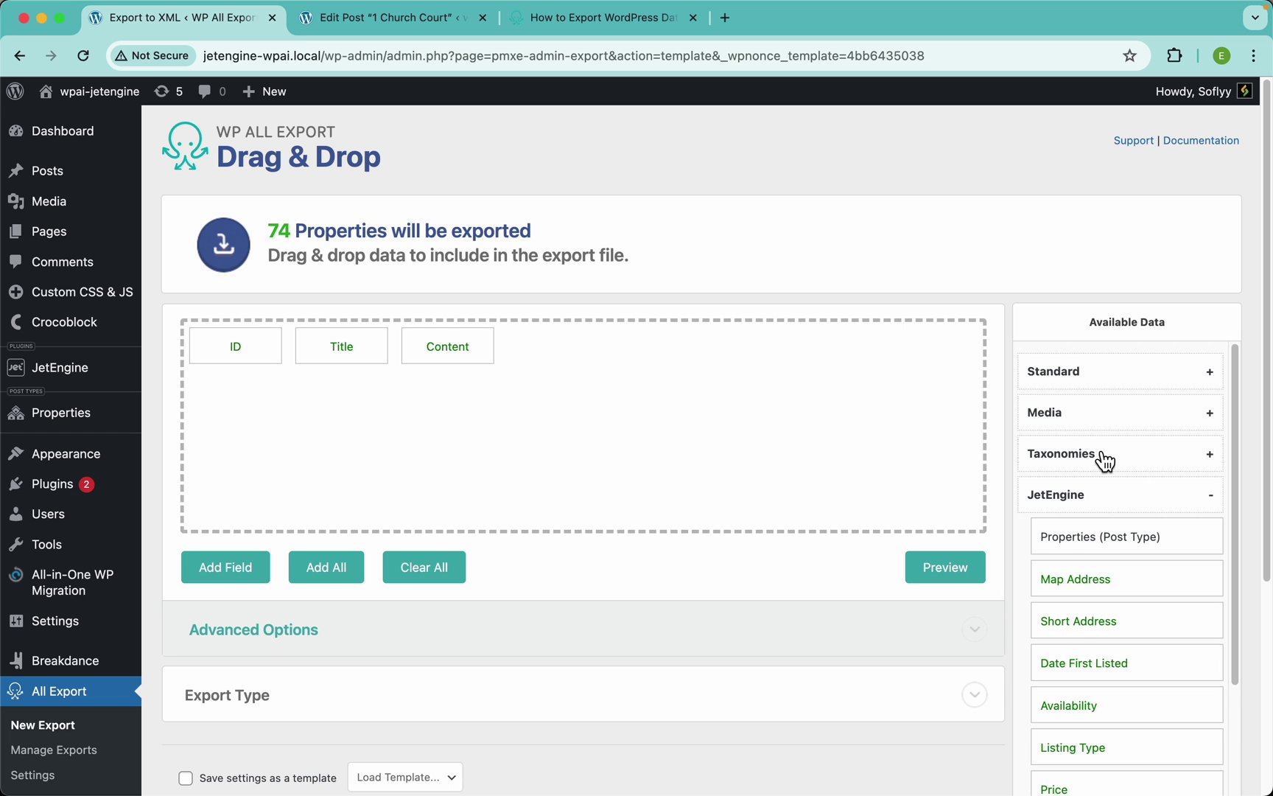
{"action": "scroll", "coordinate": [1103, 461], "scroll_direction": "down", "scroll_amount": 3}
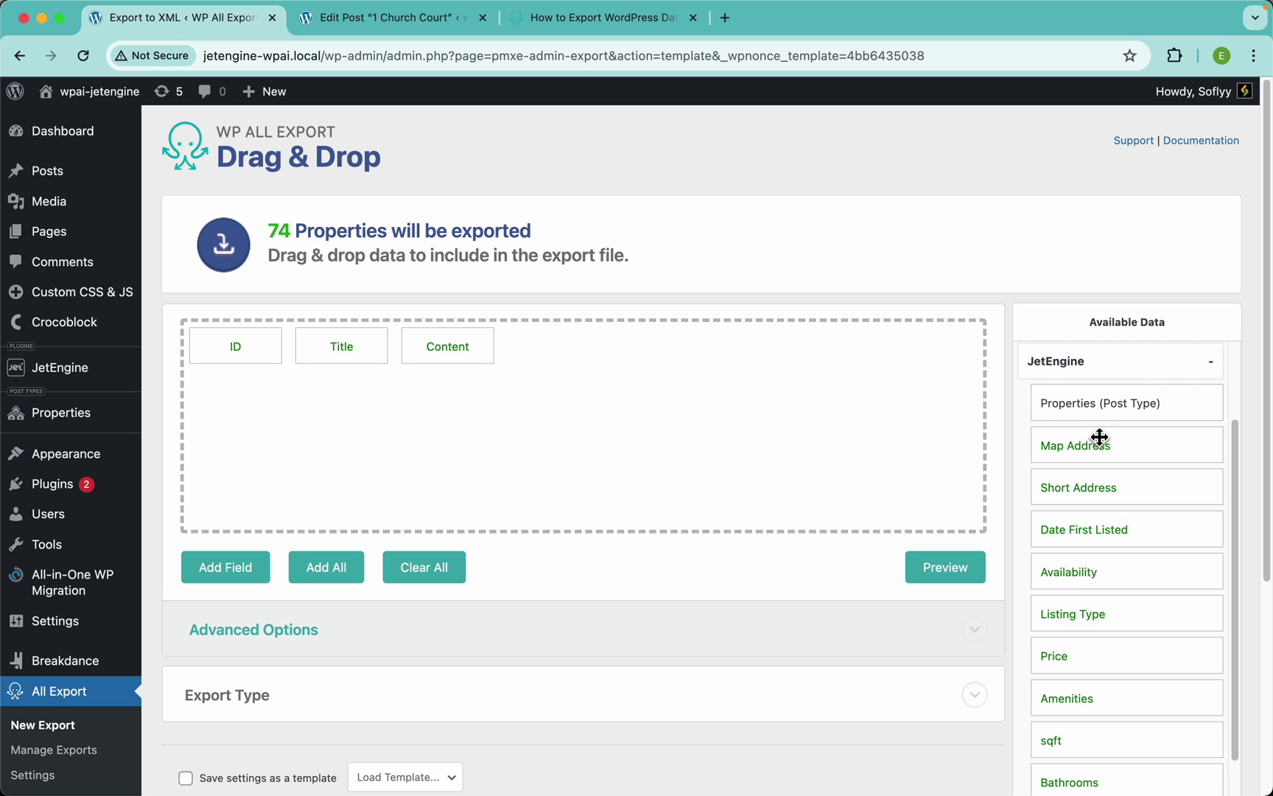
{"action": "scroll", "coordinate": [1099, 436], "scroll_direction": "up", "scroll_amount": 5}
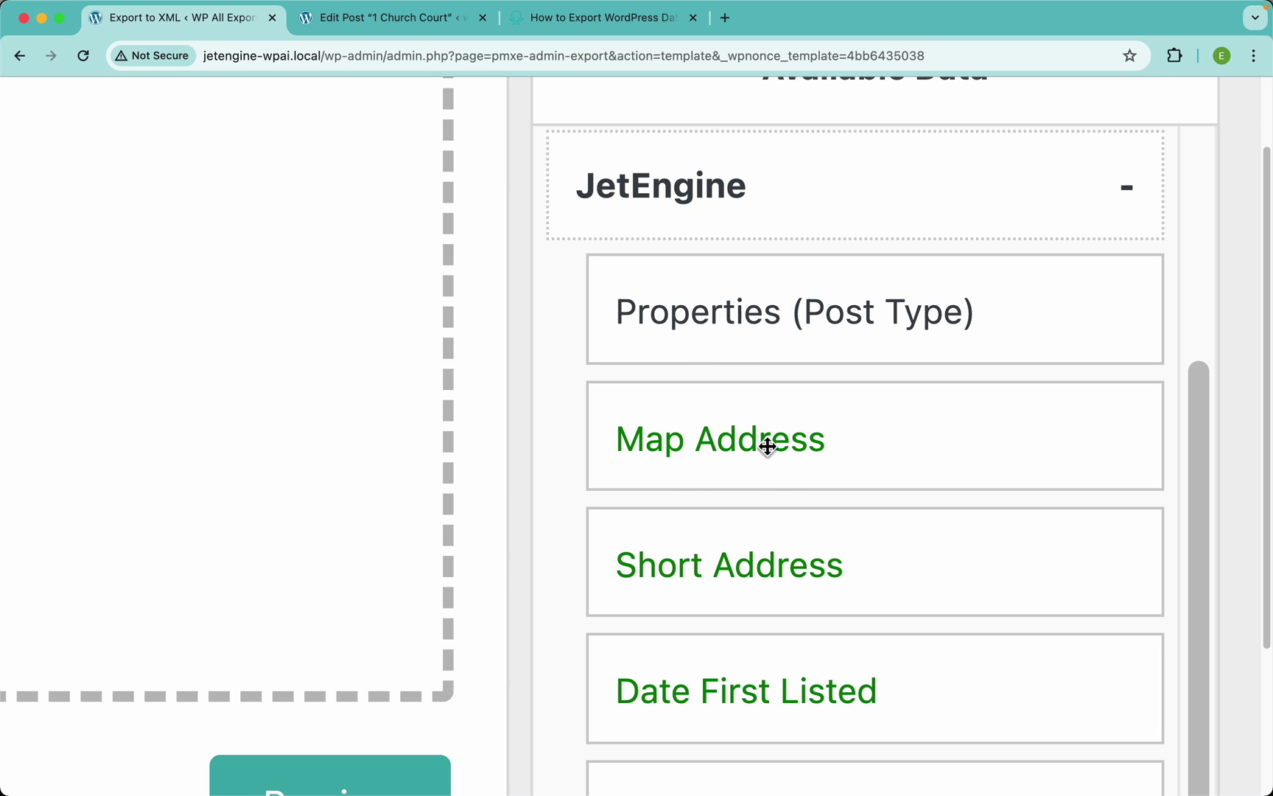
{"action": "scroll", "coordinate": [787, 493], "scroll_direction": "down", "scroll_amount": 10}
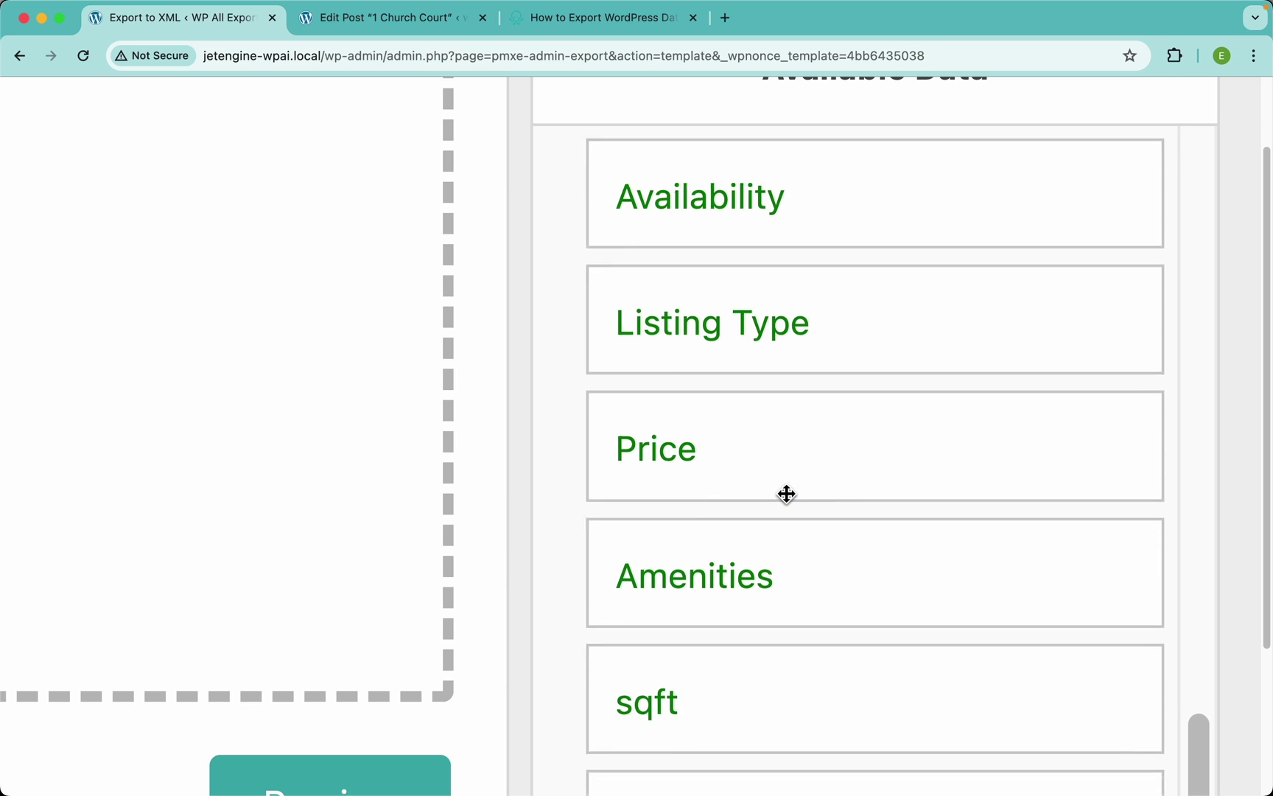
{"action": "scroll", "coordinate": [787, 495], "scroll_direction": "up", "scroll_amount": 5}
{"action": "scroll", "coordinate": [787, 495], "scroll_direction": "up", "scroll_amount": 3}
{"action": "scroll", "coordinate": [786, 494], "scroll_direction": "down", "scroll_amount": 10}
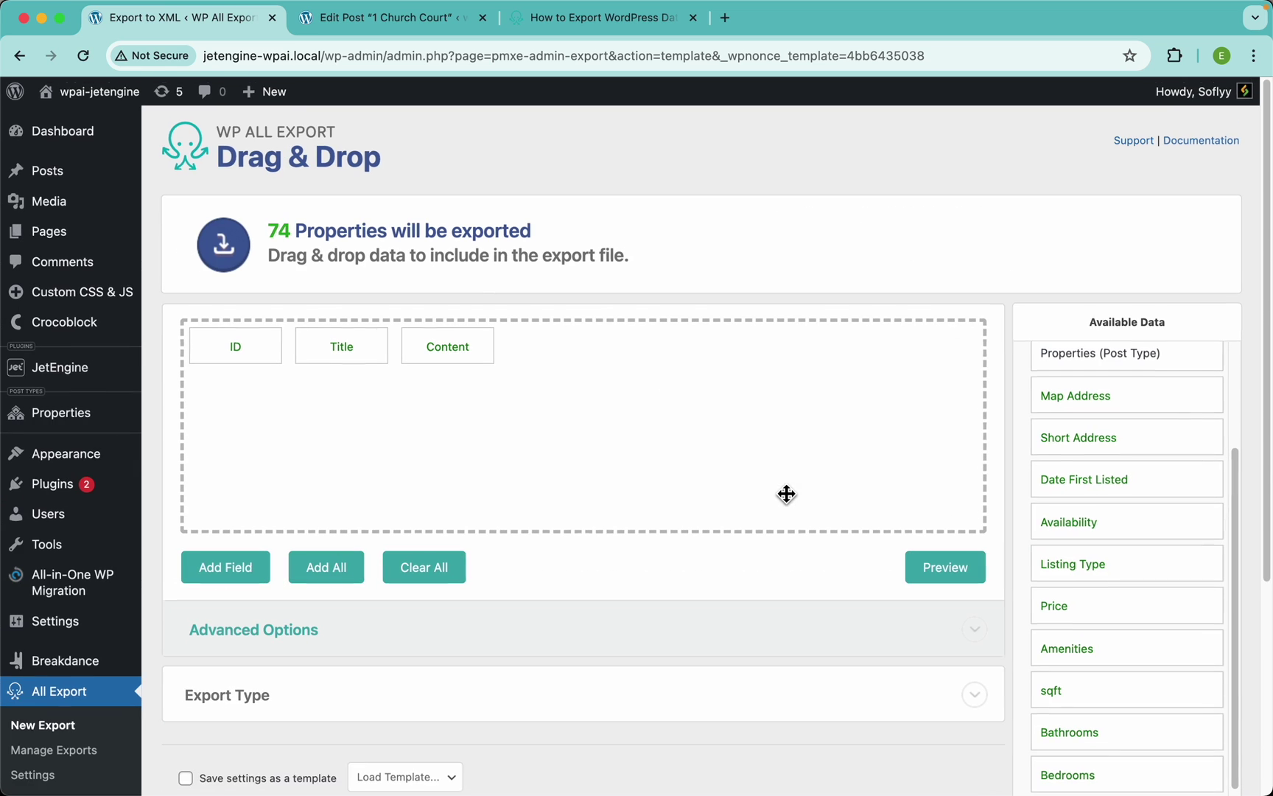
{"action": "left_click_drag", "start_coordinate": [1079, 402], "coordinate": [751, 419]}
{"action": "left_click", "coordinate": [950, 579]}
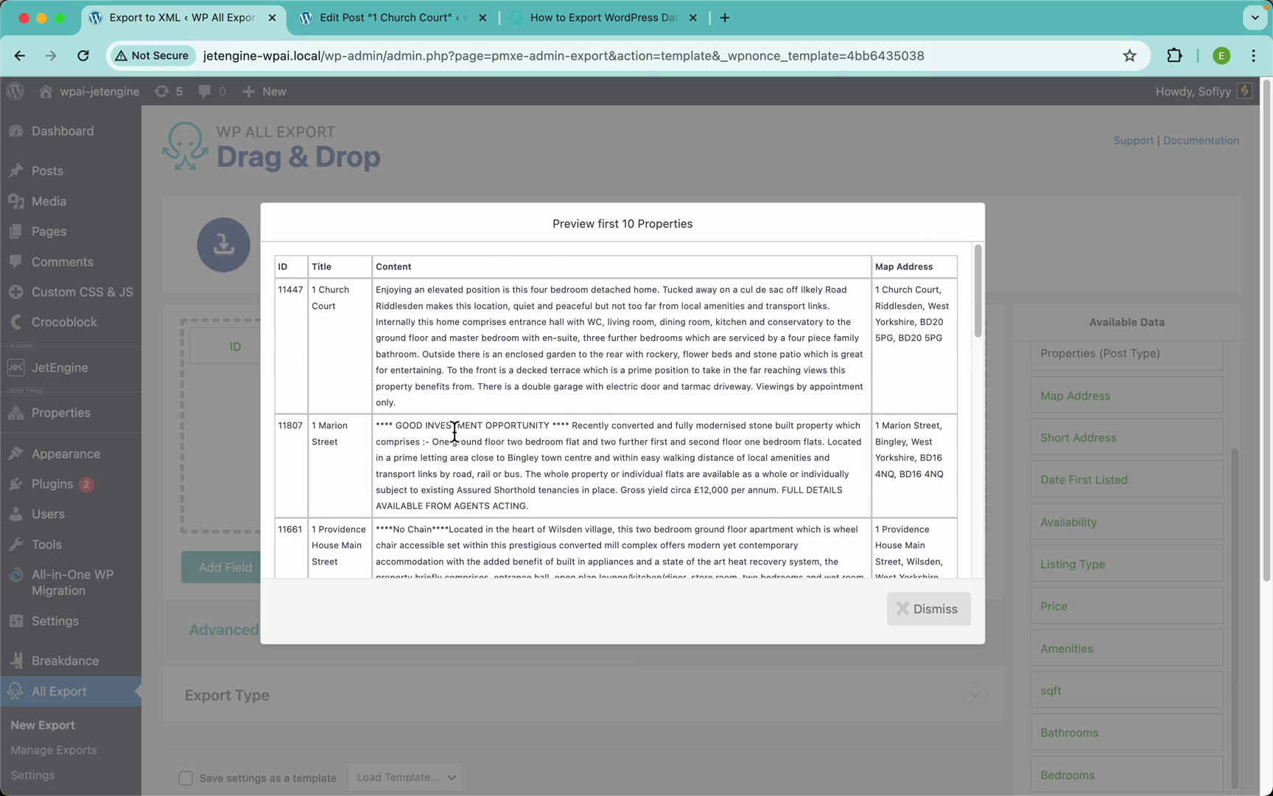
{"action": "left_click", "coordinate": [929, 609]}
Add Short Address, Date First Listed, Availability, Listing Type and Price, then preview
{"action": "left_click_drag", "start_coordinate": [1080, 440], "coordinate": [848, 405]}
{"action": "left_click_drag", "start_coordinate": [1051, 476], "coordinate": [971, 468]}
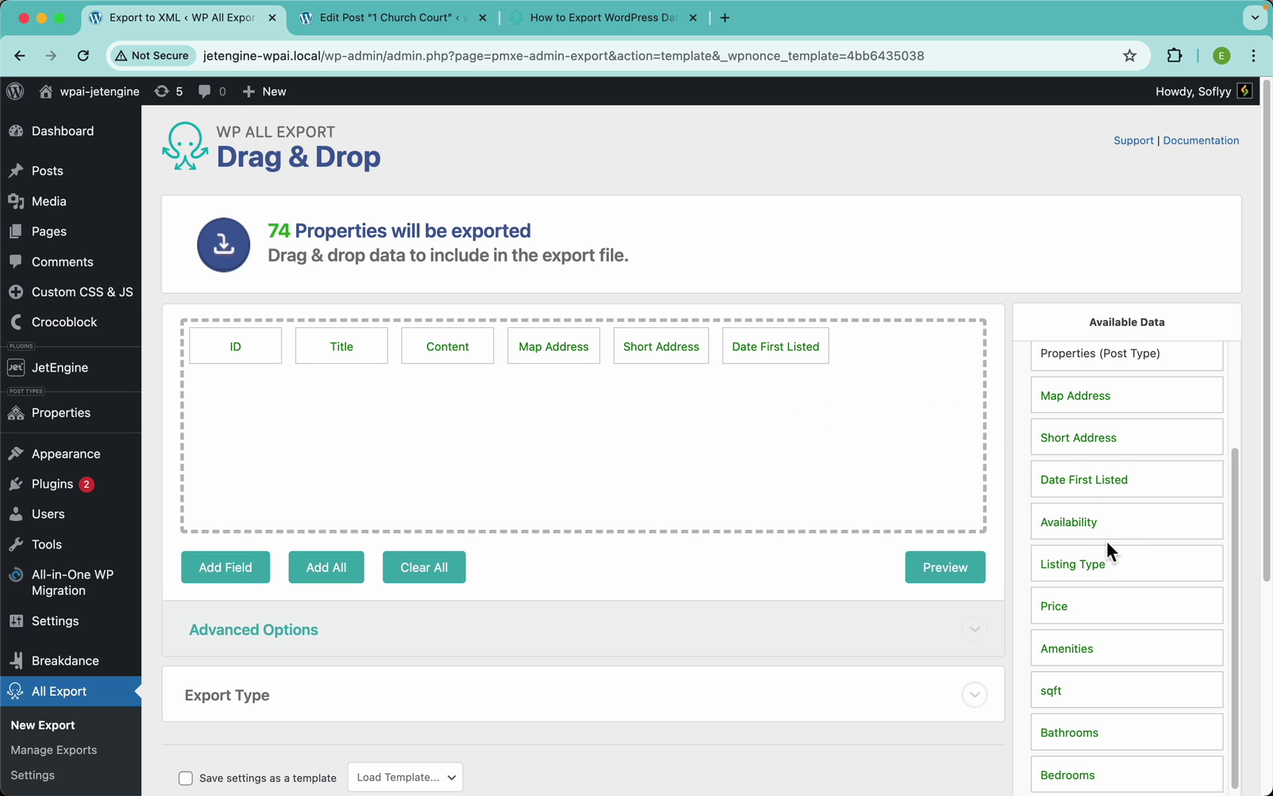
{"action": "left_click_drag", "start_coordinate": [1085, 529], "coordinate": [966, 472]}
{"action": "left_click_drag", "start_coordinate": [1072, 564], "coordinate": [944, 527]}
{"action": "left_click_drag", "start_coordinate": [1068, 621], "coordinate": [856, 482]}
{"action": "left_click", "coordinate": [959, 568]}
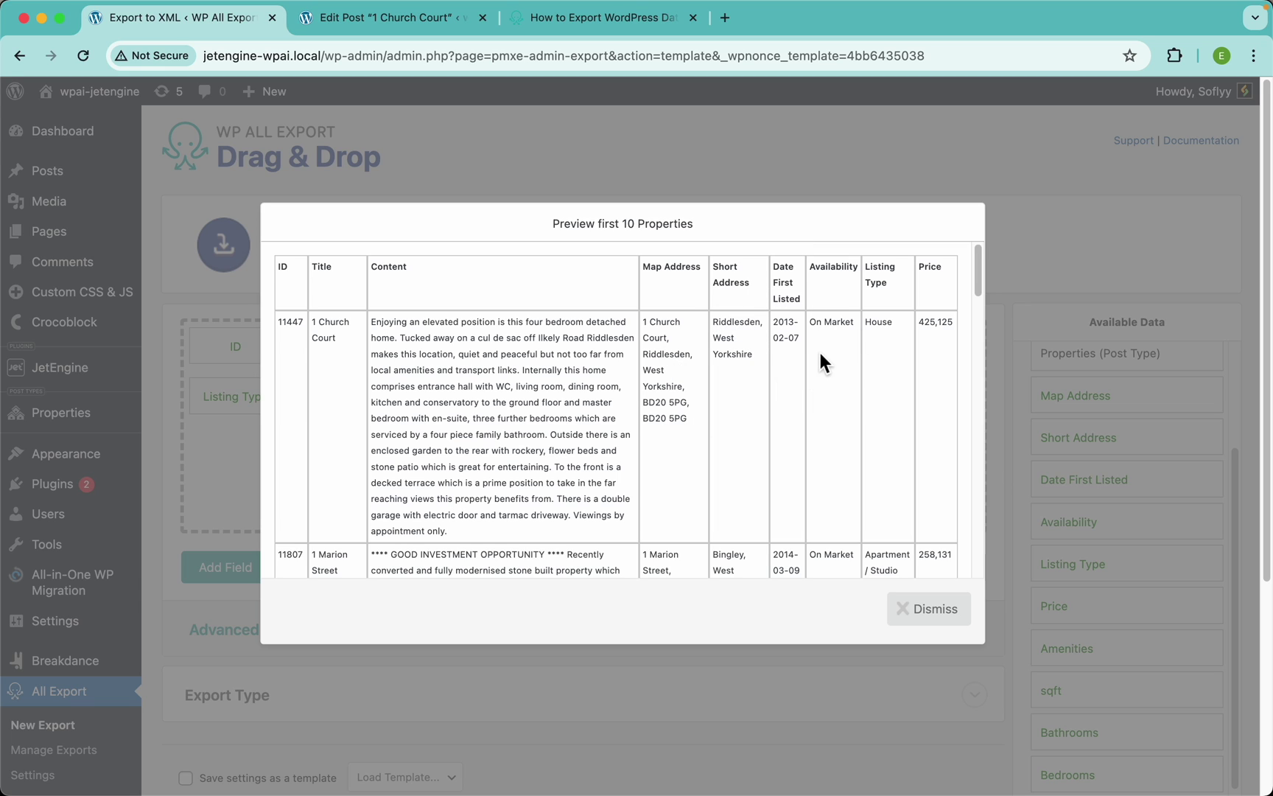
Remove the ID field so the preview columns start with Title
{"action": "left_click", "coordinate": [666, 148]}
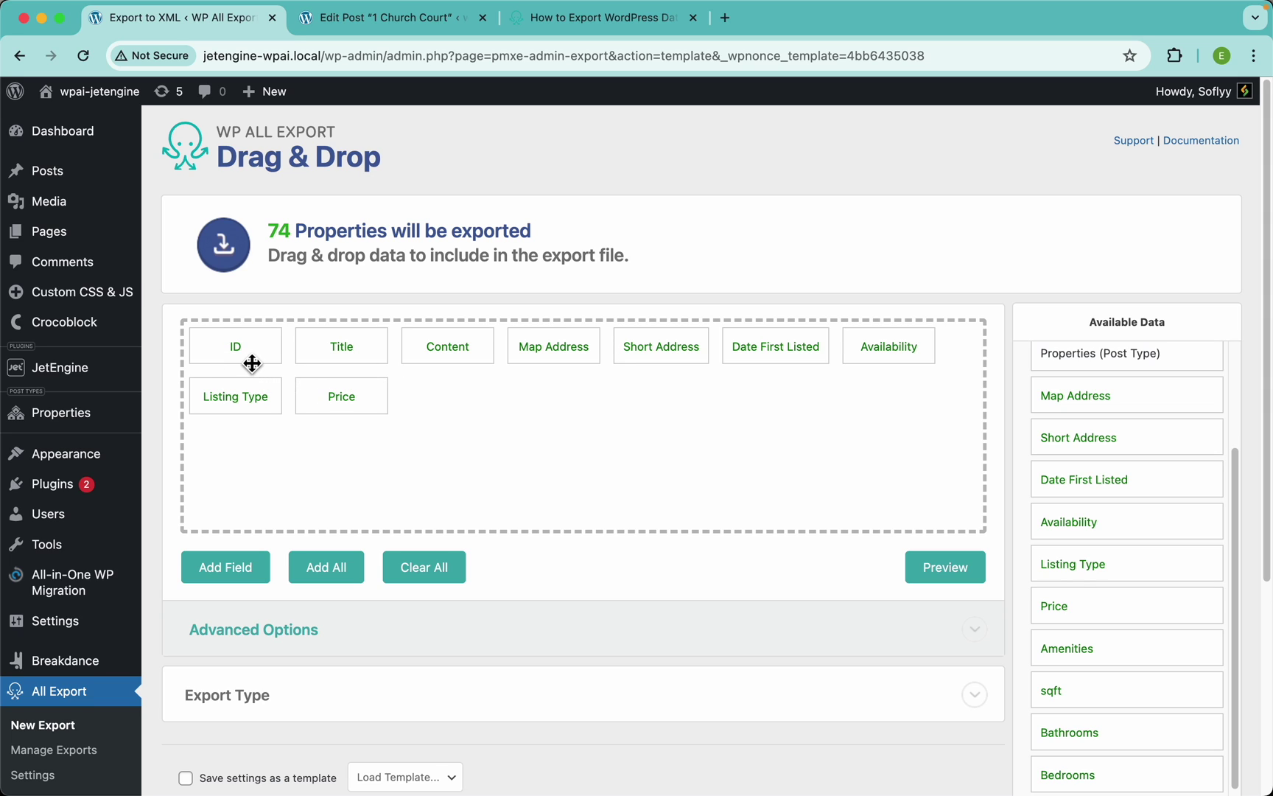
{"action": "left_click_drag", "start_coordinate": [255, 359], "coordinate": [211, 317]}
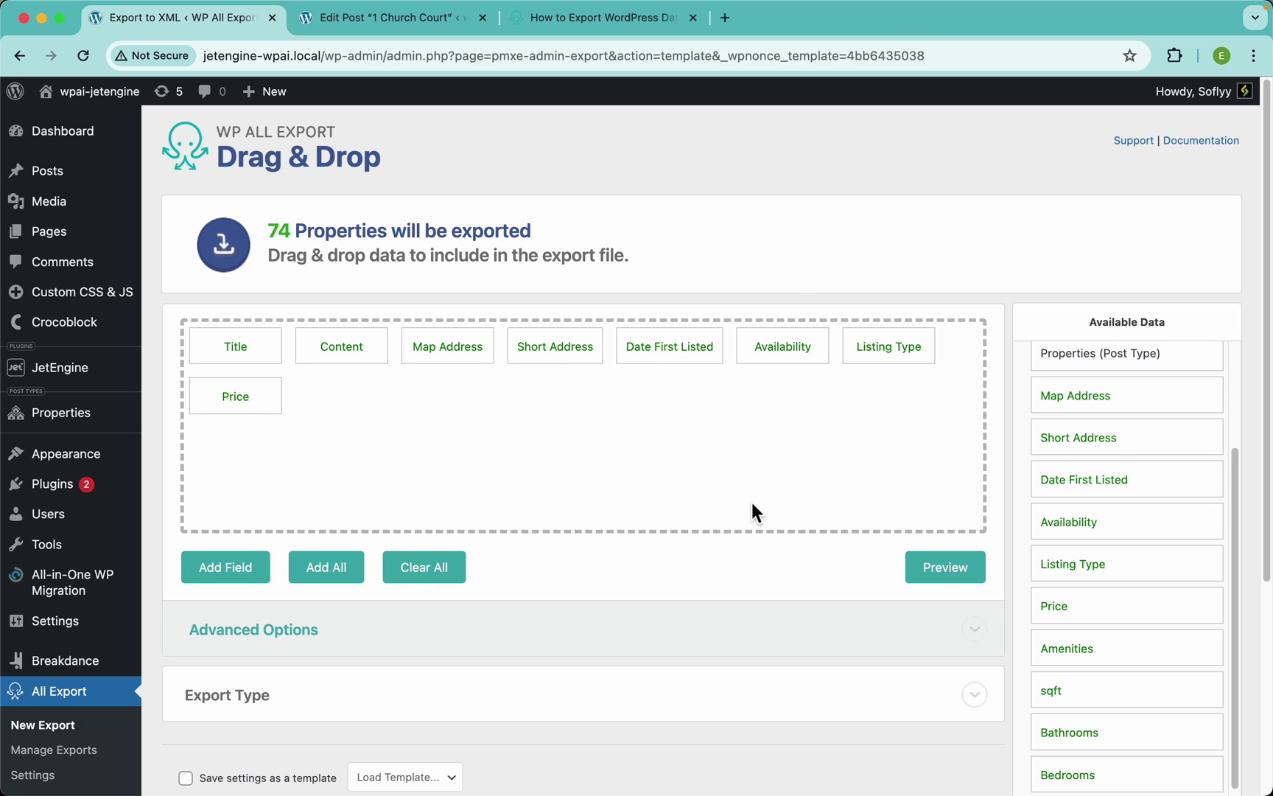
{"action": "left_click", "coordinate": [940, 568]}
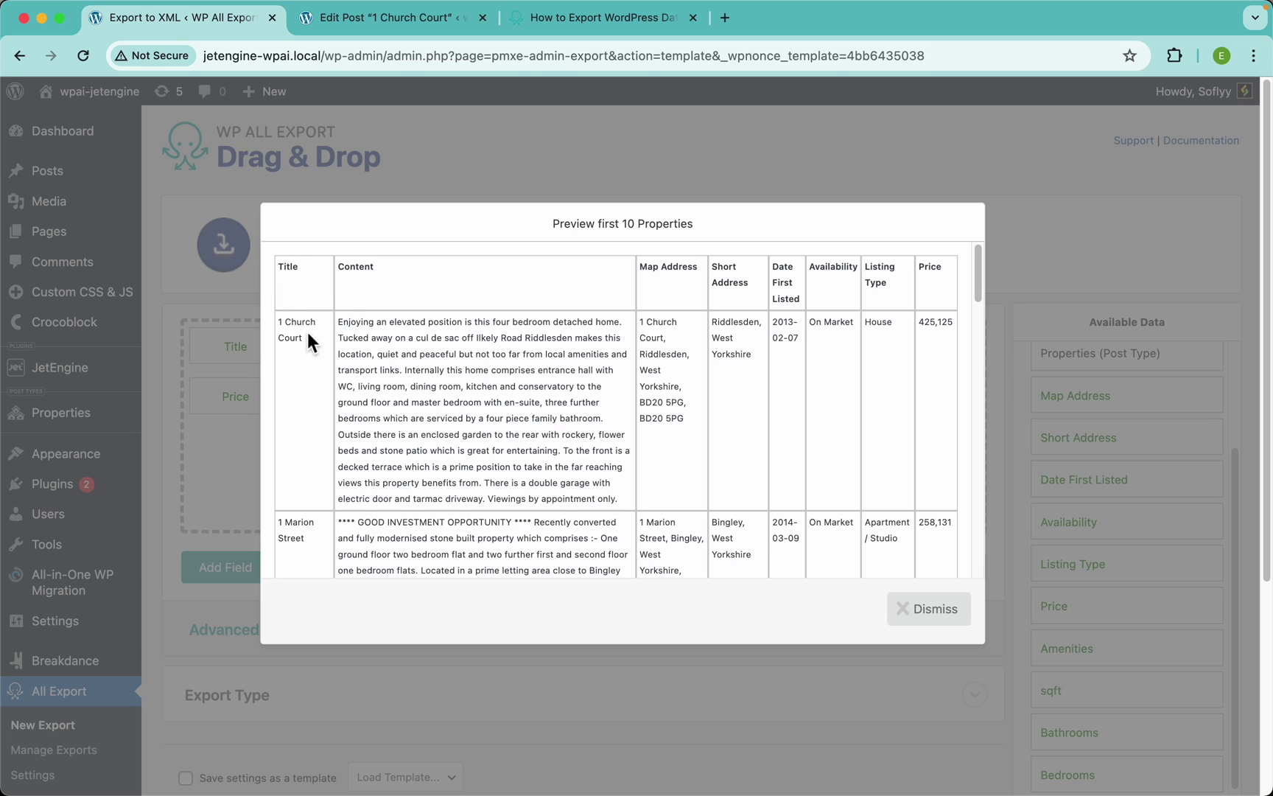
Rename the Title column to 'Property Name' and preview it
{"action": "left_click", "coordinate": [397, 164]}
{"action": "left_click", "coordinate": [243, 356]}
{"action": "left_click_drag", "start_coordinate": [308, 236], "coordinate": [293, 238]}
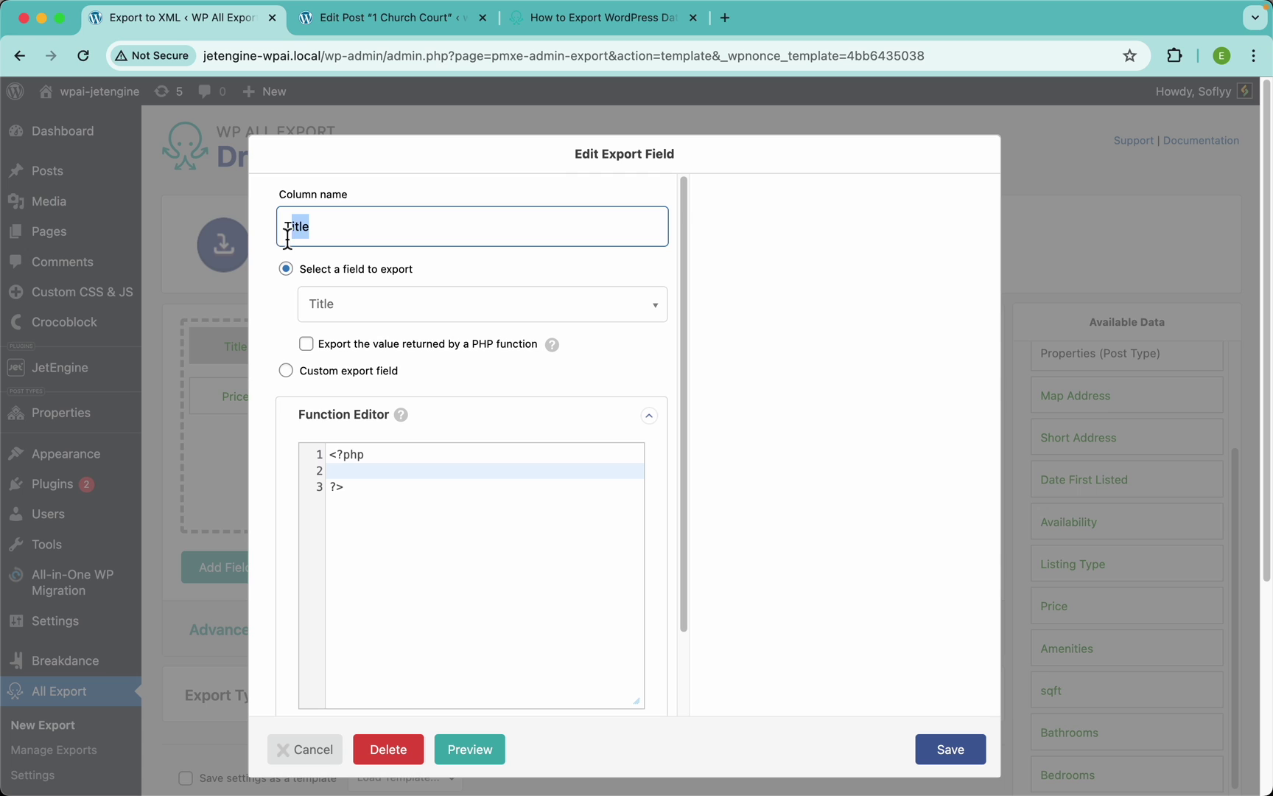
{"action": "type", "text": "Prop"}
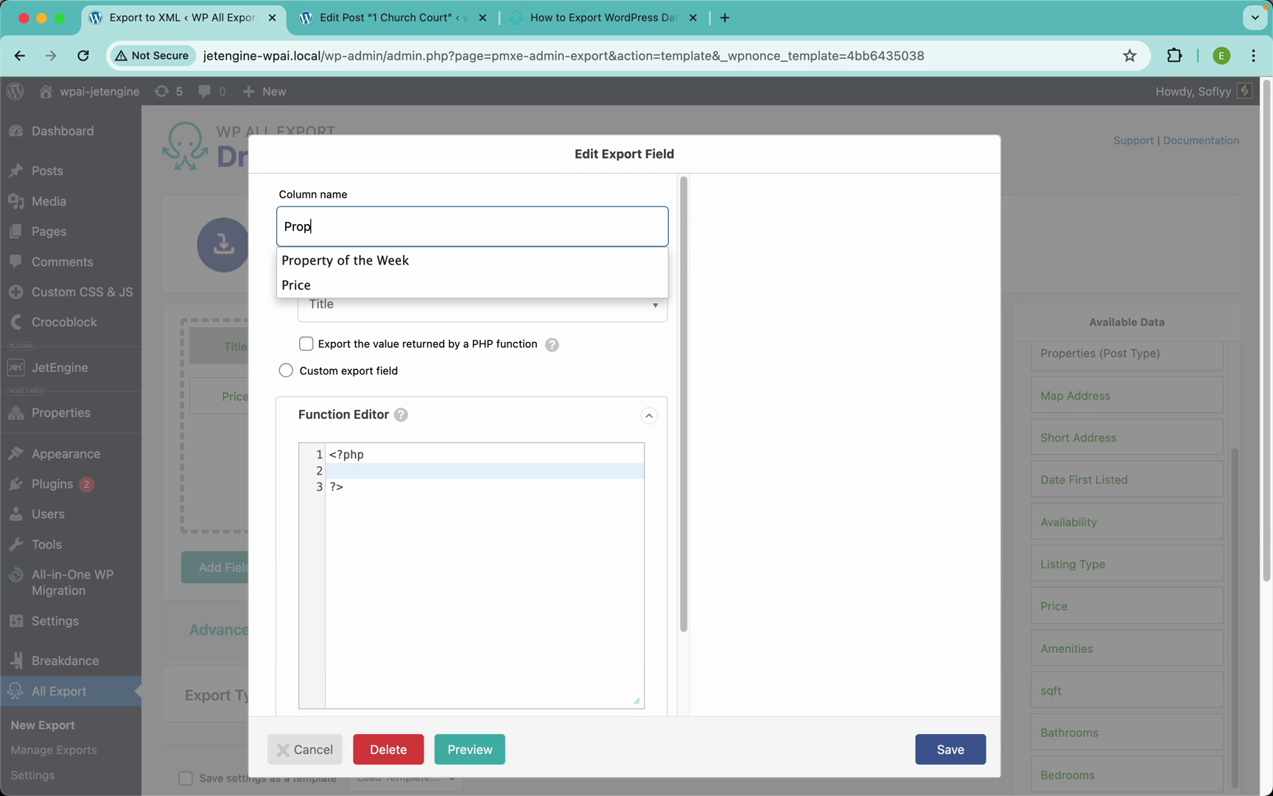
{"action": "type", "text": "erty Name"}
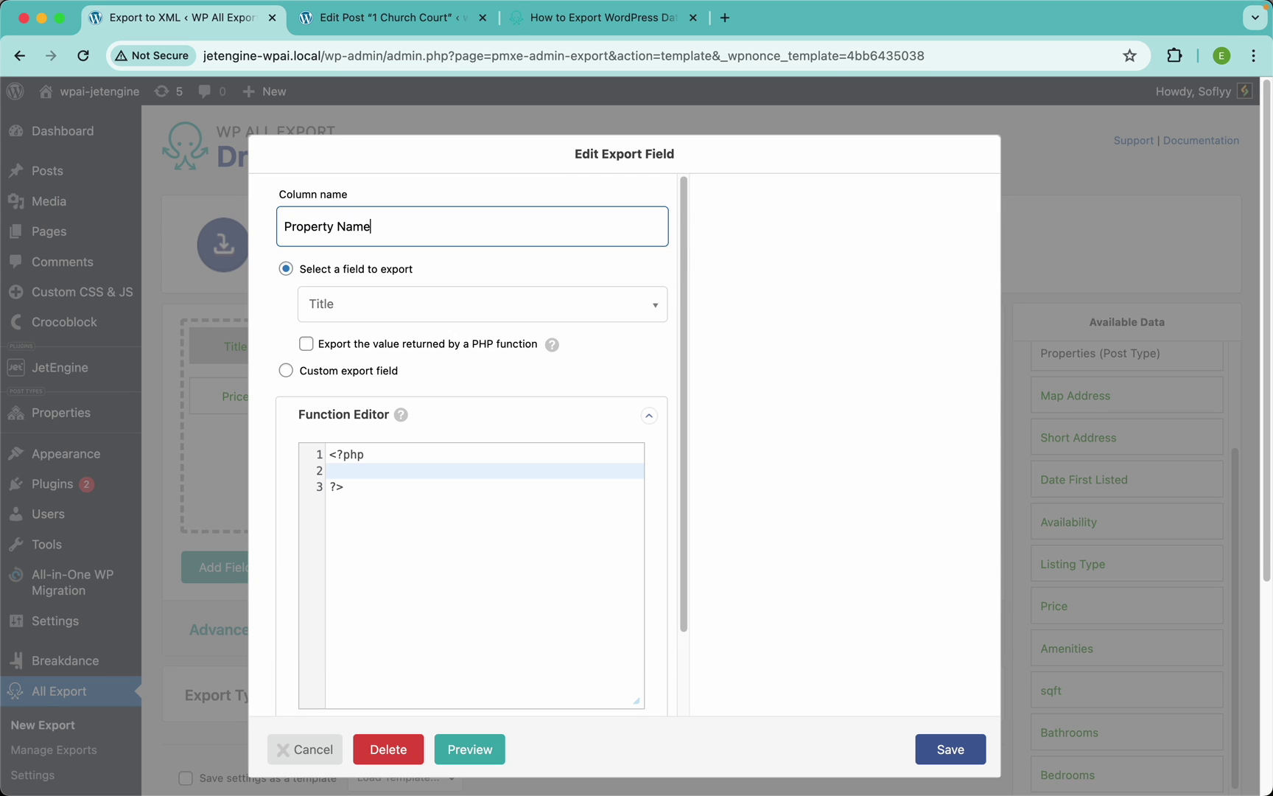
{"action": "left_click", "coordinate": [946, 751]}
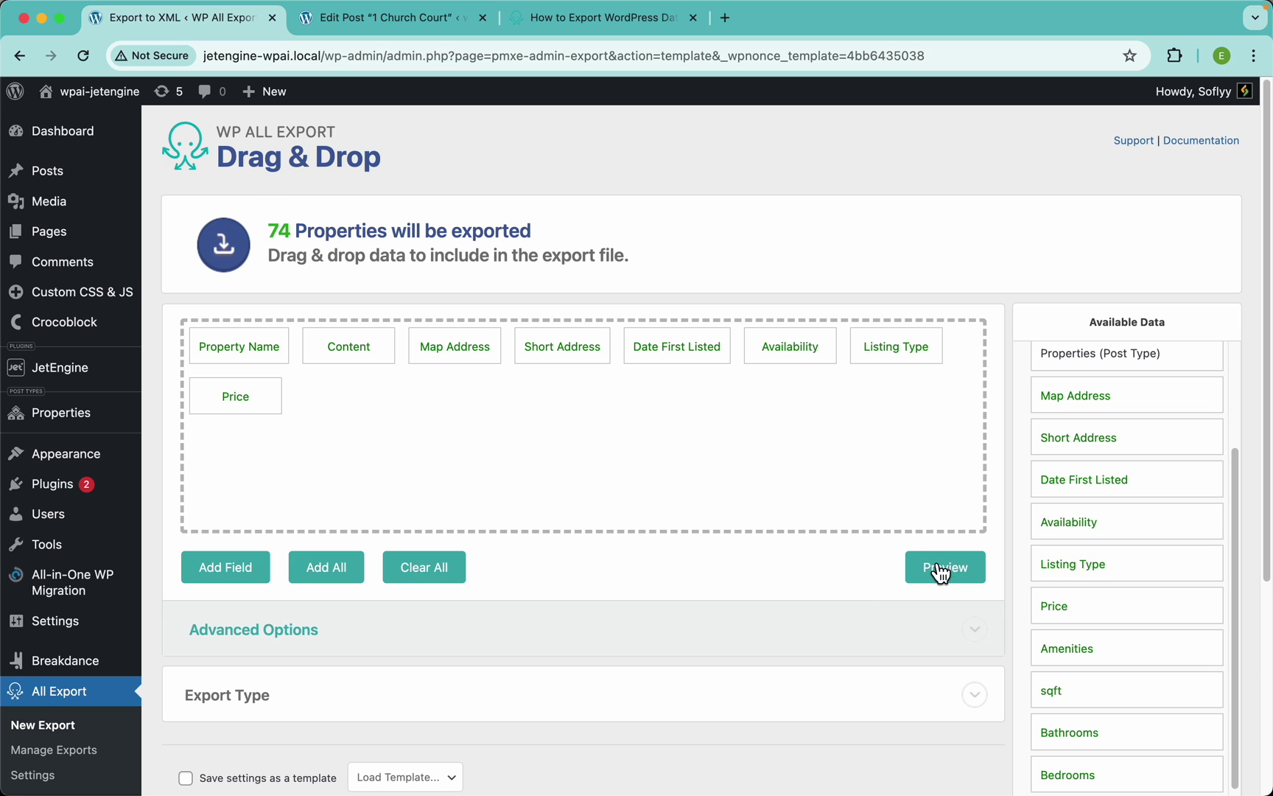
{"action": "left_click", "coordinate": [942, 571]}
Rename the Content column to 'Description'
{"action": "left_click", "coordinate": [440, 166]}
{"action": "left_click", "coordinate": [351, 344]}
{"action": "double_click", "coordinate": [358, 235]}
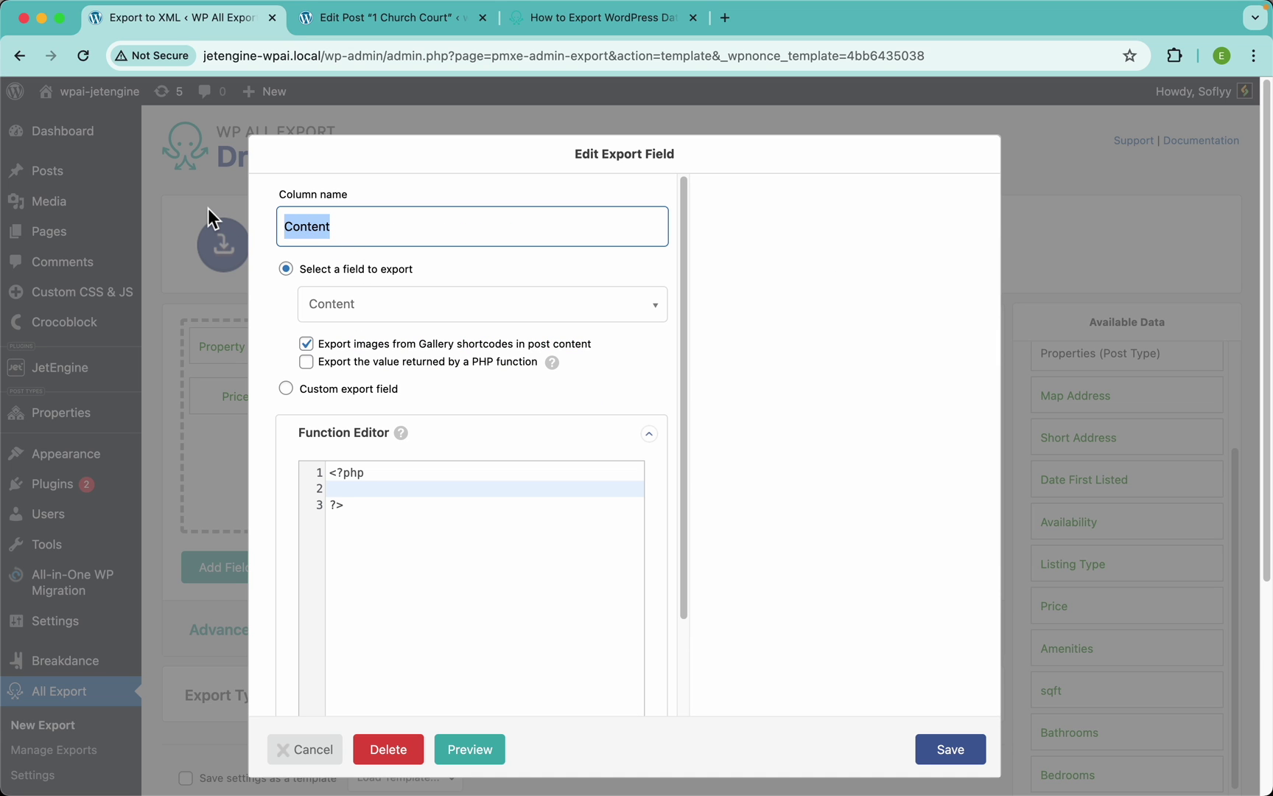
{"action": "type", "text": "Des"}
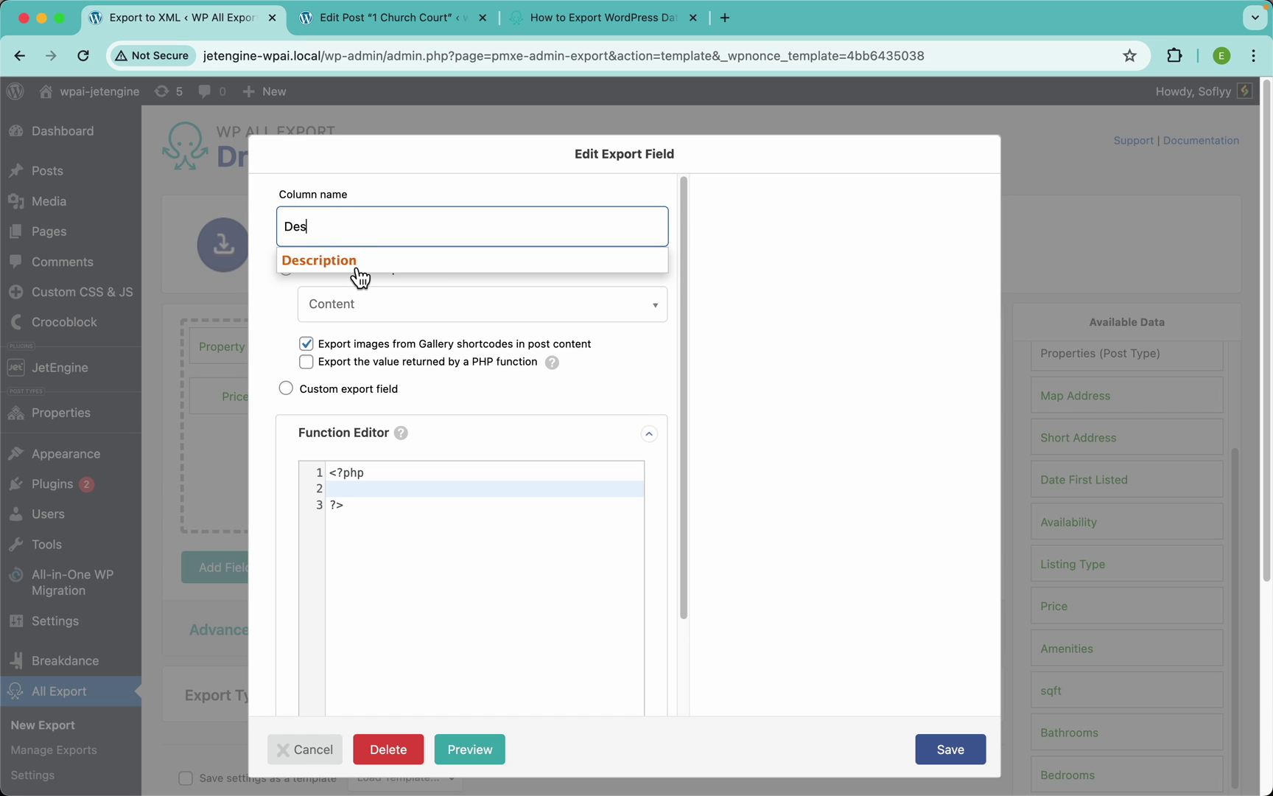
{"action": "left_click", "coordinate": [343, 260]}
{"action": "left_click", "coordinate": [950, 750]}
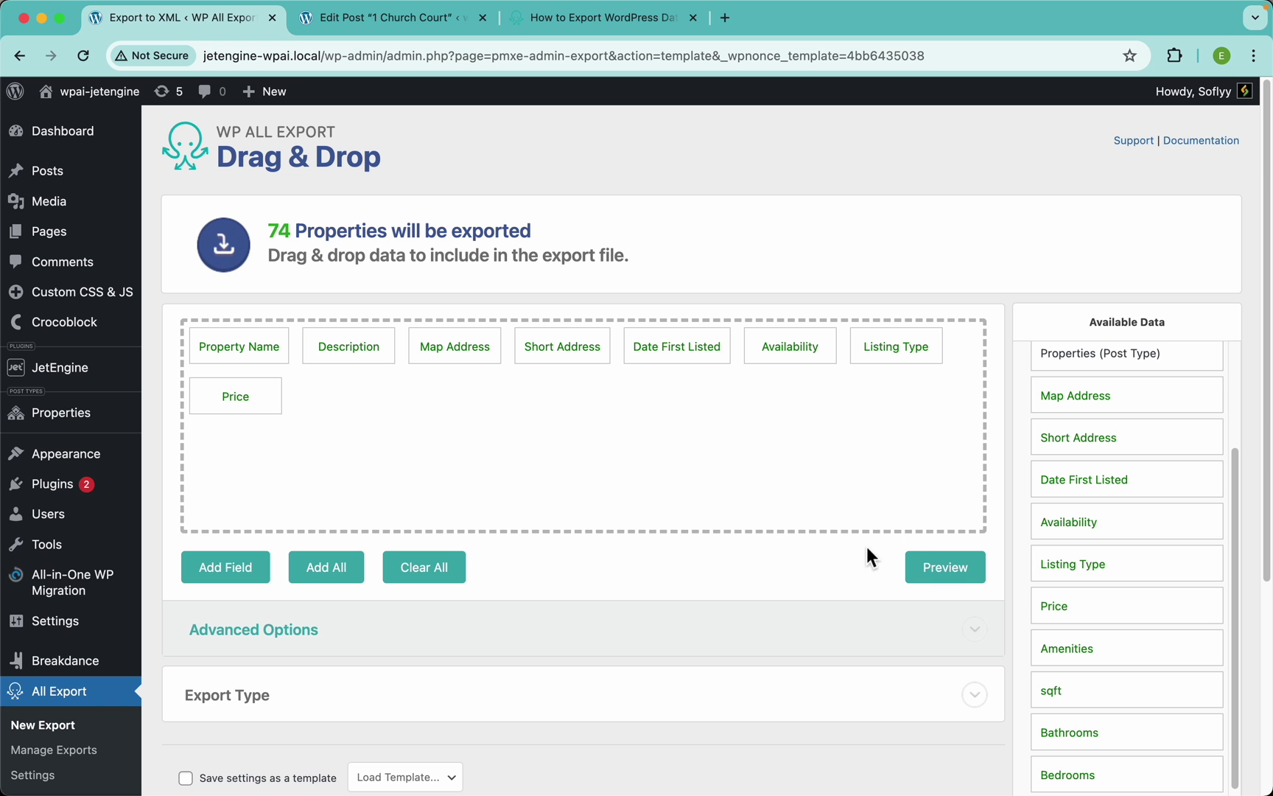
{"action": "left_click", "coordinate": [943, 571]}
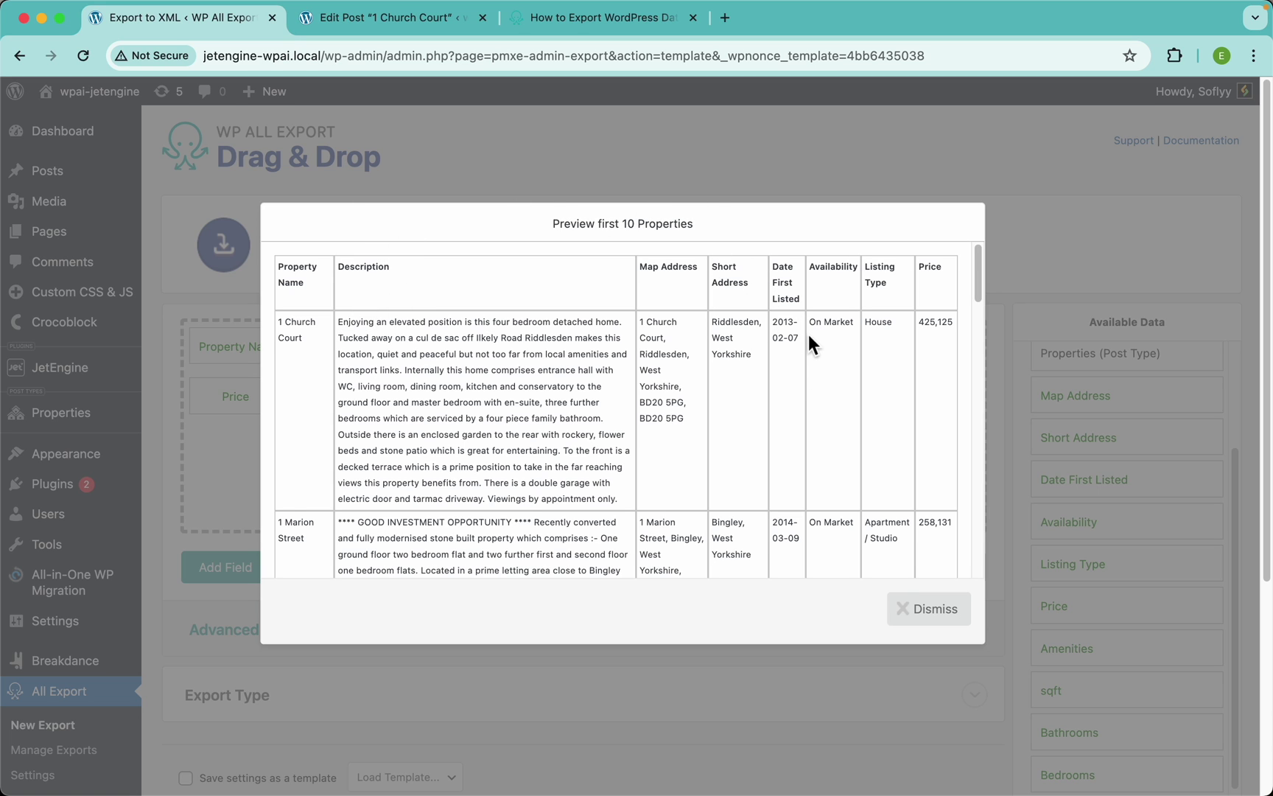
{"action": "scroll", "coordinate": [793, 329], "scroll_direction": "up", "scroll_amount": 5}
{"action": "scroll", "coordinate": [793, 330], "scroll_direction": "up", "scroll_amount": 3}
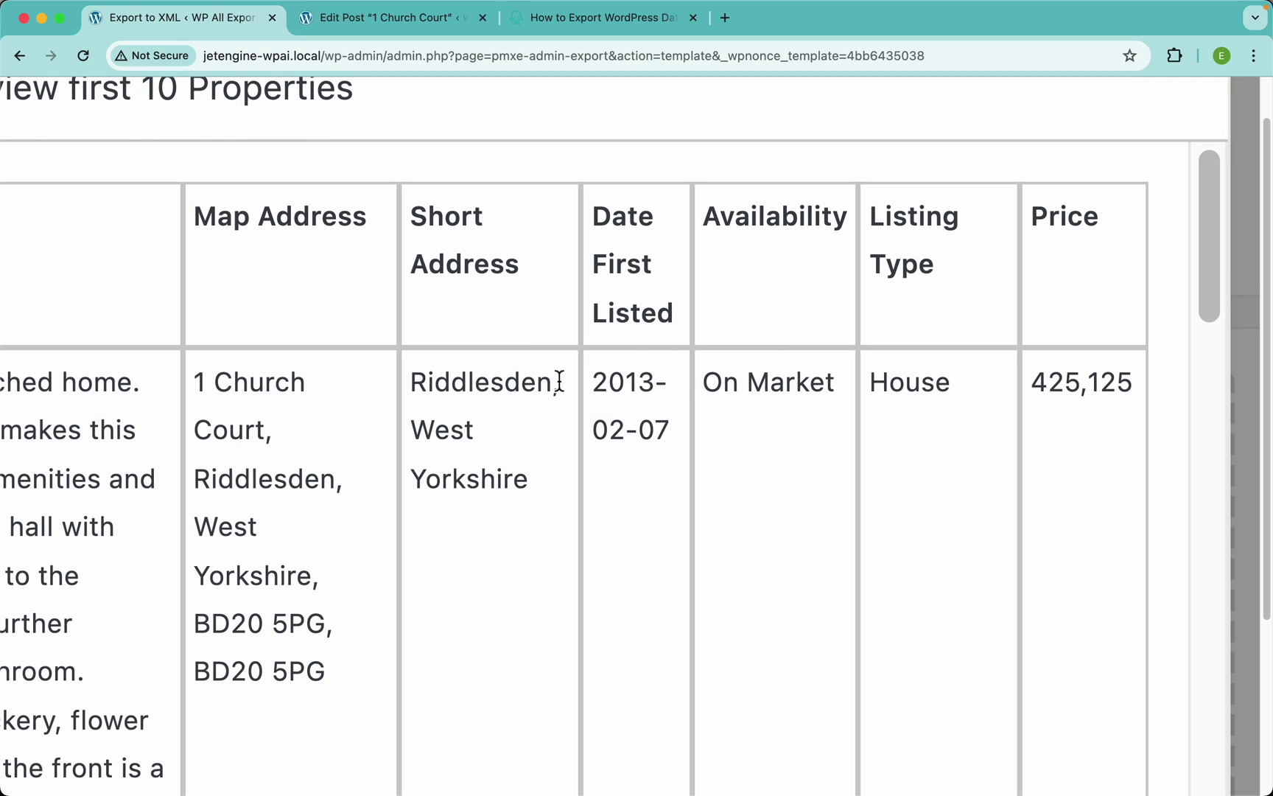
{"action": "scroll", "coordinate": [652, 388], "scroll_direction": "down", "scroll_amount": 5}
{"action": "left_click", "coordinate": [724, 180]}
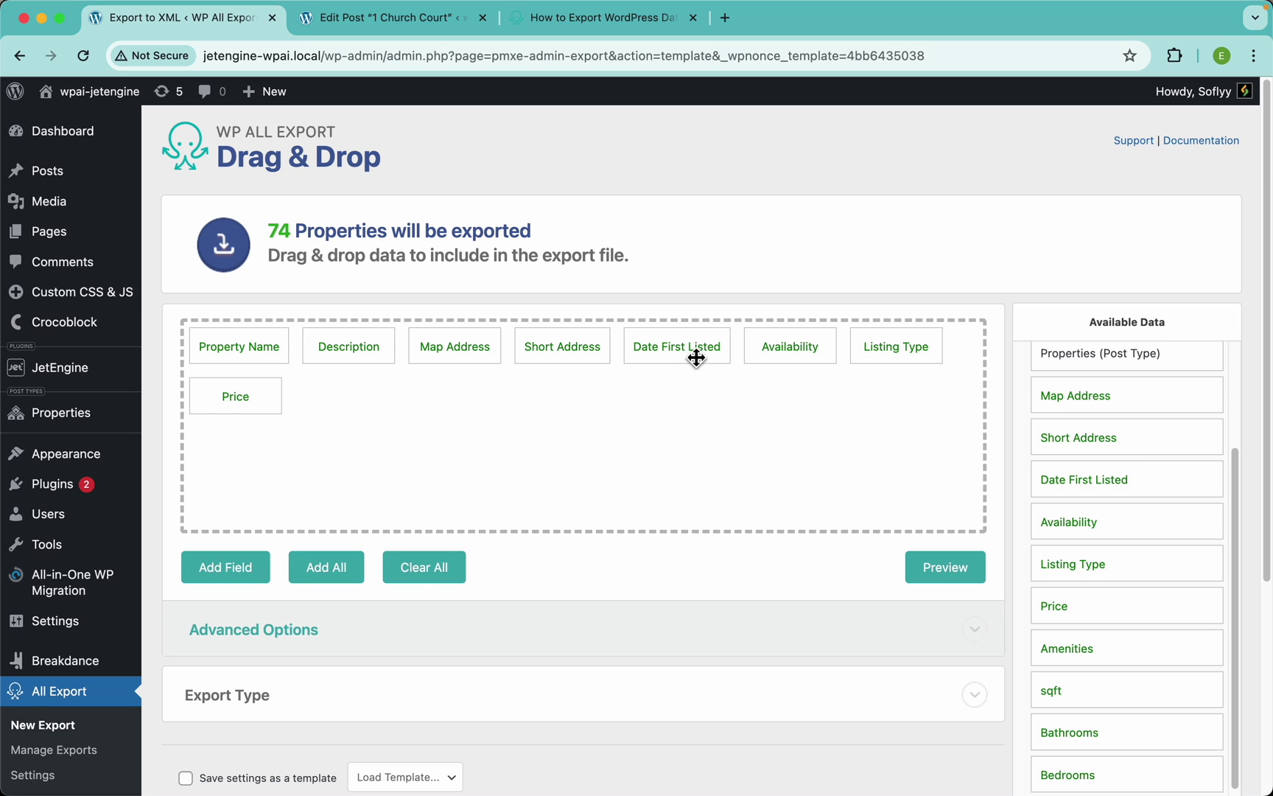
Set Date First Listed to Natural Language PHP date() with format 'D, F j Y', then preview
{"action": "left_click", "coordinate": [661, 350]}
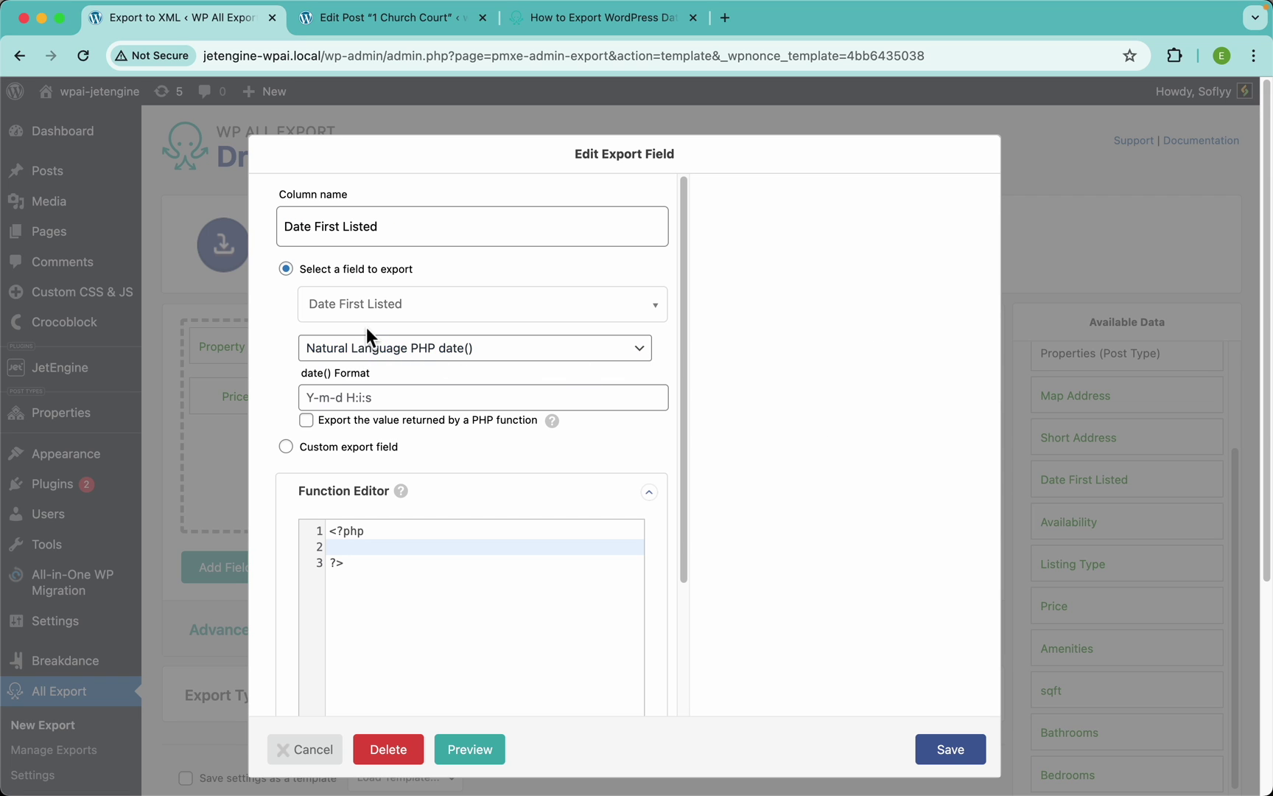
{"action": "left_click", "coordinate": [372, 356]}
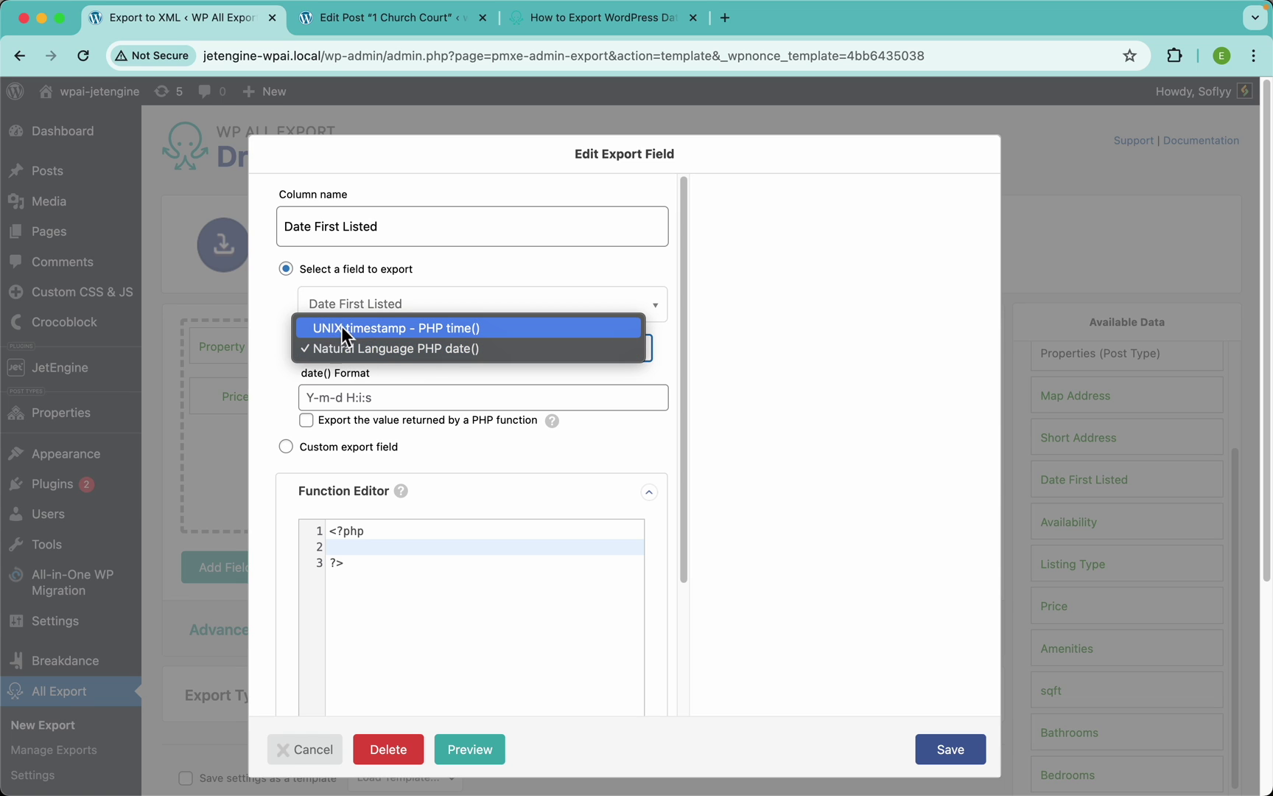
{"action": "left_click", "coordinate": [275, 392]}
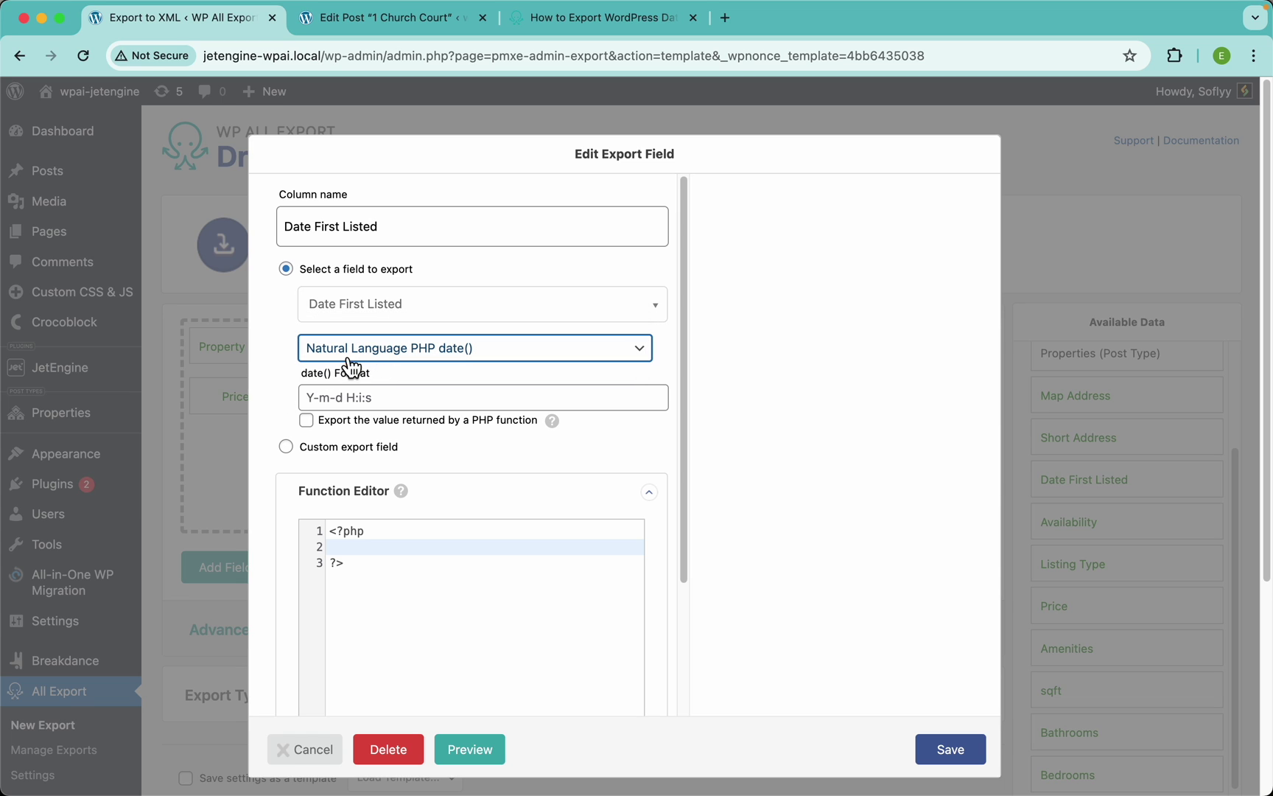
{"action": "left_click", "coordinate": [327, 398]}
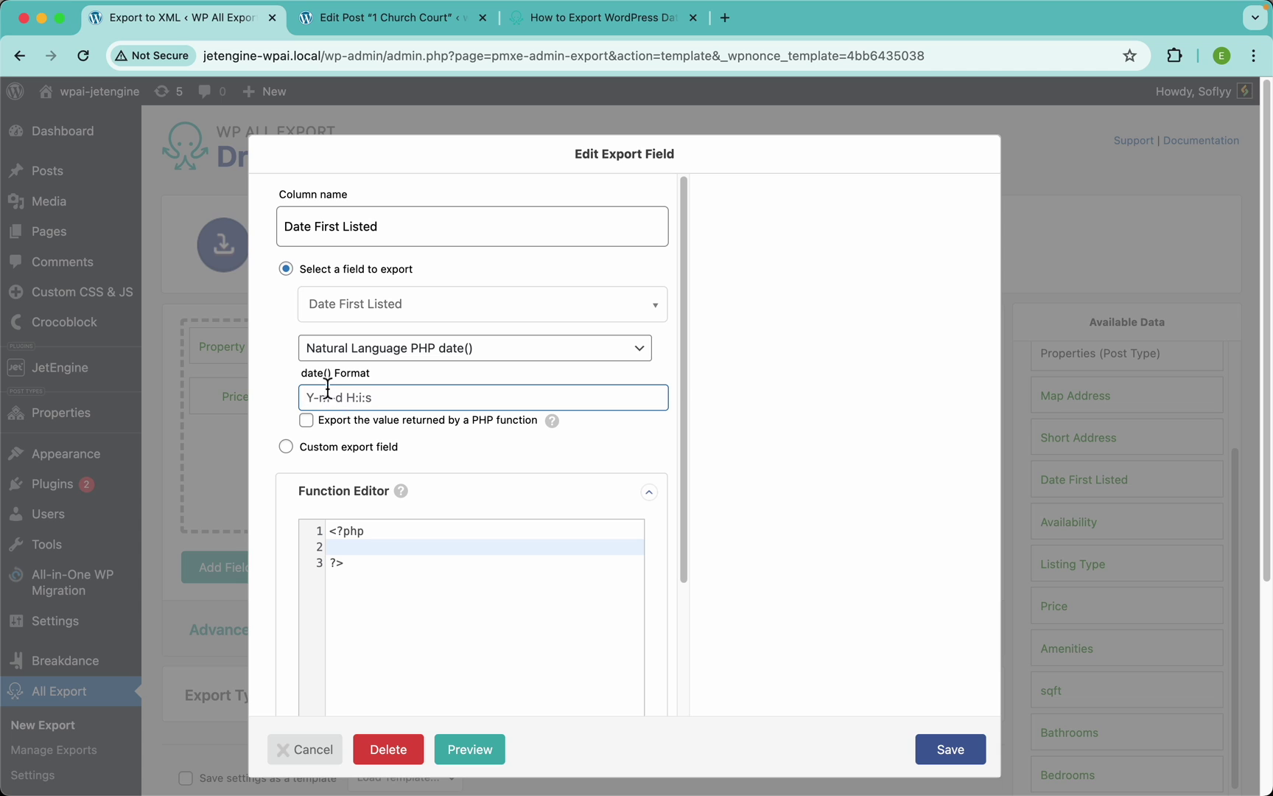
{"action": "type", "text": "D, F j Y"}
{"action": "left_click", "coordinate": [951, 752]}
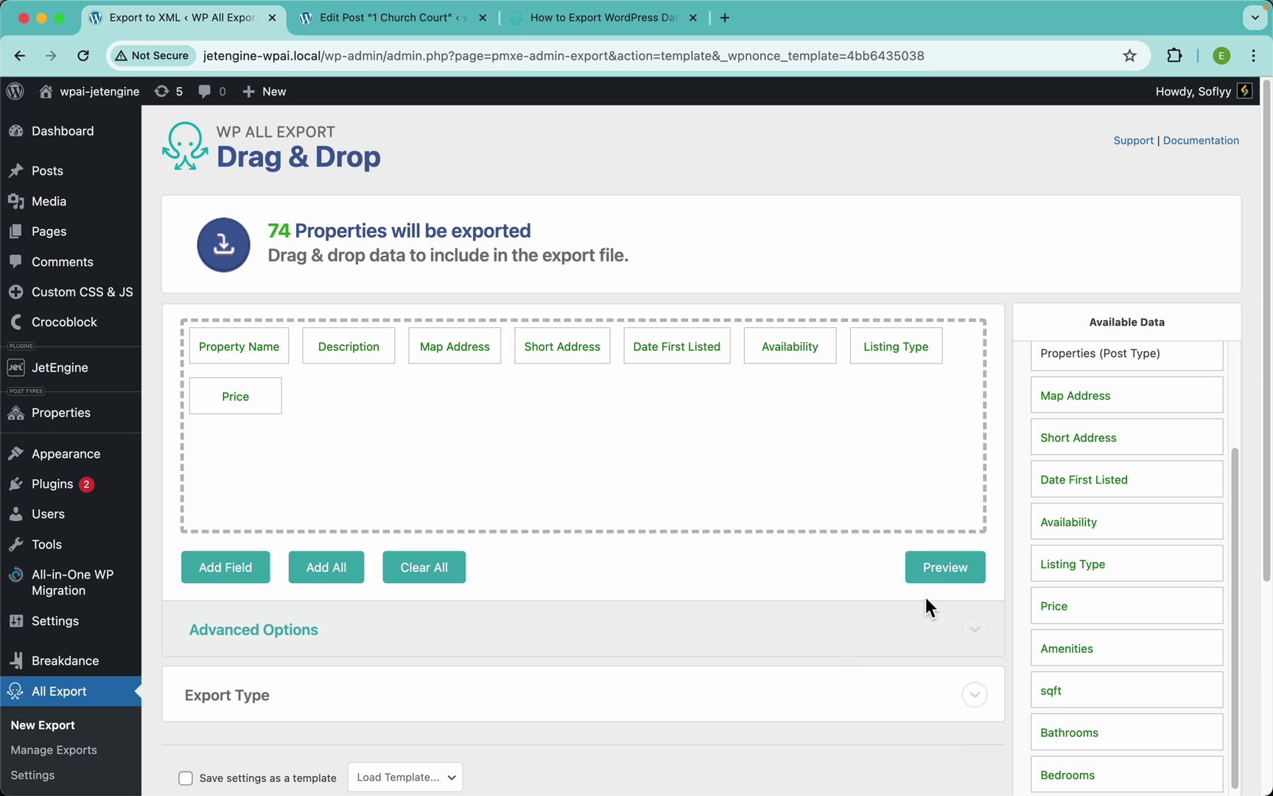
{"action": "left_click", "coordinate": [952, 568]}
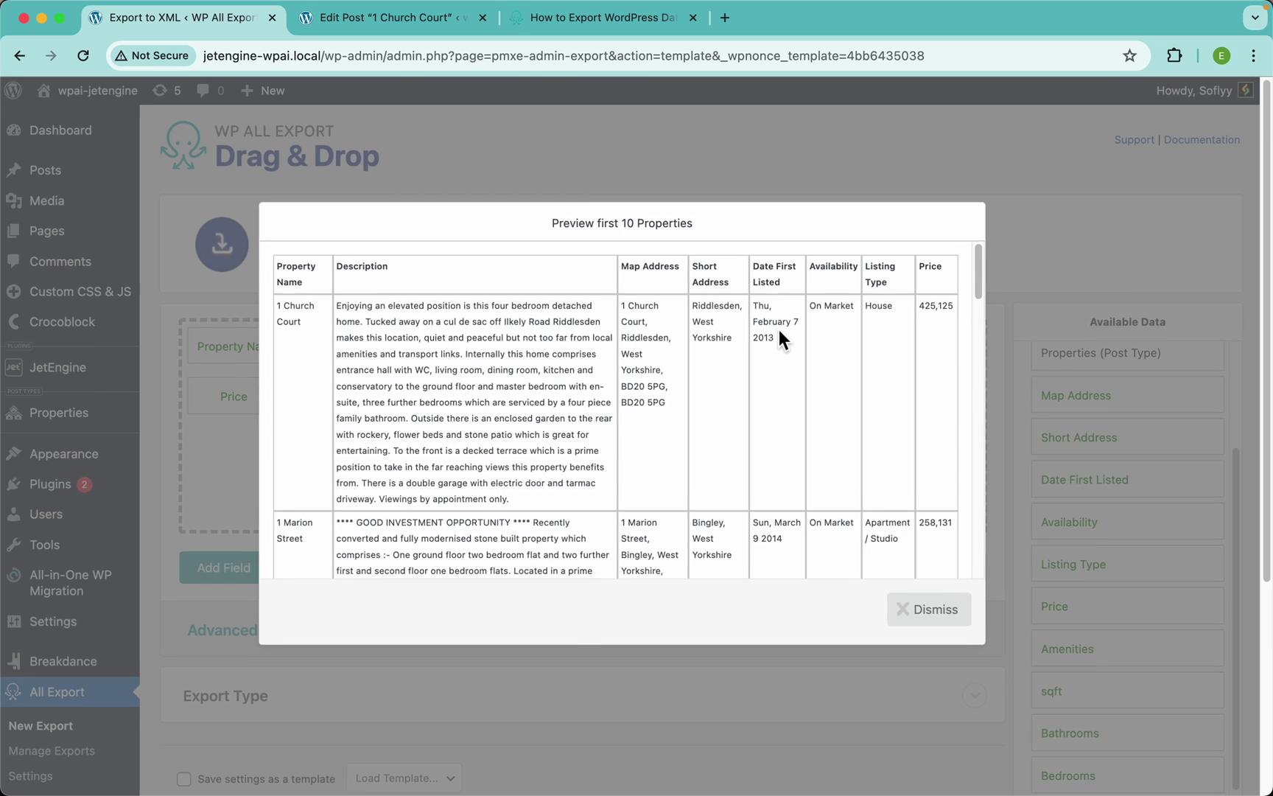
{"action": "scroll", "coordinate": [778, 329], "scroll_direction": "up", "scroll_amount": 5}
{"action": "scroll", "coordinate": [688, 446], "scroll_direction": "up", "scroll_amount": 3}
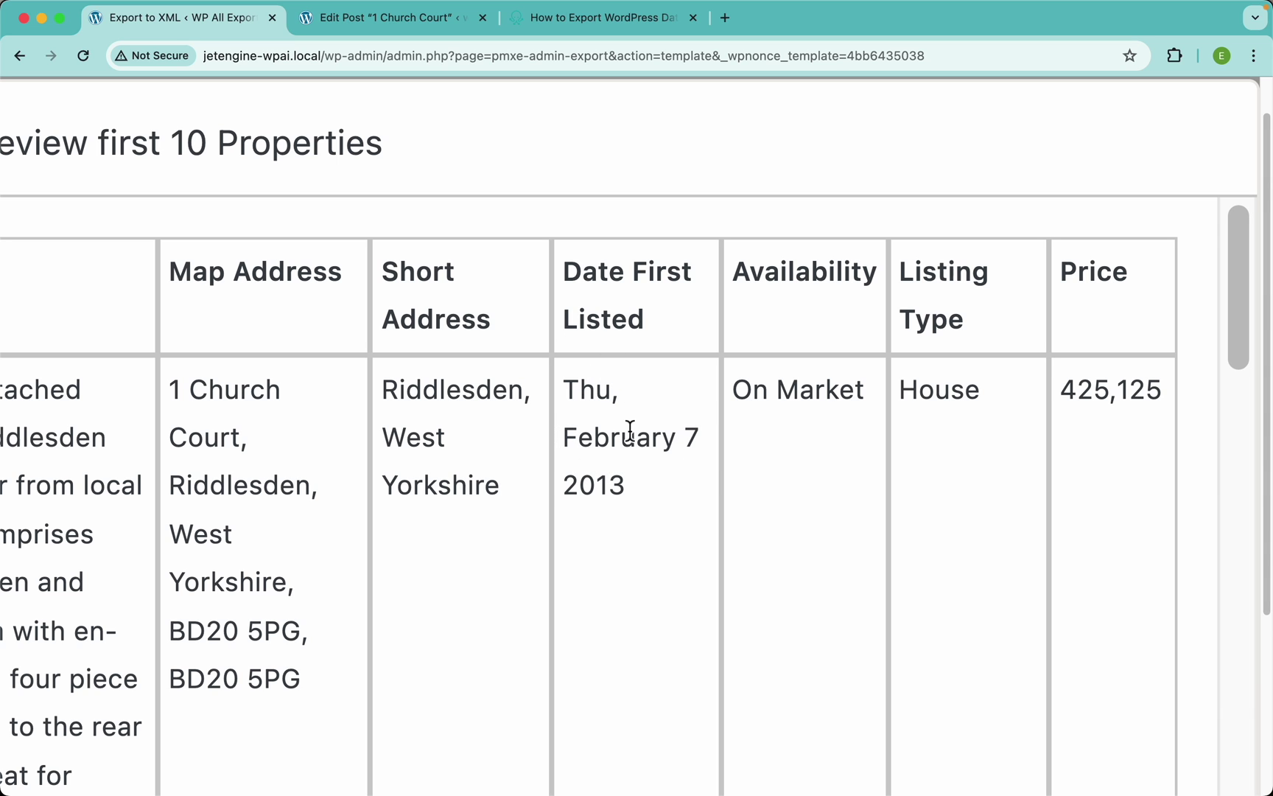
{"action": "scroll", "coordinate": [630, 430], "scroll_direction": "down", "scroll_amount": 5}
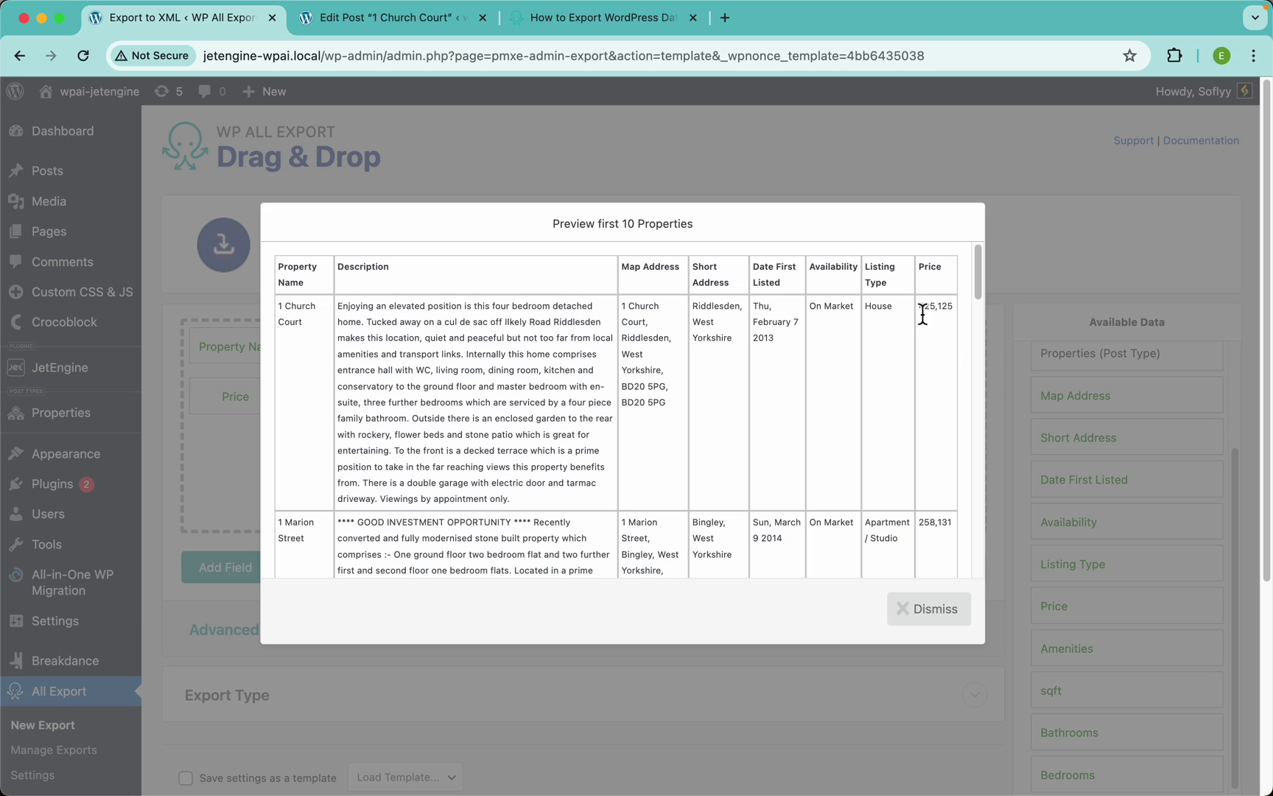
{"action": "left_click", "coordinate": [1028, 277]}
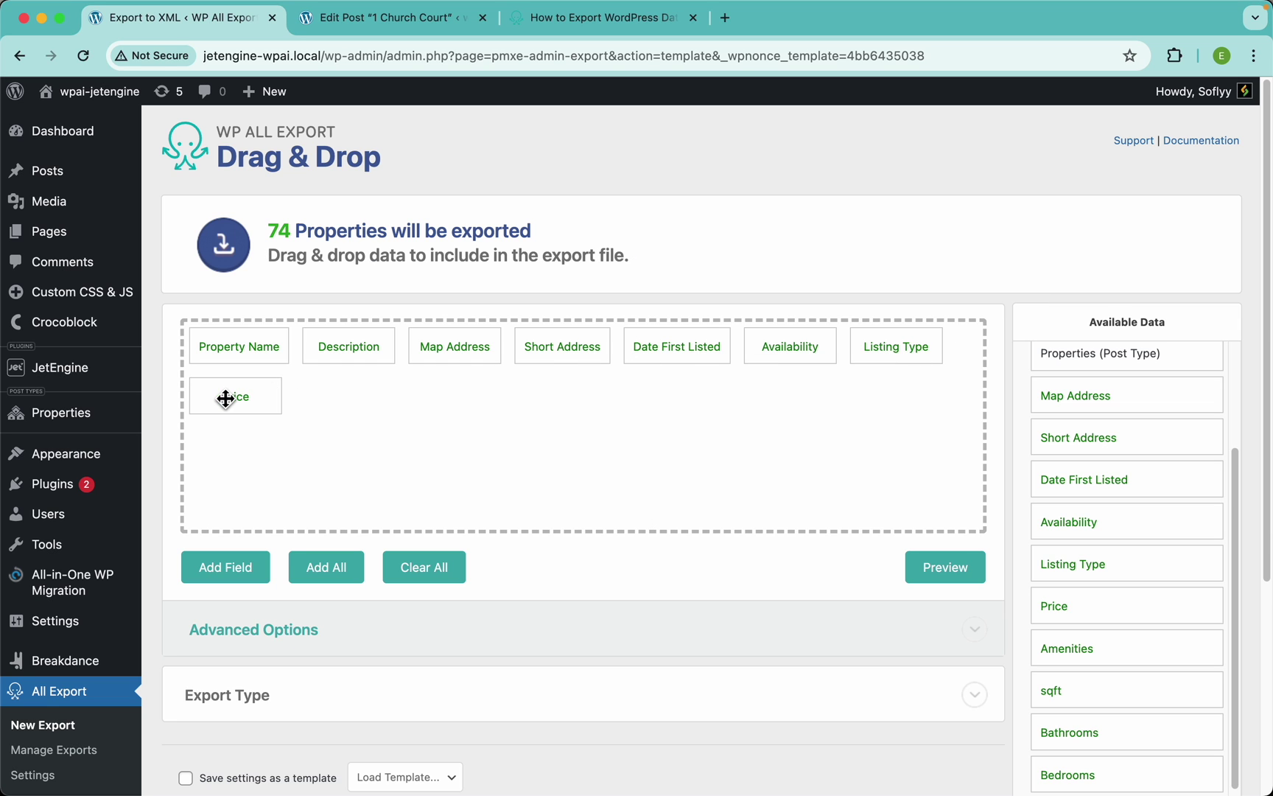
Make Price a custom export field named Price with content ${Price}
{"action": "left_click", "coordinate": [233, 397]}
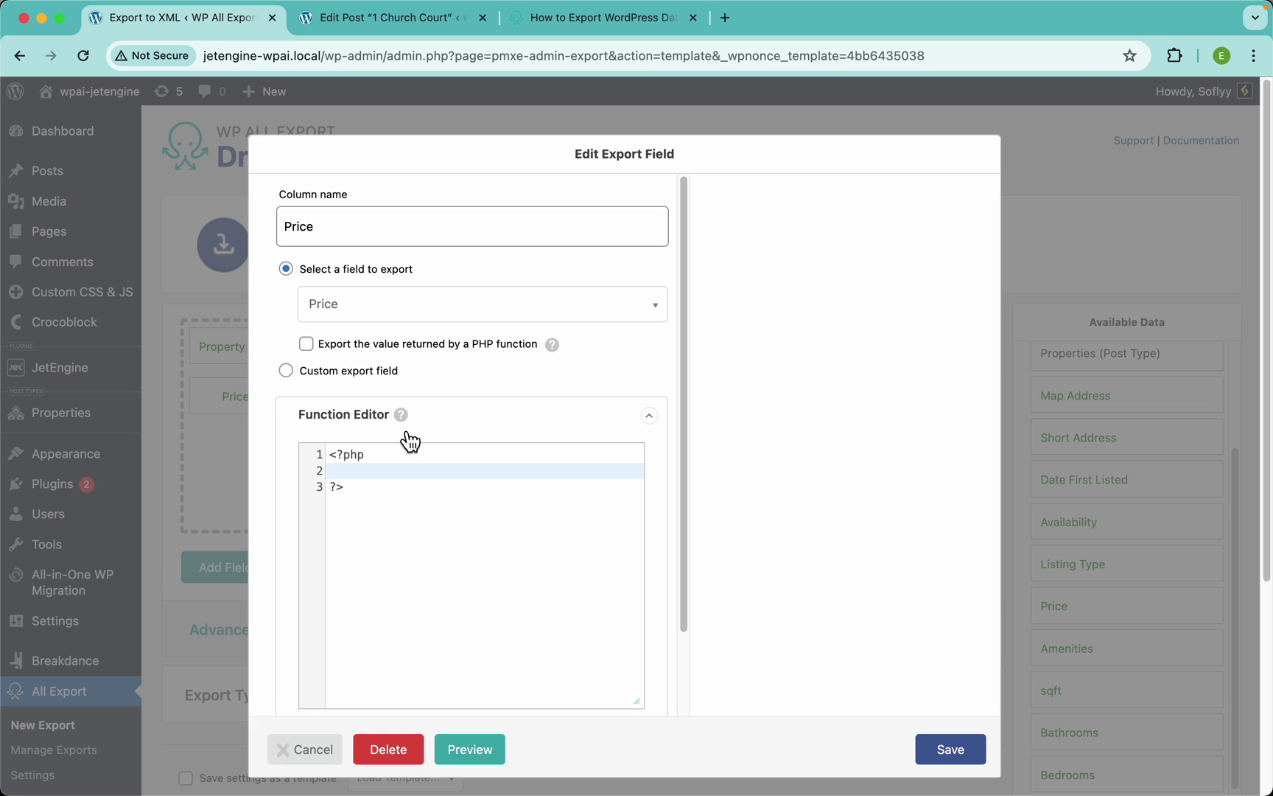
{"action": "left_click", "coordinate": [342, 372]}
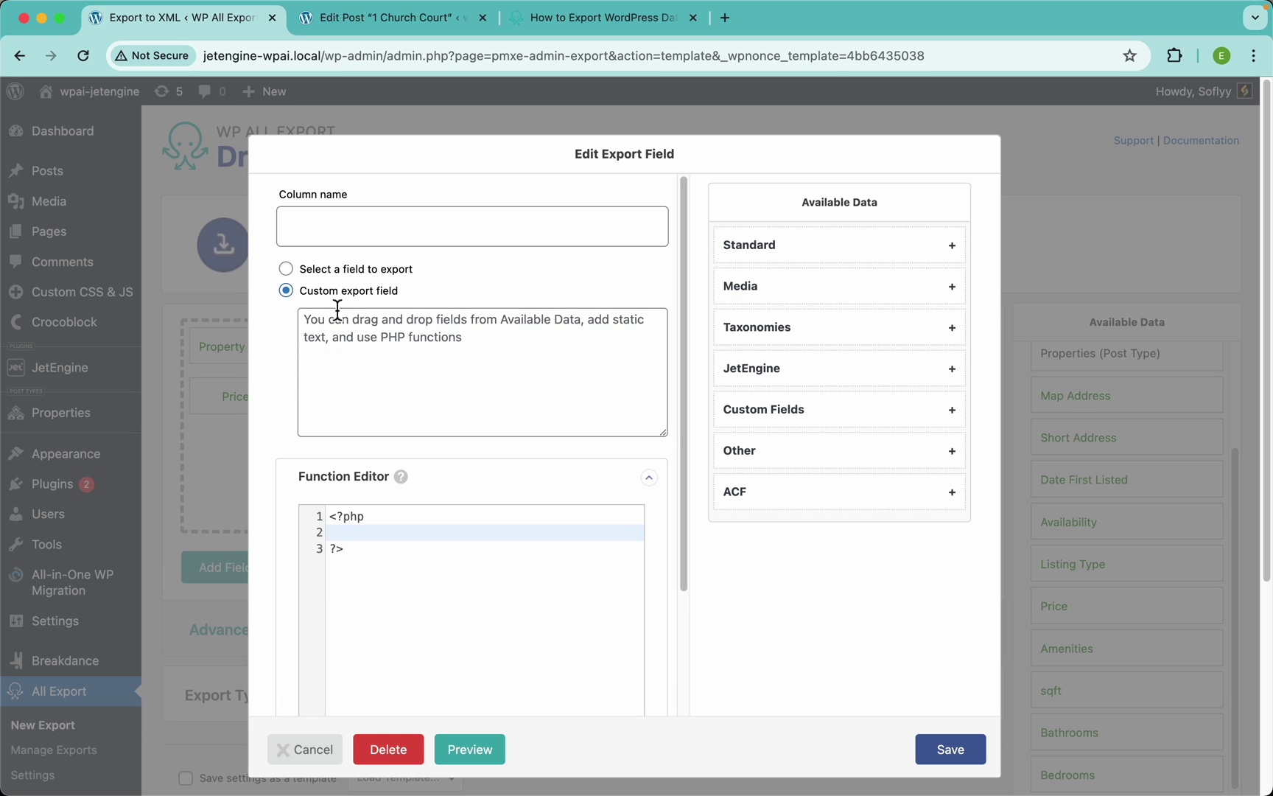
{"action": "left_click", "coordinate": [366, 234]}
{"action": "type", "text": "Pri"}
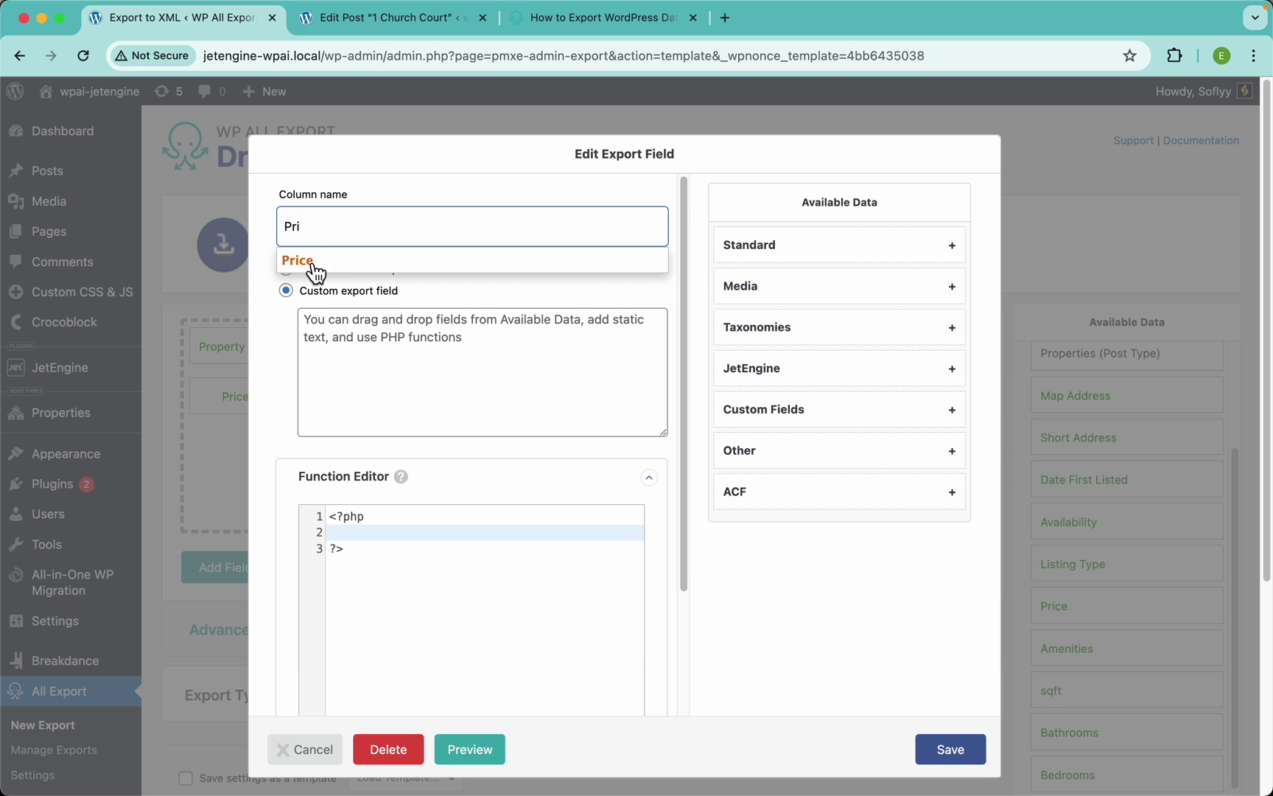
{"action": "left_click", "coordinate": [317, 271]}
{"action": "left_click", "coordinate": [329, 348]}
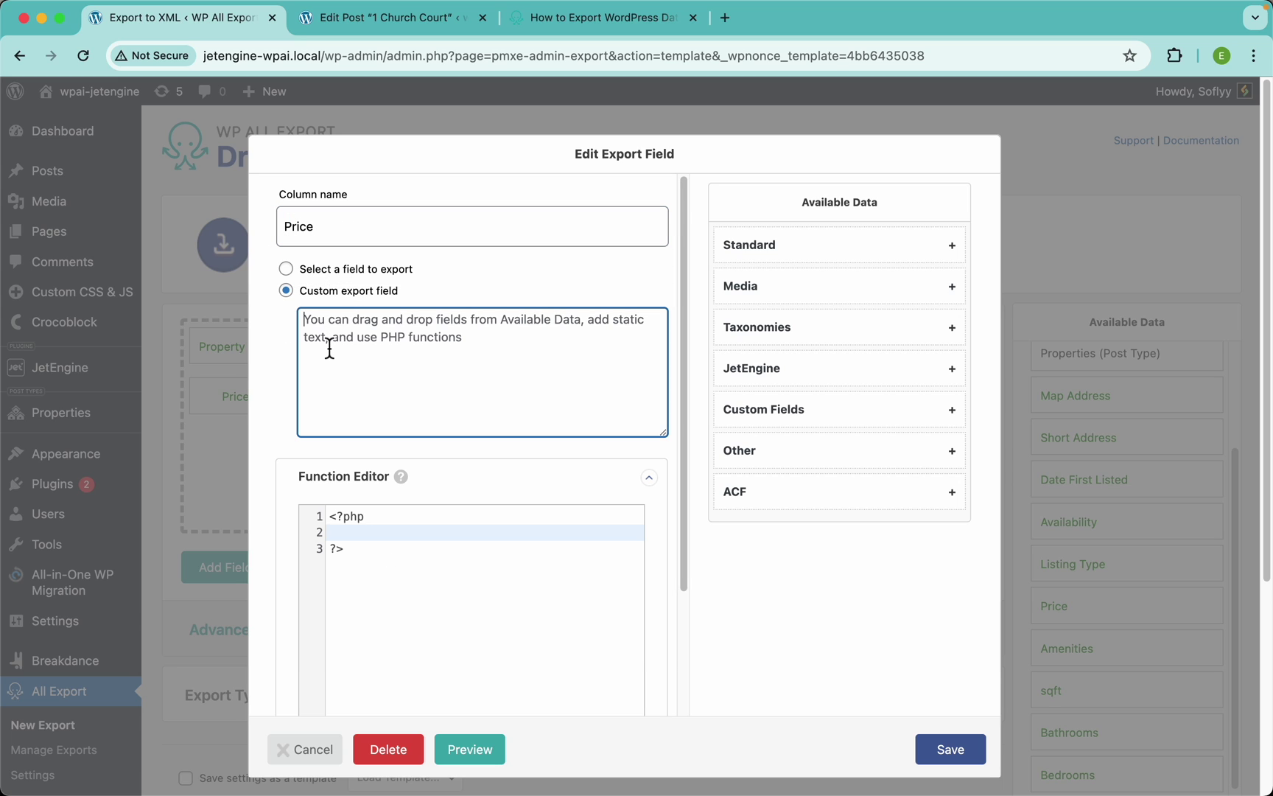
{"action": "type", "text": "$"}
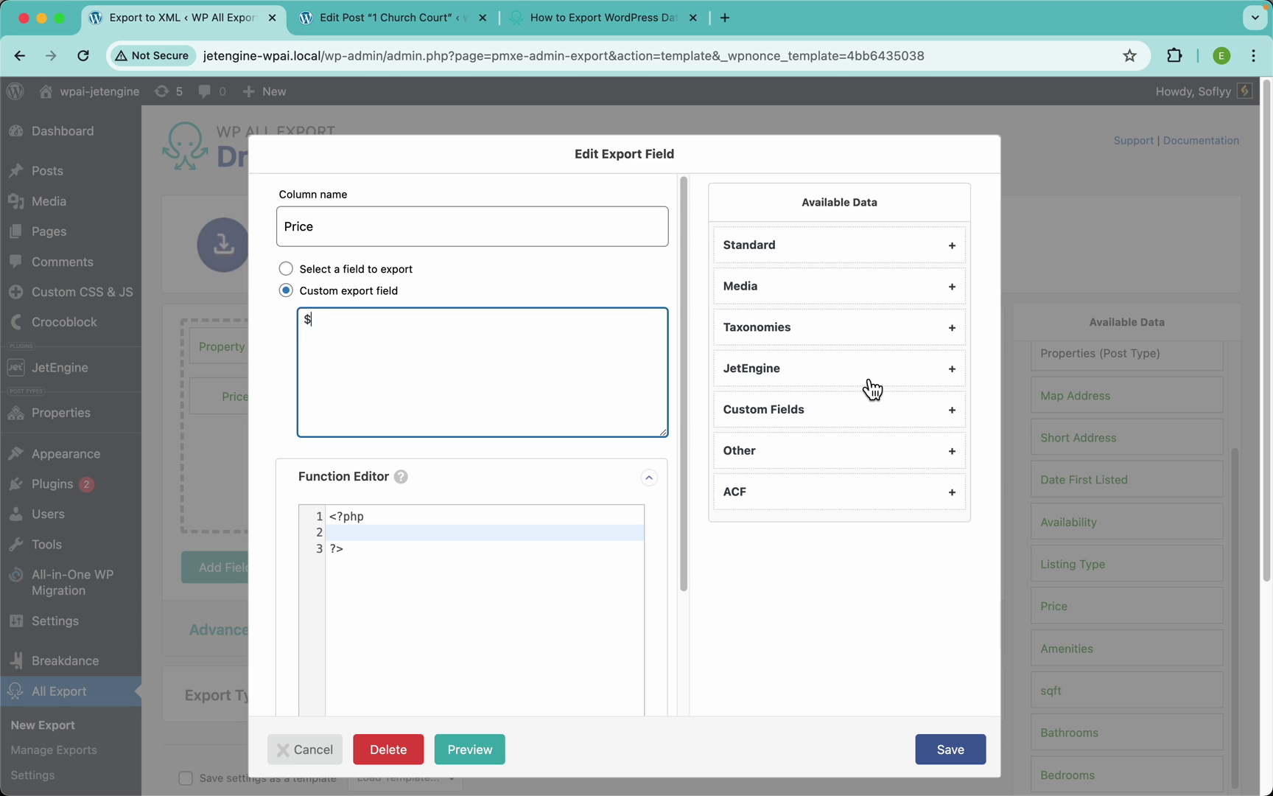
{"action": "left_click", "coordinate": [781, 376]}
{"action": "scroll", "coordinate": [797, 562], "scroll_direction": "down", "scroll_amount": 3}
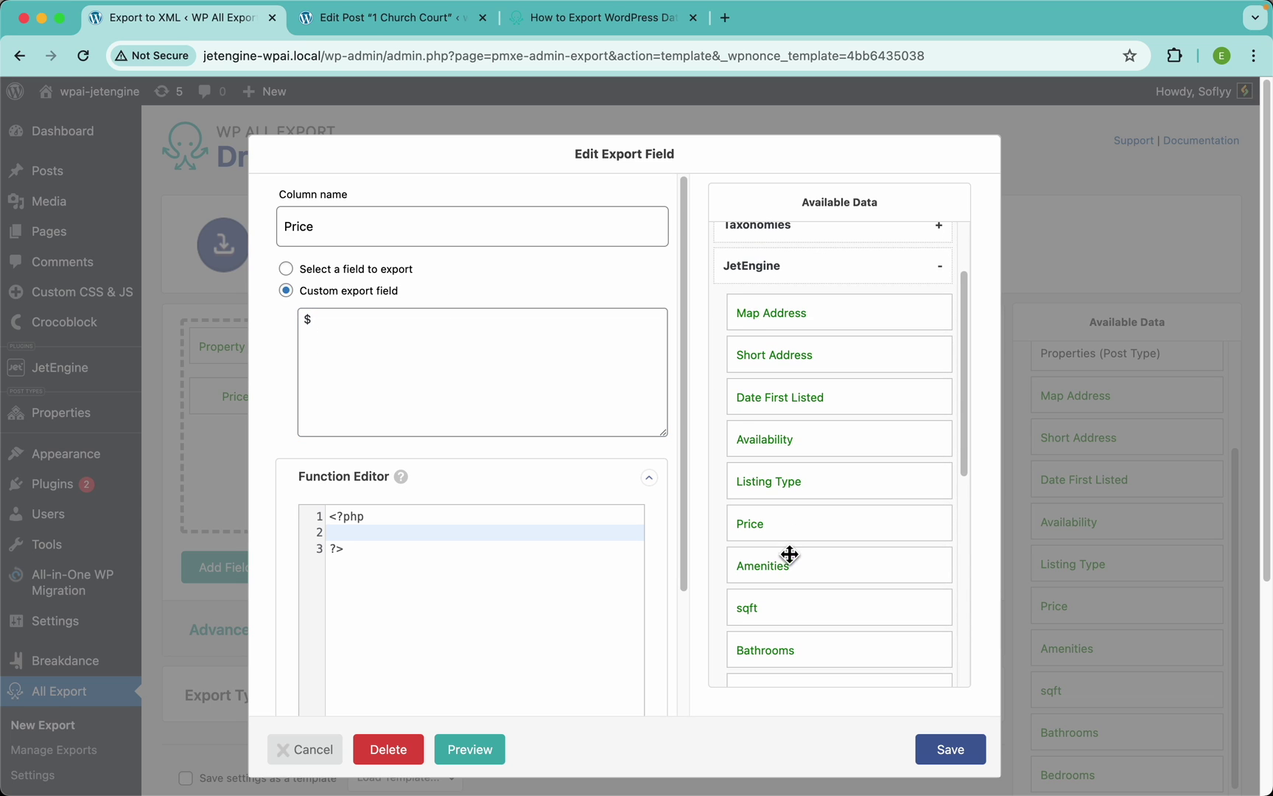
{"action": "left_click_drag", "start_coordinate": [769, 525], "coordinate": [574, 389]}
{"action": "left_click", "coordinate": [954, 761]}
Preview the export to check prices like $425,125, then close the preview
{"action": "left_click", "coordinate": [961, 569]}
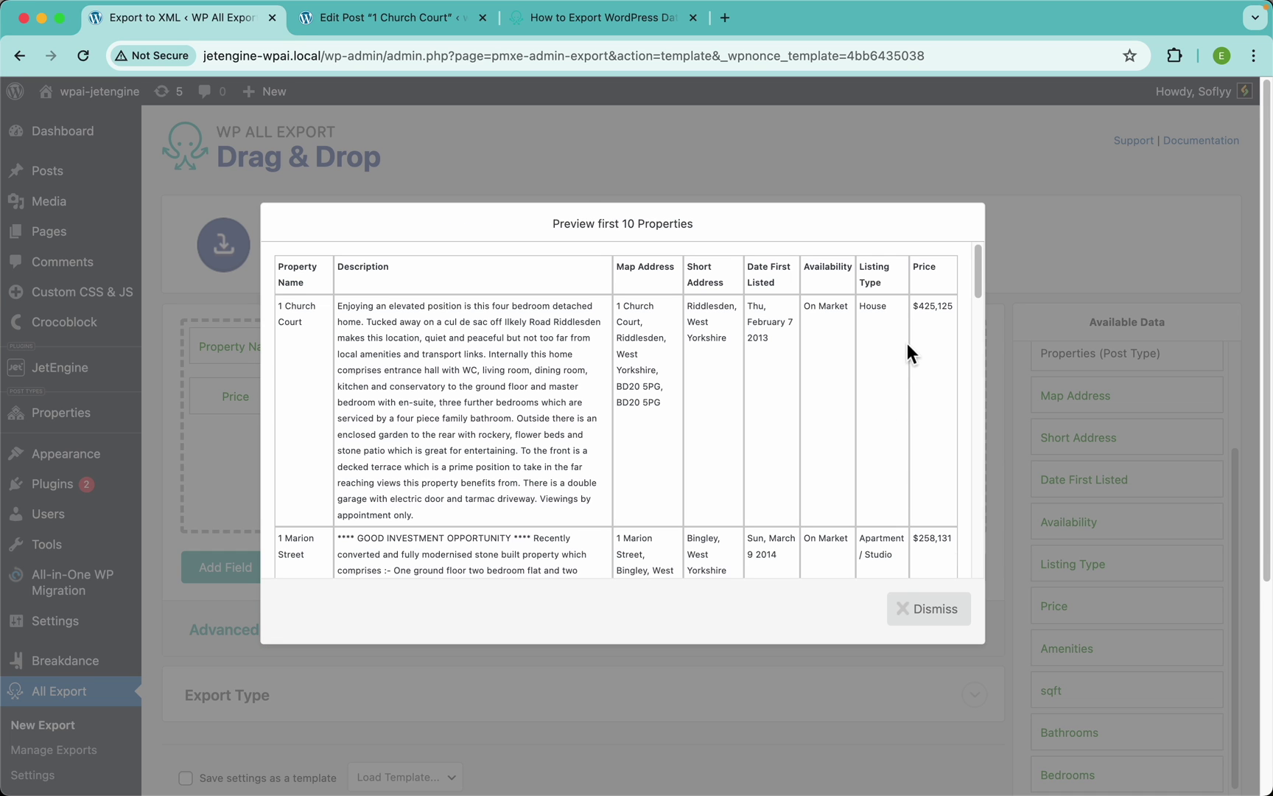
{"action": "scroll", "coordinate": [926, 309], "scroll_direction": "up", "scroll_amount": 10}
{"action": "scroll", "coordinate": [736, 287], "scroll_direction": "up", "scroll_amount": 3}
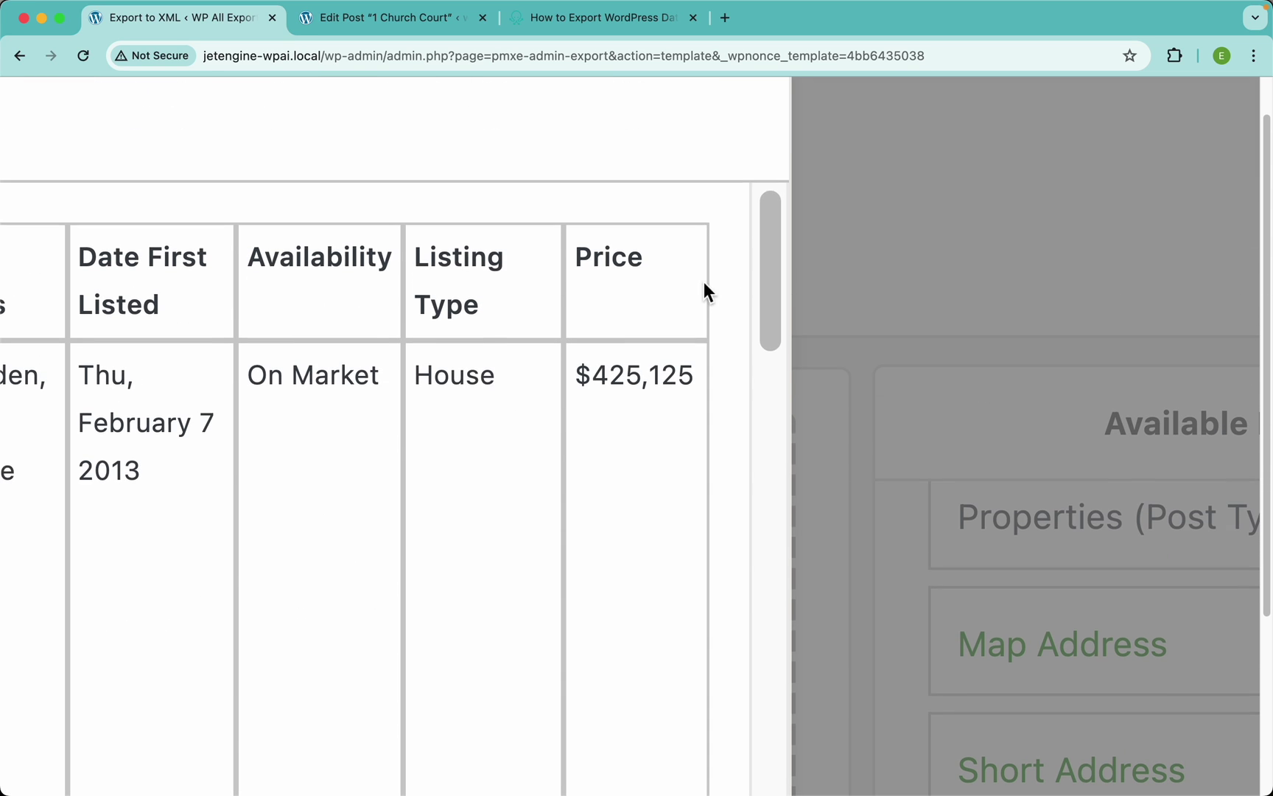
{"action": "scroll", "coordinate": [536, 299], "scroll_direction": "down", "scroll_amount": 10}
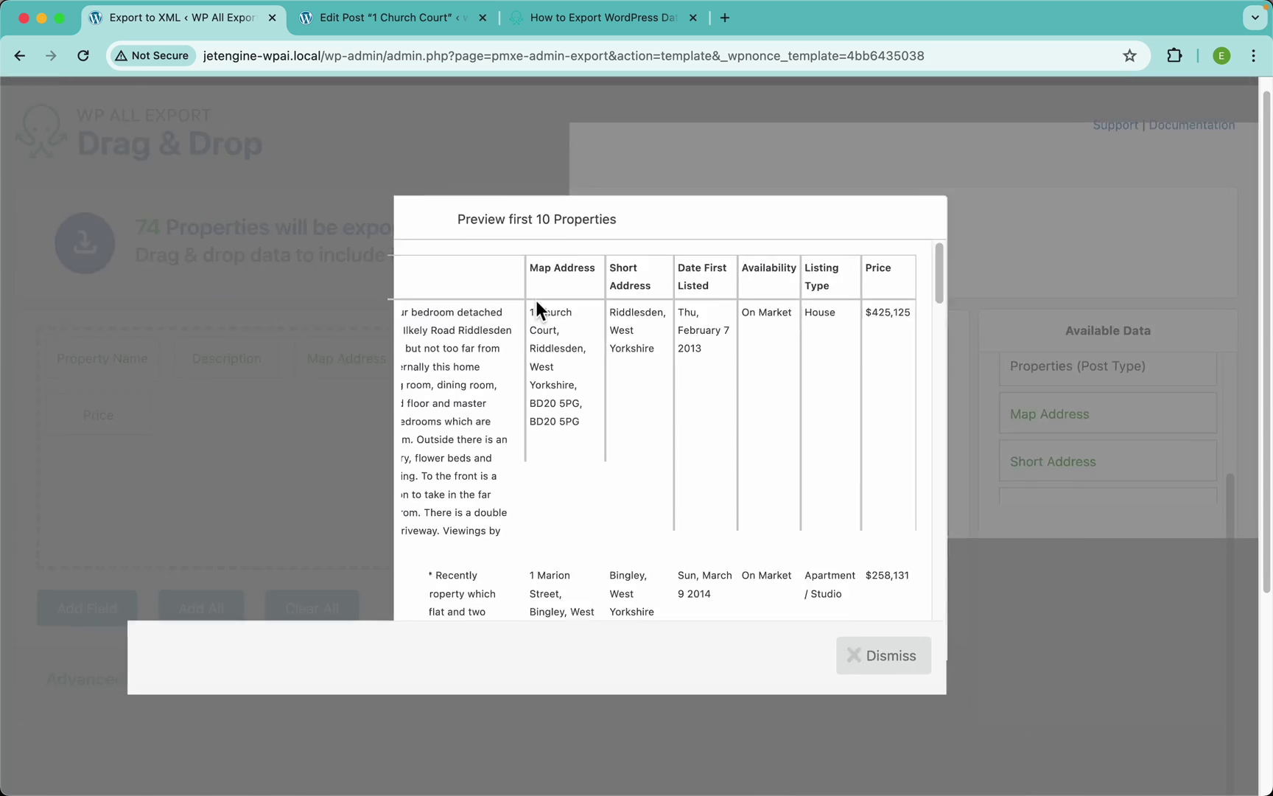
{"action": "left_click", "coordinate": [1014, 252]}
{"action": "scroll", "coordinate": [1168, 581], "scroll_direction": "down", "scroll_amount": 1}
{"action": "scroll", "coordinate": [1168, 580], "scroll_direction": "down", "scroll_amount": 2}
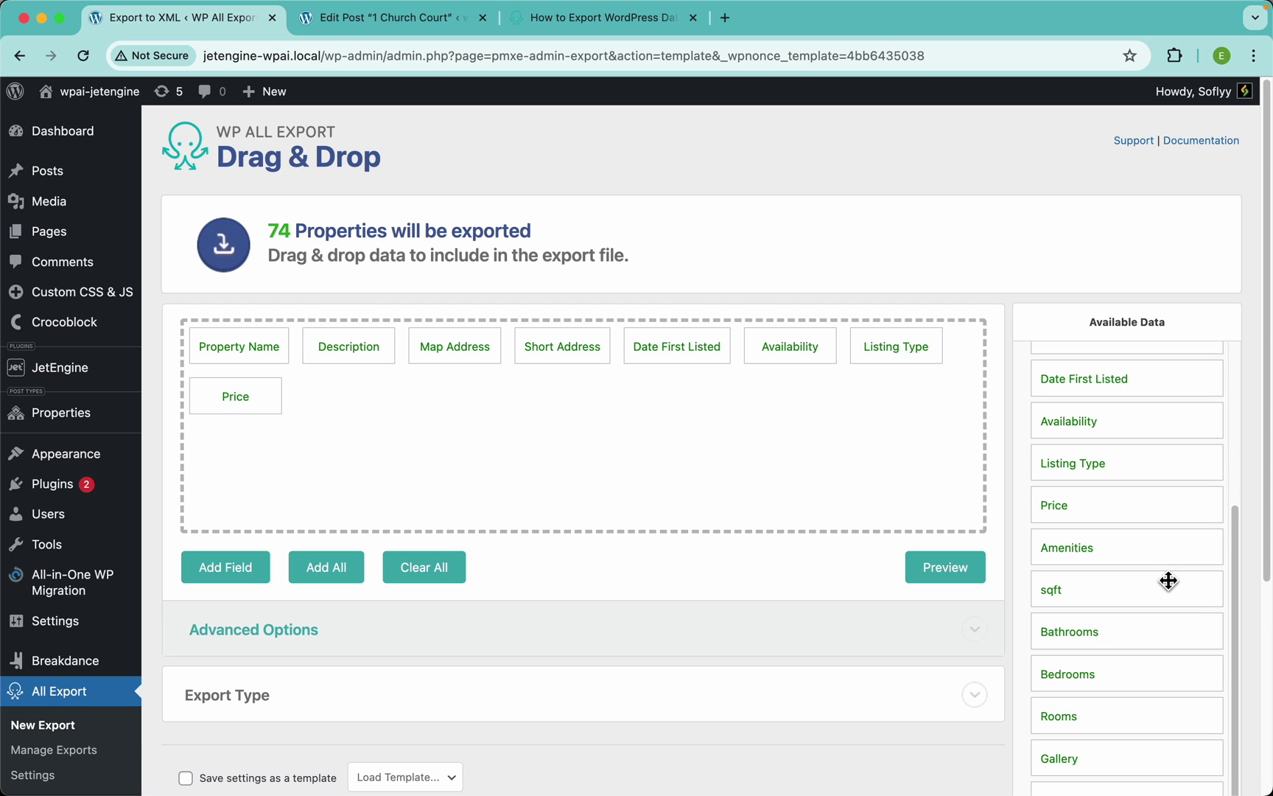
Add Amenities, sqft, Bathrooms and Bedrooms to the export fields and preview
{"action": "left_click_drag", "start_coordinate": [1108, 557], "coordinate": [766, 481]}
{"action": "left_click_drag", "start_coordinate": [1065, 597], "coordinate": [782, 451]}
{"action": "left_click_drag", "start_coordinate": [1054, 630], "coordinate": [818, 453]}
{"action": "left_click_drag", "start_coordinate": [1069, 677], "coordinate": [739, 440]}
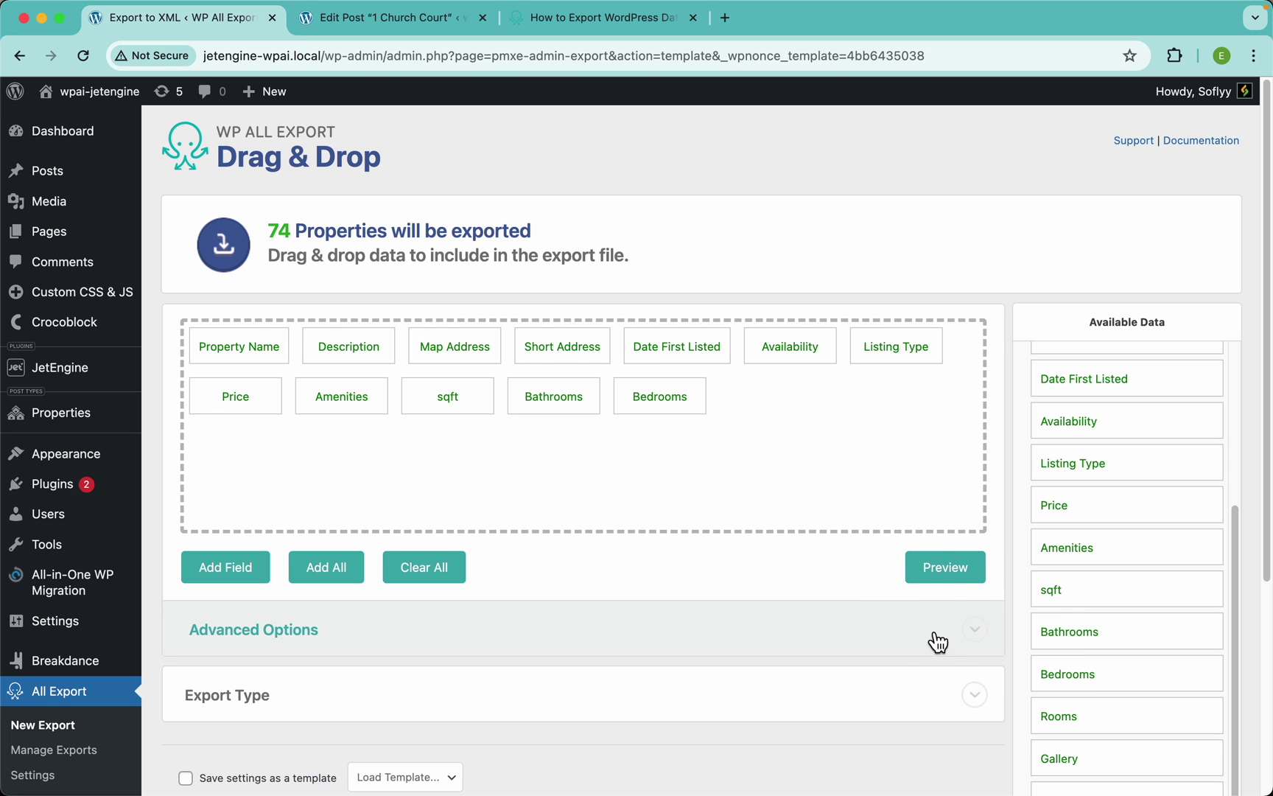
{"action": "left_click", "coordinate": [945, 568]}
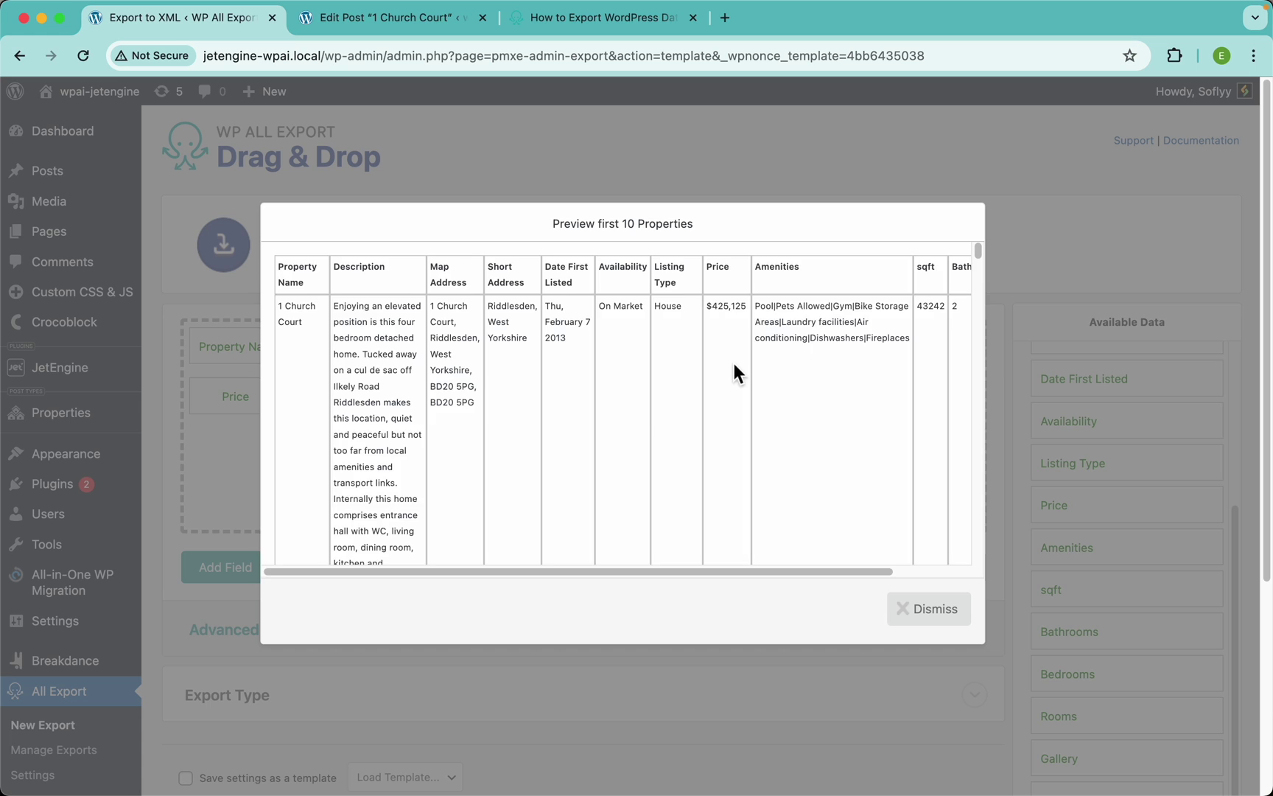
Highlight the pipe separating Pool and Pets in the Amenities preview column
{"action": "scroll", "coordinate": [734, 363], "scroll_direction": "right", "scroll_amount": 3}
{"action": "scroll", "coordinate": [782, 295], "scroll_direction": "up", "scroll_amount": 5}
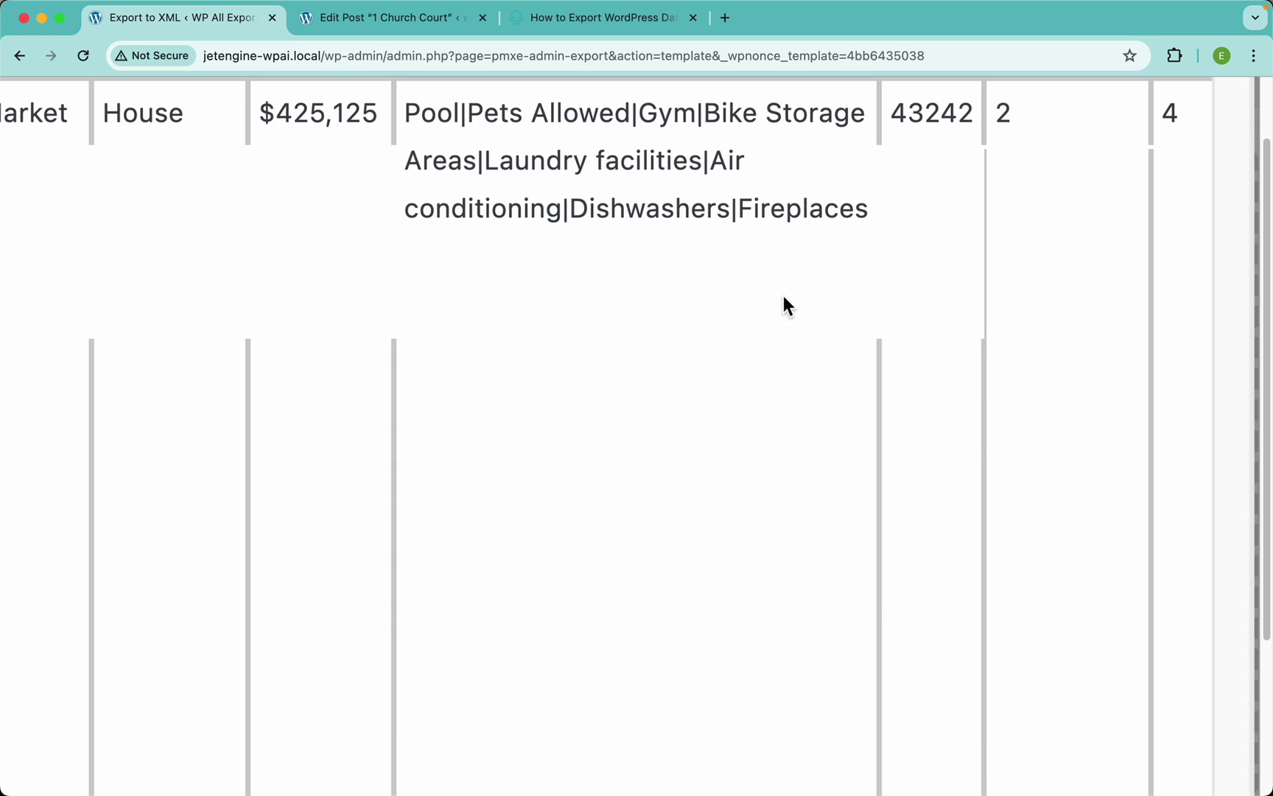
{"action": "scroll", "coordinate": [783, 296], "scroll_direction": "up", "scroll_amount": 3}
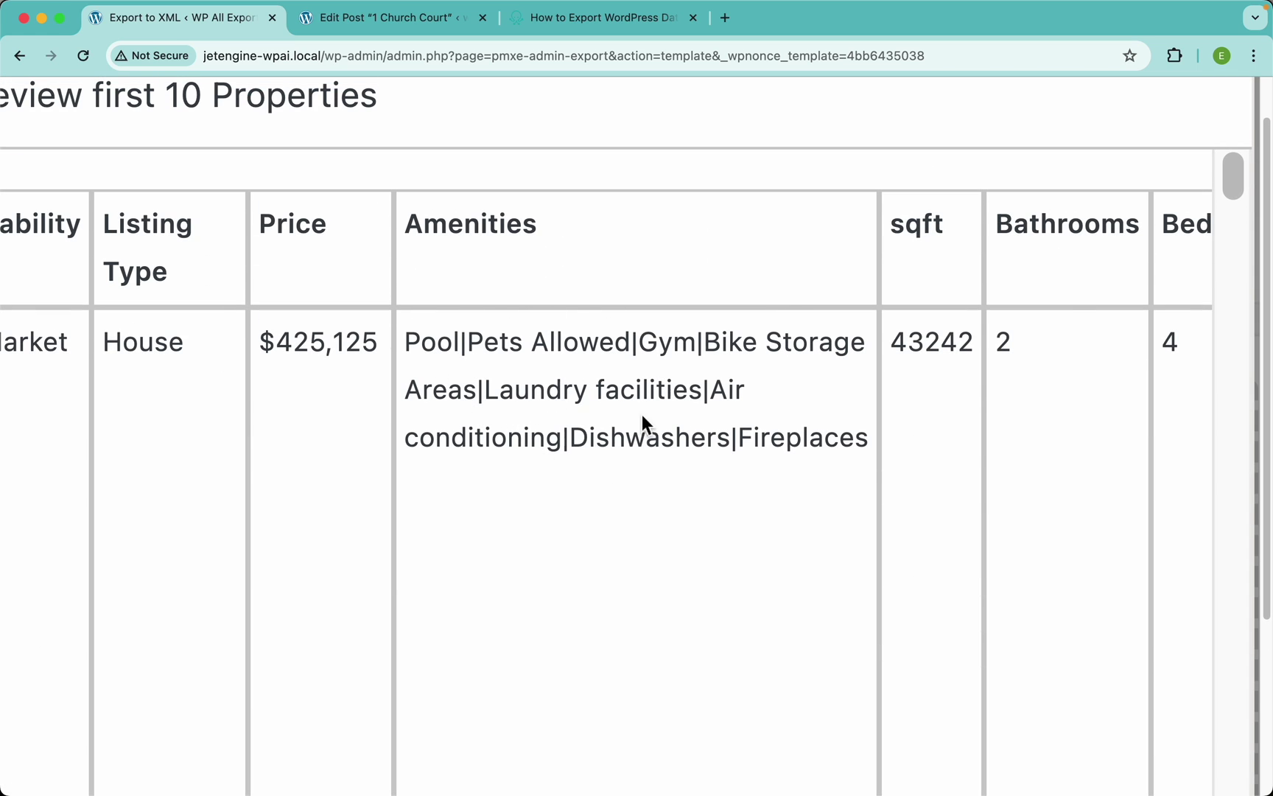
{"action": "left_click_drag", "start_coordinate": [468, 347], "coordinate": [442, 348]}
{"action": "left_click", "coordinate": [635, 390]}
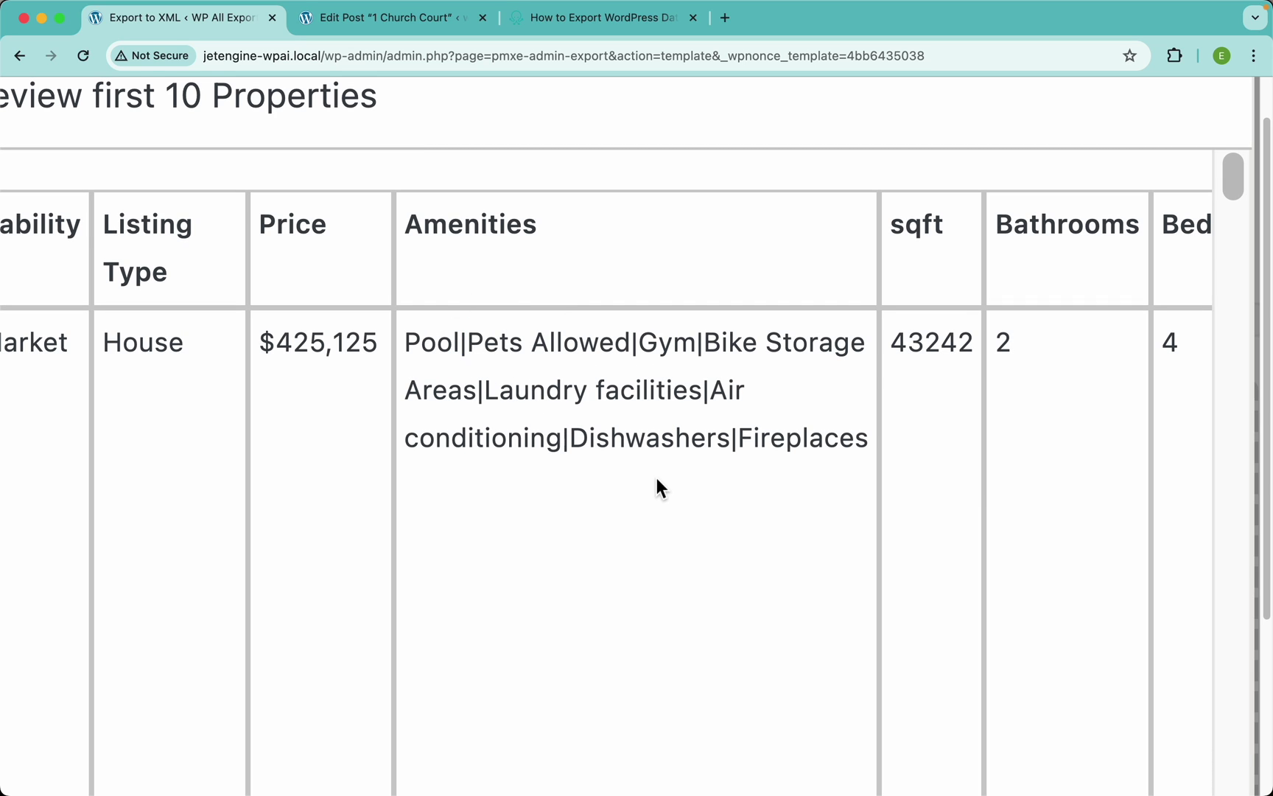
{"action": "left_click_drag", "start_coordinate": [469, 346], "coordinate": [459, 346]}
{"action": "scroll", "coordinate": [574, 358], "scroll_direction": "down", "scroll_amount": 10}
Open the Amenities field and begin a replace_pipes($data) function in the Function Editor
{"action": "left_click", "coordinate": [793, 167]}
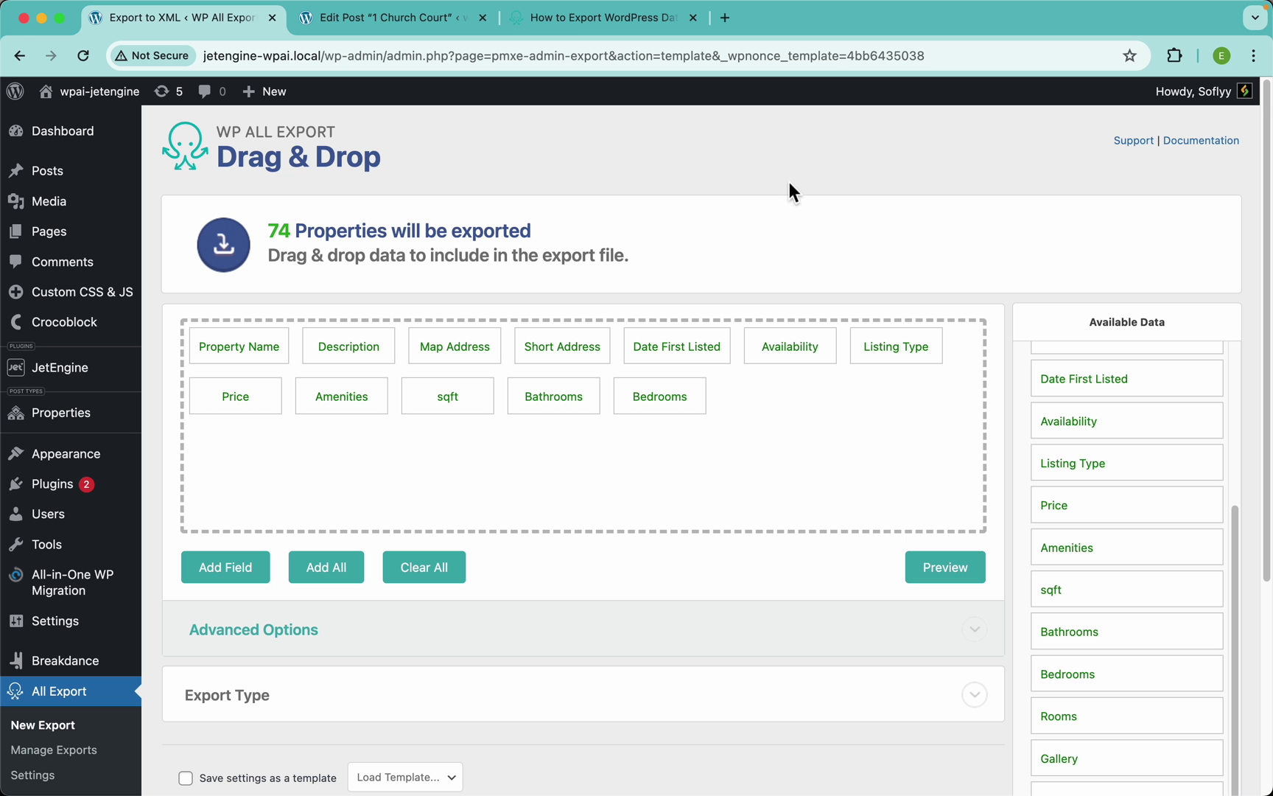
{"action": "left_click", "coordinate": [339, 404]}
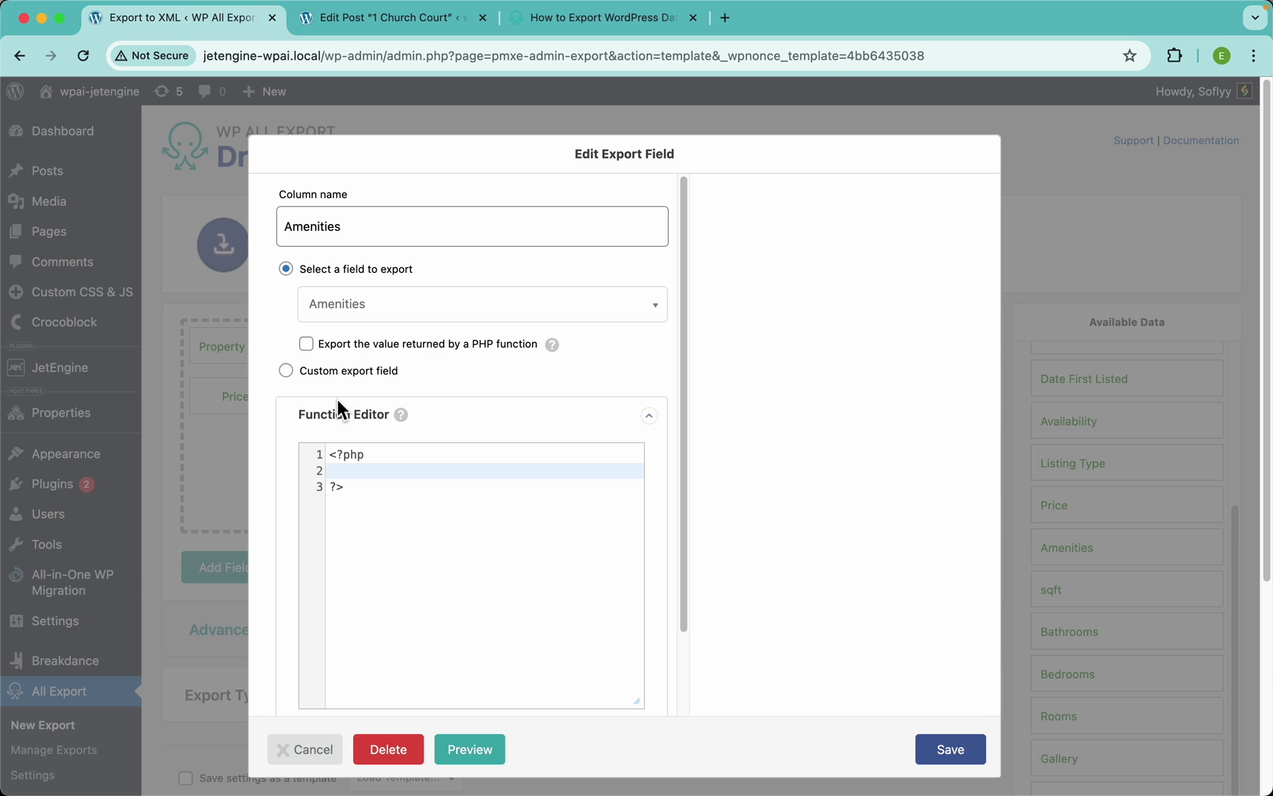
{"action": "left_click", "coordinate": [380, 478]}
{"action": "key", "text": "Return"}
{"action": "key", "text": "Up"}
{"action": "key", "text": "Return"}
{"action": "type", "text": "funt"}
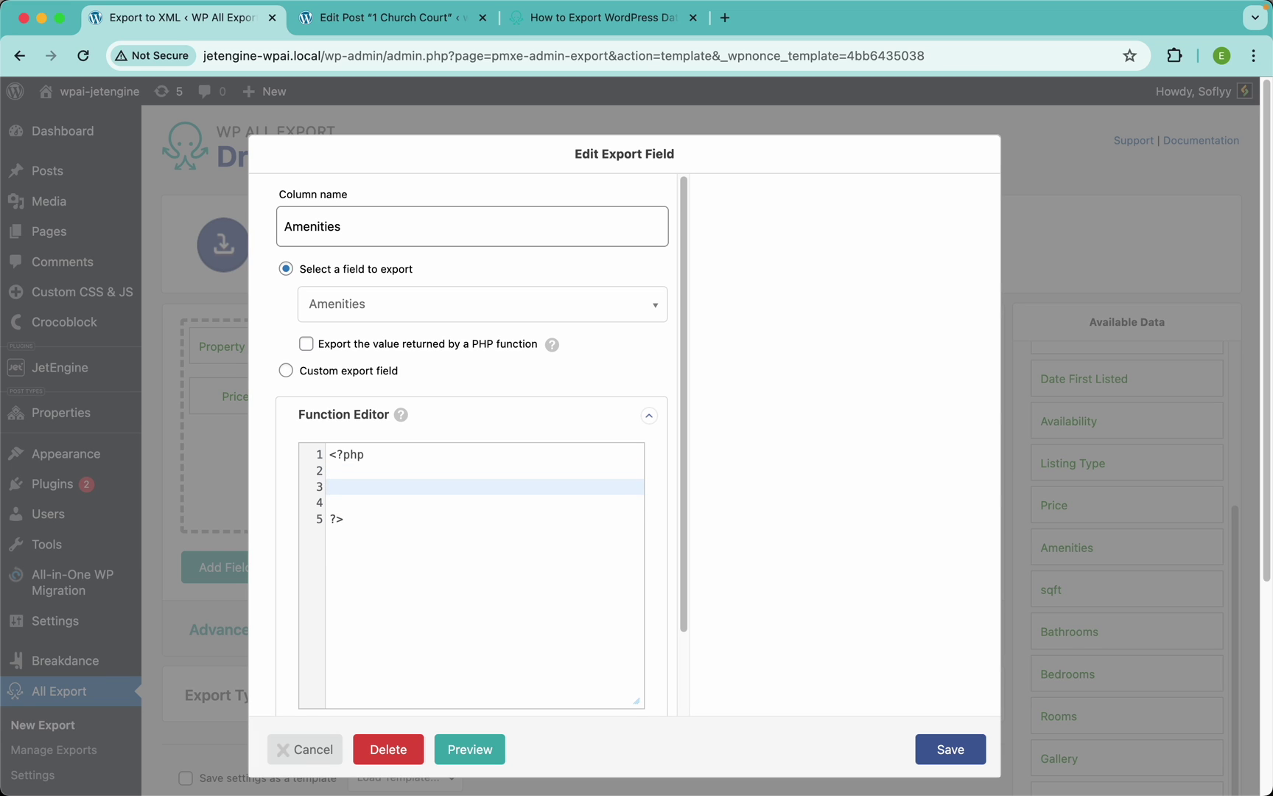
{"action": "key", "text": "BackSpace"}
{"action": "type", "text": "ction replace_pipes ($"}
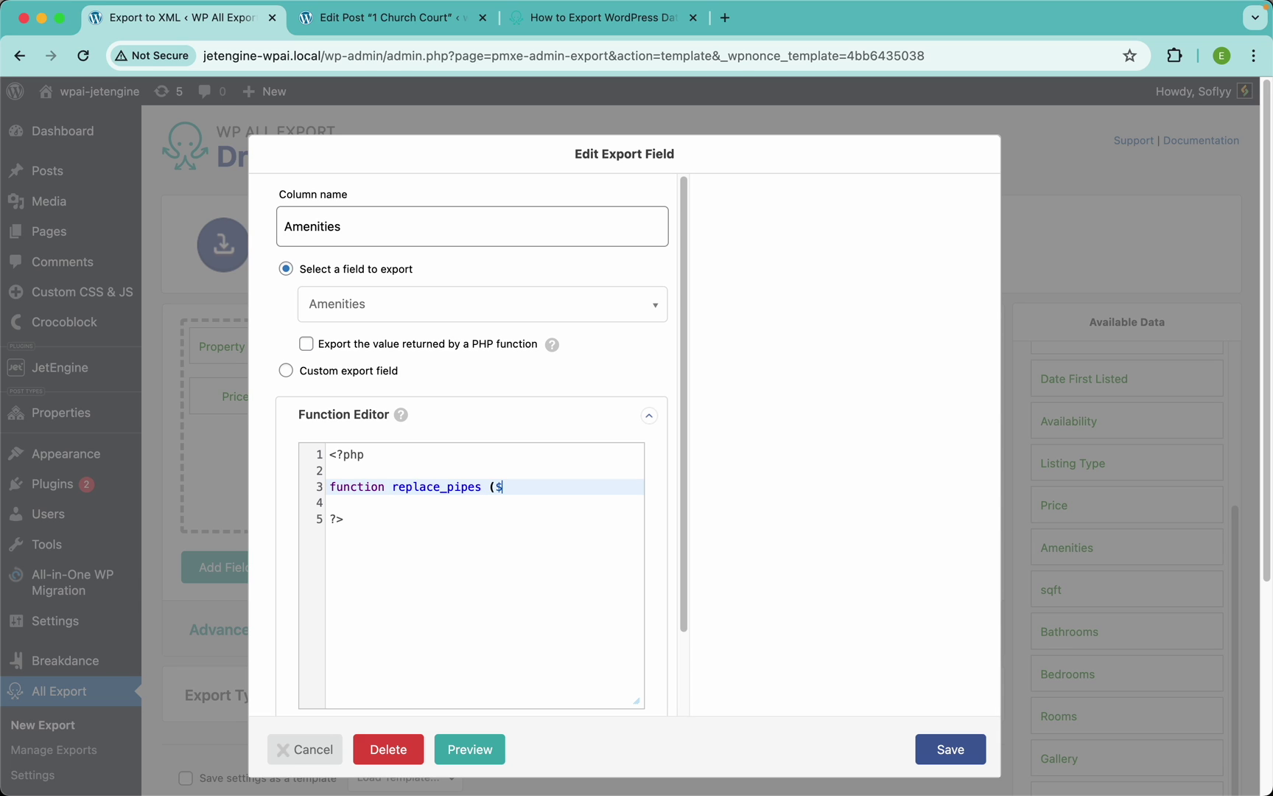
{"action": "type", "text": "da"}
{"action": "key", "text": "BackSpace"}
{"action": "key", "text": "BackSpace"}
{"action": "key", "text": "BackSpace"}
{"action": "type", "text": "ta) {"}
Finish it as return str_replace("|", ", ", $data), save the functions, and enable PHP-function export
{"action": "key", "text": "Return"}
{"action": "type", "text": "return str"}
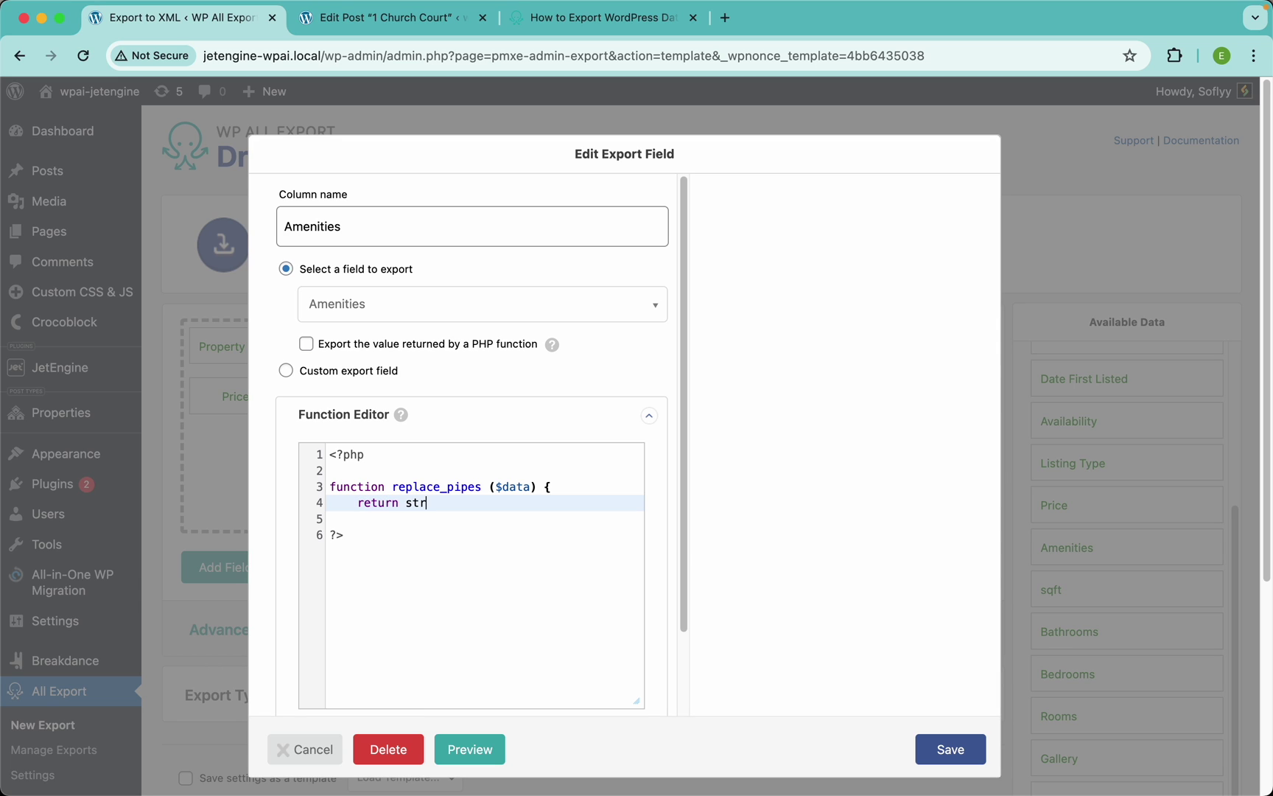
{"action": "type", "text": "_replace (\"|\", \""}
{"action": "type", "text": ", \", $data);"}
{"action": "key", "text": "Return"}
{"action": "scroll", "coordinate": [394, 487], "scroll_direction": "down", "scroll_amount": 2}
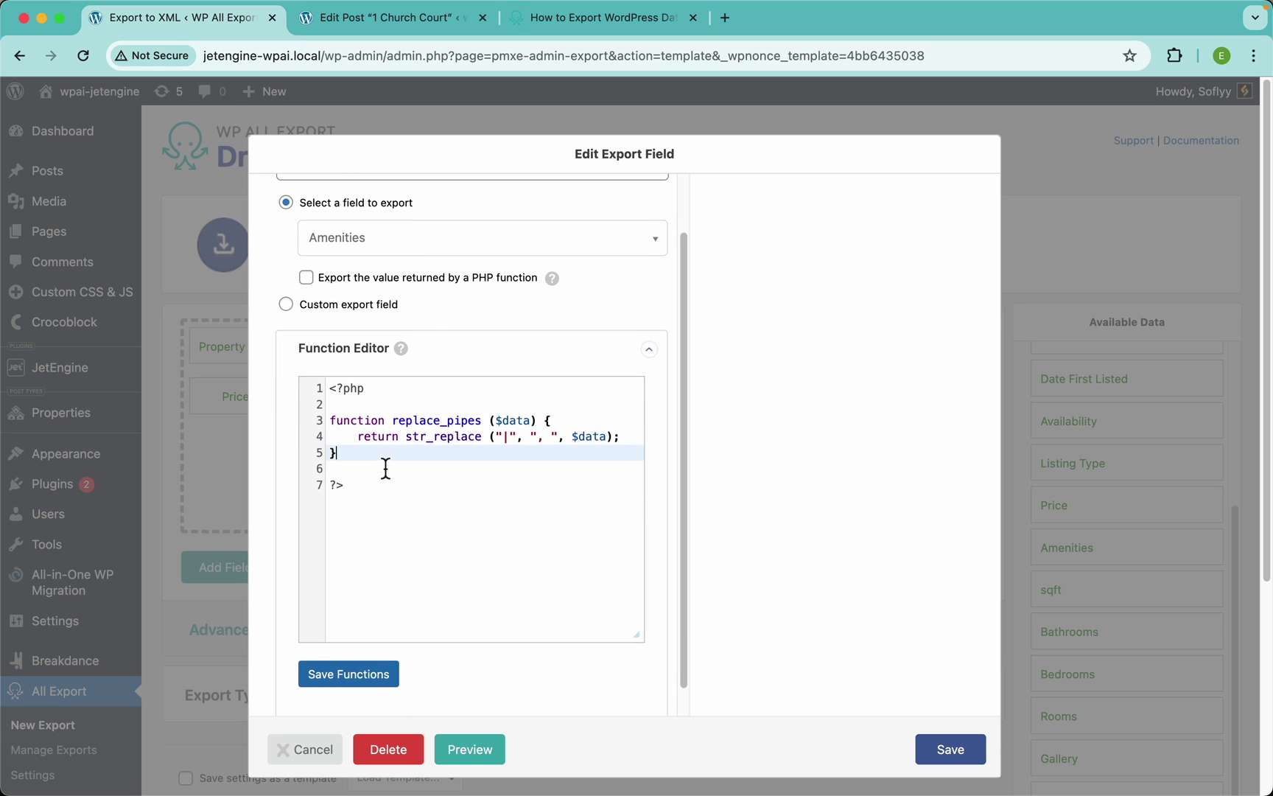
{"action": "left_click", "coordinate": [344, 681]}
{"action": "scroll", "coordinate": [445, 460], "scroll_direction": "up", "scroll_amount": 2}
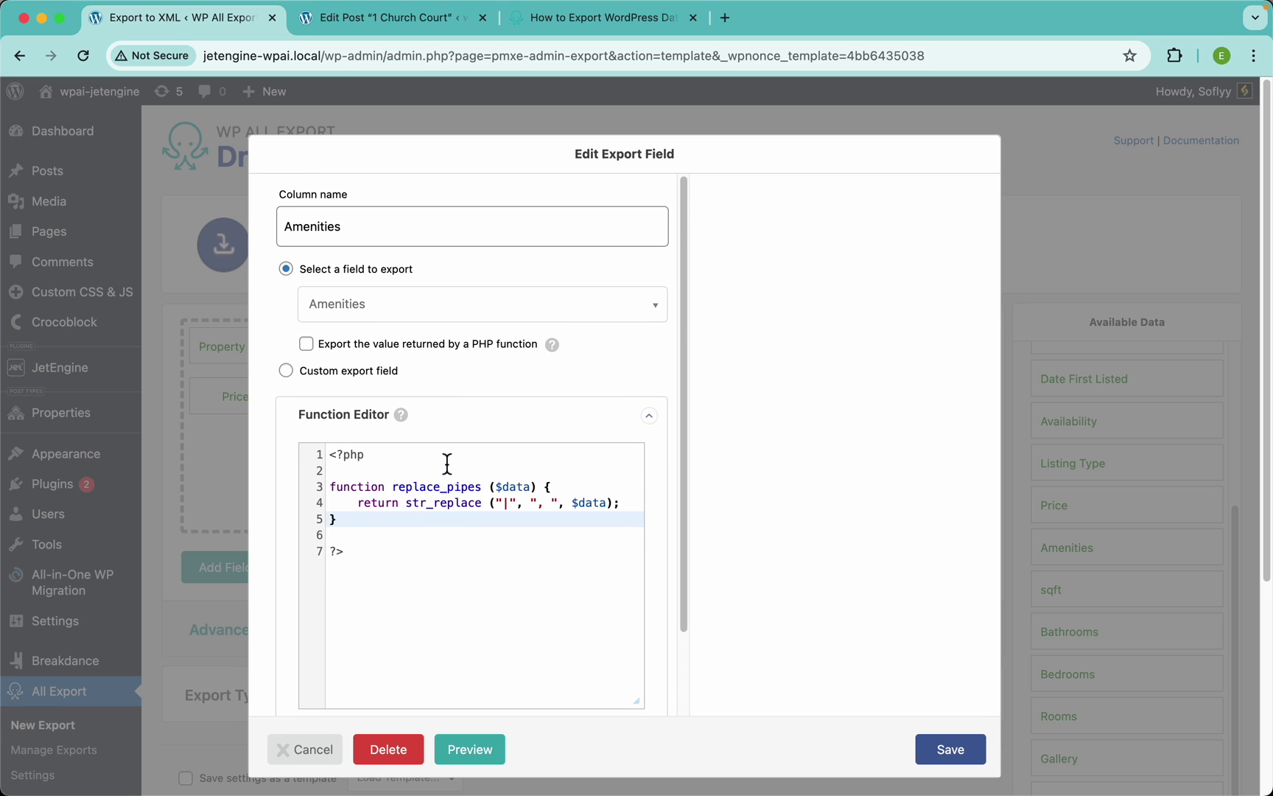
{"action": "double_click", "coordinate": [426, 486]}
{"action": "key", "text": "super+c"}
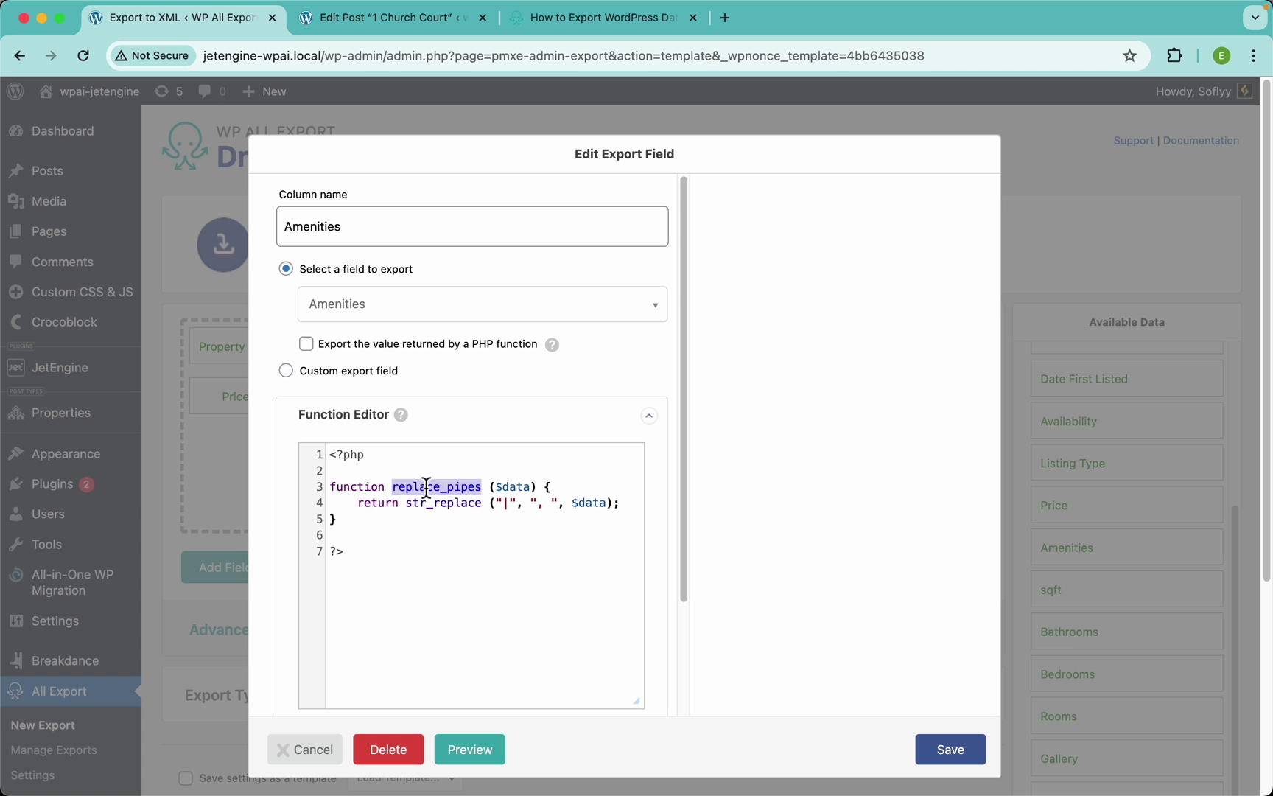
{"action": "left_click", "coordinate": [316, 346]}
Paste replace_pipes as the PHP function for the Amenities column, keeping Amenities selected
{"action": "left_click", "coordinate": [373, 374]}
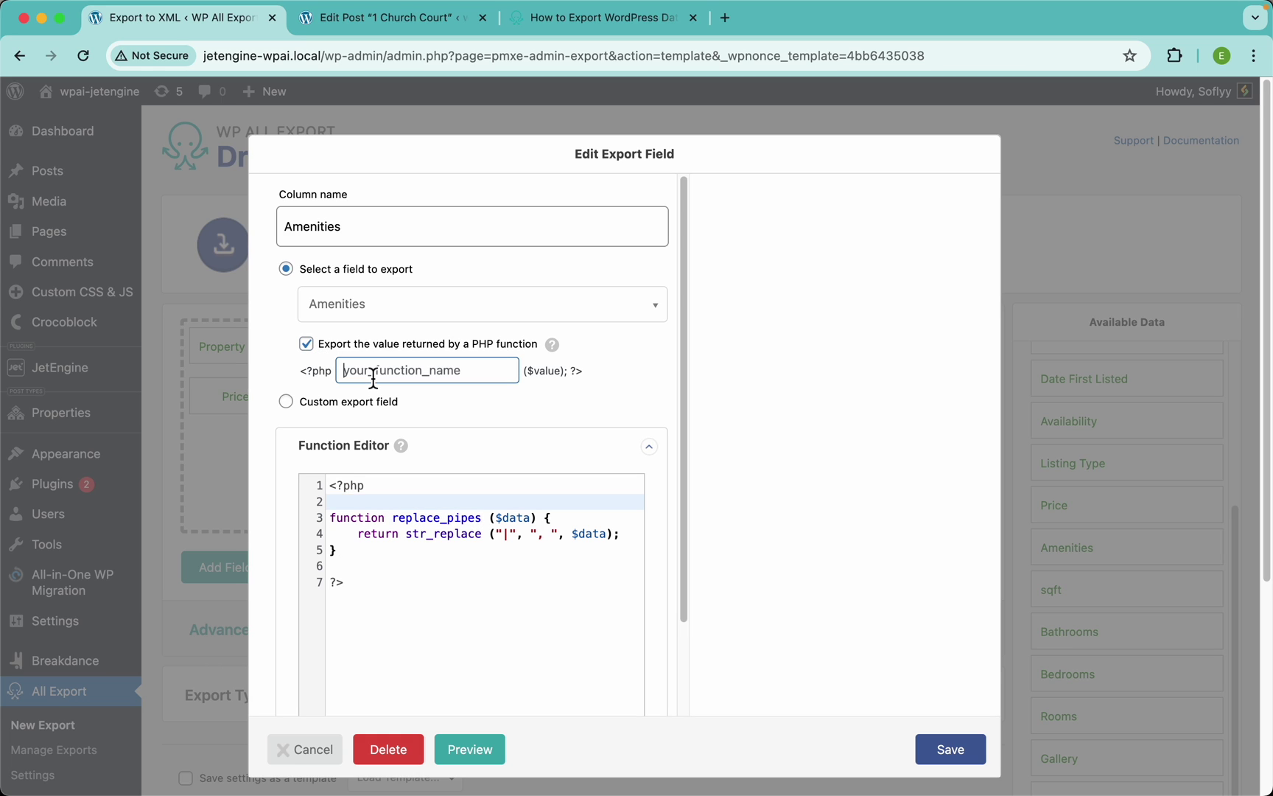
{"action": "key", "text": "super+v"}
{"action": "left_click", "coordinate": [366, 324]}
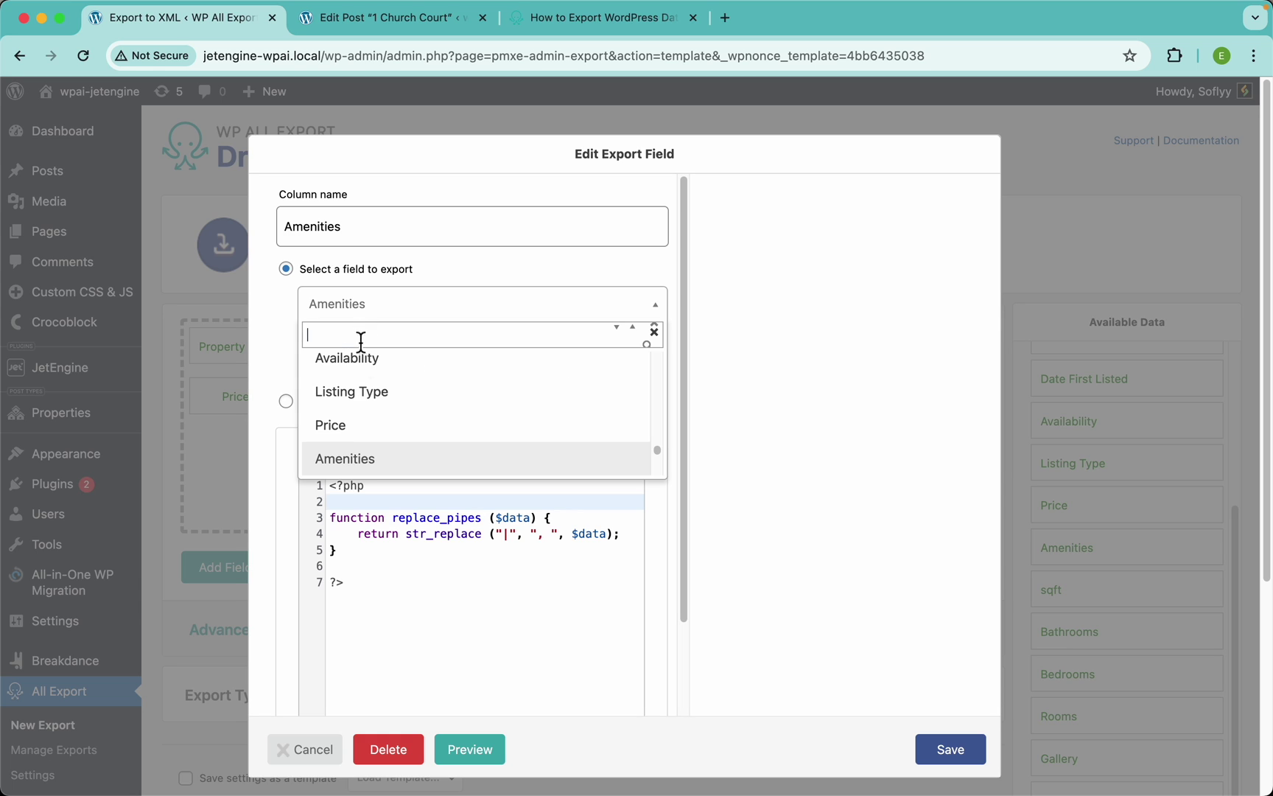
{"action": "type", "text": "id"}
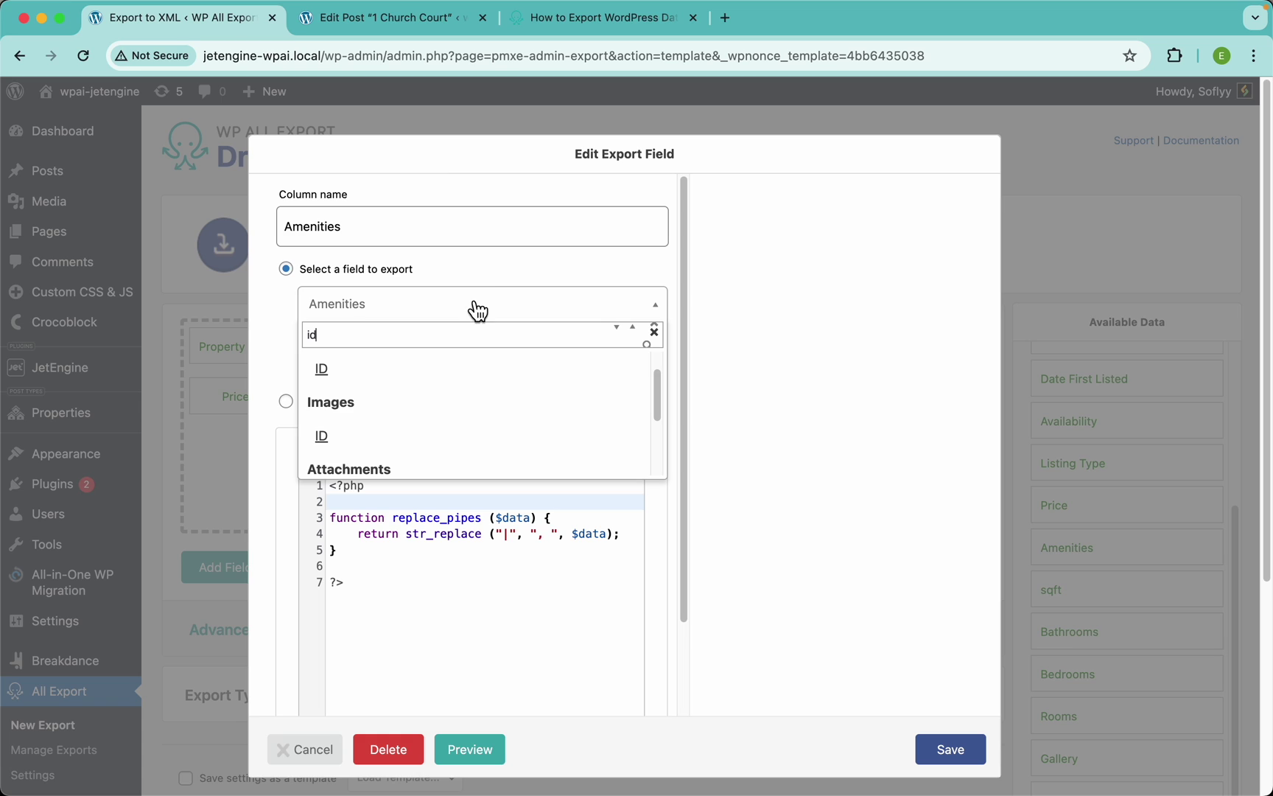
{"action": "left_click", "coordinate": [514, 272]}
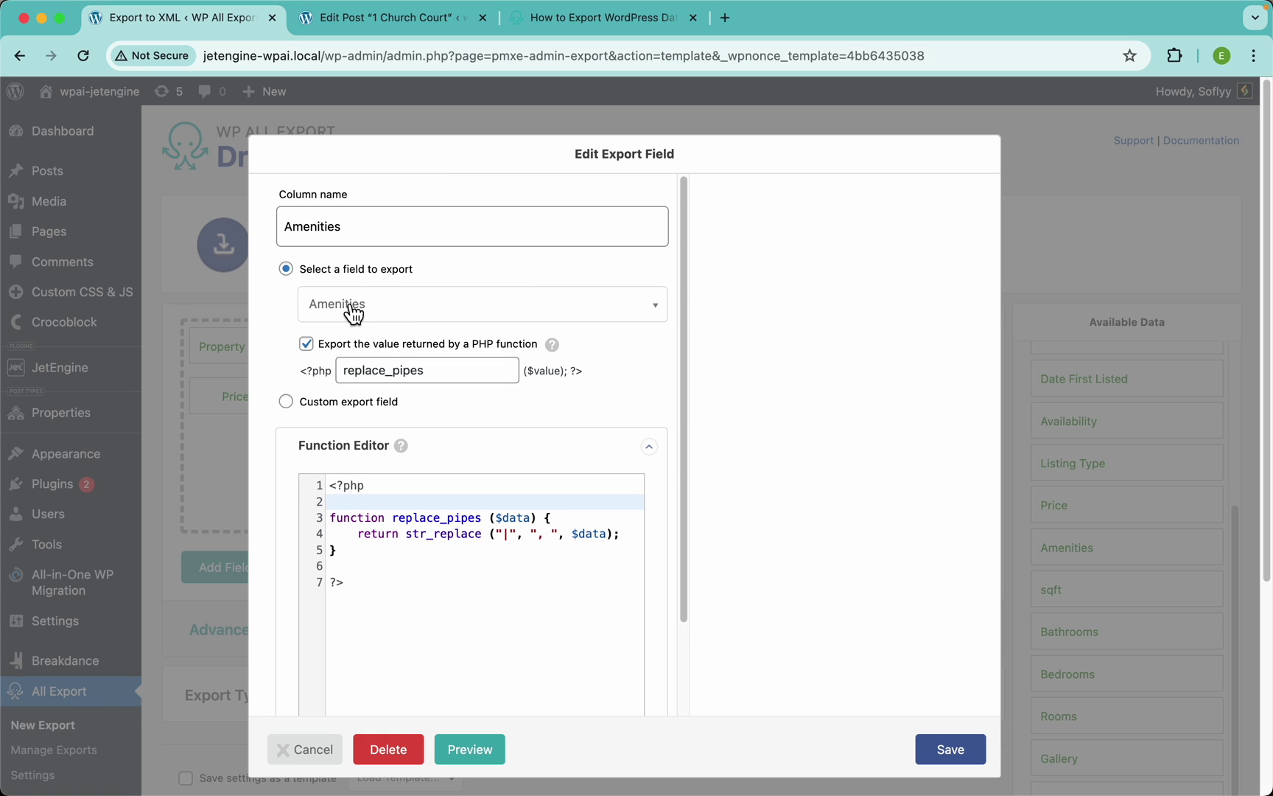
Save the Amenities field and check the preview shows 'Pool, Pets Allowed, Gym' comma-separated
{"action": "left_click", "coordinate": [956, 749]}
{"action": "left_click", "coordinate": [952, 571]}
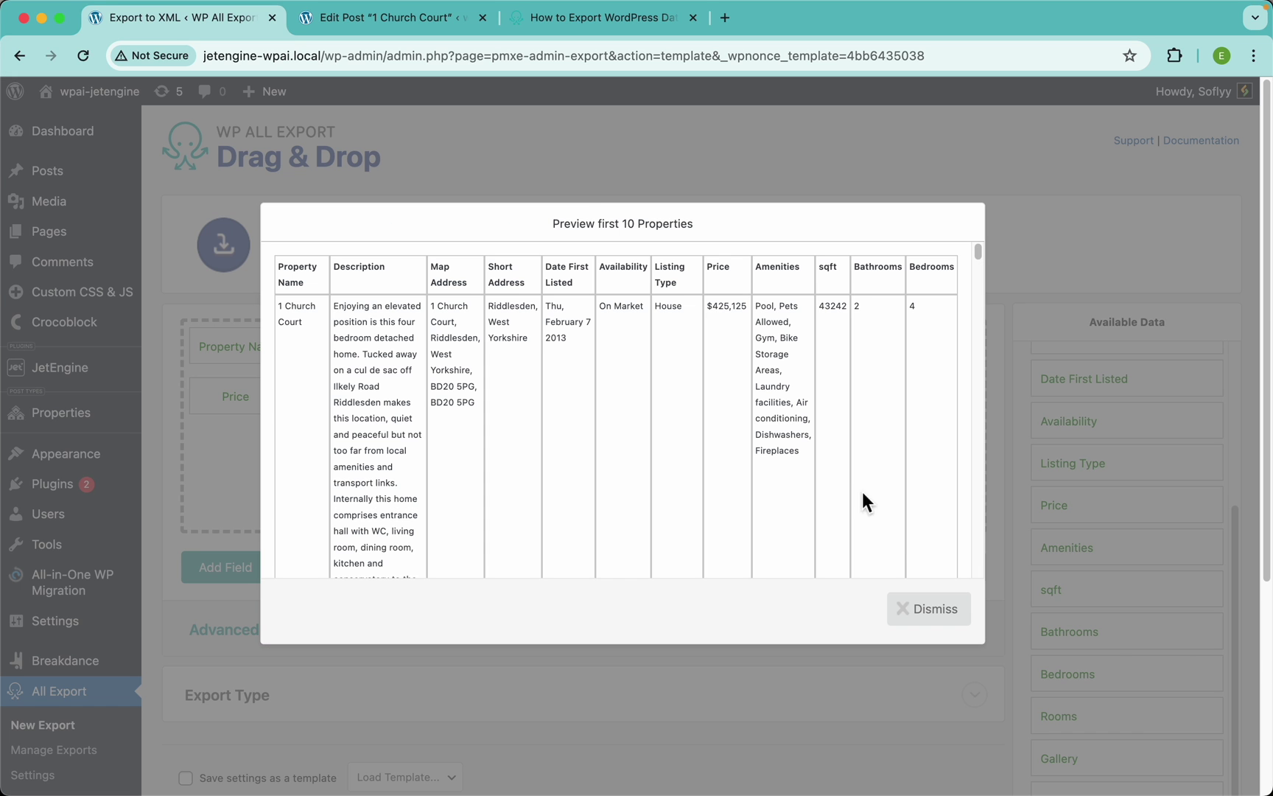
{"action": "scroll", "coordinate": [787, 345], "scroll_direction": "up", "scroll_amount": 5}
{"action": "scroll", "coordinate": [784, 344], "scroll_direction": "up", "scroll_amount": 2}
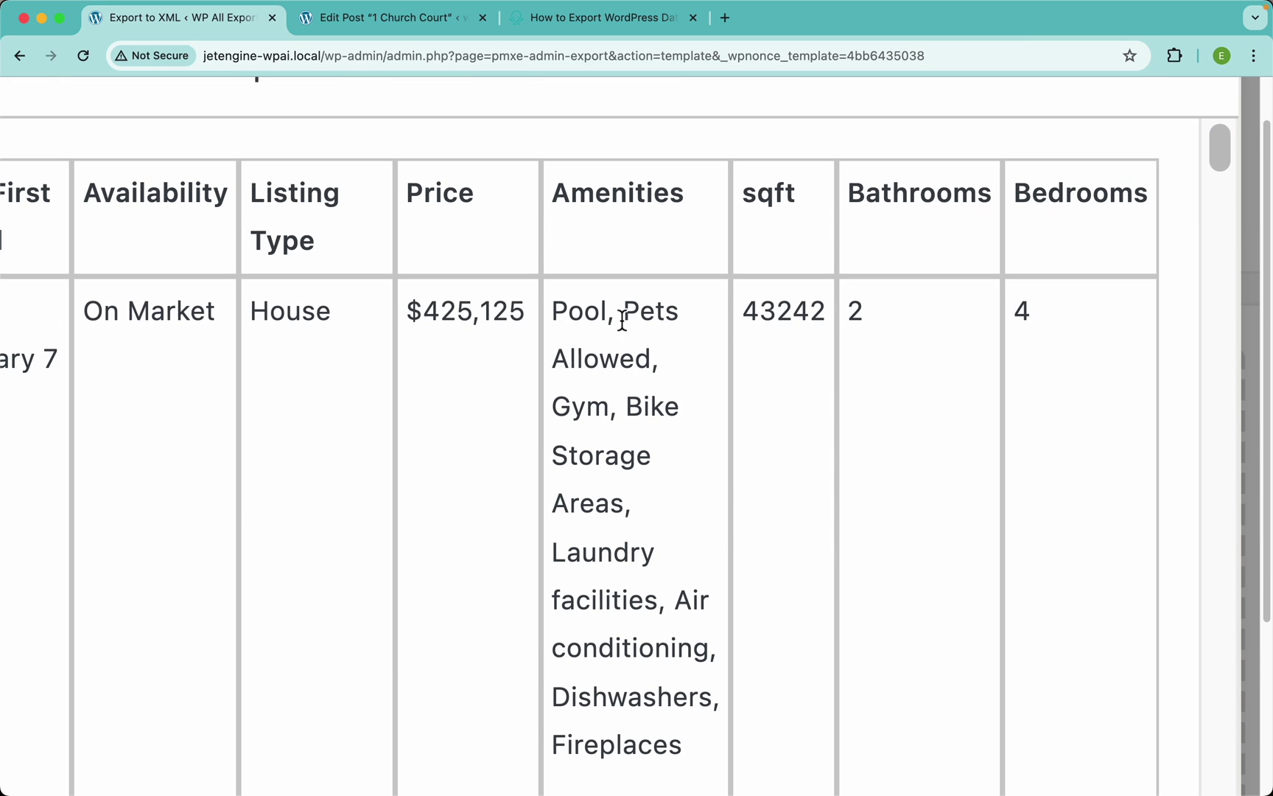
{"action": "left_click_drag", "start_coordinate": [607, 308], "coordinate": [631, 317]}
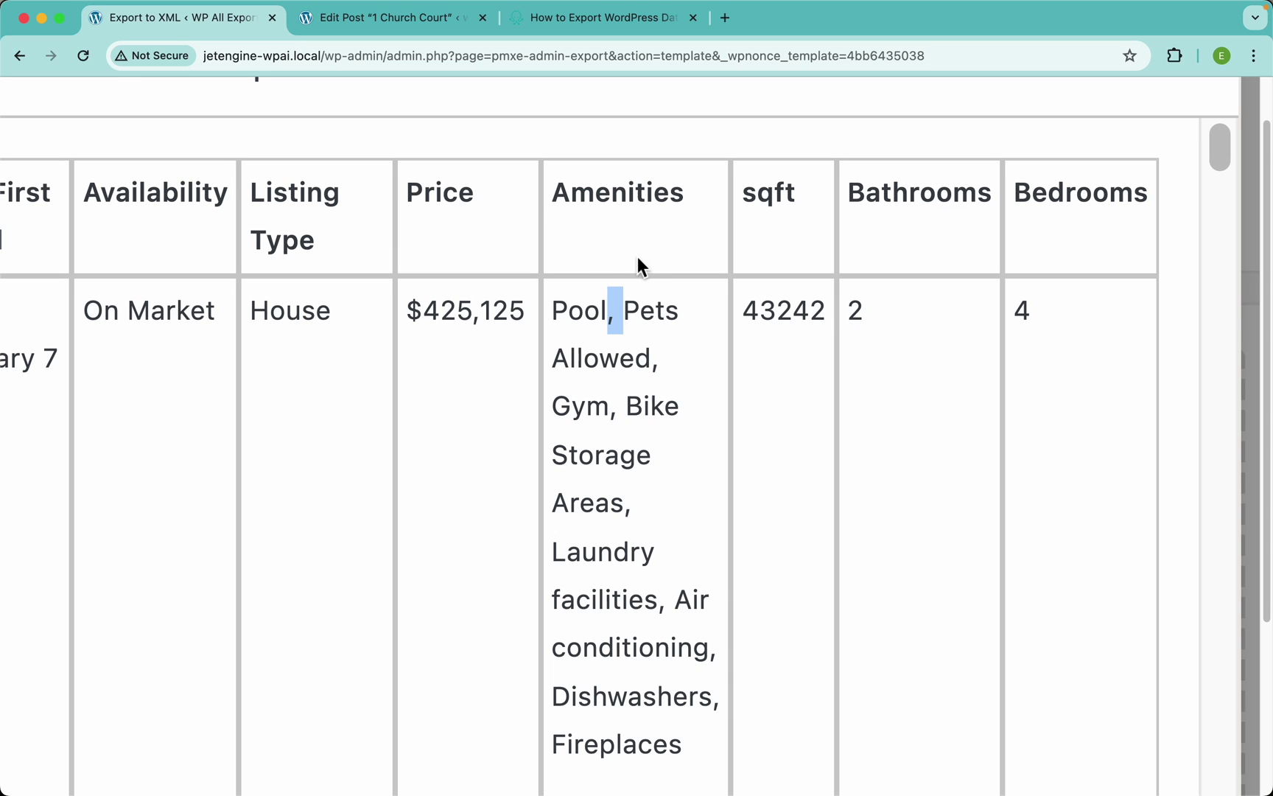
{"action": "left_click", "coordinate": [646, 363]}
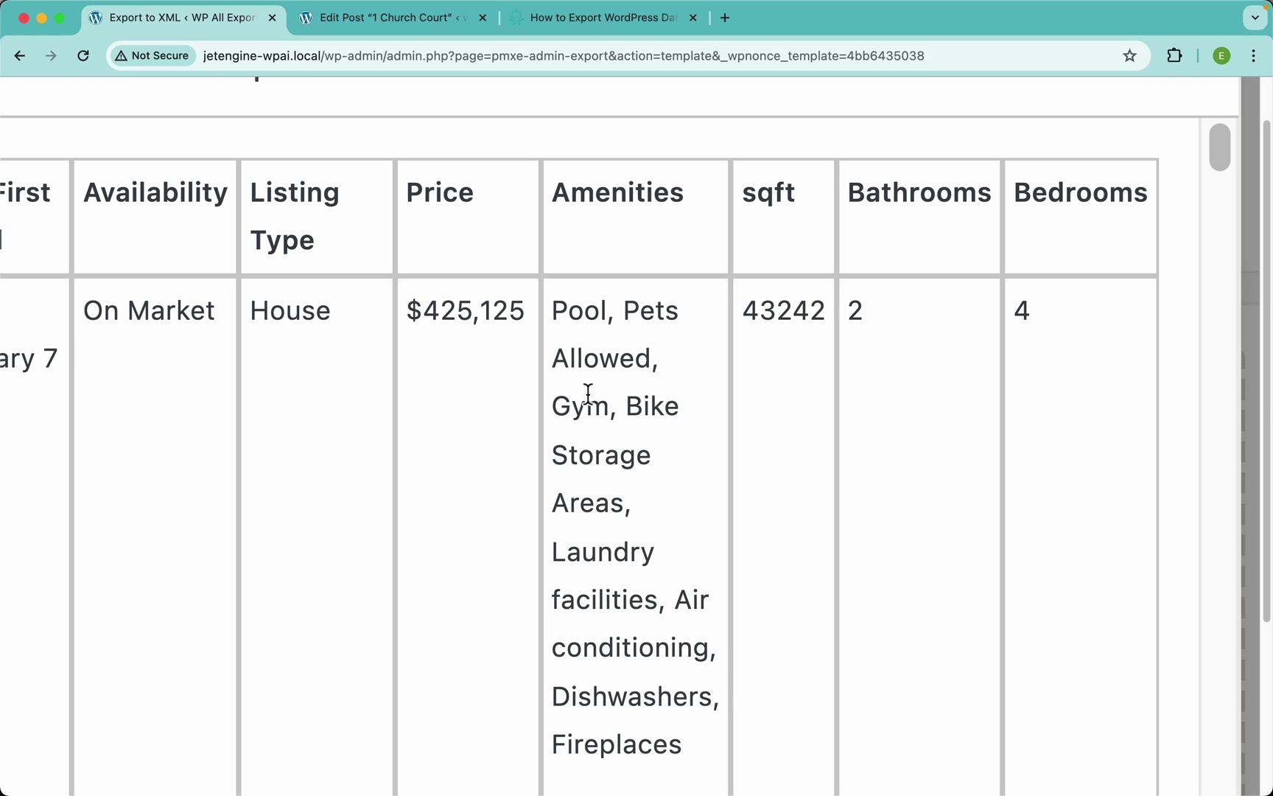
{"action": "scroll", "coordinate": [618, 352], "scroll_direction": "down", "scroll_amount": 5}
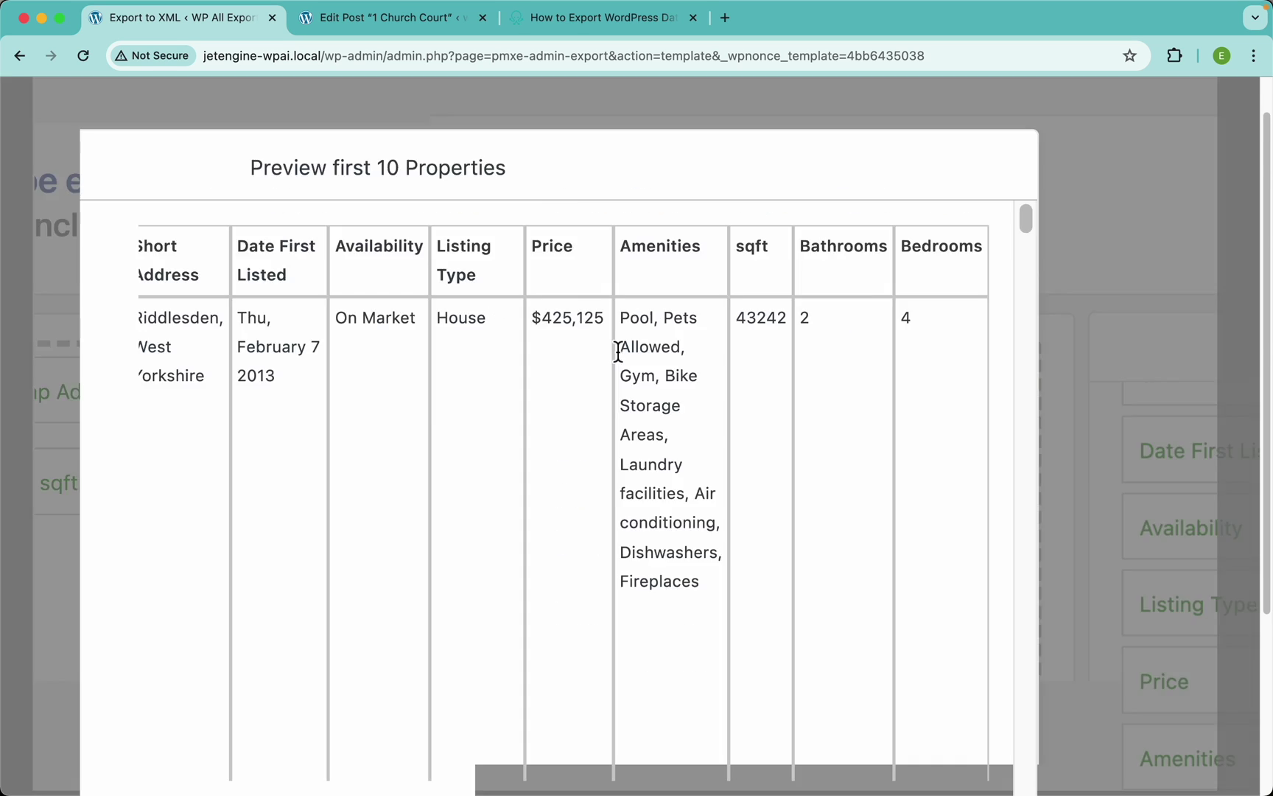
Add Rooms, Gallery, Floorplan and Agent Name to the export columns
{"action": "left_click", "coordinate": [1082, 355]}
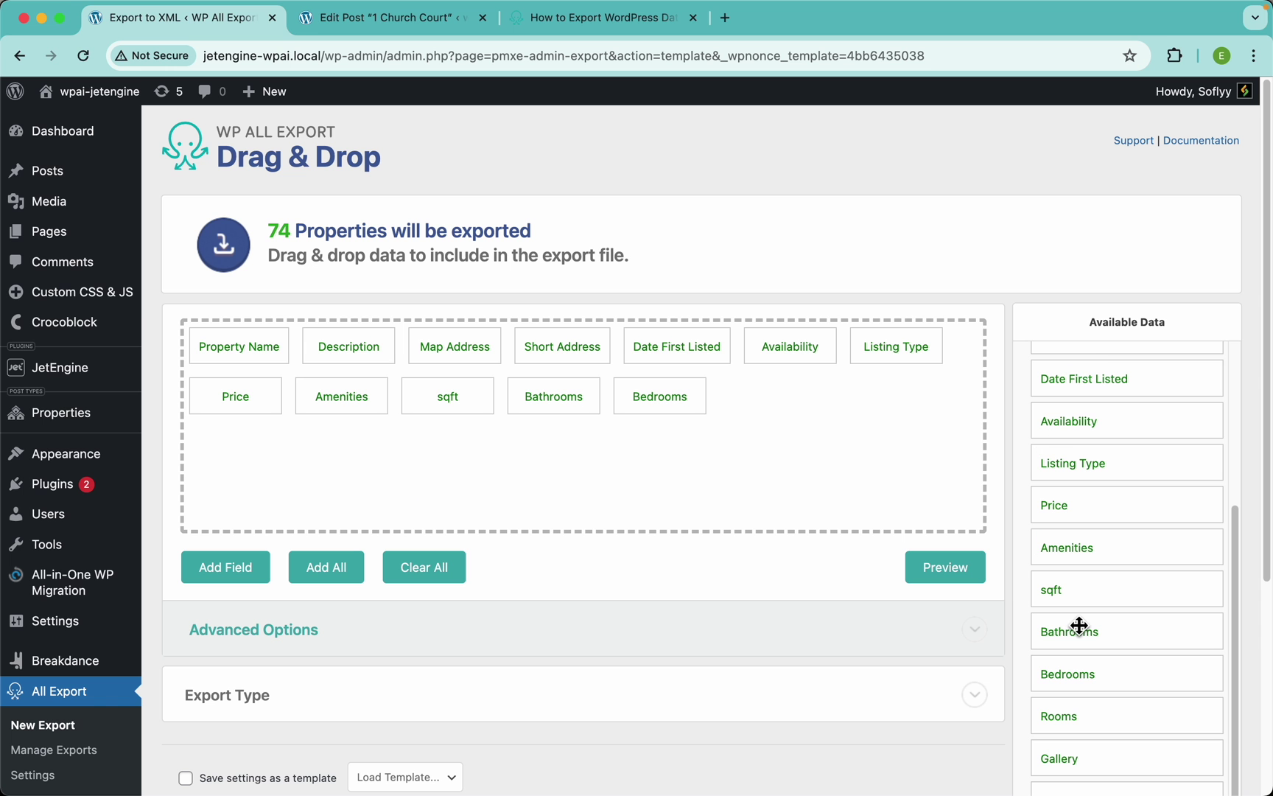
{"action": "scroll", "coordinate": [1128, 628], "scroll_direction": "down", "scroll_amount": 3}
{"action": "left_click_drag", "start_coordinate": [1066, 577], "coordinate": [859, 435]}
{"action": "left_click_drag", "start_coordinate": [1064, 623], "coordinate": [921, 448]}
{"action": "left_click_drag", "start_coordinate": [1065, 653], "coordinate": [923, 527]}
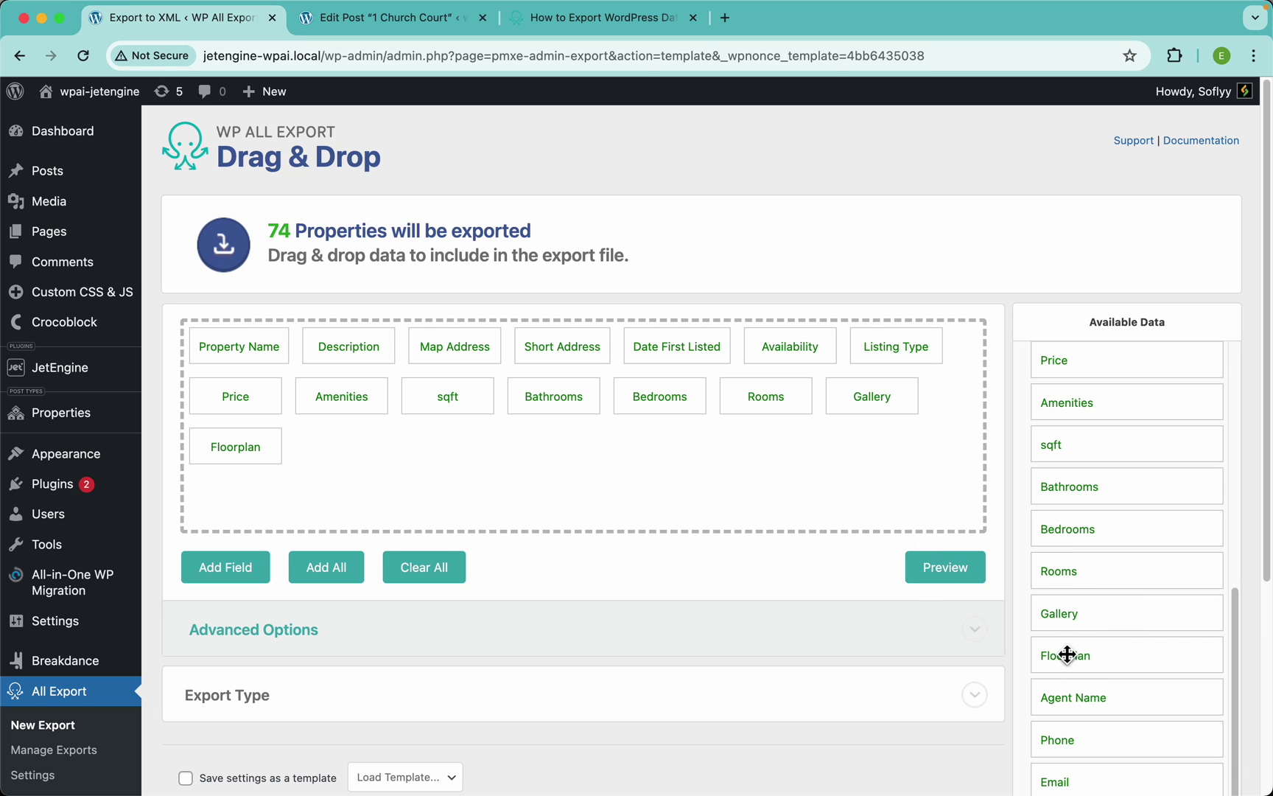
{"action": "left_click_drag", "start_coordinate": [1083, 700], "coordinate": [881, 520]}
{"action": "scroll", "coordinate": [1107, 567], "scroll_direction": "down", "scroll_amount": 1}
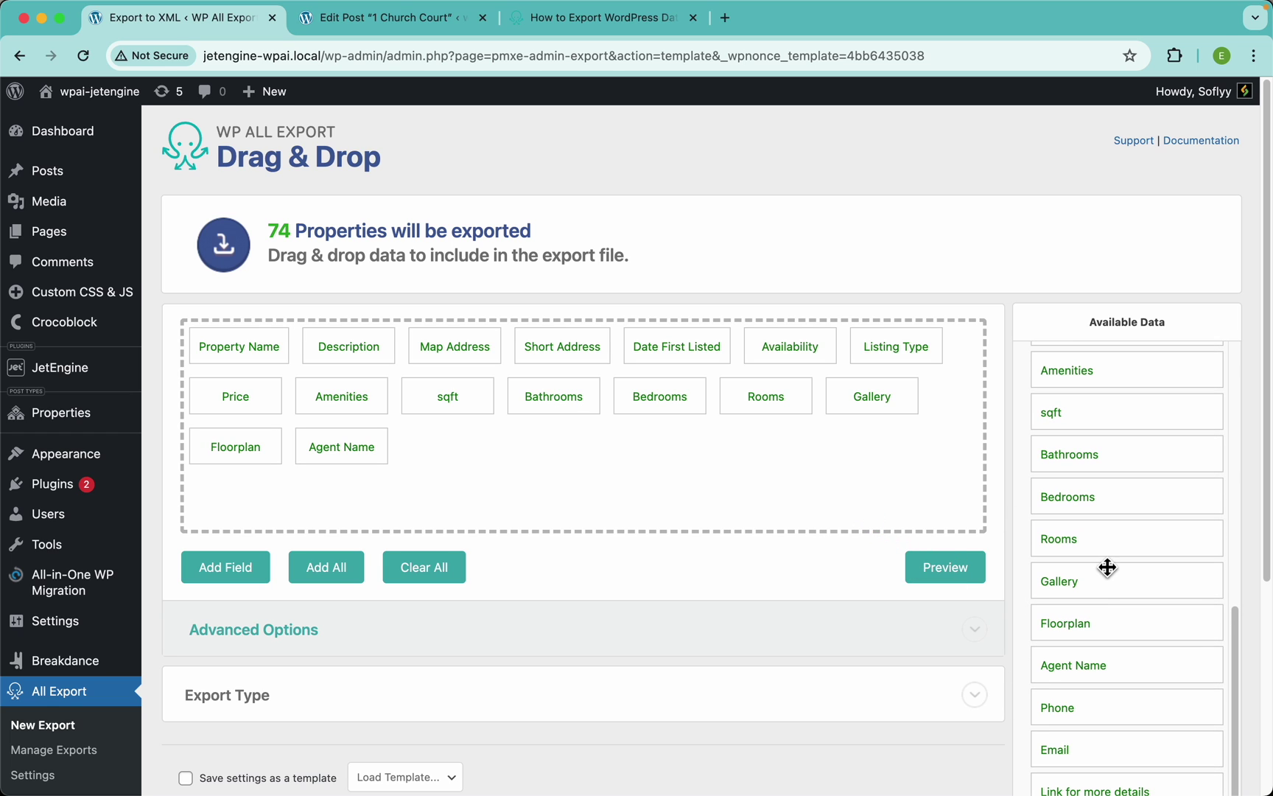
Add Phone, Email and Link for more details, then preview the export
{"action": "left_click_drag", "start_coordinate": [1058, 706], "coordinate": [840, 439]}
{"action": "scroll", "coordinate": [1120, 561], "scroll_direction": "down", "scroll_amount": 2}
{"action": "left_click_drag", "start_coordinate": [1061, 668], "coordinate": [815, 380]}
{"action": "left_click_drag", "start_coordinate": [1128, 710], "coordinate": [815, 380]}
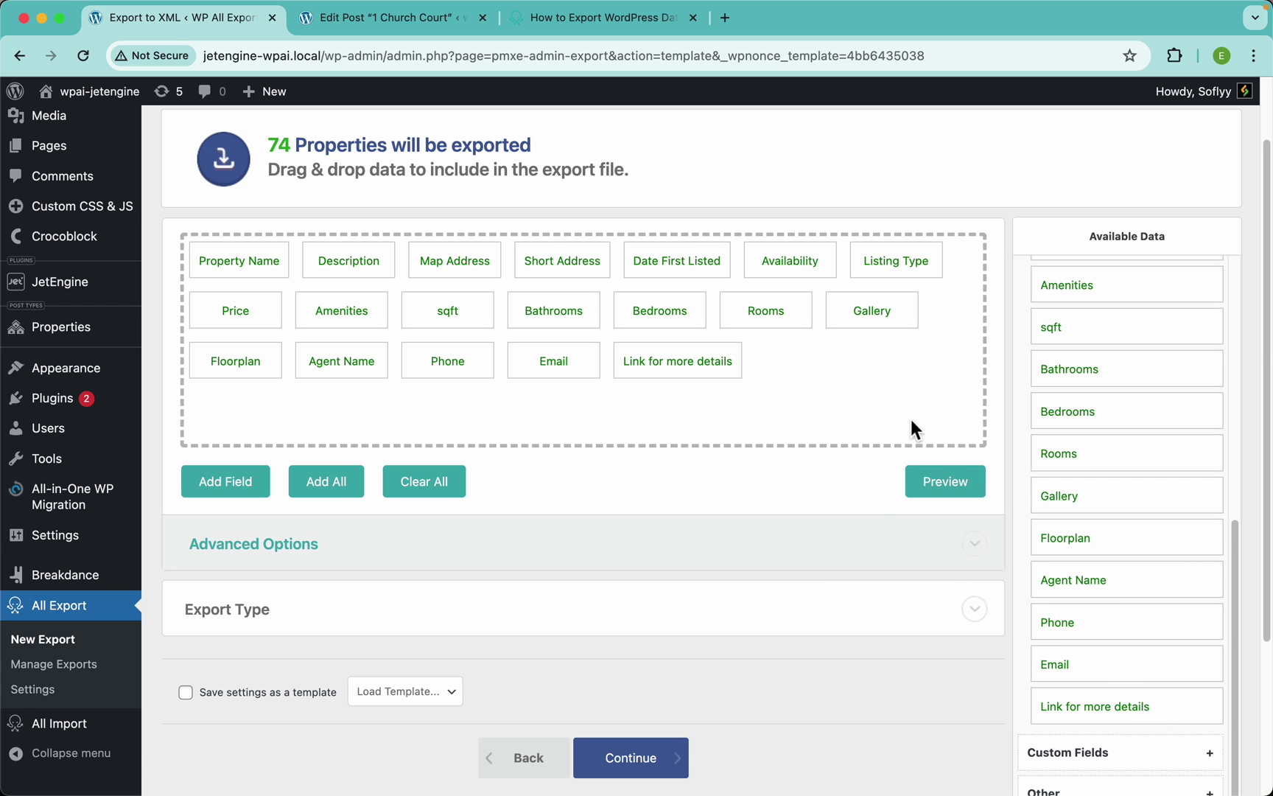
{"action": "left_click", "coordinate": [947, 489]}
{"action": "scroll", "coordinate": [815, 413], "scroll_direction": "right", "scroll_amount": 10}
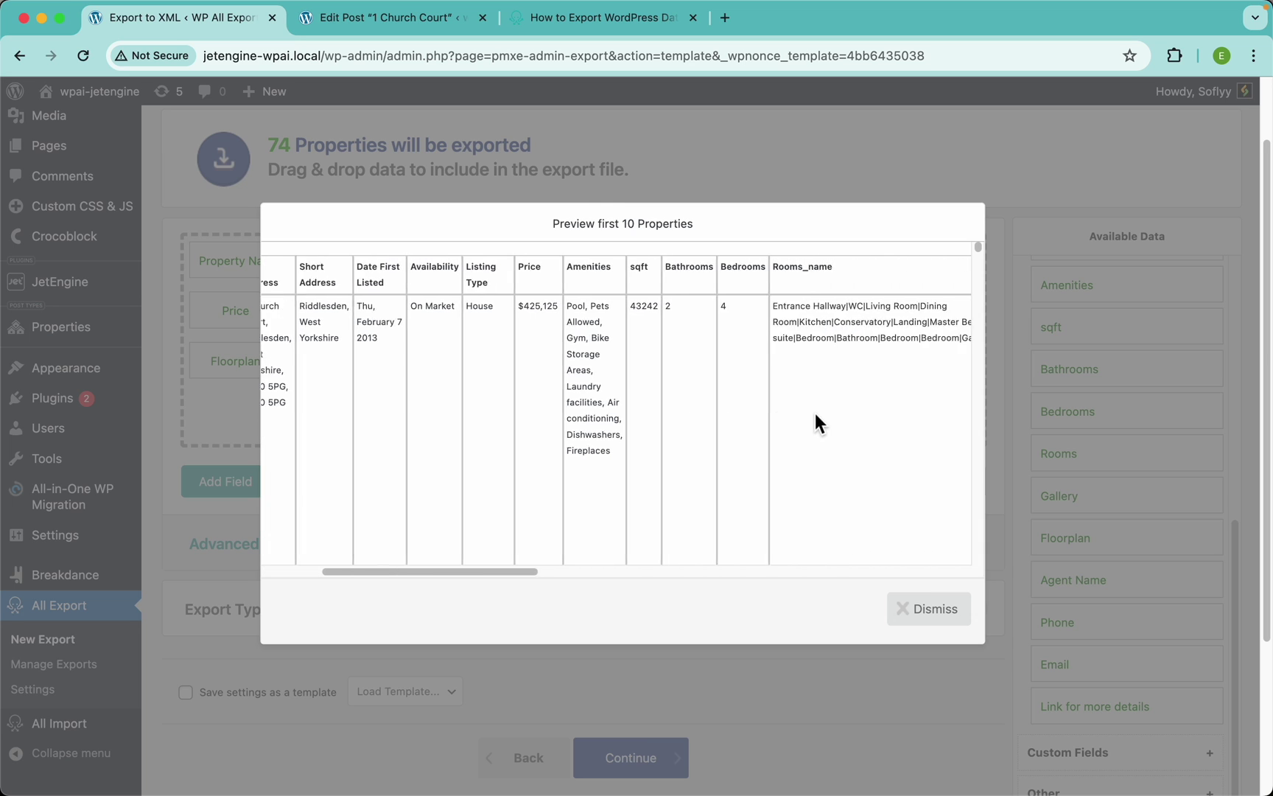
{"action": "scroll", "coordinate": [815, 413], "scroll_direction": "left", "scroll_amount": 4}
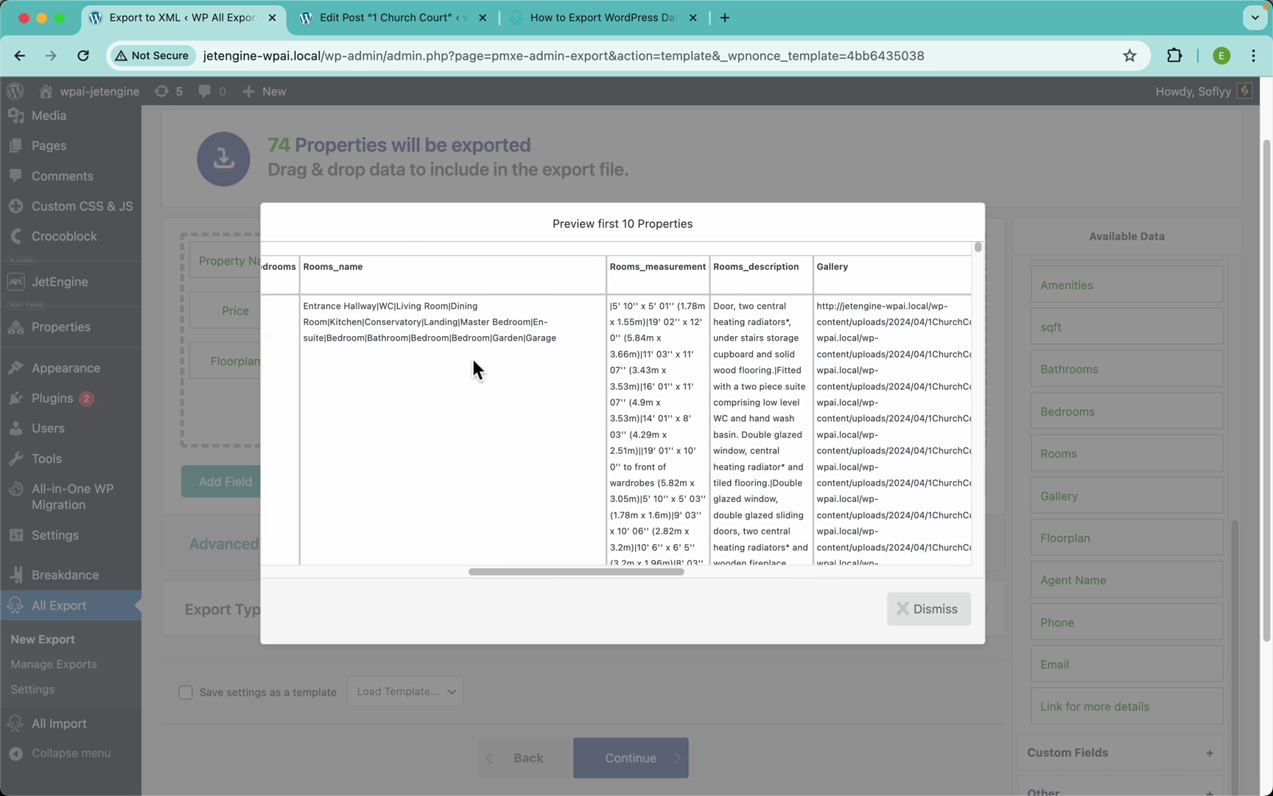
{"action": "left_click", "coordinate": [381, 22]}
{"action": "scroll", "coordinate": [529, 483], "scroll_direction": "down", "scroll_amount": 15}
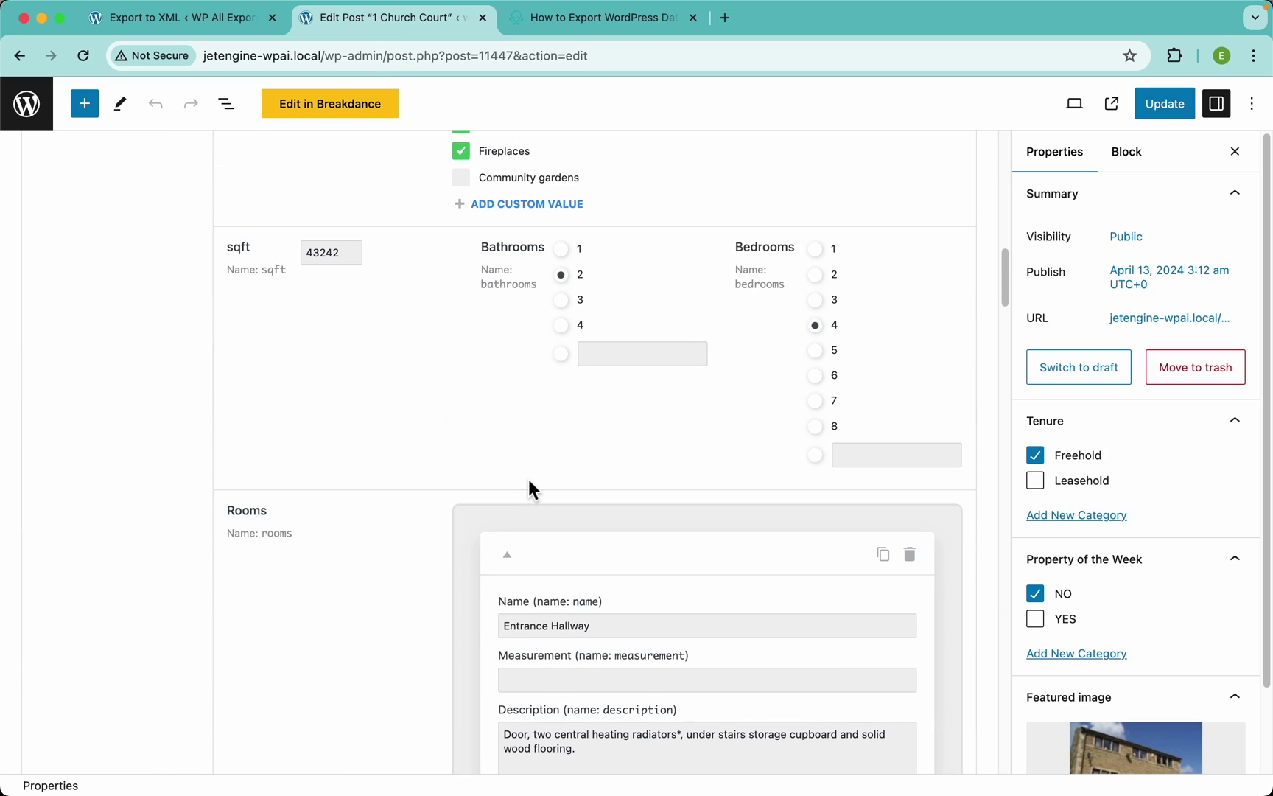
{"action": "scroll", "coordinate": [528, 483], "scroll_direction": "down", "scroll_amount": 5}
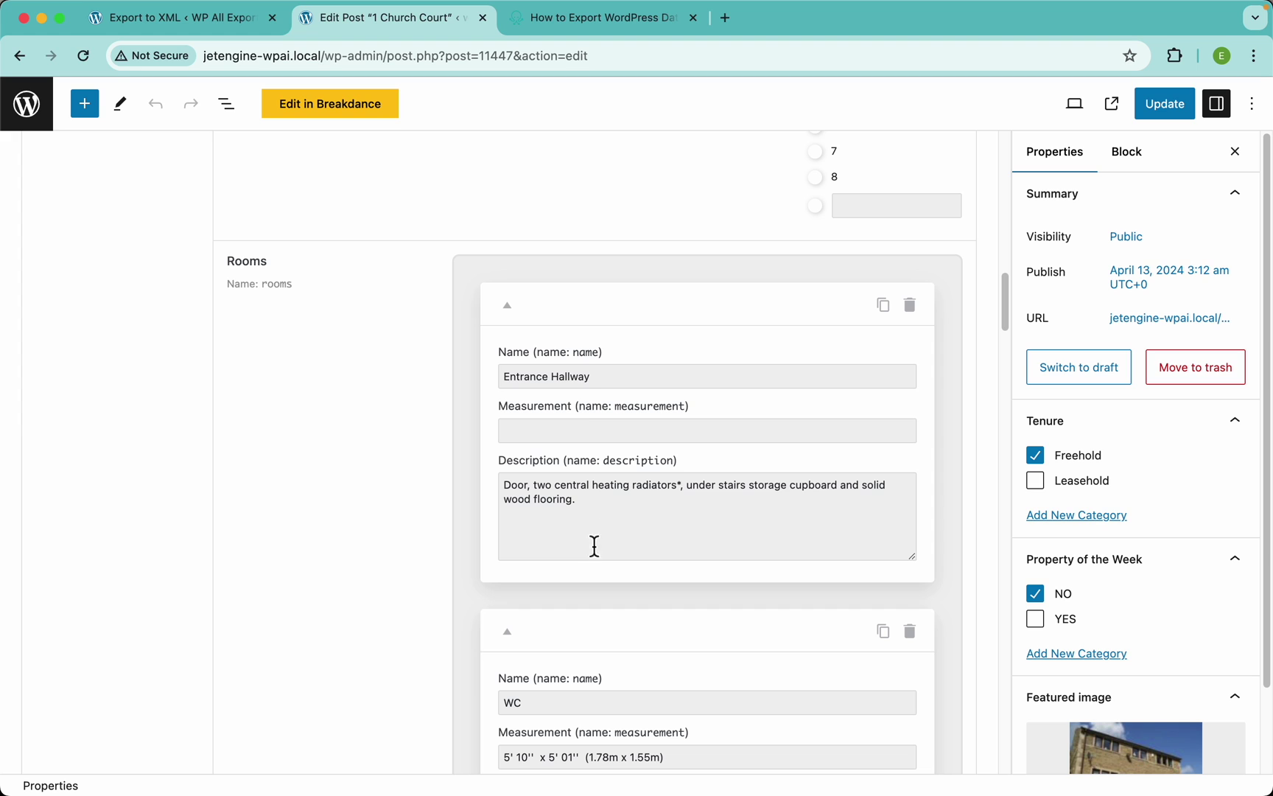
{"action": "scroll", "coordinate": [654, 506], "scroll_direction": "down", "scroll_amount": 8}
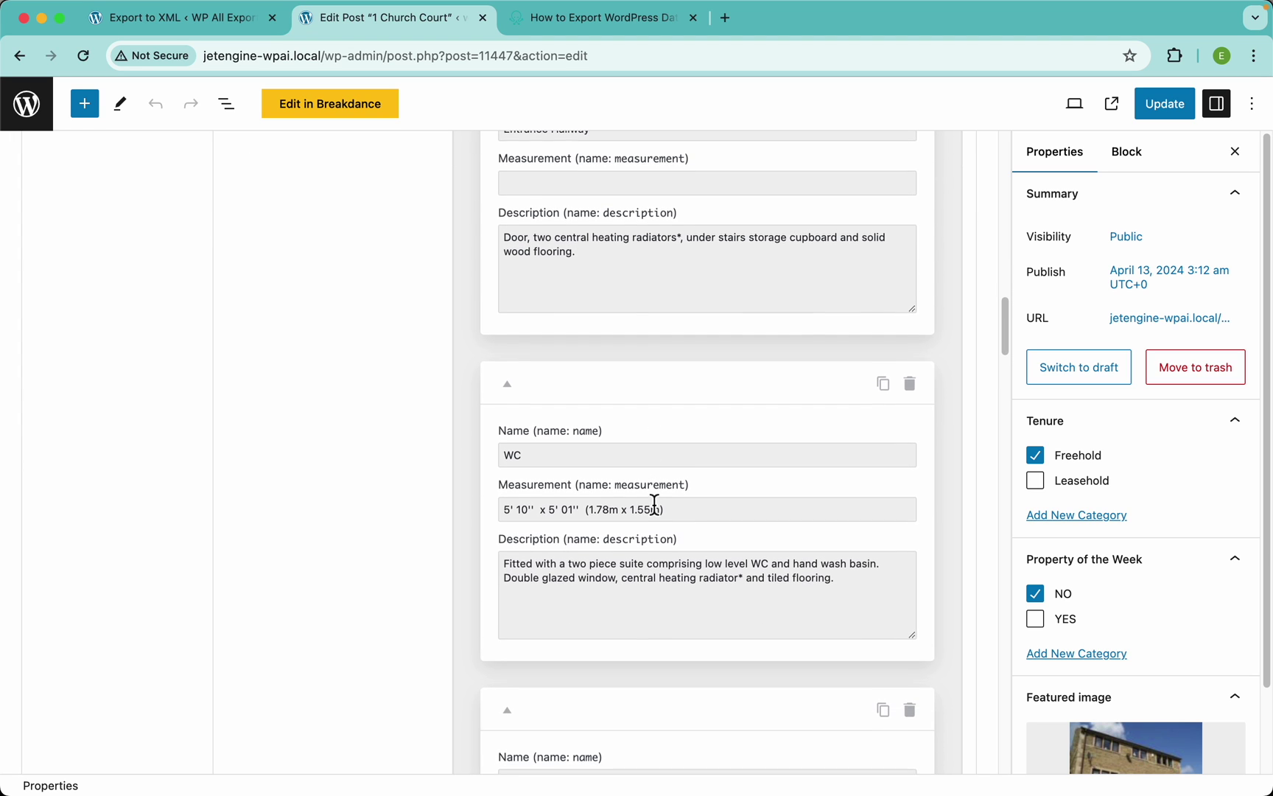
{"action": "scroll", "coordinate": [654, 504], "scroll_direction": "down", "scroll_amount": 10}
{"action": "left_click", "coordinate": [543, 698]}
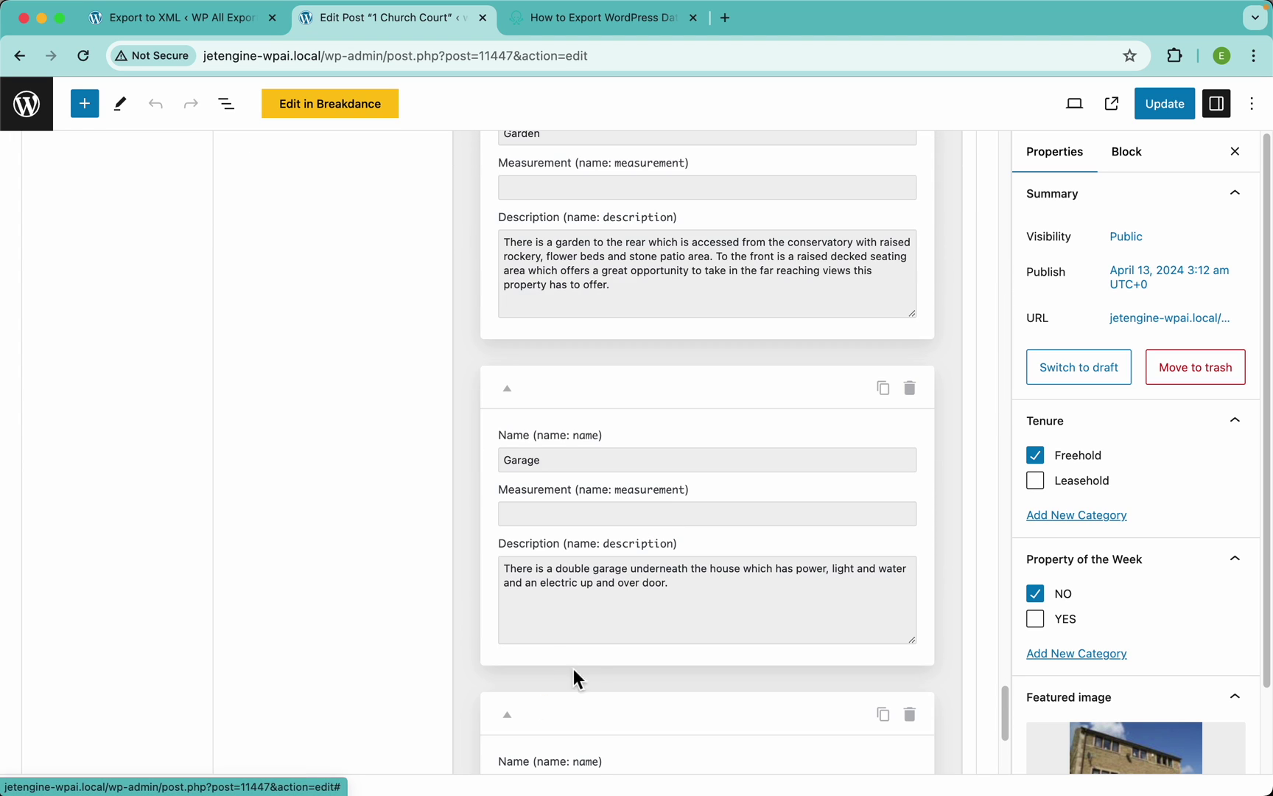
{"action": "scroll", "coordinate": [561, 679], "scroll_direction": "down", "scroll_amount": 4}
{"action": "left_click", "coordinate": [511, 704]}
{"action": "scroll", "coordinate": [602, 632], "scroll_direction": "down", "scroll_amount": 5}
{"action": "scroll", "coordinate": [575, 581], "scroll_direction": "up", "scroll_amount": 8}
{"action": "scroll", "coordinate": [576, 582], "scroll_direction": "up", "scroll_amount": 10}
{"action": "left_click", "coordinate": [198, 28]}
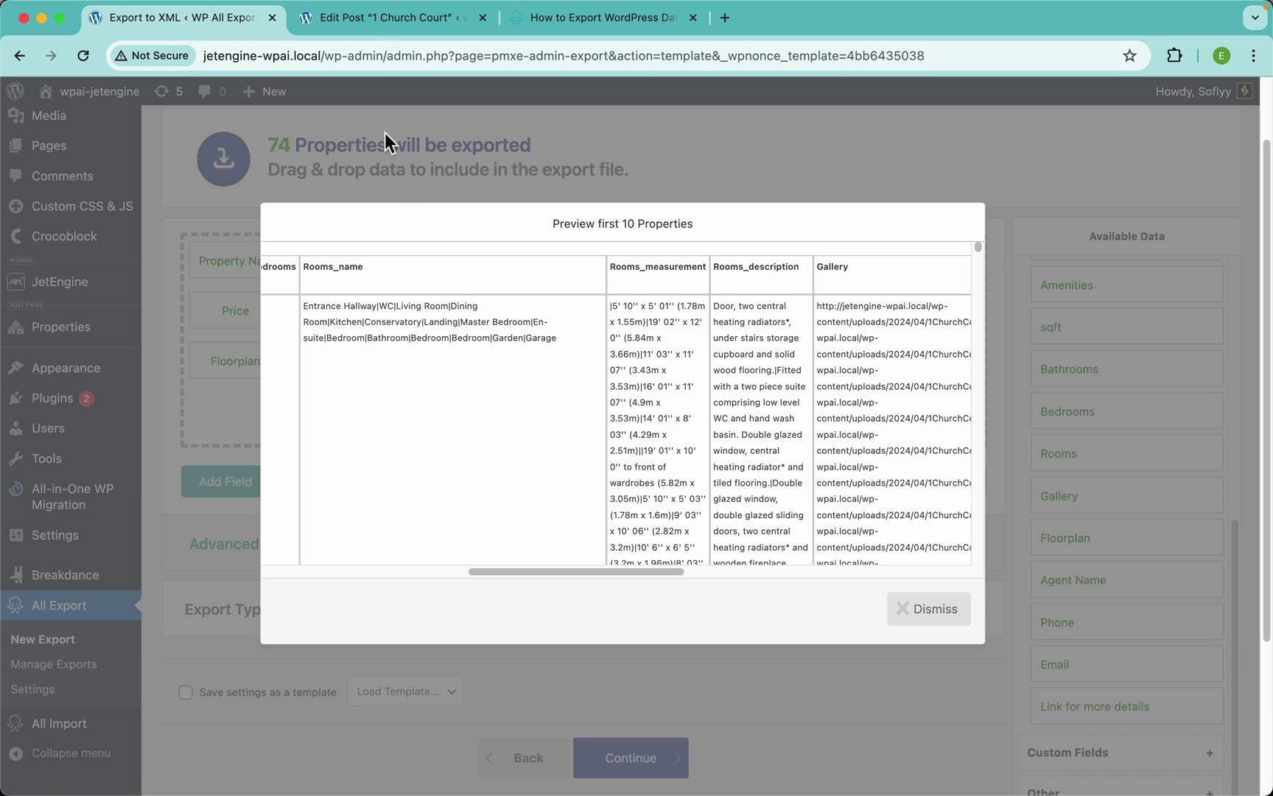
{"action": "left_click", "coordinate": [370, 18]}
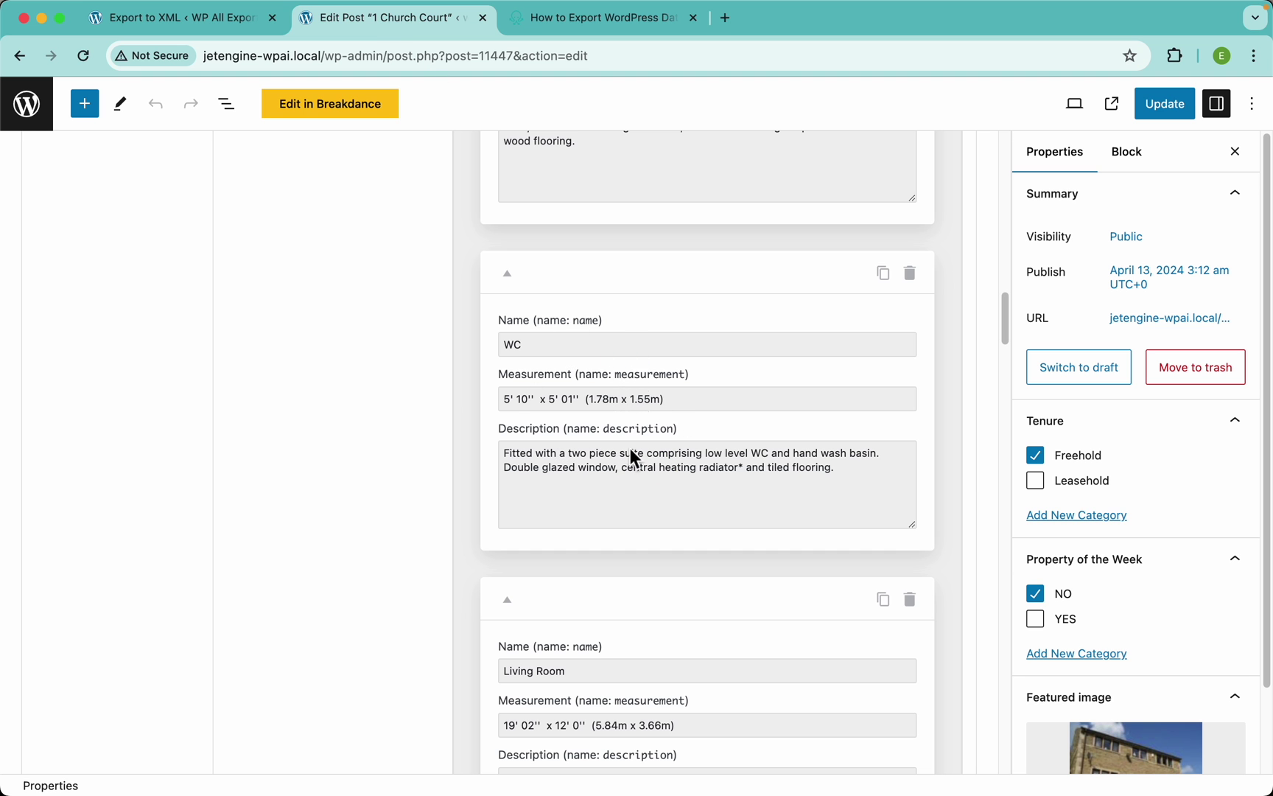
{"action": "left_click", "coordinate": [210, 25]}
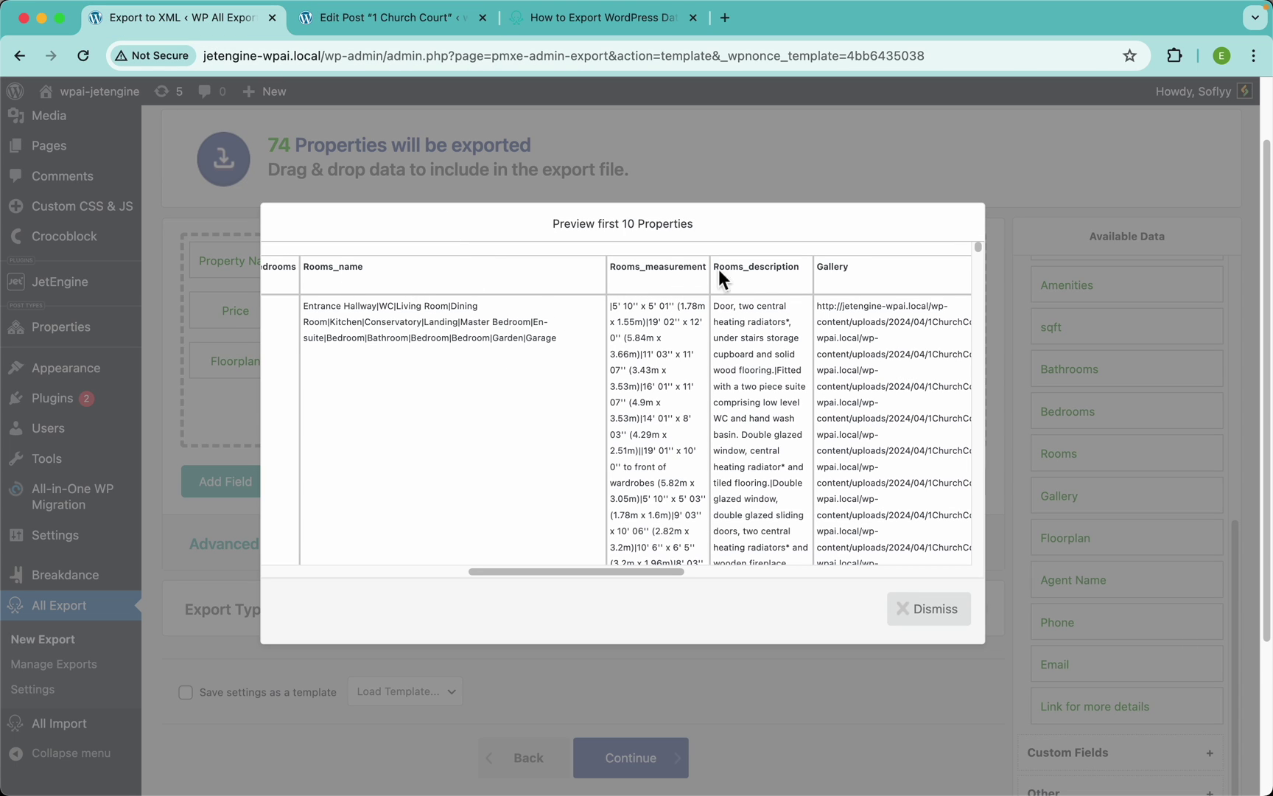
{"action": "scroll", "coordinate": [379, 314], "scroll_direction": "up", "scroll_amount": 5}
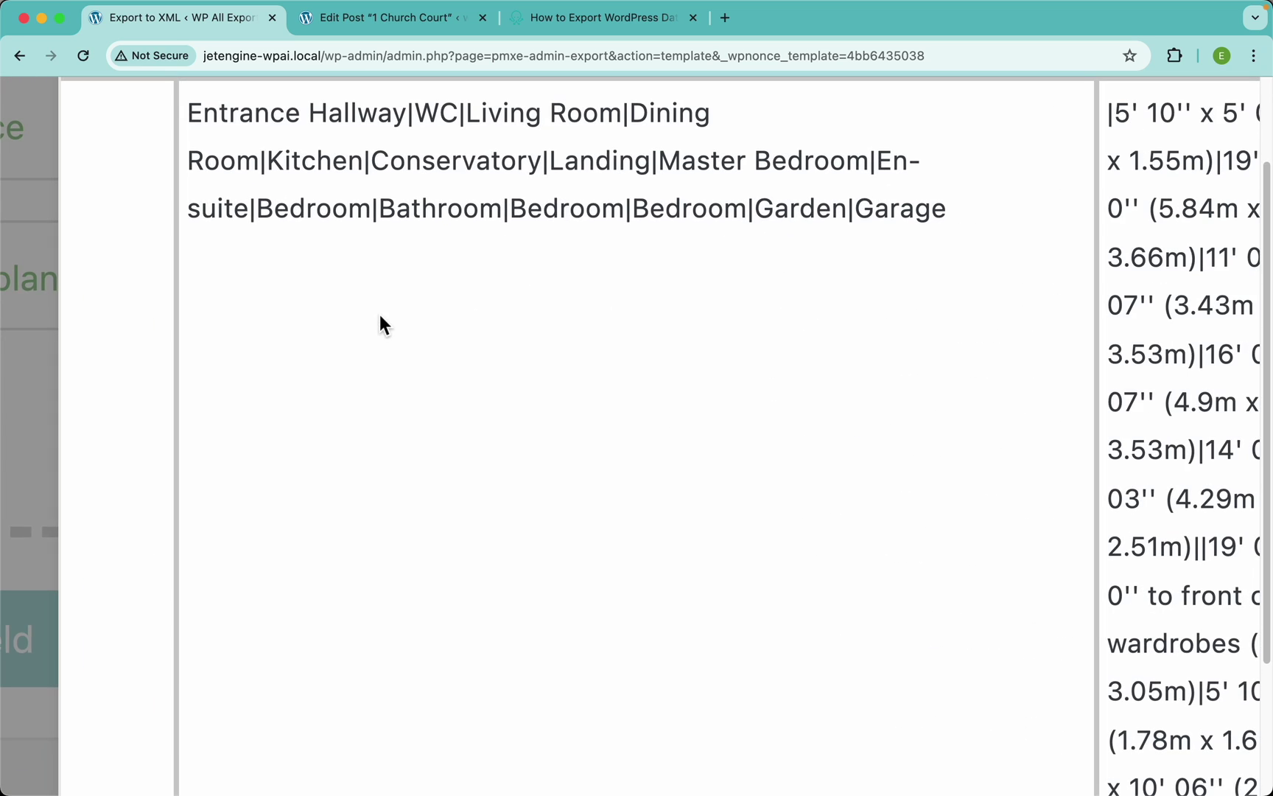
{"action": "left_click_drag", "start_coordinate": [415, 361], "coordinate": [198, 352]}
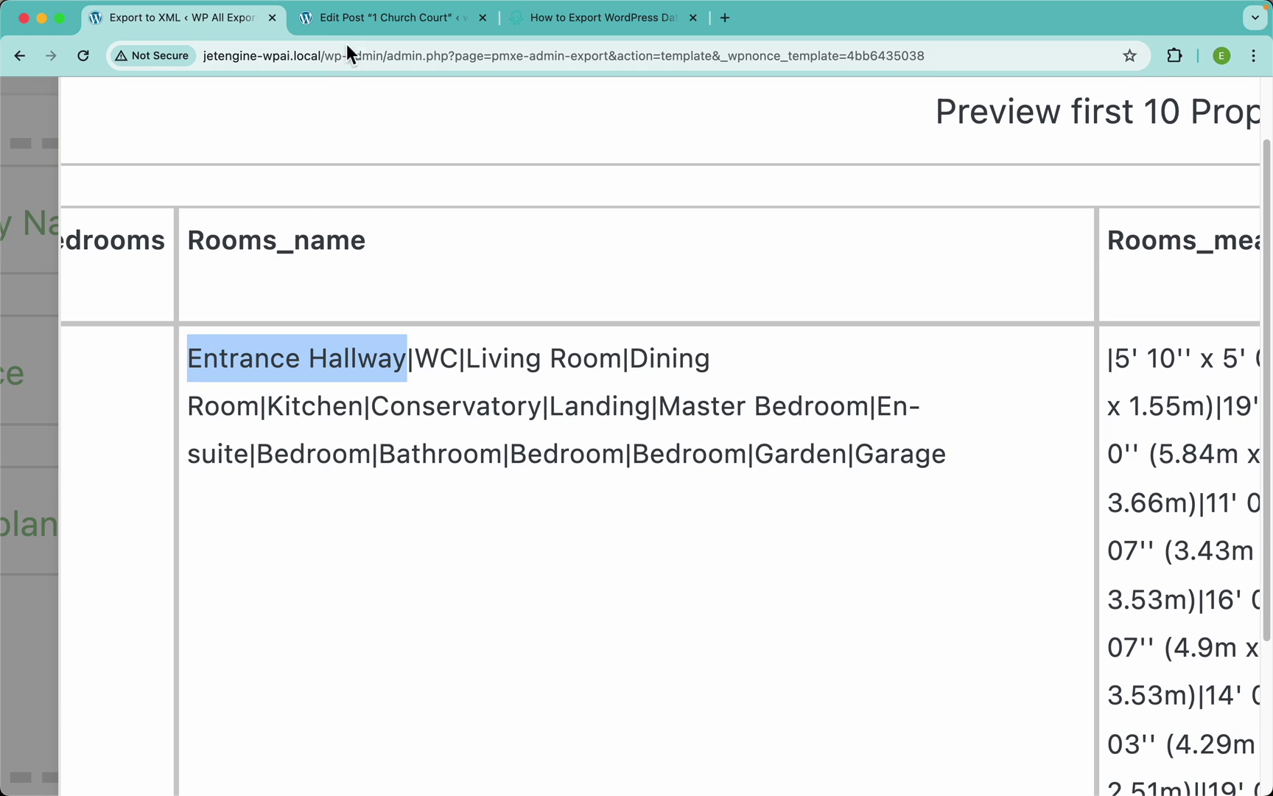
{"action": "left_click", "coordinate": [363, 20]}
{"action": "scroll", "coordinate": [582, 350], "scroll_direction": "up", "scroll_amount": 4}
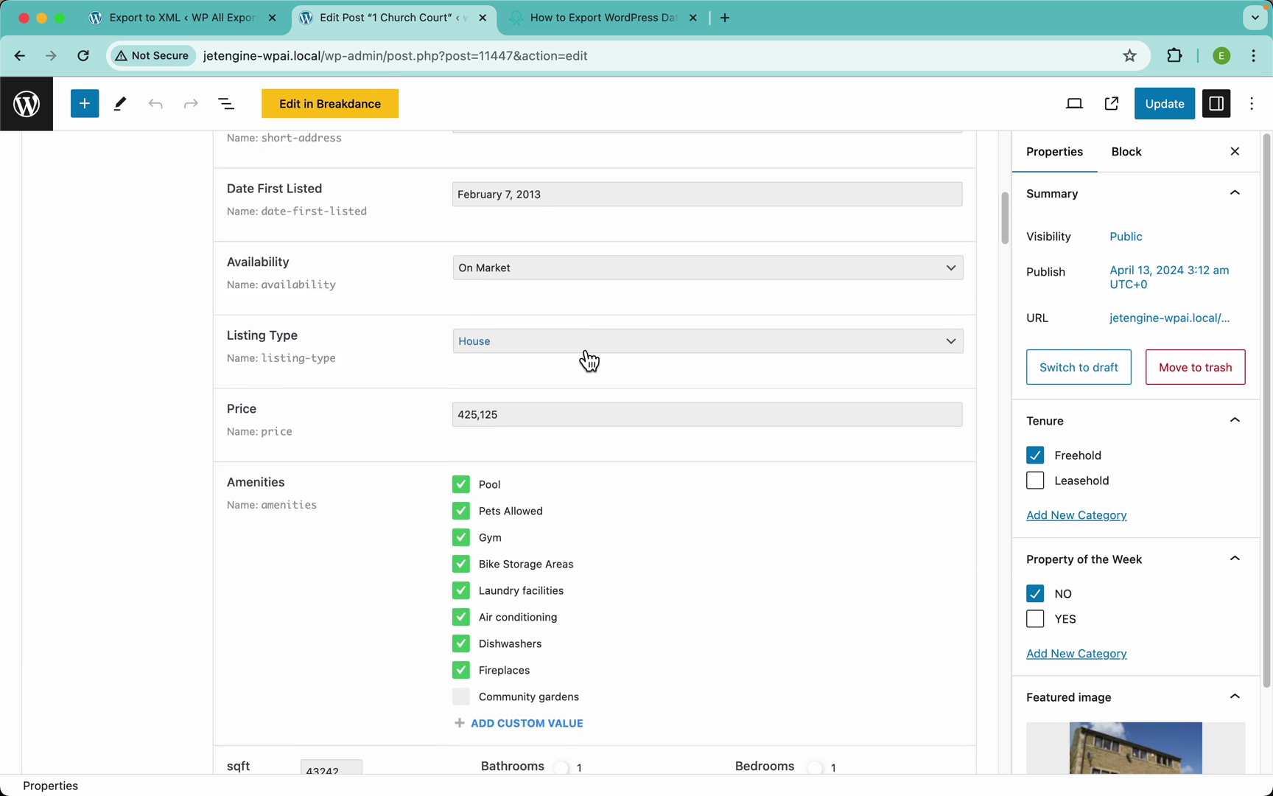
{"action": "scroll", "coordinate": [588, 361], "scroll_direction": "down", "scroll_amount": 10}
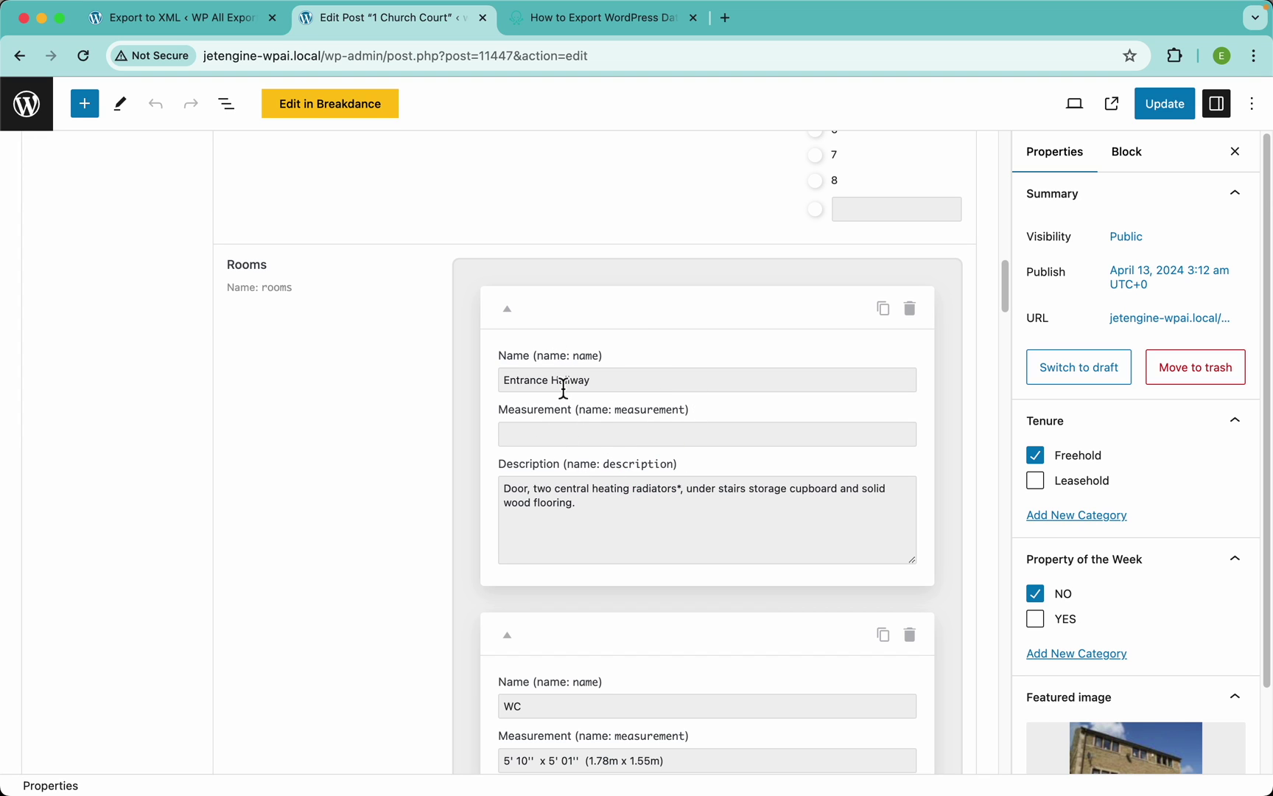
{"action": "left_click", "coordinate": [550, 438]}
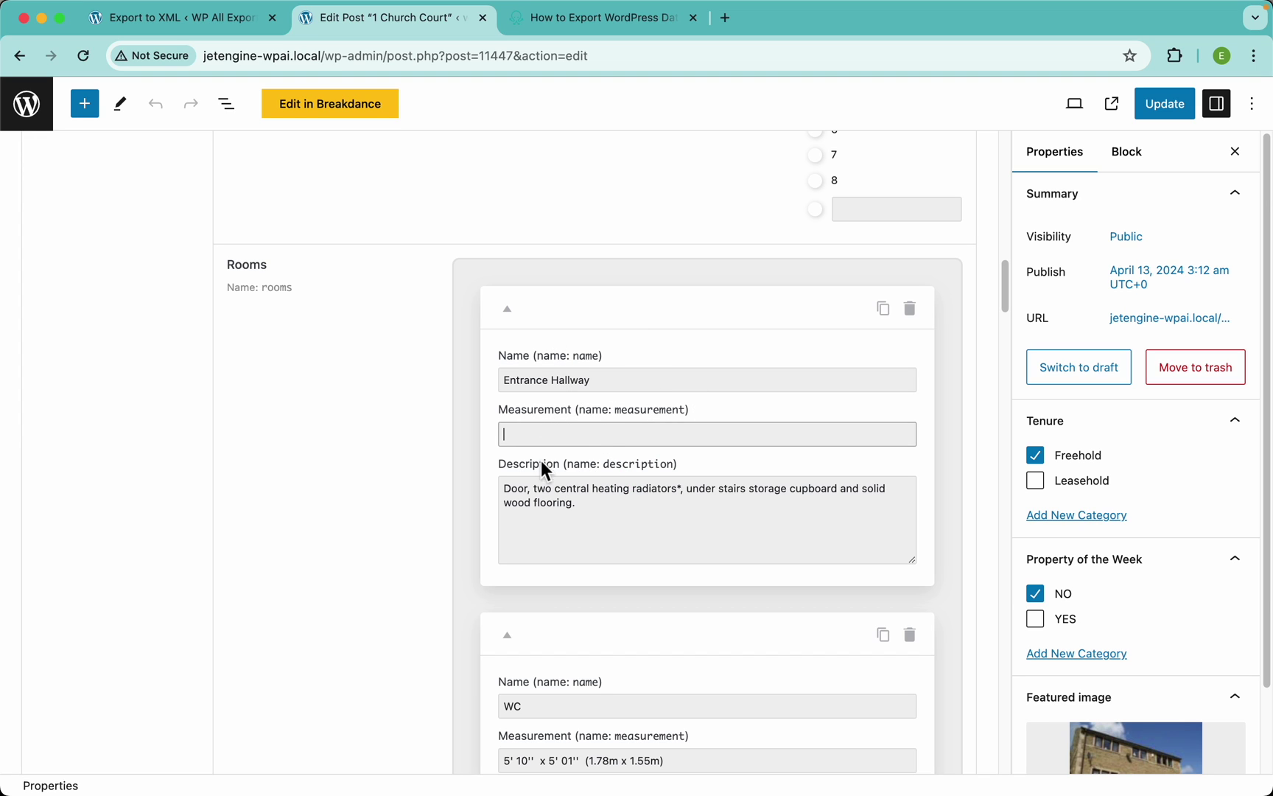
{"action": "left_click_drag", "start_coordinate": [581, 503], "coordinate": [500, 487]}
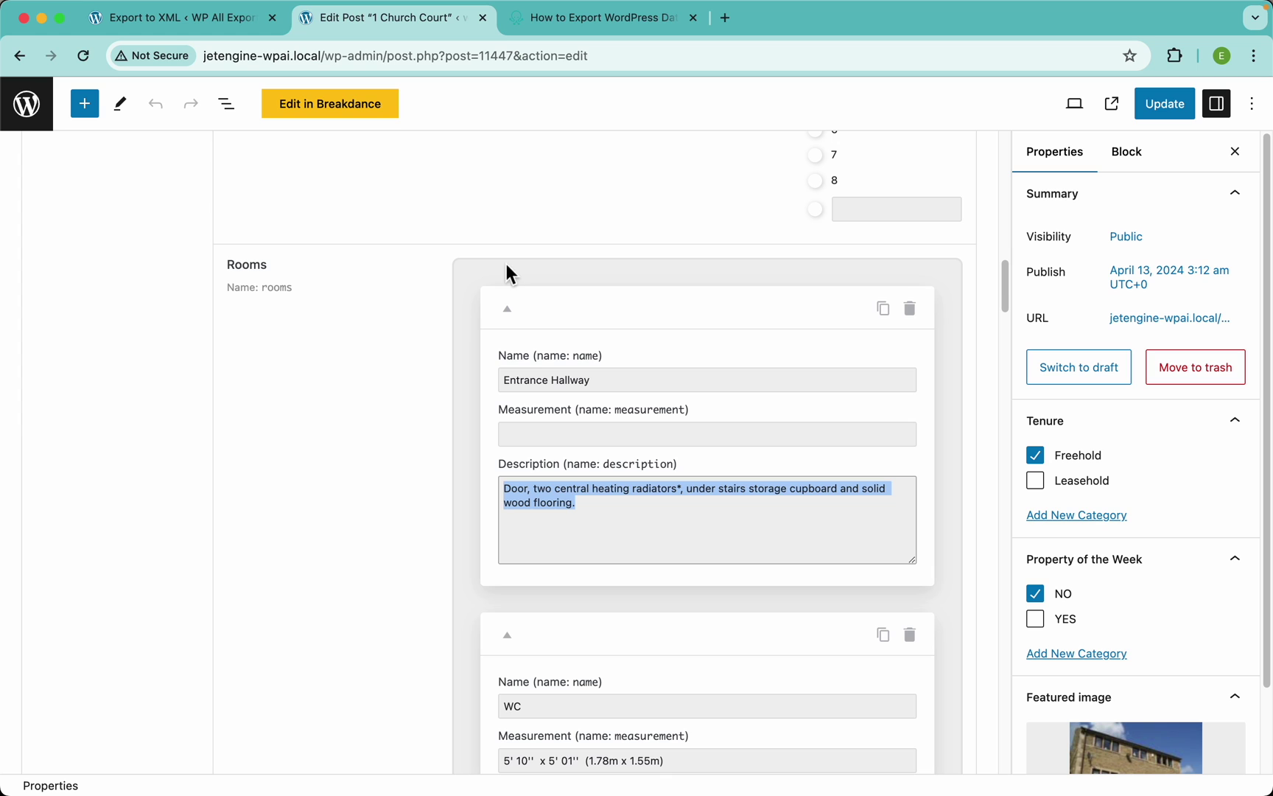
{"action": "left_click", "coordinate": [225, 20]}
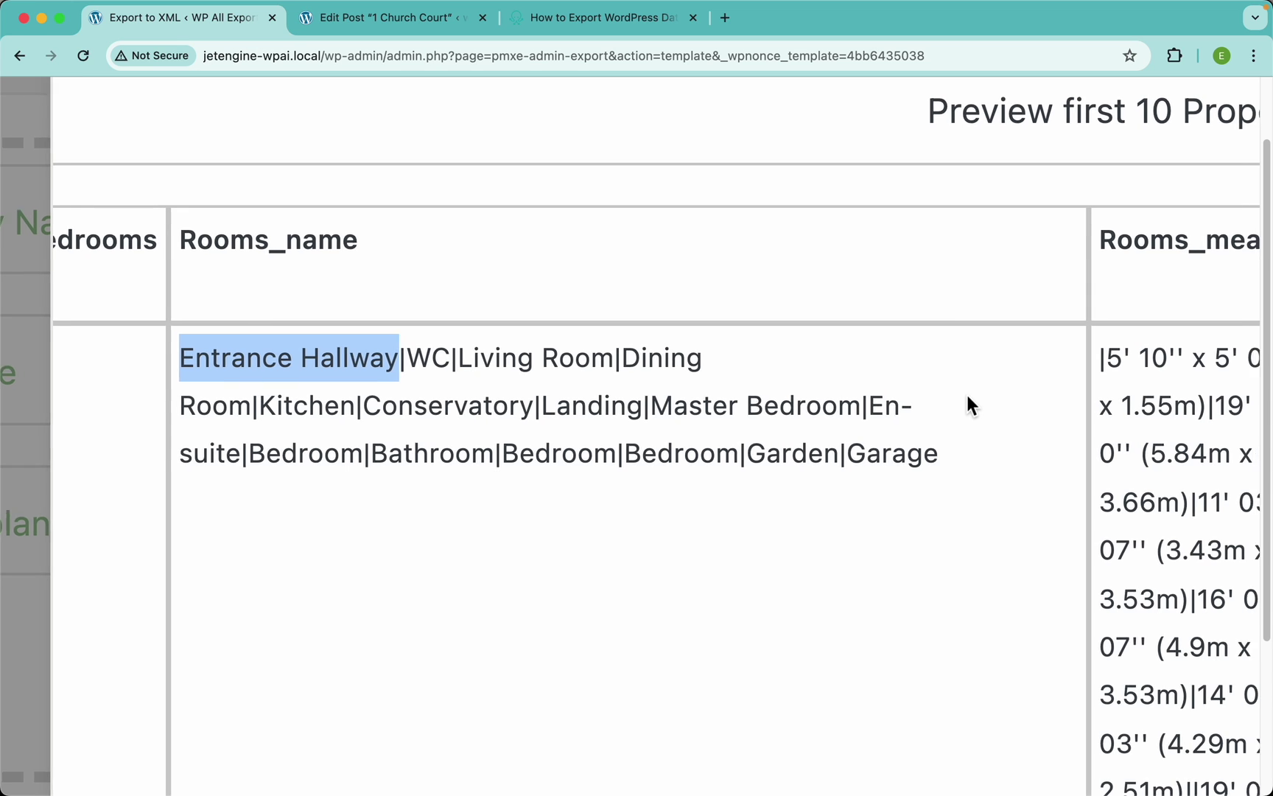
Inspect the pipe-separated Rooms_description, Rooms_name (e.g. WC) and Rooms_measurement values in the preview
{"action": "scroll", "coordinate": [967, 398], "scroll_direction": "right", "scroll_amount": 5}
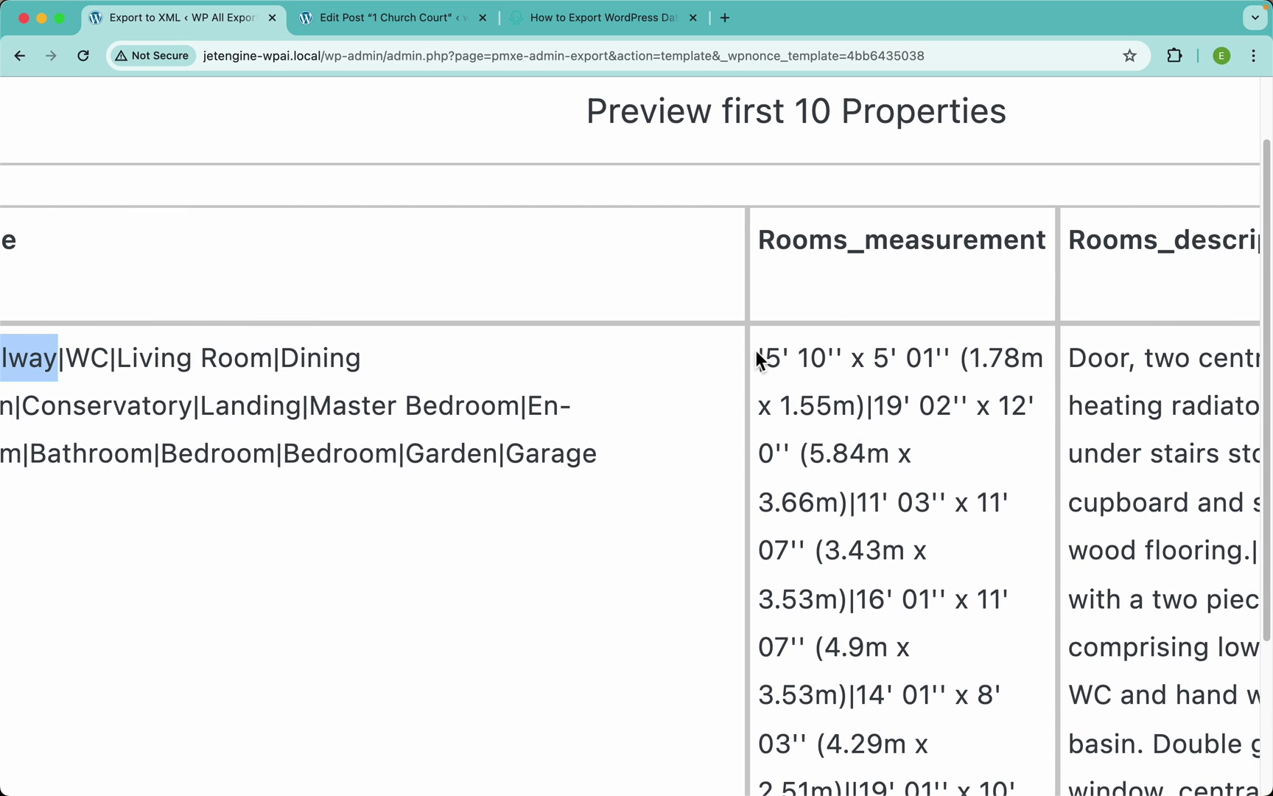
{"action": "scroll", "coordinate": [758, 354], "scroll_direction": "right", "scroll_amount": 6}
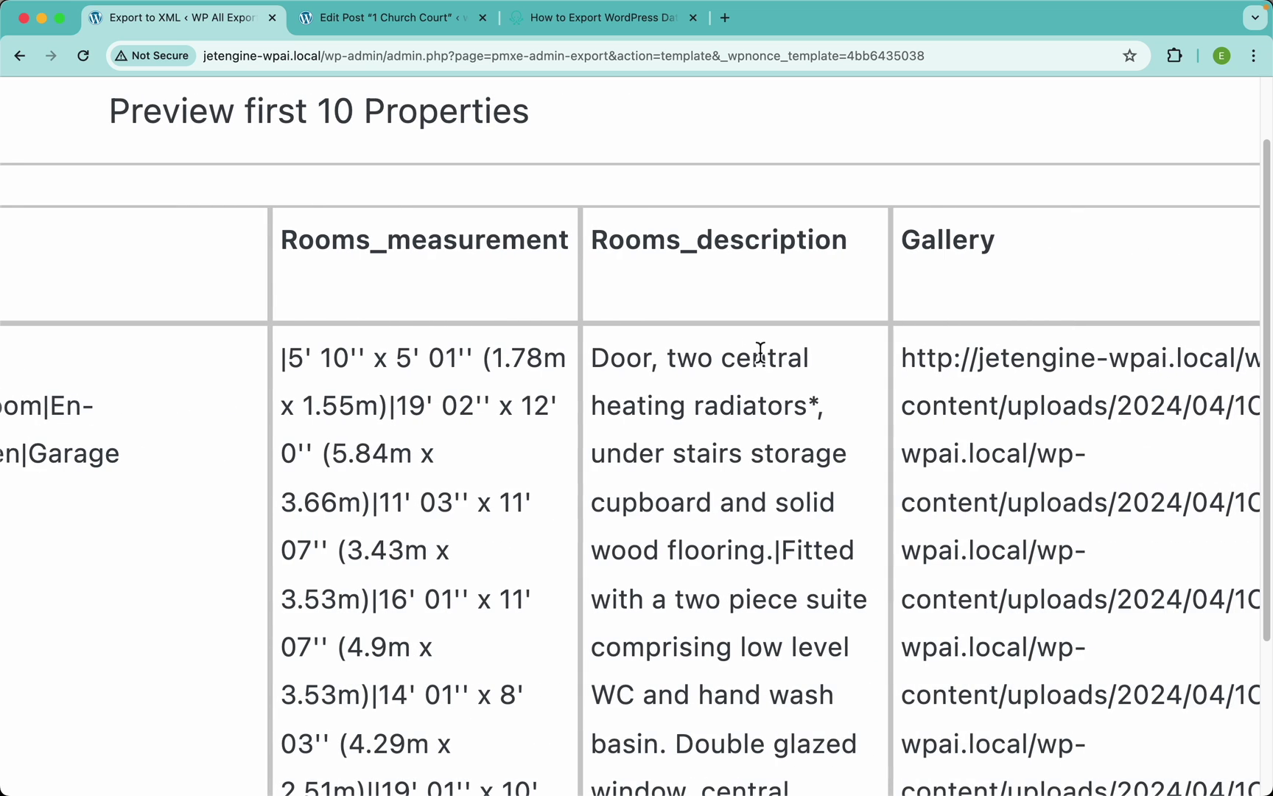
{"action": "left_click_drag", "start_coordinate": [594, 359], "coordinate": [775, 560]}
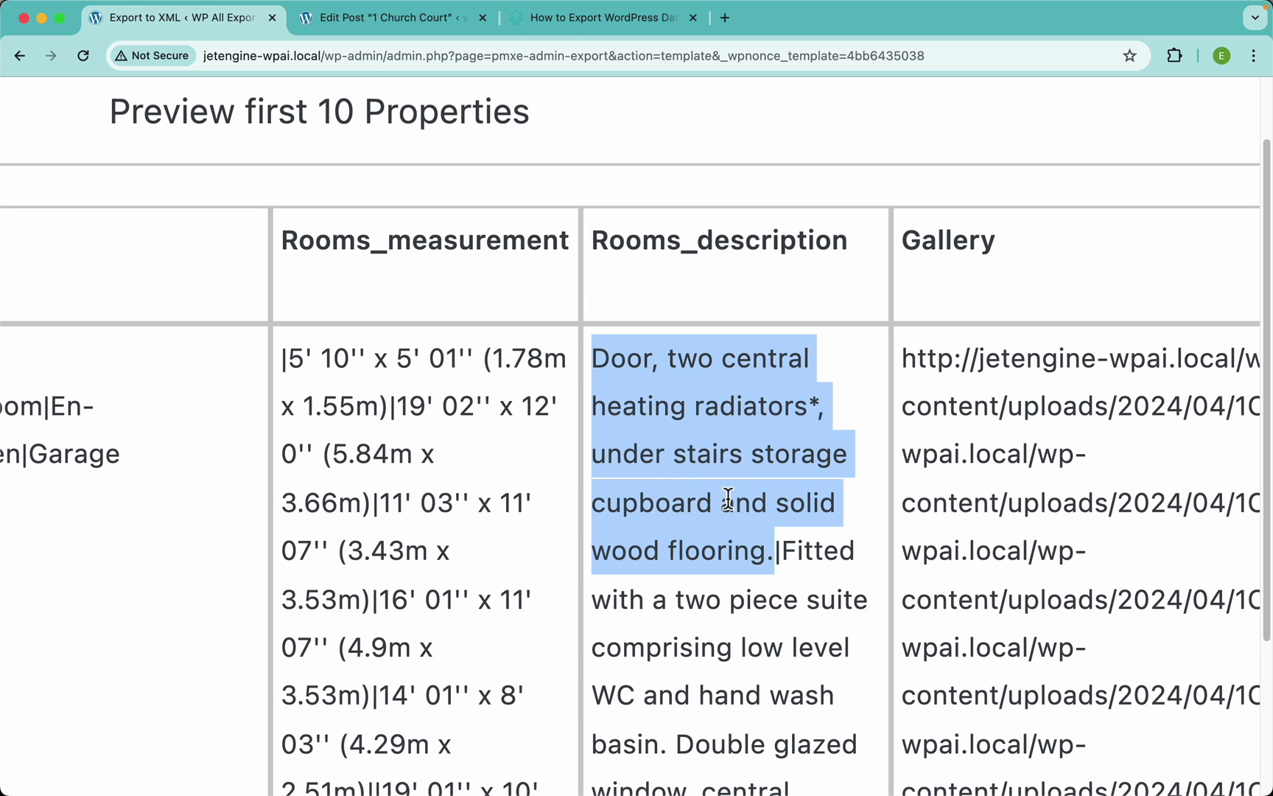
{"action": "scroll", "coordinate": [308, 361], "scroll_direction": "left", "scroll_amount": 10}
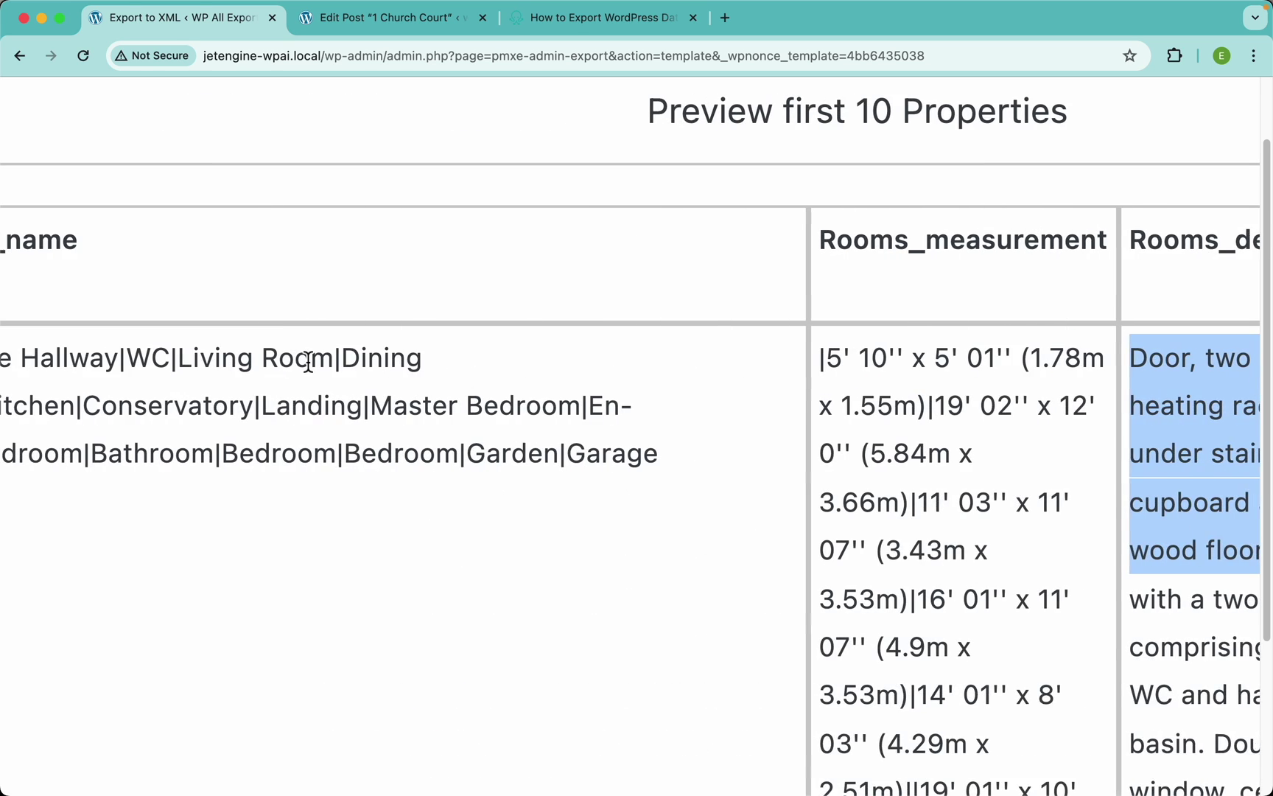
{"action": "double_click", "coordinate": [342, 351]}
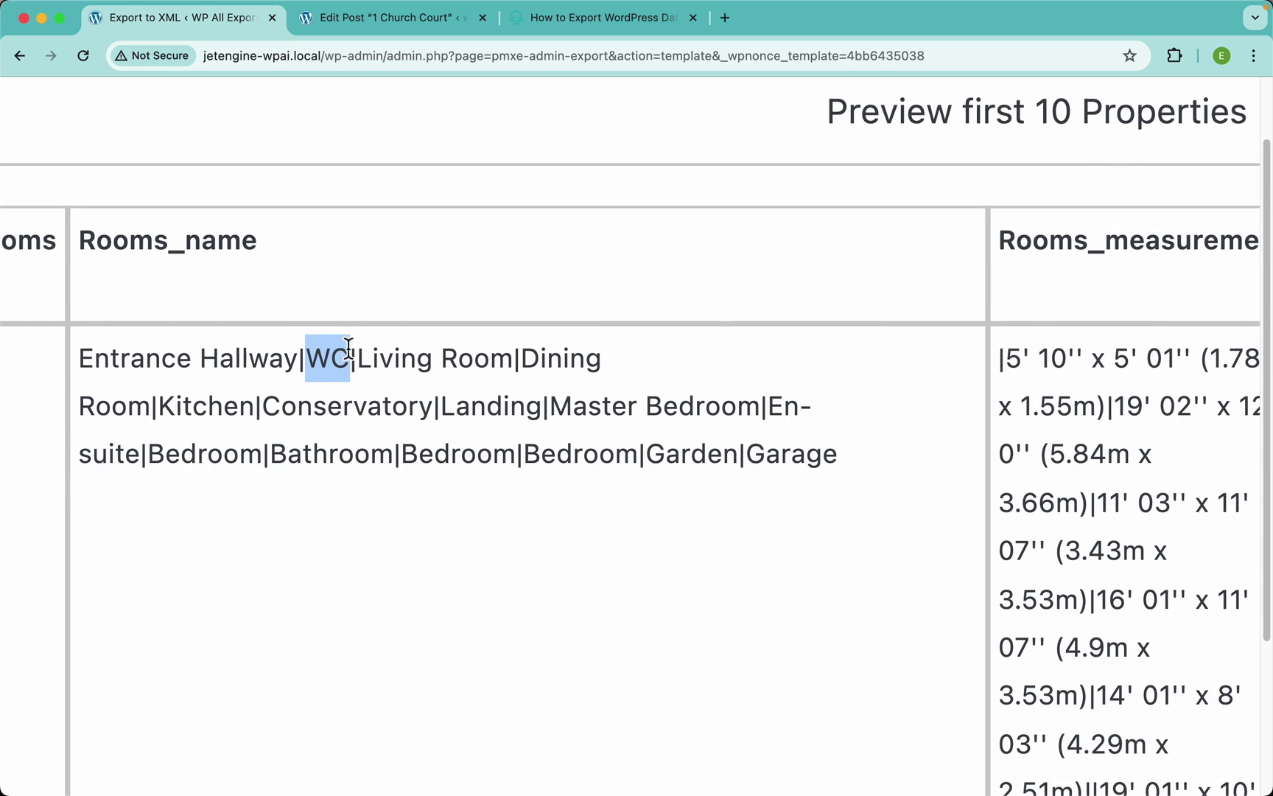
{"action": "scroll", "coordinate": [443, 334], "scroll_direction": "right", "scroll_amount": 6}
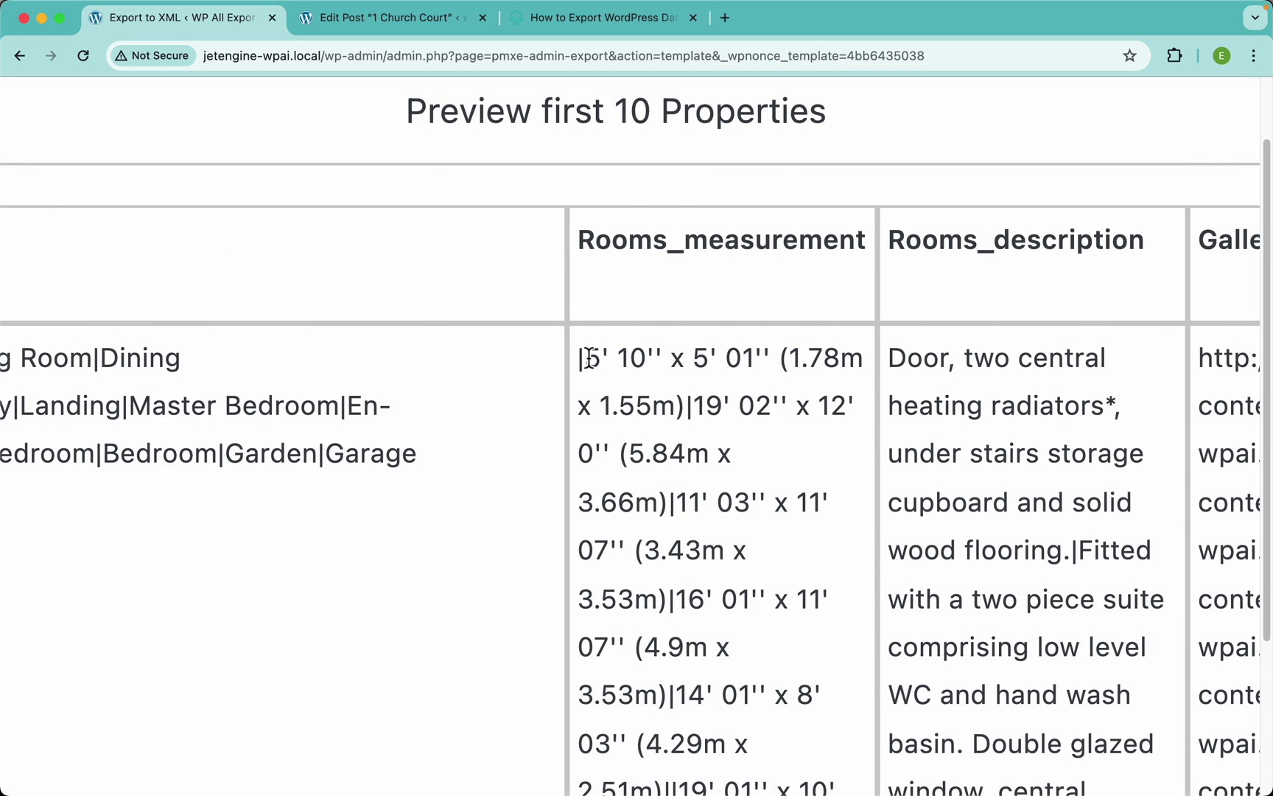
{"action": "left_click_drag", "start_coordinate": [585, 359], "coordinate": [682, 422]}
Check the second room's text in the pipe-separated Rooms_description column
{"action": "scroll", "coordinate": [807, 404], "scroll_direction": "right", "scroll_amount": 5}
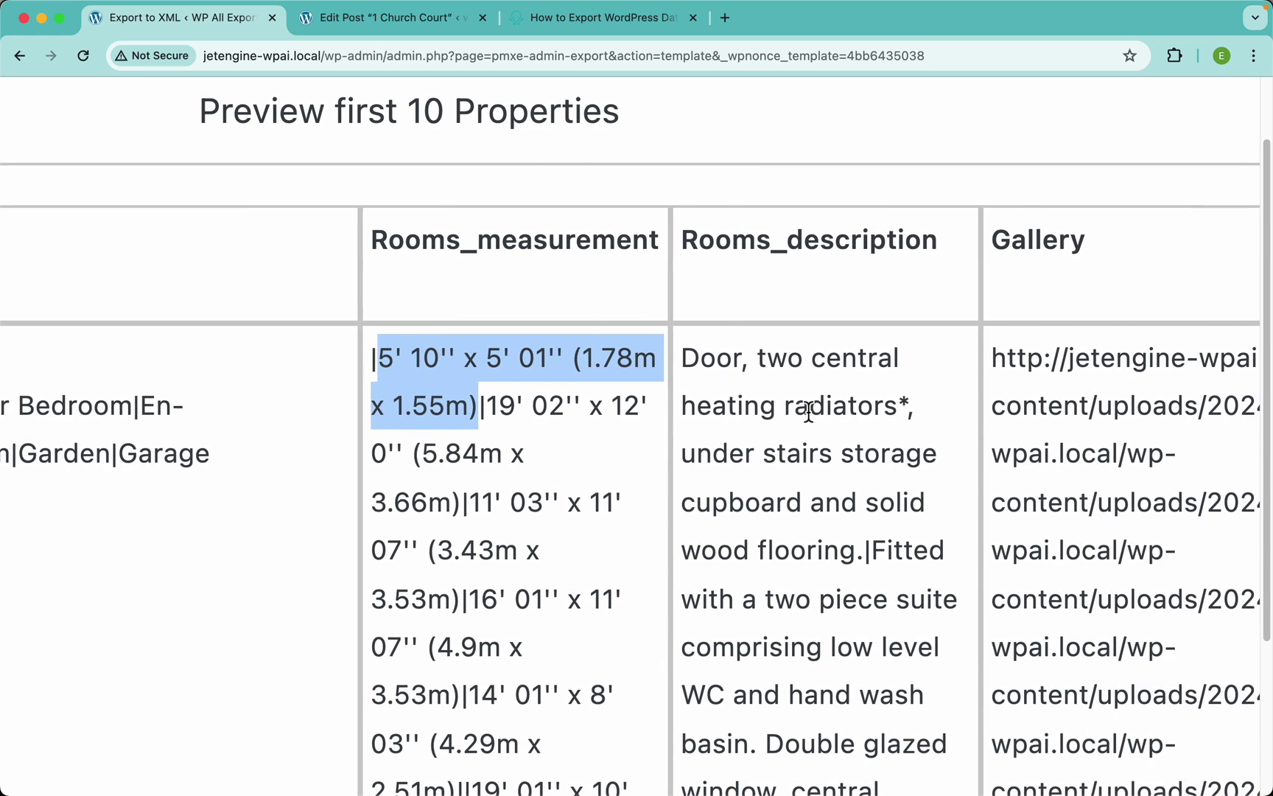
{"action": "scroll", "coordinate": [810, 424], "scroll_direction": "down", "scroll_amount": 3}
{"action": "left_click_drag", "start_coordinate": [863, 453], "coordinate": [844, 786]}
{"action": "scroll", "coordinate": [879, 676], "scroll_direction": "down", "scroll_amount": 4}
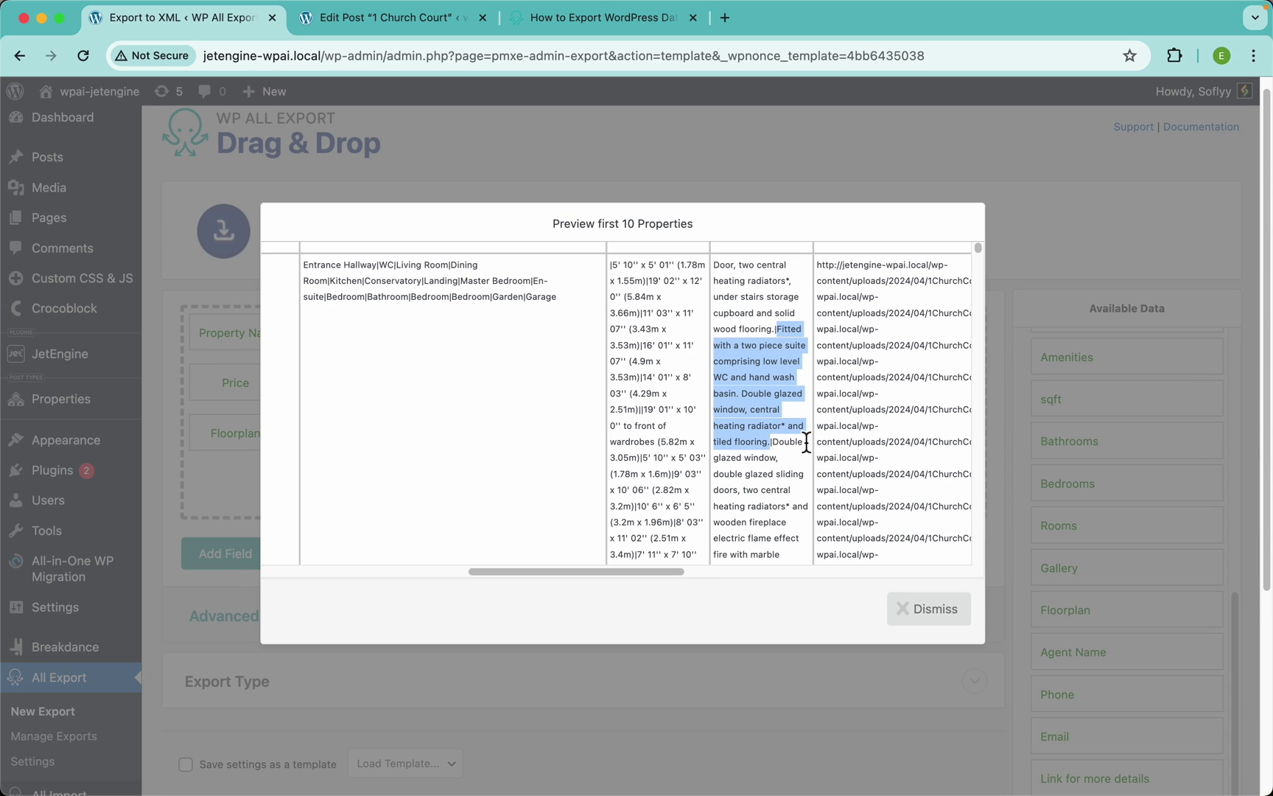
{"action": "left_click", "coordinate": [760, 377]}
{"action": "scroll", "coordinate": [619, 410], "scroll_direction": "up", "scroll_amount": 2}
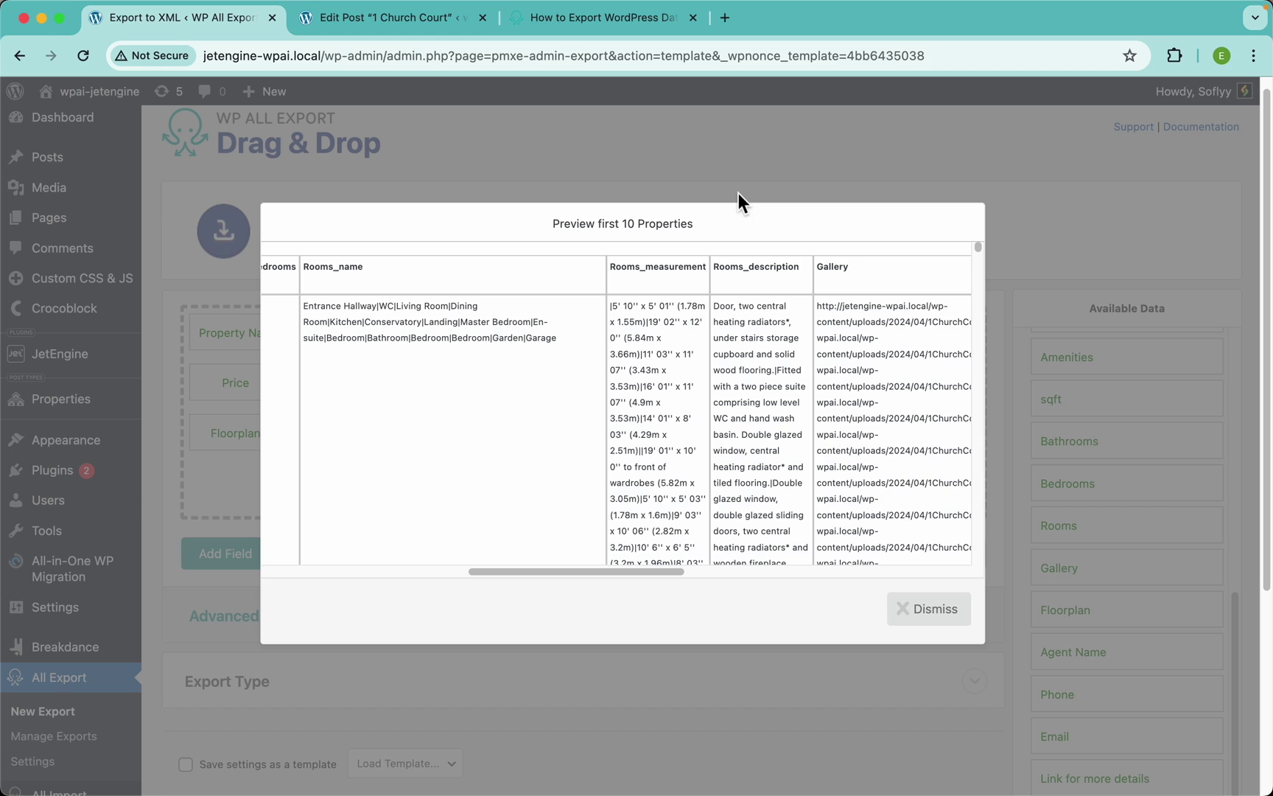
Enable 'Display each repeater row in its own csv line' for the Rooms field and save
{"action": "left_click", "coordinate": [729, 151]}
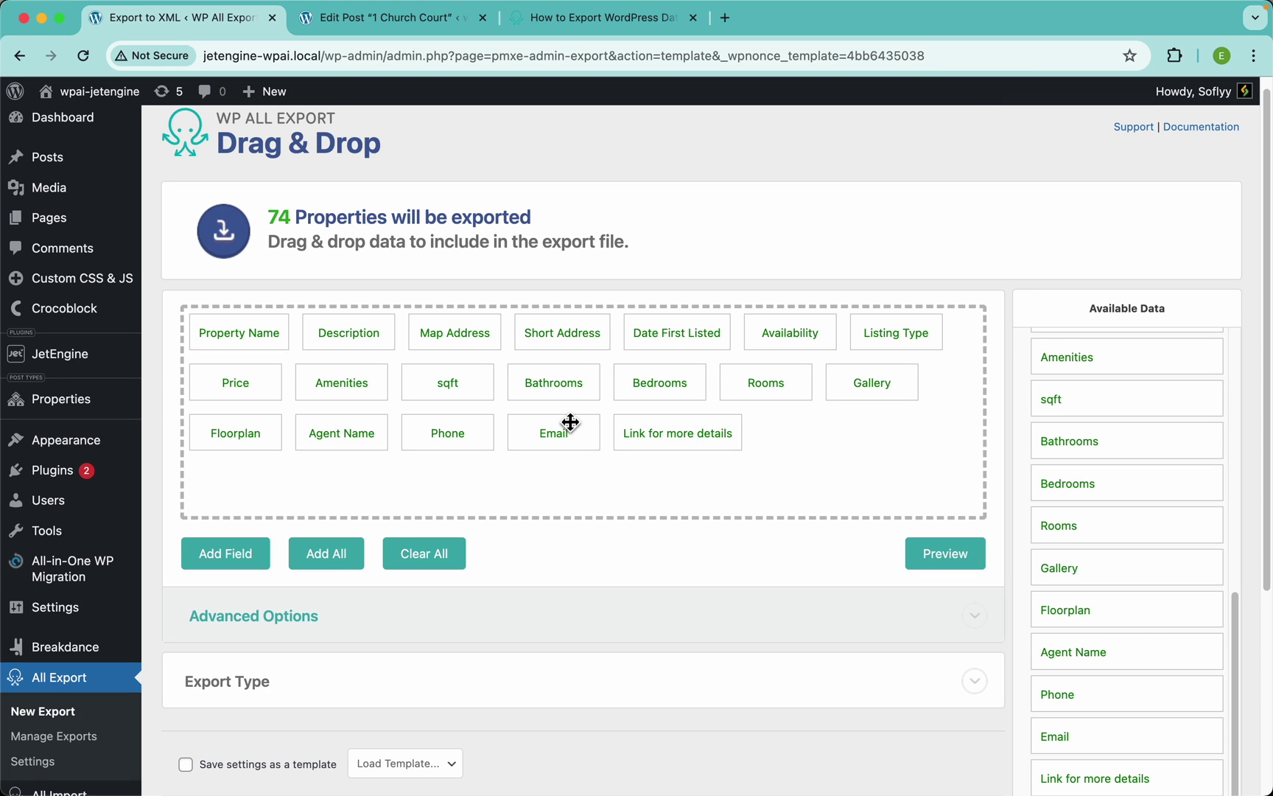
{"action": "left_click", "coordinate": [766, 384]}
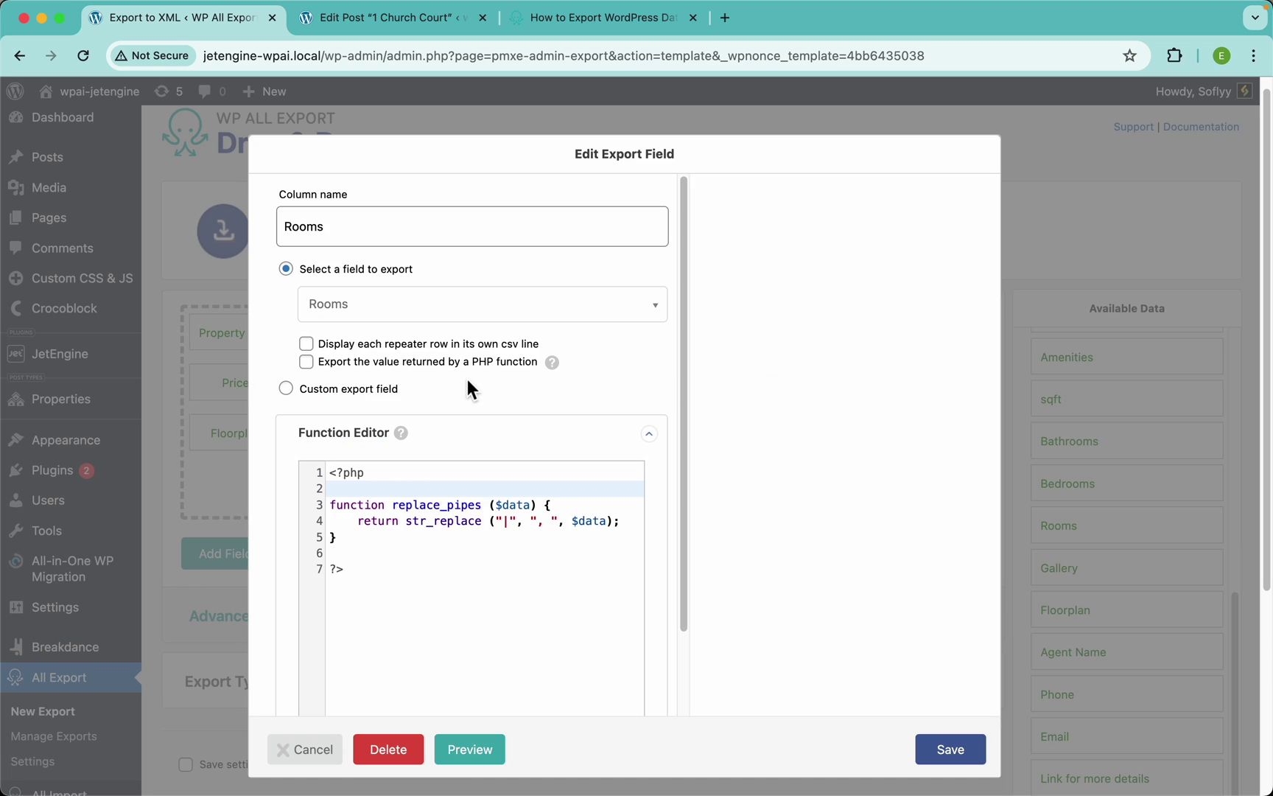
{"action": "left_click", "coordinate": [370, 343]}
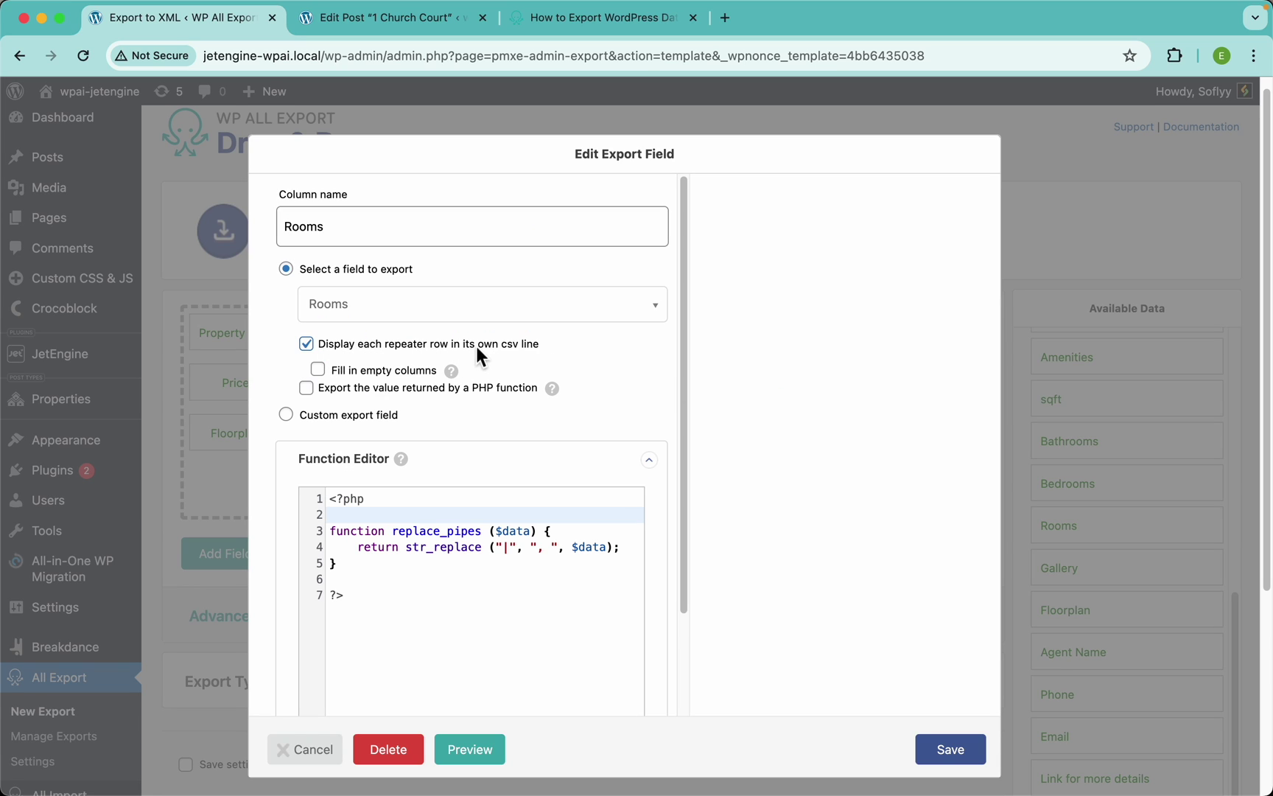
{"action": "left_click", "coordinate": [940, 748]}
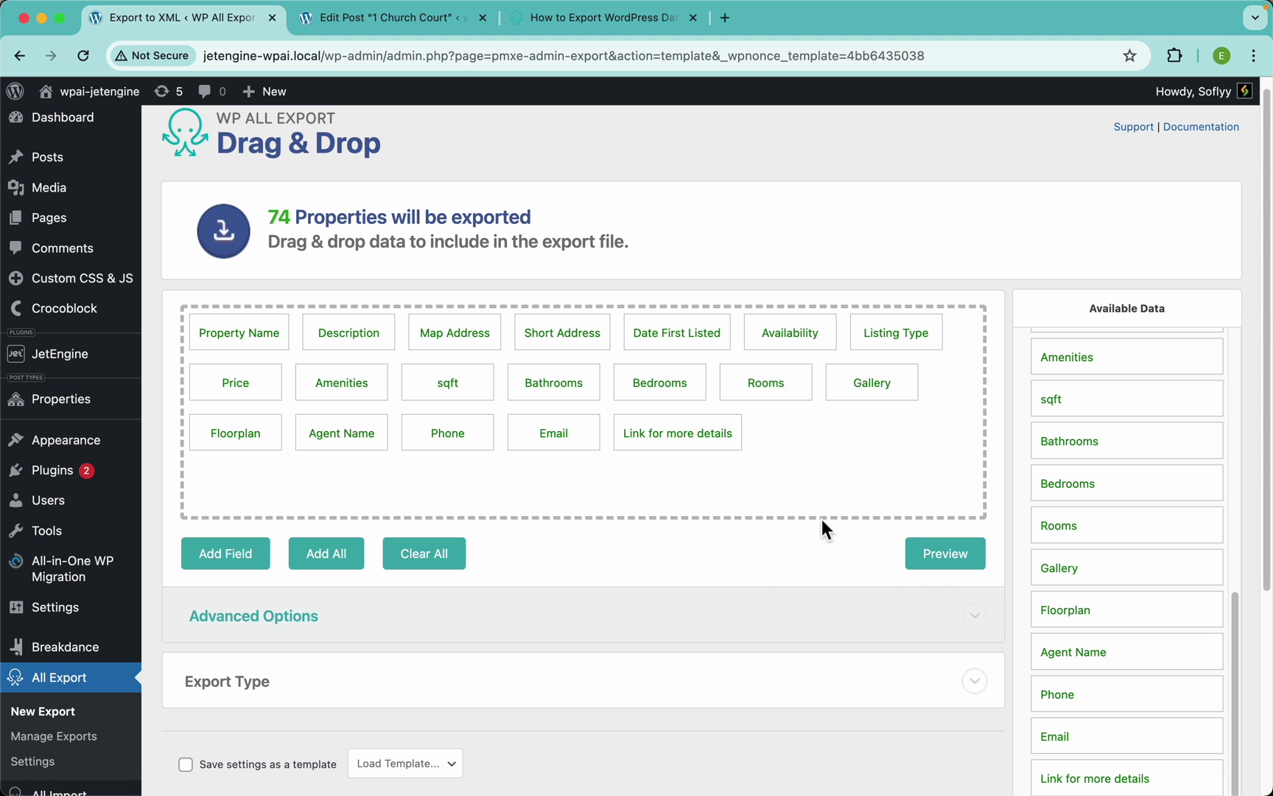
Preview the export to confirm Entrance Hallway, WC and Living Room appear as separate rows
{"action": "left_click", "coordinate": [956, 558]}
{"action": "scroll", "coordinate": [862, 428], "scroll_direction": "right", "scroll_amount": 10}
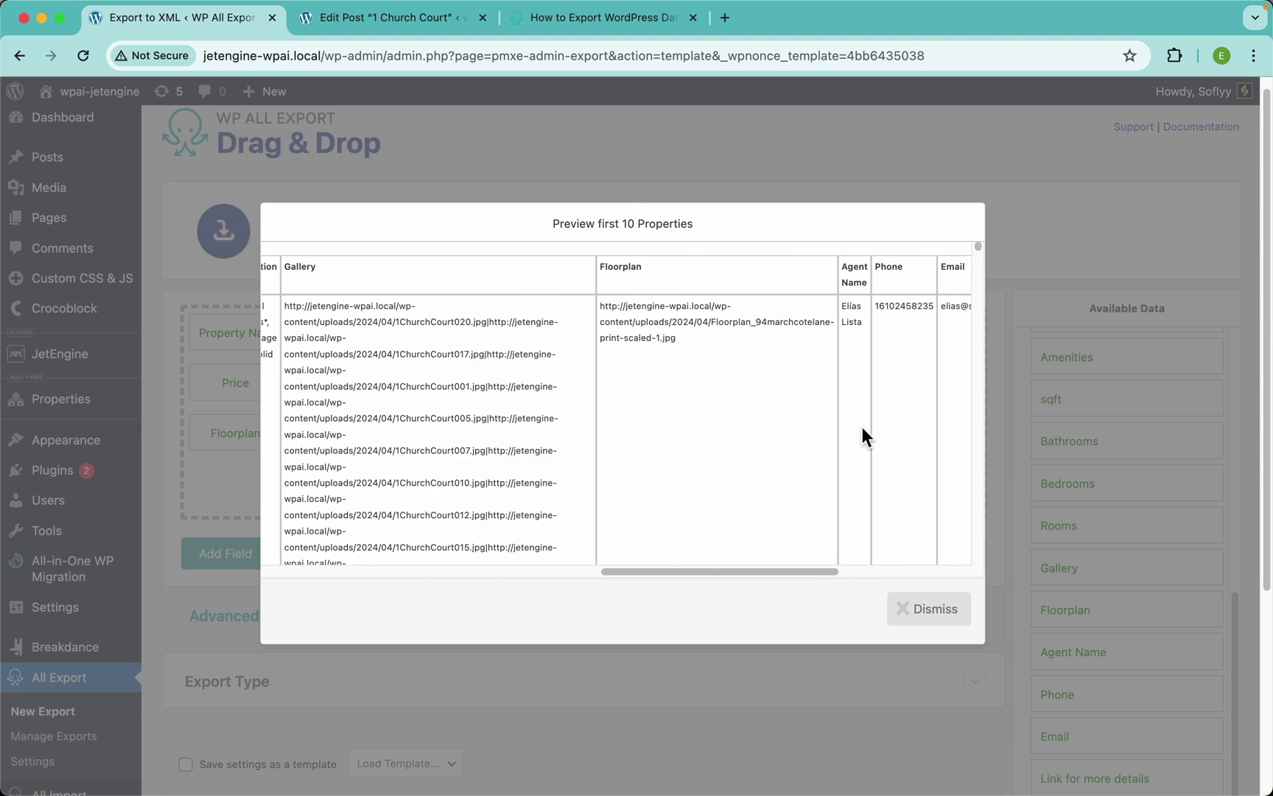
{"action": "scroll", "coordinate": [862, 429], "scroll_direction": "left", "scroll_amount": 8}
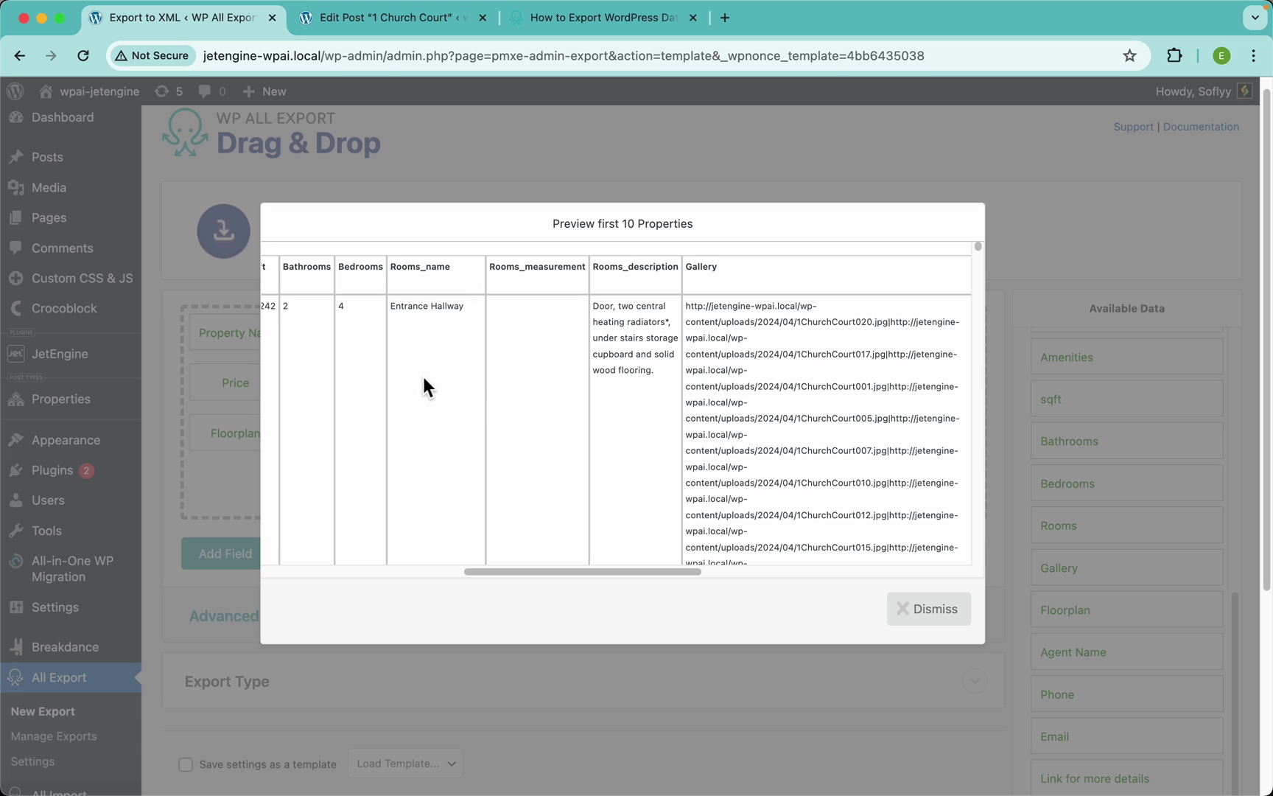
{"action": "scroll", "coordinate": [524, 386], "scroll_direction": "down", "scroll_amount": 10}
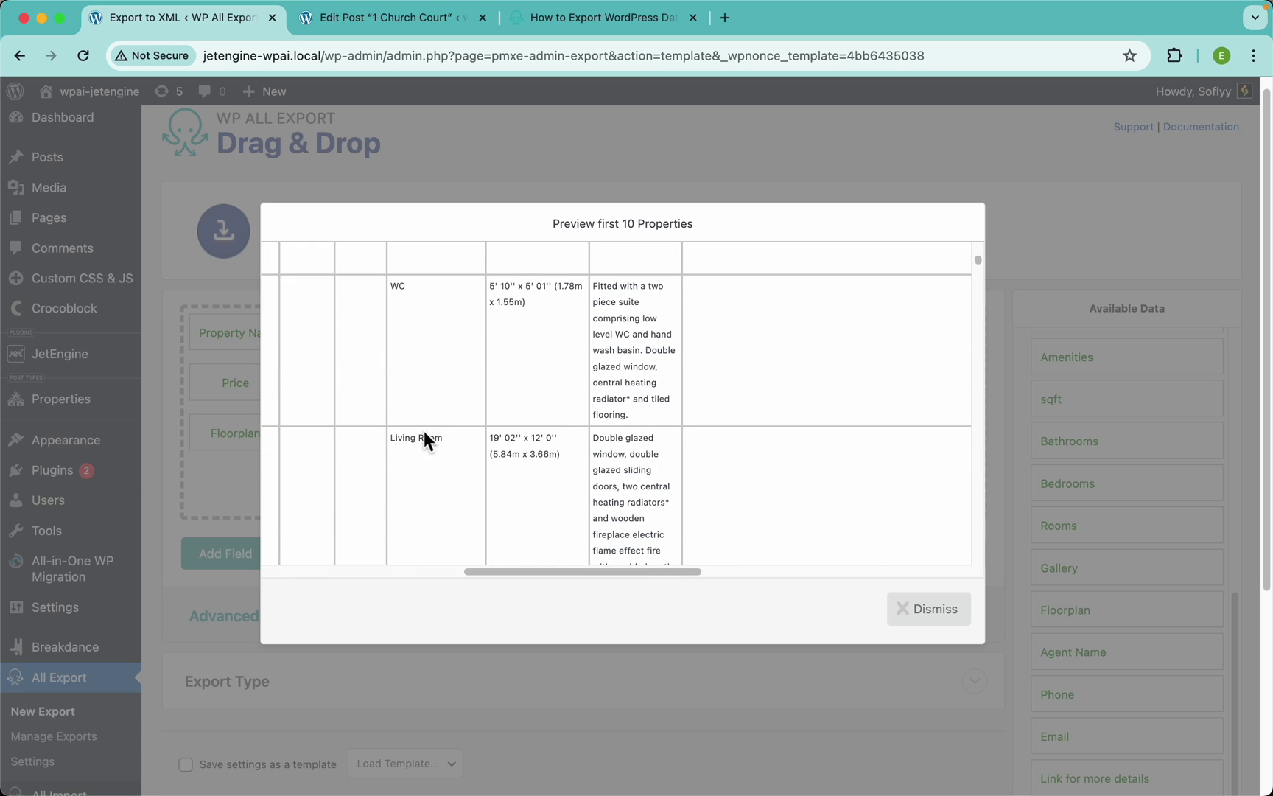
{"action": "scroll", "coordinate": [431, 448], "scroll_direction": "down", "scroll_amount": 5}
{"action": "scroll", "coordinate": [472, 440], "scroll_direction": "up", "scroll_amount": 5}
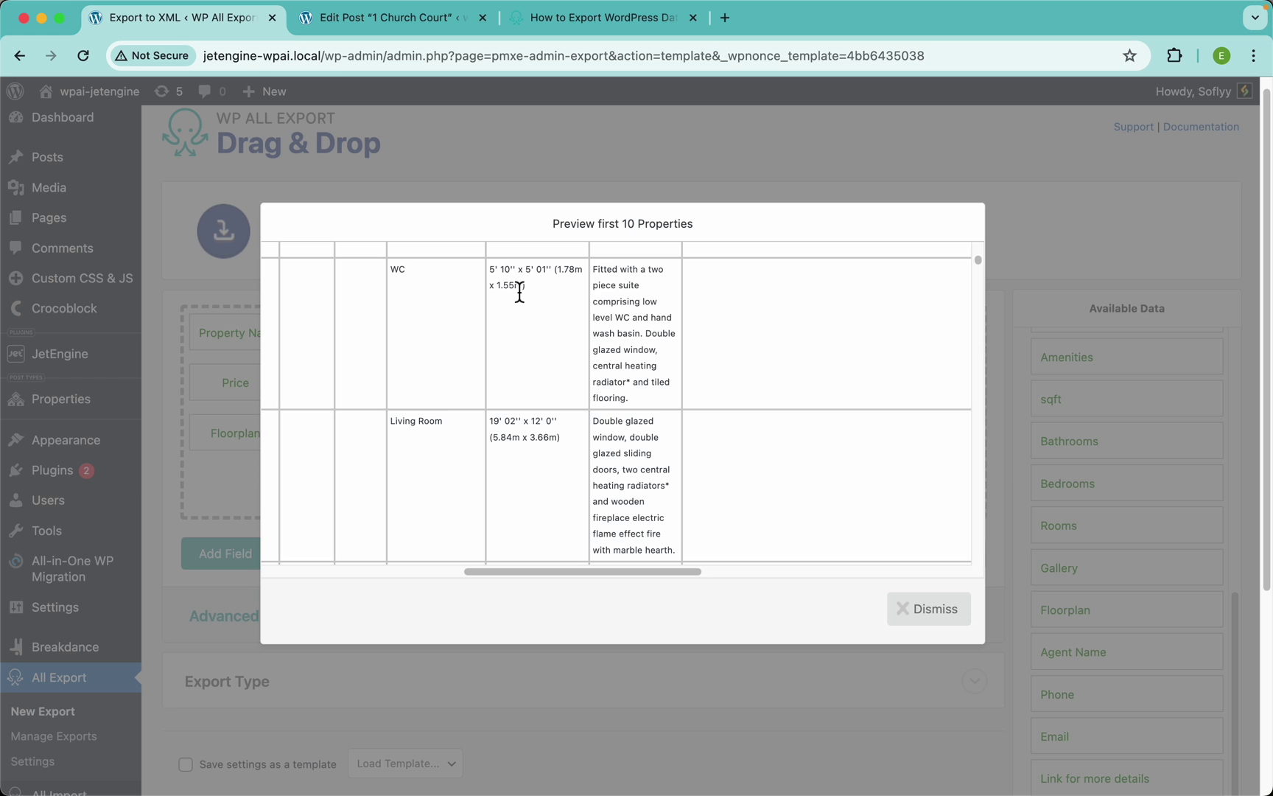
{"action": "scroll", "coordinate": [514, 341], "scroll_direction": "left", "scroll_amount": 10}
{"action": "scroll", "coordinate": [514, 341], "scroll_direction": "left", "scroll_amount": 3}
{"action": "scroll", "coordinate": [514, 341], "scroll_direction": "down", "scroll_amount": 5}
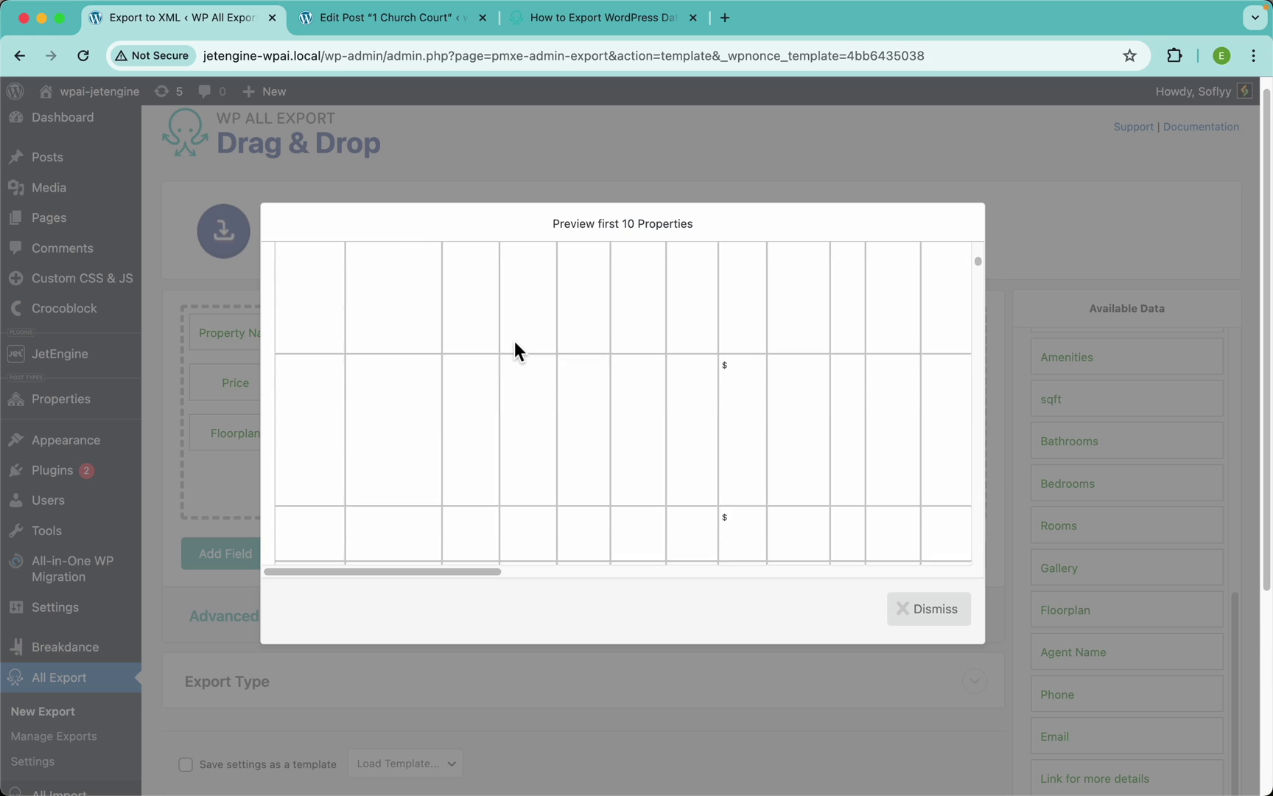
{"action": "scroll", "coordinate": [514, 341], "scroll_direction": "up", "scroll_amount": 5}
{"action": "scroll", "coordinate": [515, 341], "scroll_direction": "down", "scroll_amount": 5}
{"action": "scroll", "coordinate": [512, 339], "scroll_direction": "down", "scroll_amount": 2}
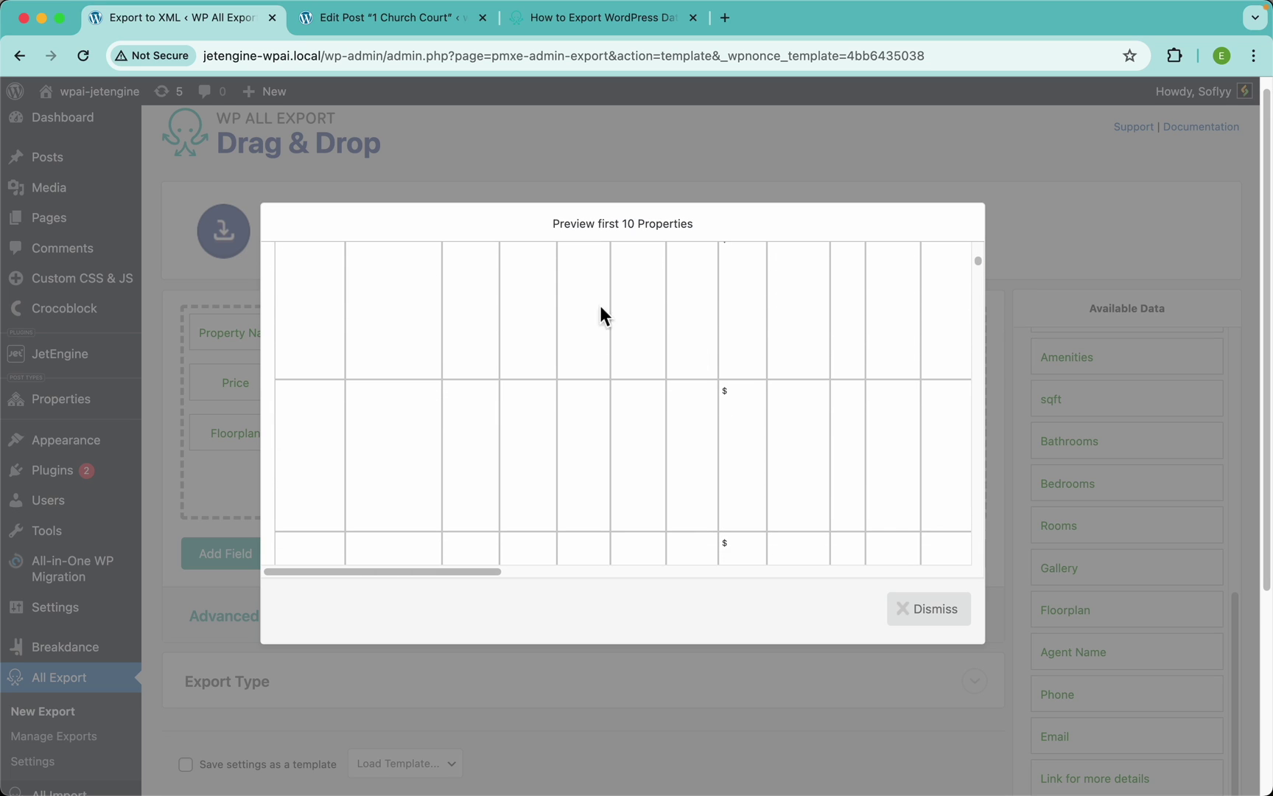
{"action": "scroll", "coordinate": [593, 438], "scroll_direction": "up", "scroll_amount": 8}
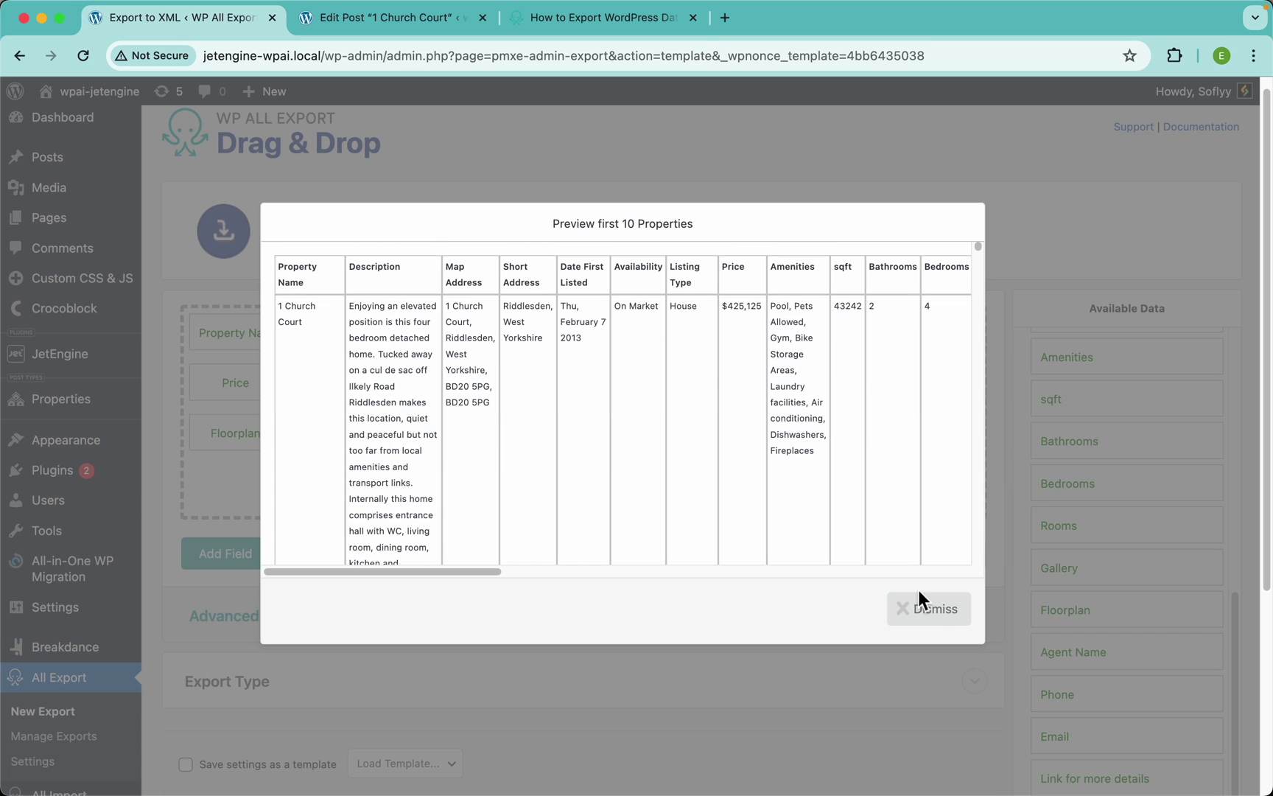
{"action": "left_click", "coordinate": [933, 625]}
Enable 'Fill in empty columns' for the Rooms field and save
{"action": "left_click", "coordinate": [786, 382]}
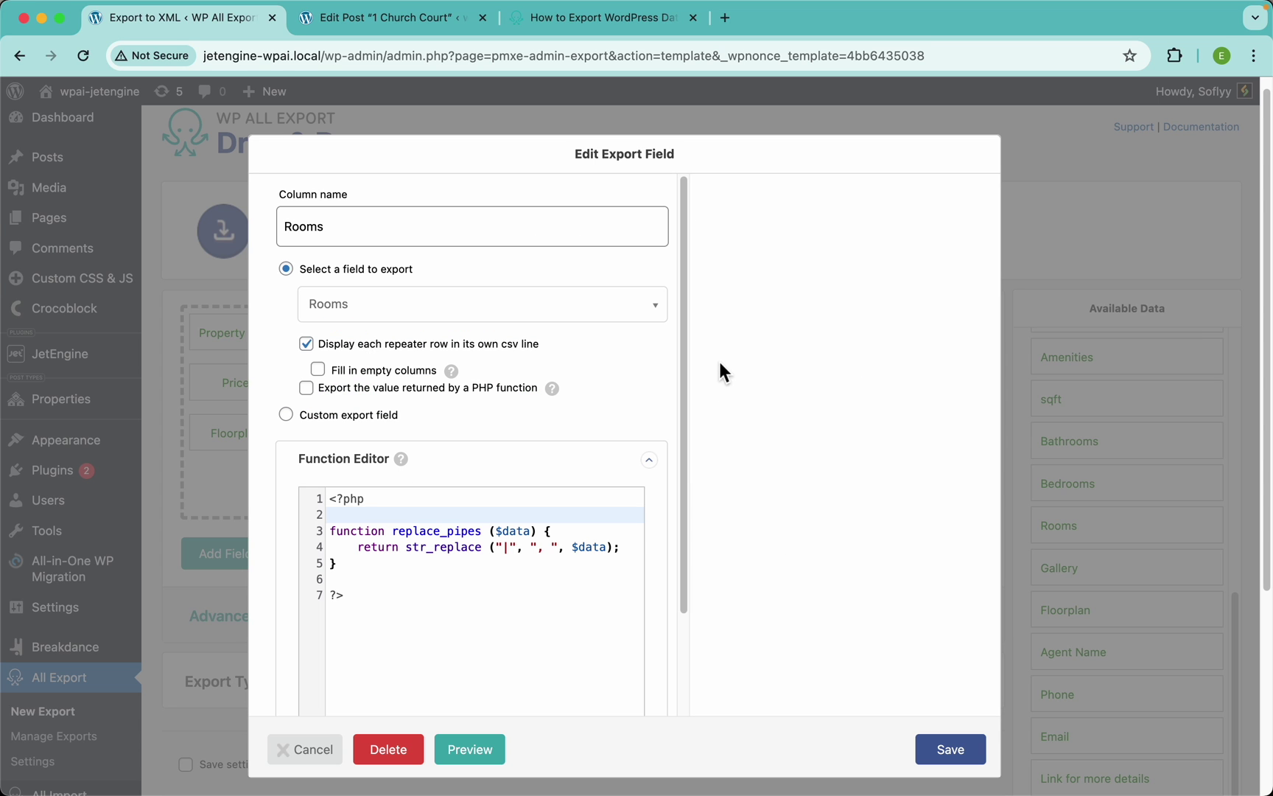
{"action": "left_click", "coordinate": [377, 373]}
{"action": "mouse_move", "coordinate": [453, 374]}
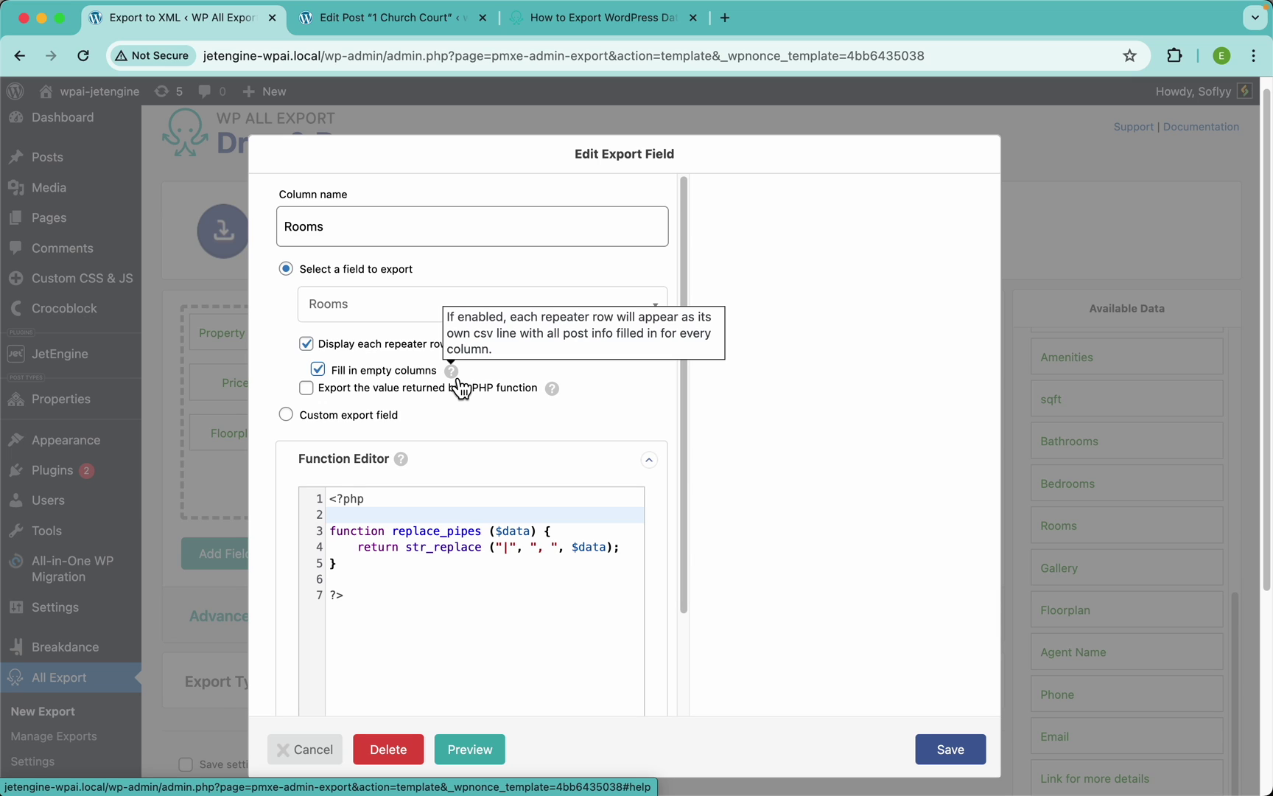
{"action": "left_click", "coordinate": [960, 757]}
Preview the export to check room rows like WC now show price, amenities and bedrooms
{"action": "left_click", "coordinate": [961, 566]}
{"action": "scroll", "coordinate": [871, 451], "scroll_direction": "right", "scroll_amount": 10}
{"action": "scroll", "coordinate": [870, 443], "scroll_direction": "right", "scroll_amount": 5}
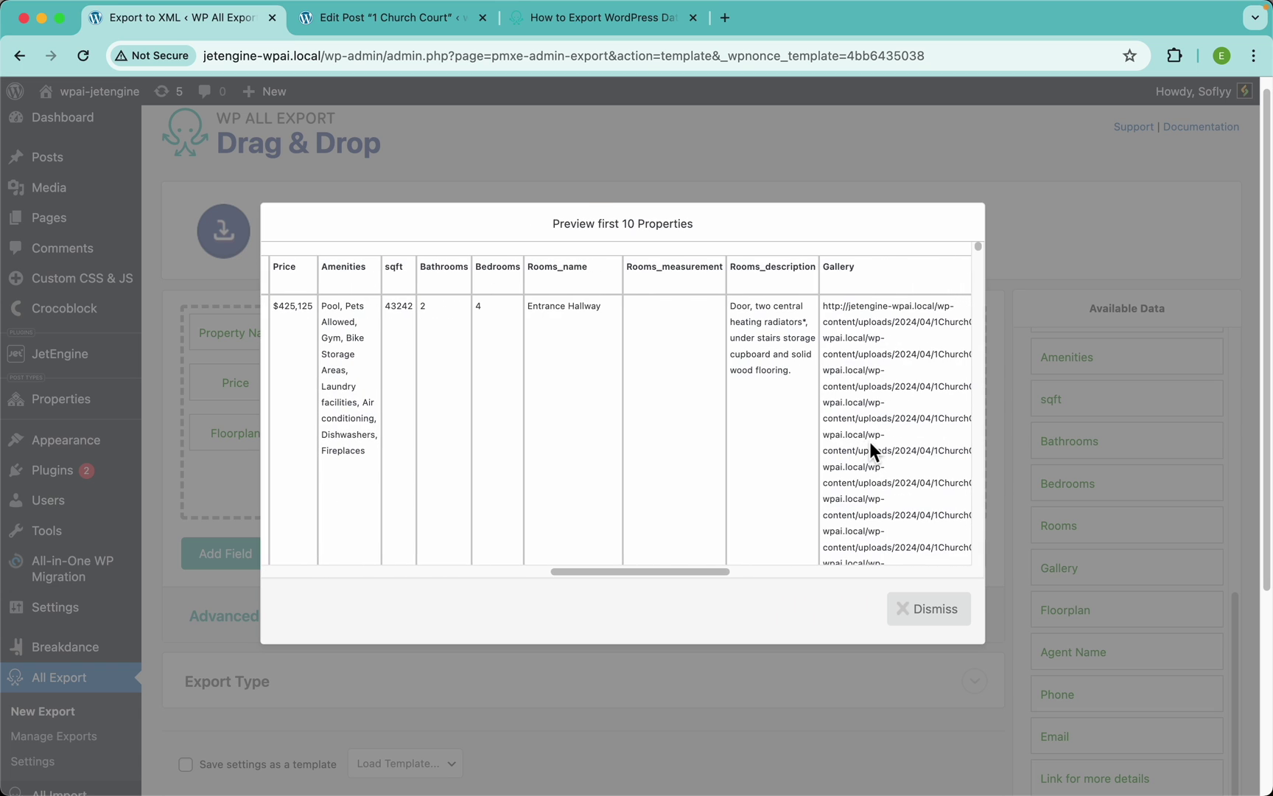
{"action": "scroll", "coordinate": [662, 453], "scroll_direction": "down", "scroll_amount": 5}
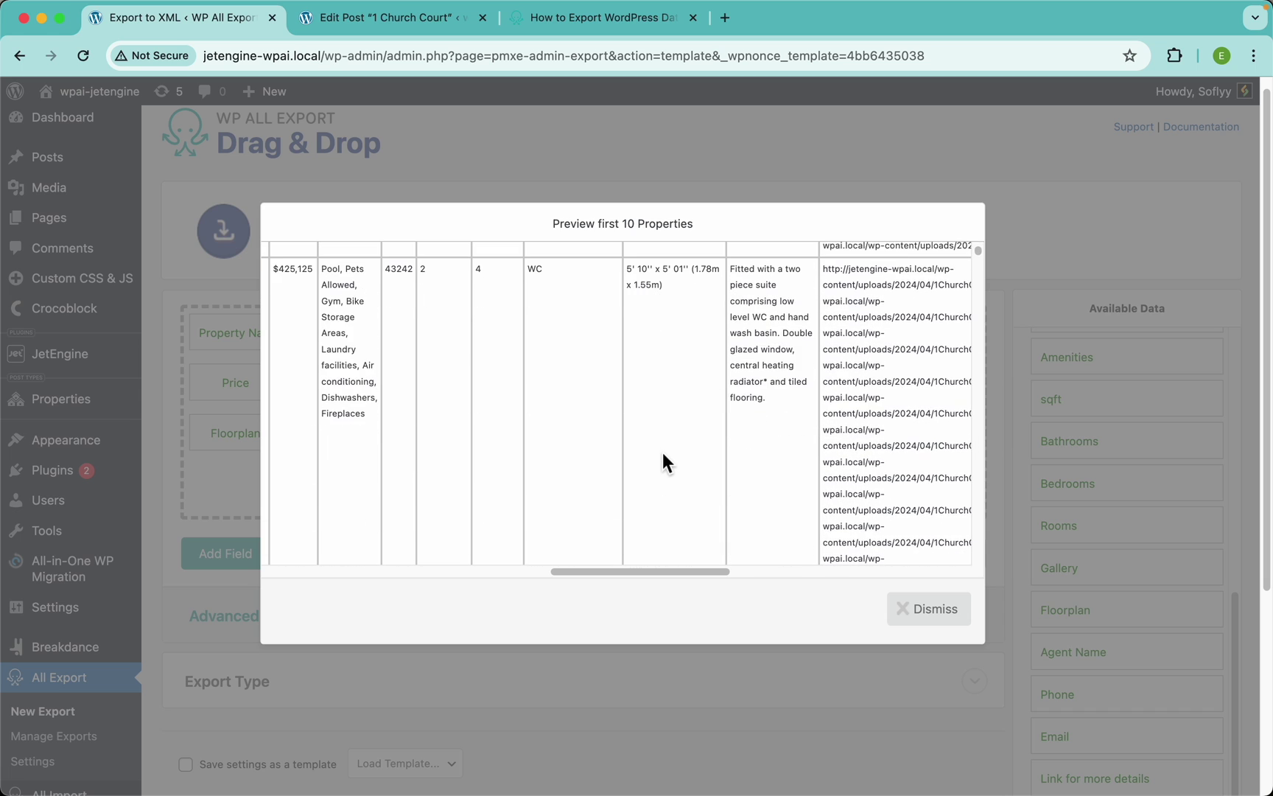
{"action": "scroll", "coordinate": [584, 326], "scroll_direction": "down", "scroll_amount": 5}
{"action": "scroll", "coordinate": [568, 390], "scroll_direction": "left", "scroll_amount": 3}
{"action": "scroll", "coordinate": [568, 389], "scroll_direction": "left", "scroll_amount": 3}
{"action": "scroll", "coordinate": [568, 390], "scroll_direction": "up", "scroll_amount": 5}
{"action": "scroll", "coordinate": [568, 390], "scroll_direction": "down", "scroll_amount": 2}
{"action": "scroll", "coordinate": [568, 391], "scroll_direction": "down", "scroll_amount": 3}
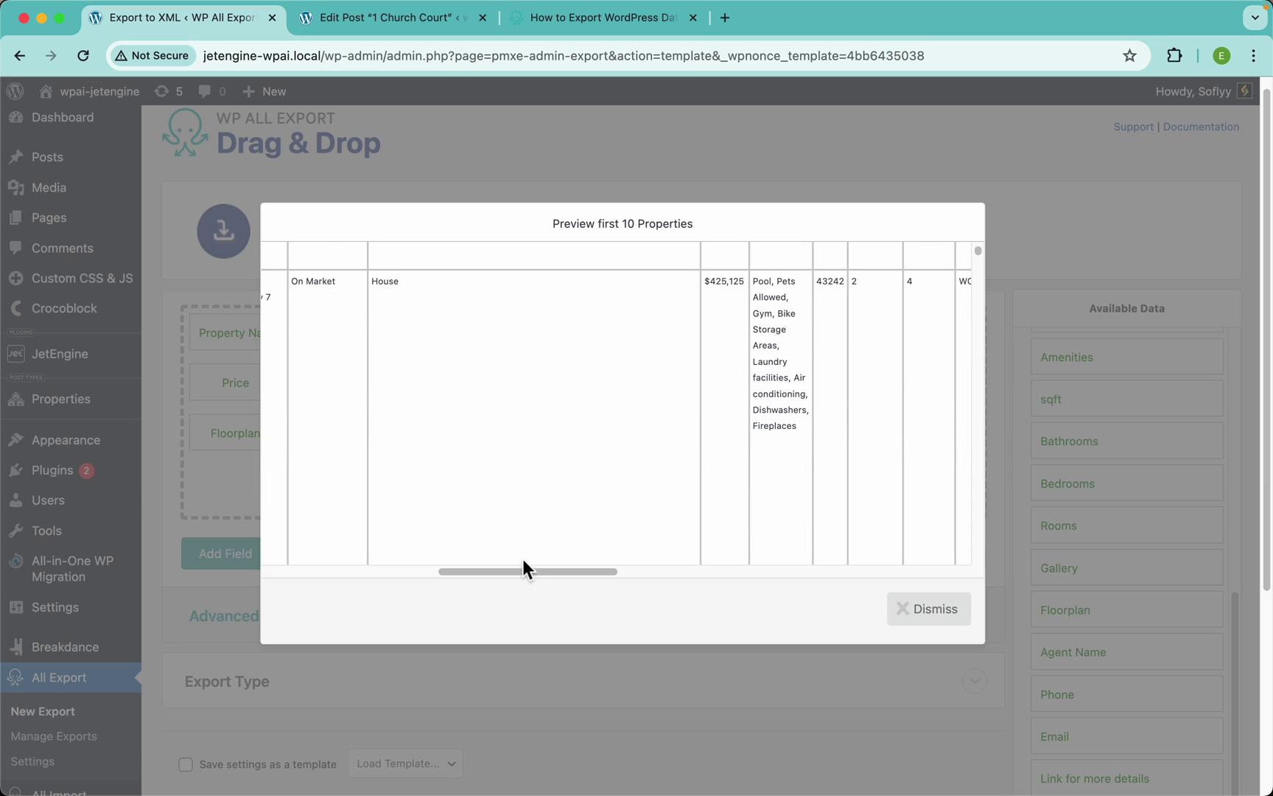
{"action": "left_click_drag", "start_coordinate": [520, 571], "coordinate": [325, 569]}
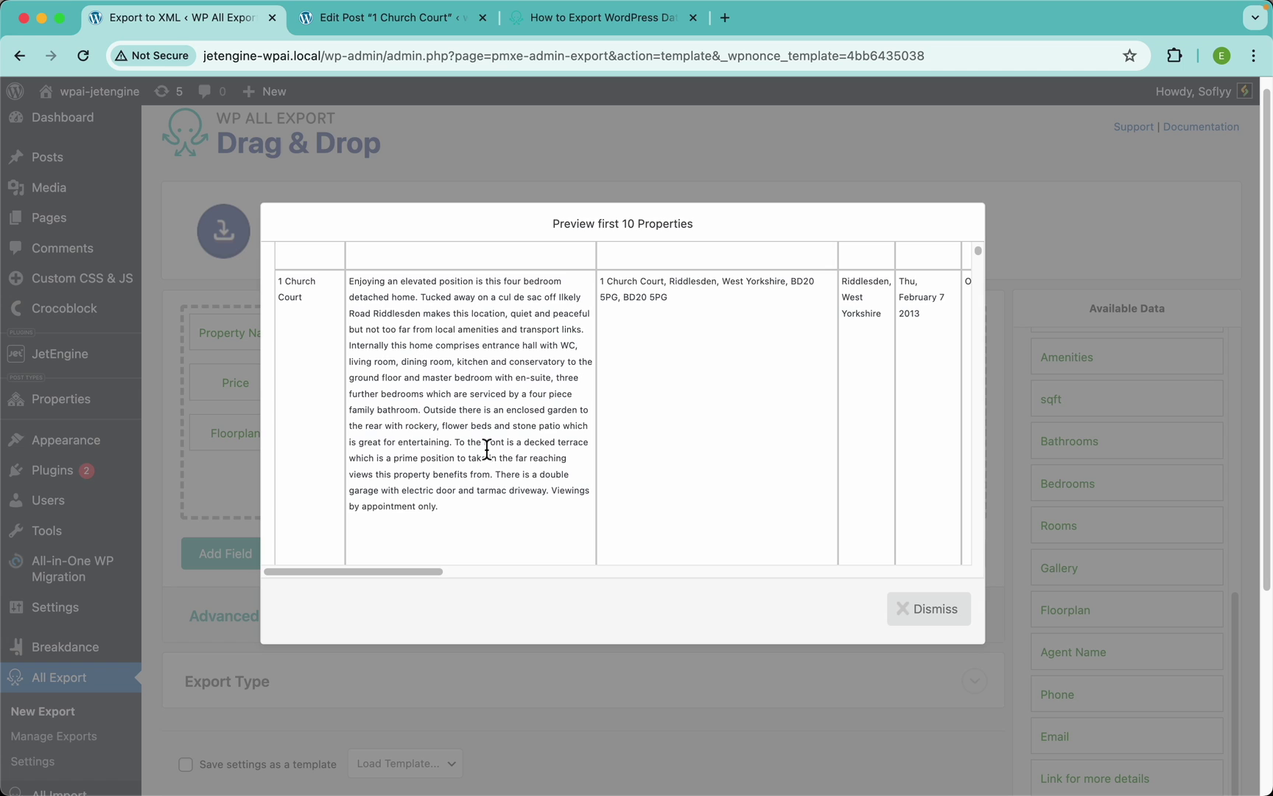
{"action": "left_click", "coordinate": [936, 617]}
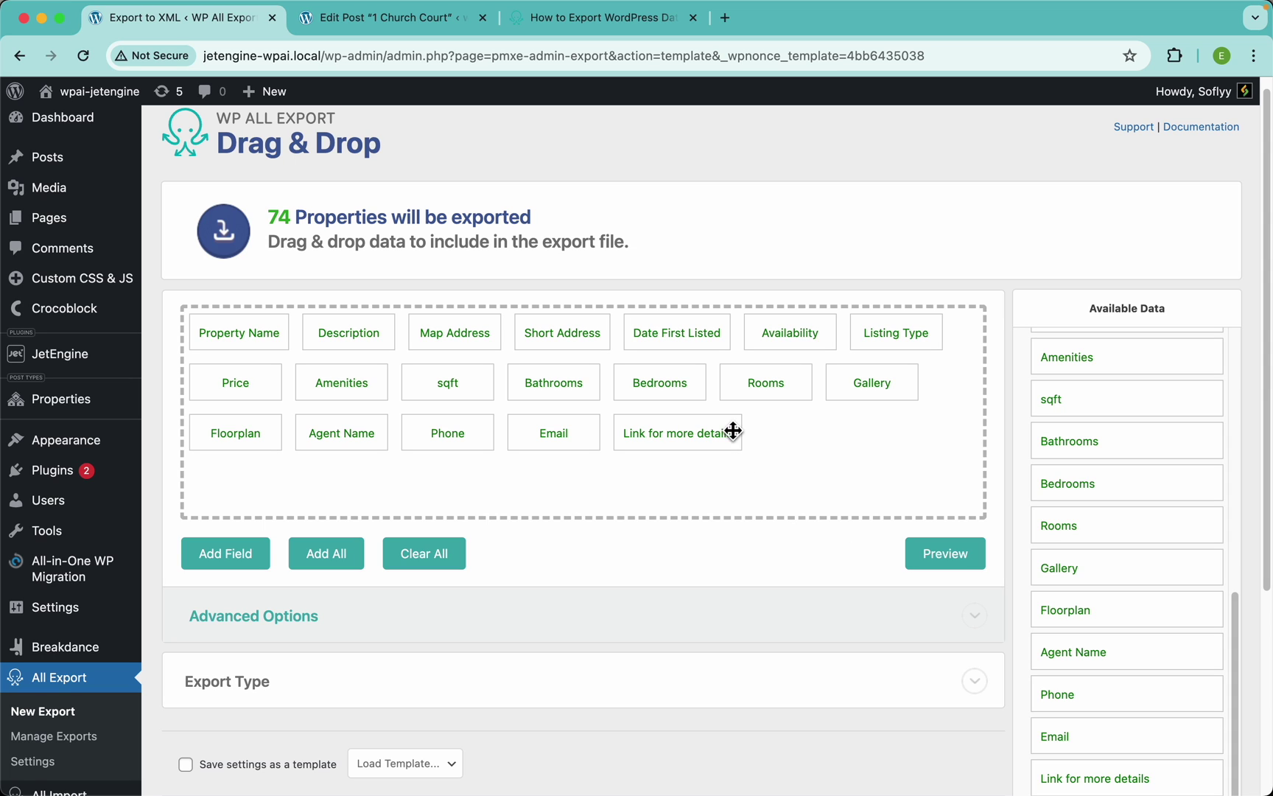
Keep Media URL as the Gallery field's value format and save it
{"action": "left_click", "coordinate": [884, 385]}
{"action": "left_click", "coordinate": [437, 375]}
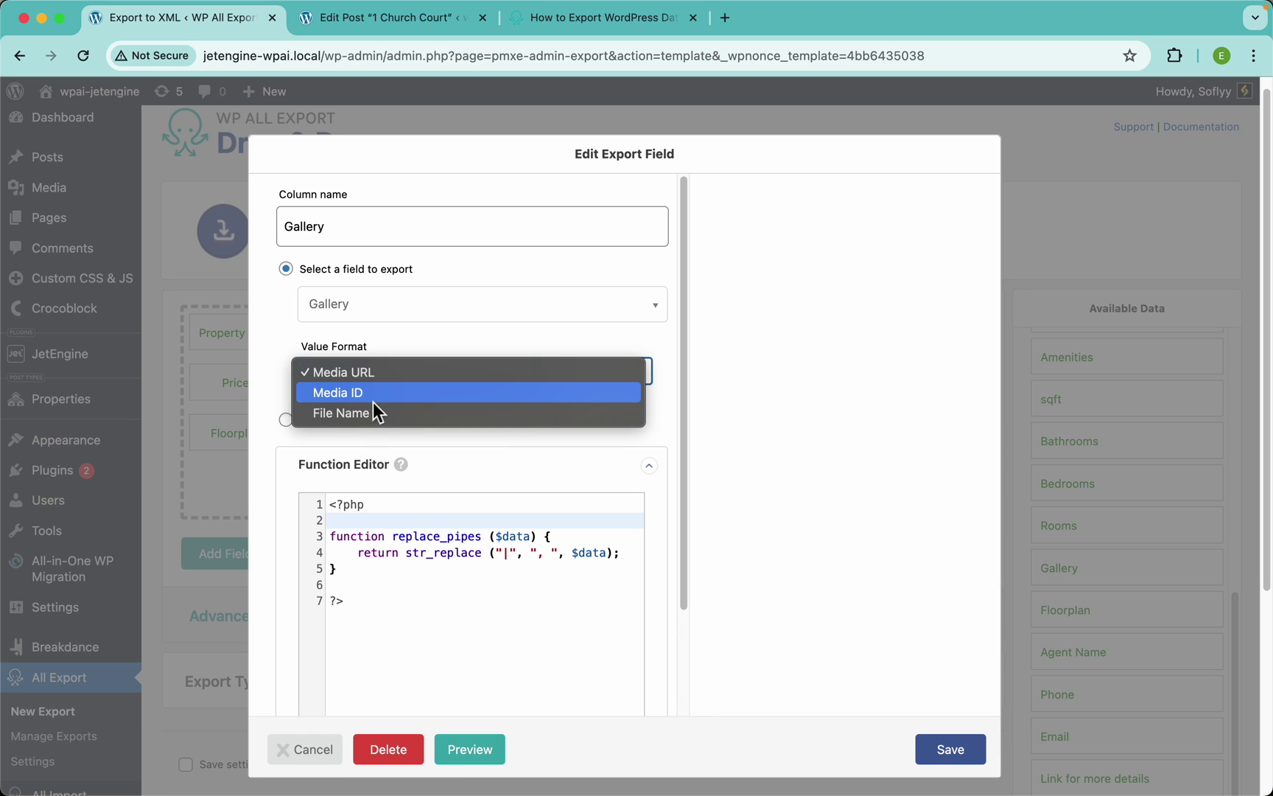
{"action": "left_click", "coordinate": [778, 491]}
{"action": "left_click", "coordinate": [968, 764]}
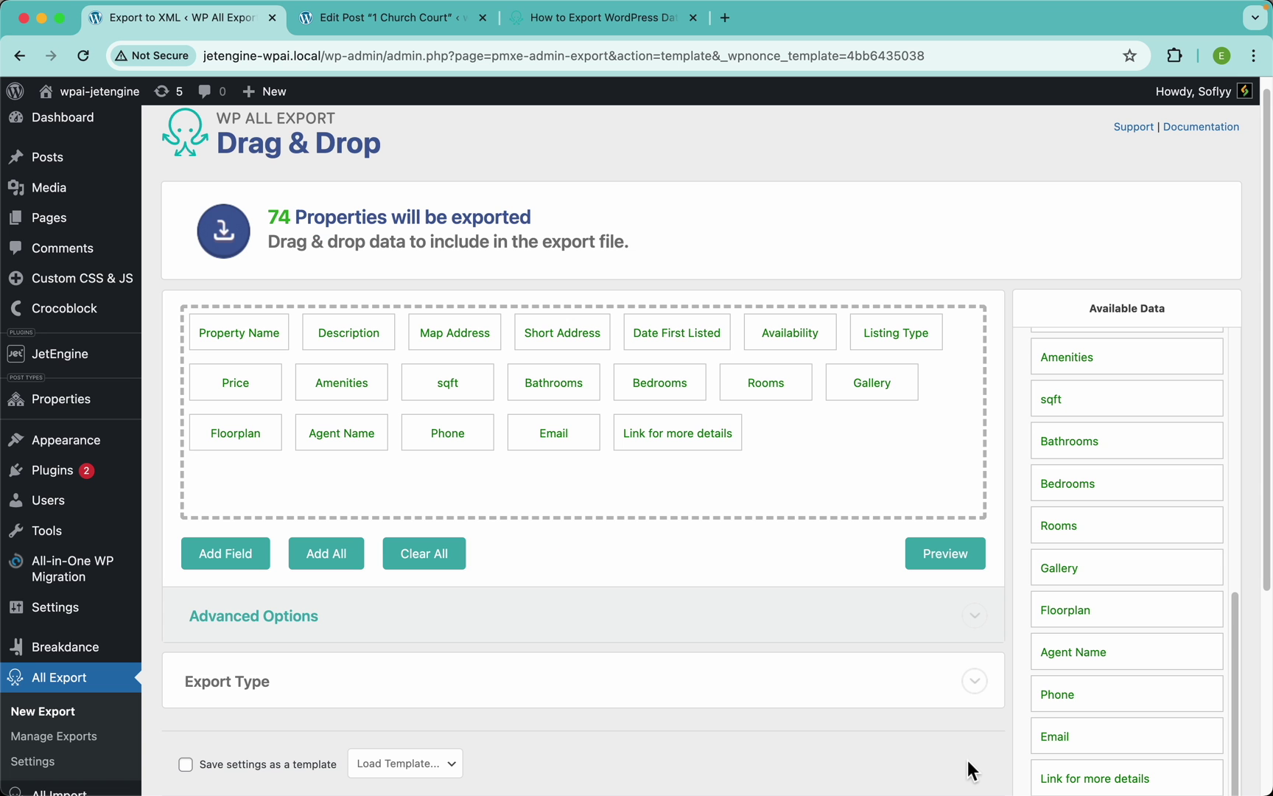
Preview the export and open the first Gallery URL, 1ChurchCourt020.jpg, in a new tab to confirm it loads
{"action": "left_click", "coordinate": [944, 558]}
{"action": "scroll", "coordinate": [844, 372], "scroll_direction": "right", "scroll_amount": 5}
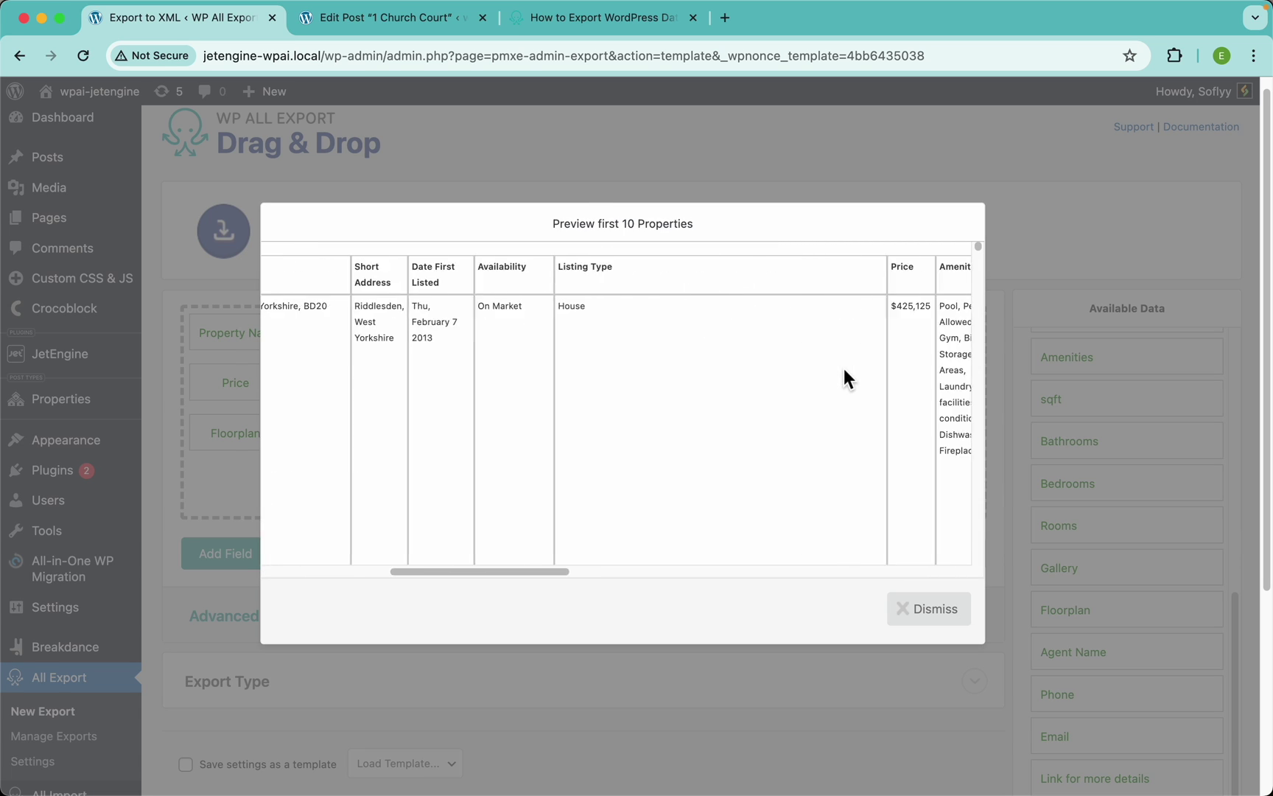
{"action": "scroll", "coordinate": [843, 368], "scroll_direction": "right", "scroll_amount": 10}
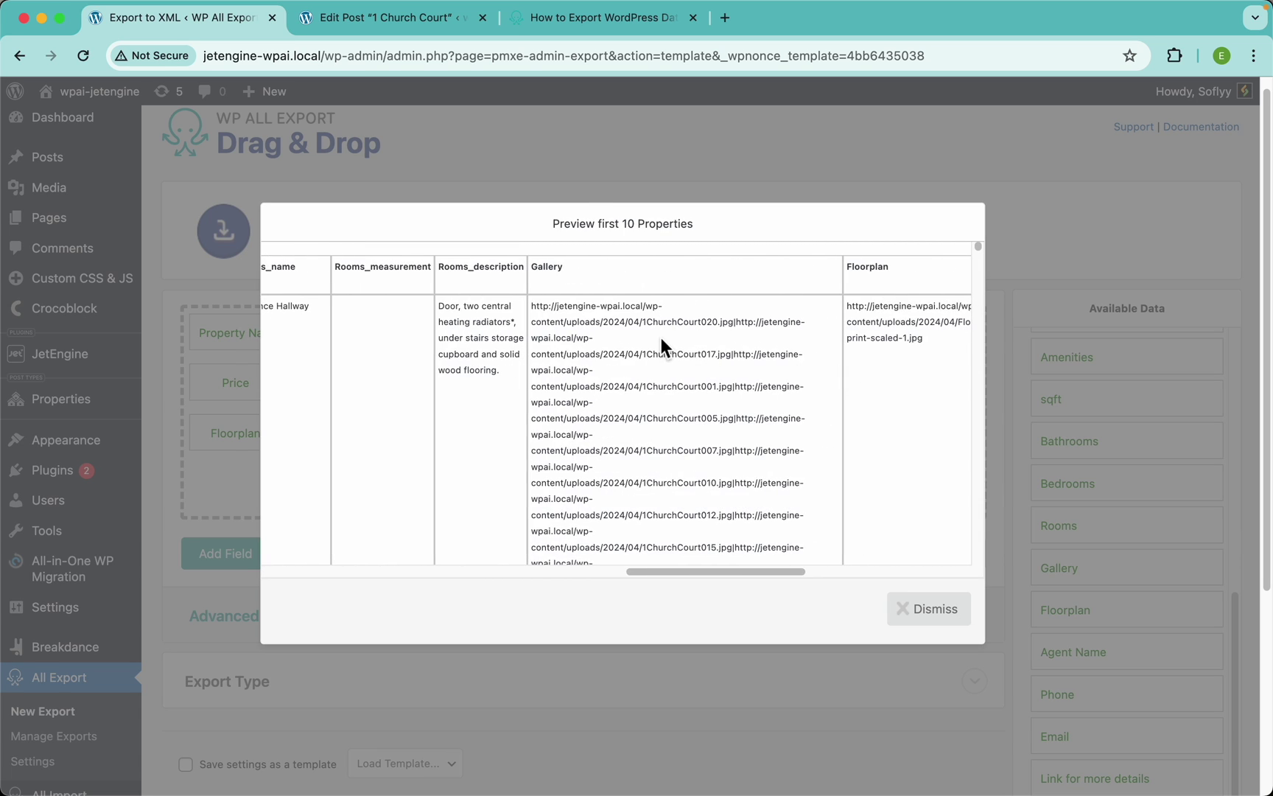
{"action": "scroll", "coordinate": [660, 338], "scroll_direction": "up", "scroll_amount": 5, "text": "ctrl"}
{"action": "left_click_drag", "start_coordinate": [183, 291], "coordinate": [782, 355]}
{"action": "key", "text": "super+c"}
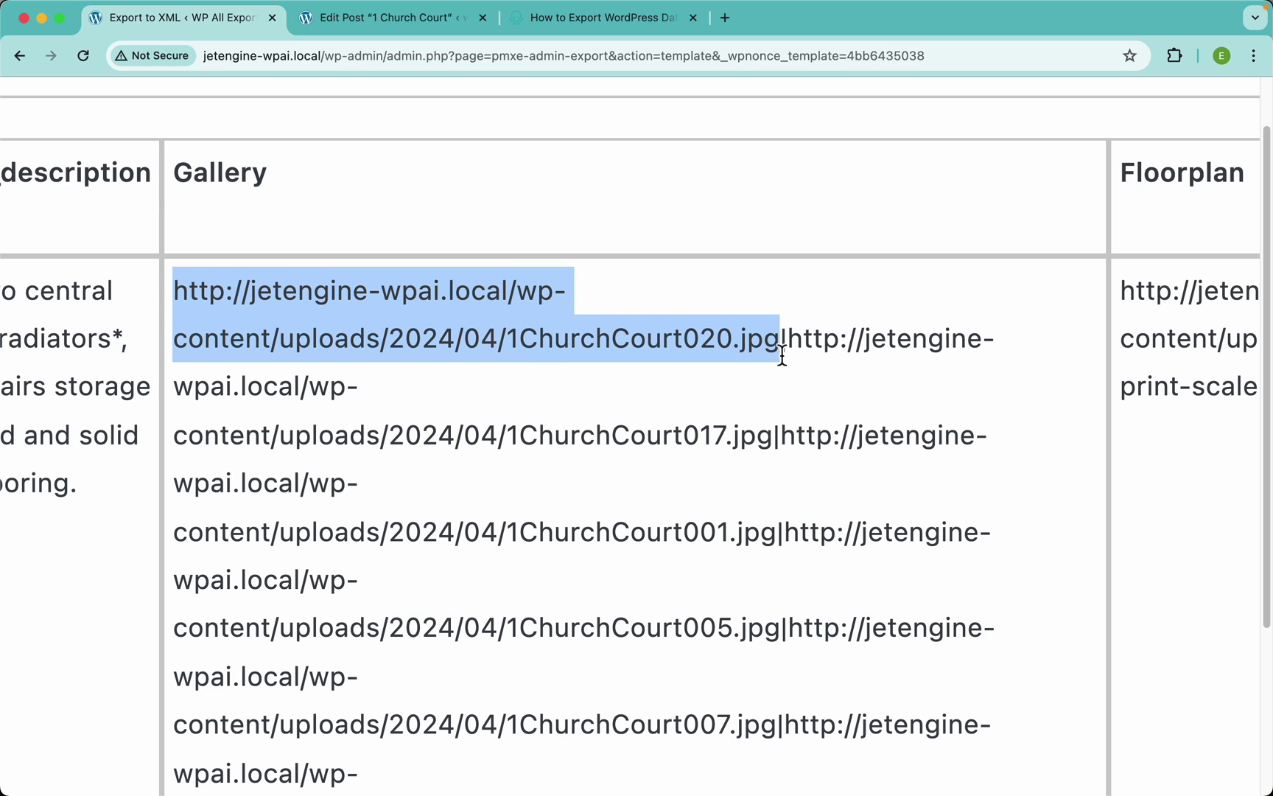
{"action": "key", "text": "super+t"}
{"action": "key", "text": "super+v"}
{"action": "key", "text": "Return"}
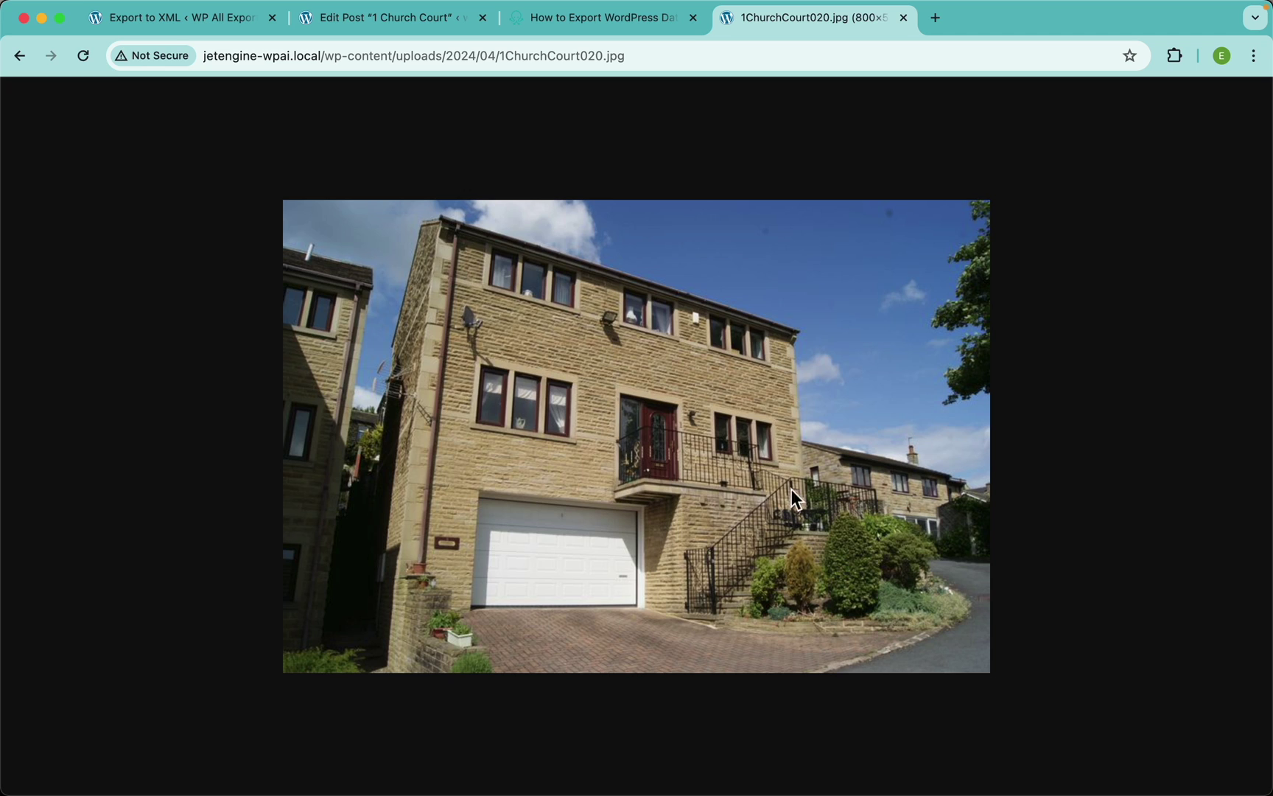
{"action": "key", "text": "super+w"}
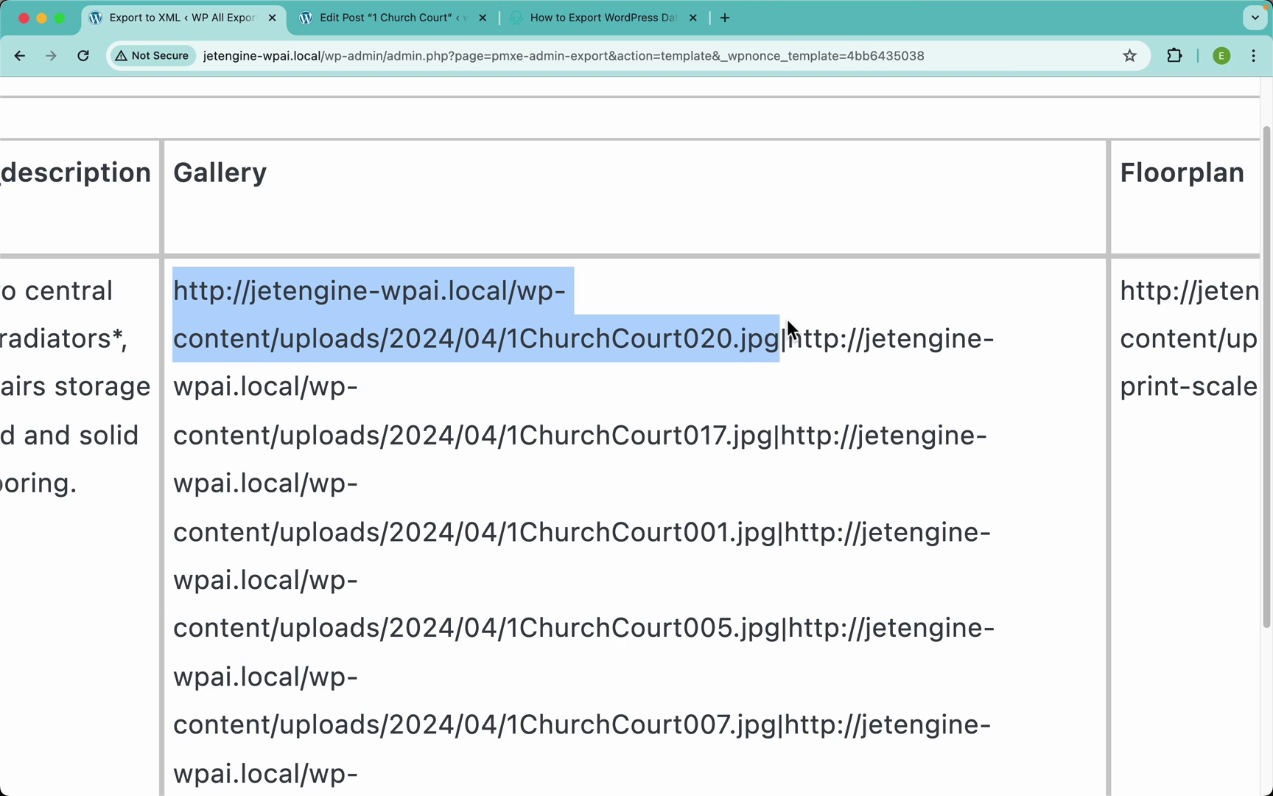
Inspect the separator between Gallery image URLs and reset the page zoom
{"action": "left_click", "coordinate": [788, 325]}
{"action": "left_click_drag", "start_coordinate": [789, 338], "coordinate": [781, 338]}
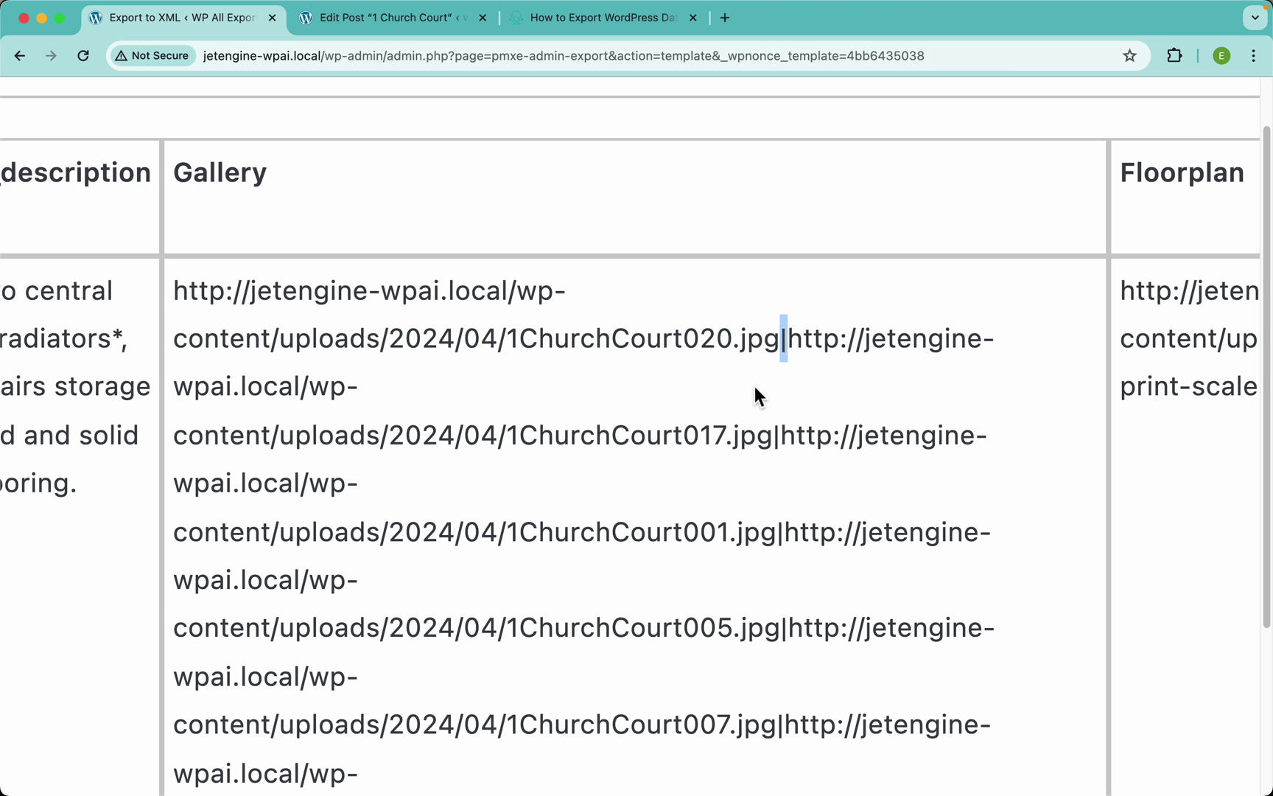
{"action": "left_click", "coordinate": [543, 406]}
{"action": "key", "text": "super+0"}
{"action": "scroll", "coordinate": [719, 359], "scroll_direction": "right", "scroll_amount": 10}
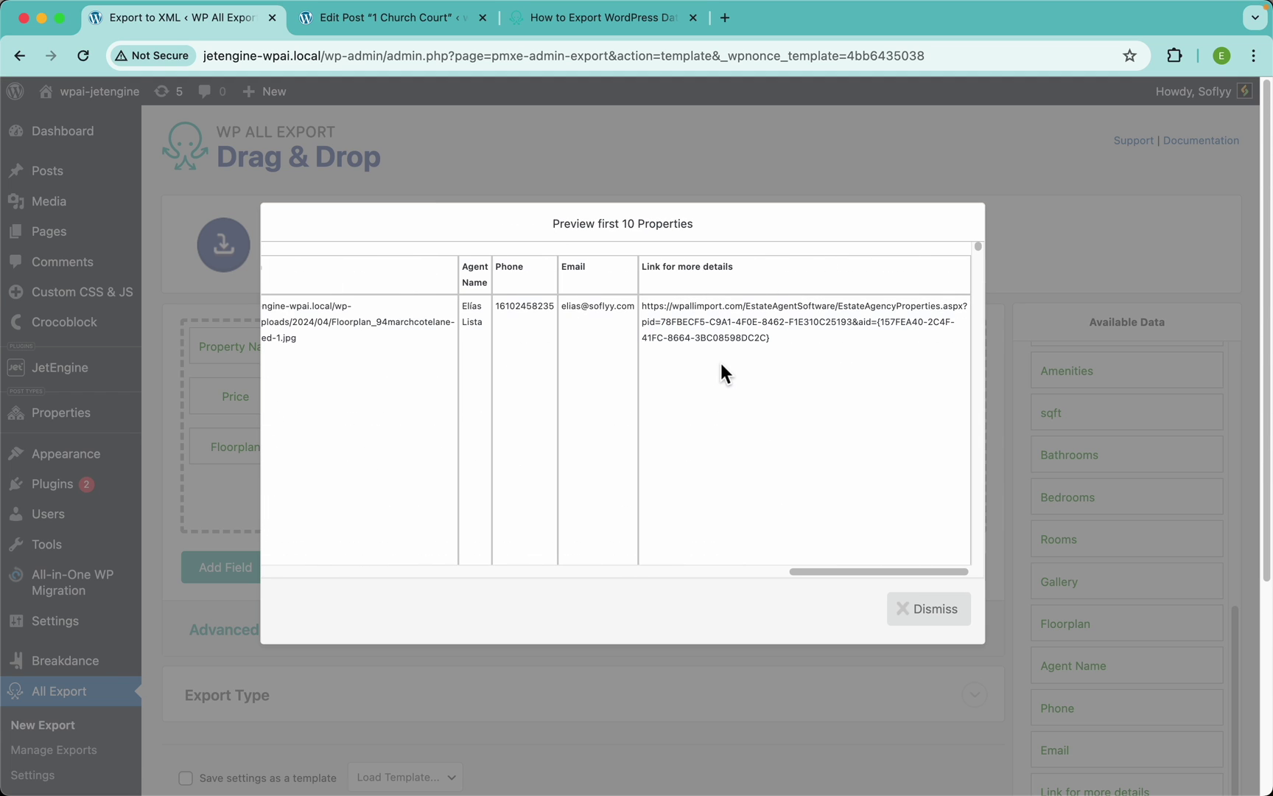
{"action": "scroll", "coordinate": [578, 401], "scroll_direction": "left", "scroll_amount": 10}
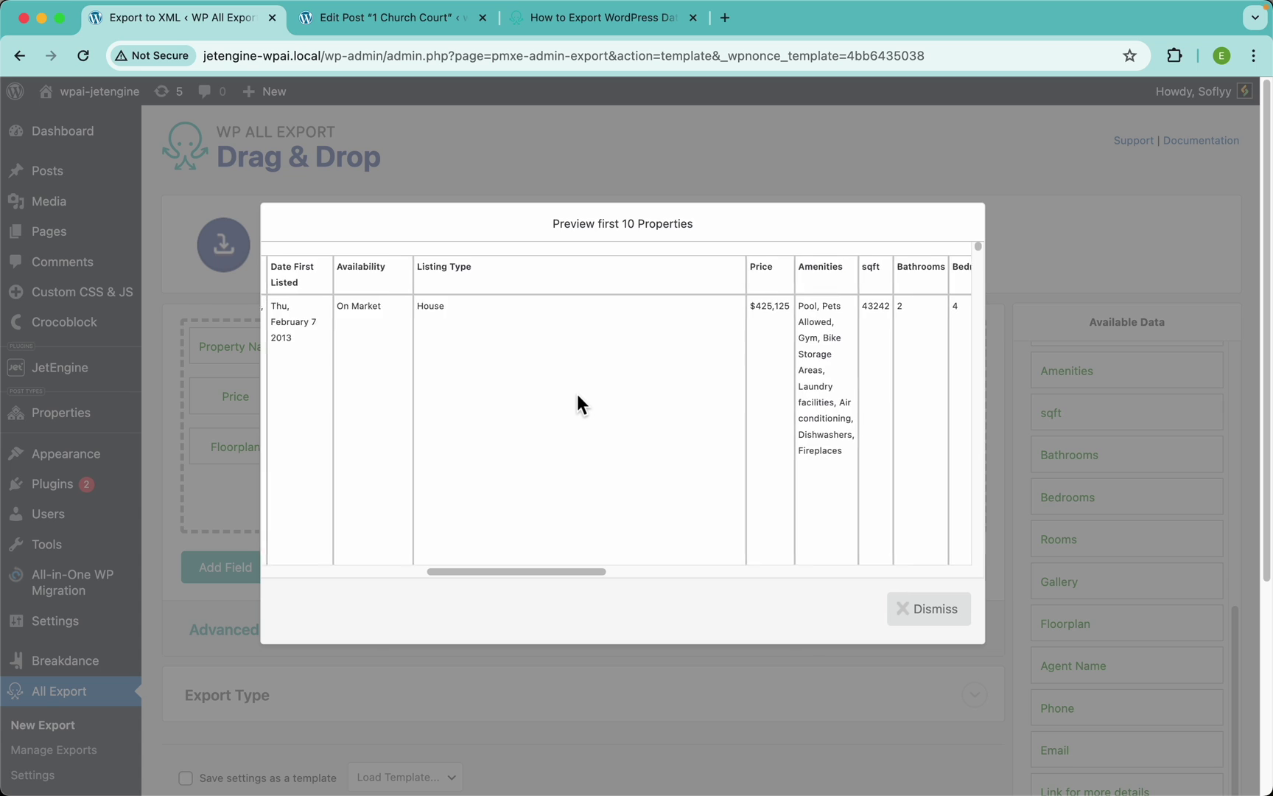
Order fields as Property Name, Description, Availability, Listing Type, Price, Amenities
{"action": "left_click", "coordinate": [947, 619]}
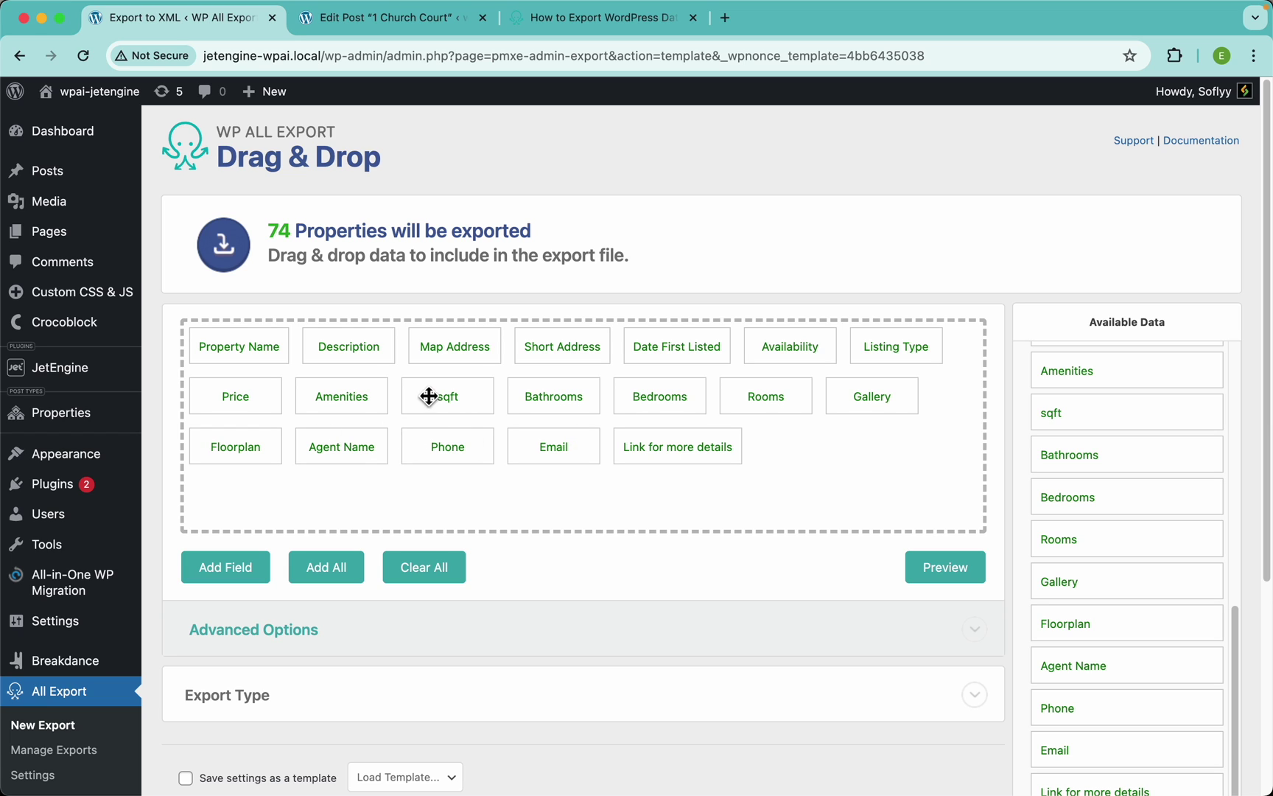
{"action": "left_click_drag", "start_coordinate": [918, 359], "coordinate": [463, 363]}
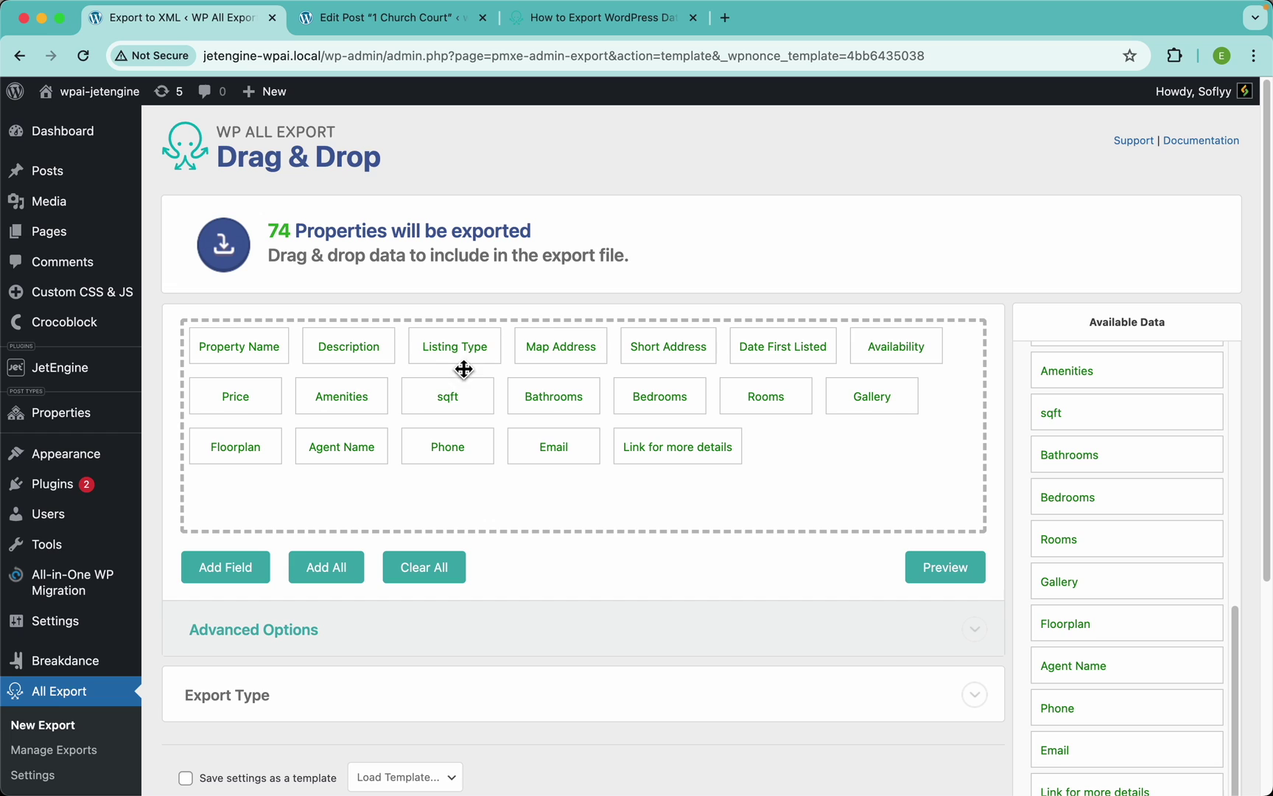
{"action": "left_click_drag", "start_coordinate": [890, 349], "coordinate": [441, 349]}
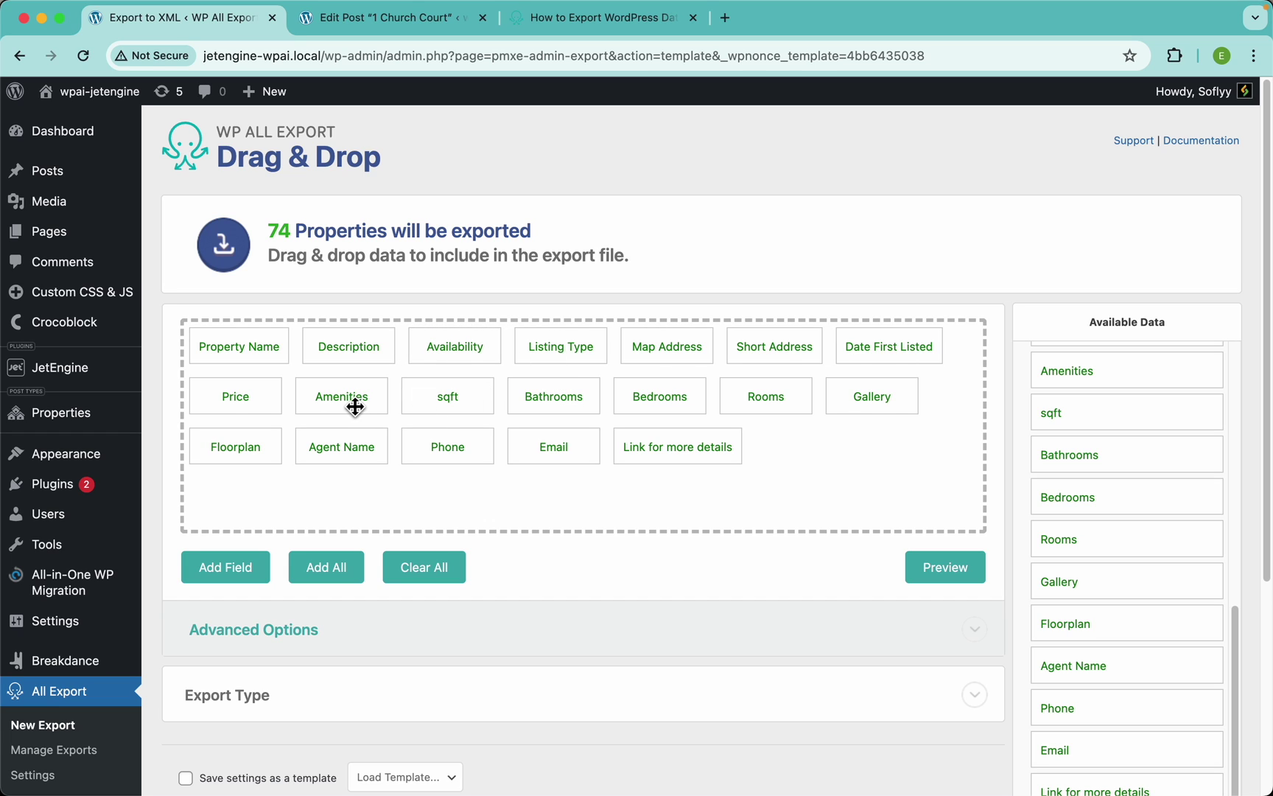
{"action": "left_click_drag", "start_coordinate": [346, 403], "coordinate": [639, 361]}
{"action": "left_click_drag", "start_coordinate": [372, 411], "coordinate": [653, 349]}
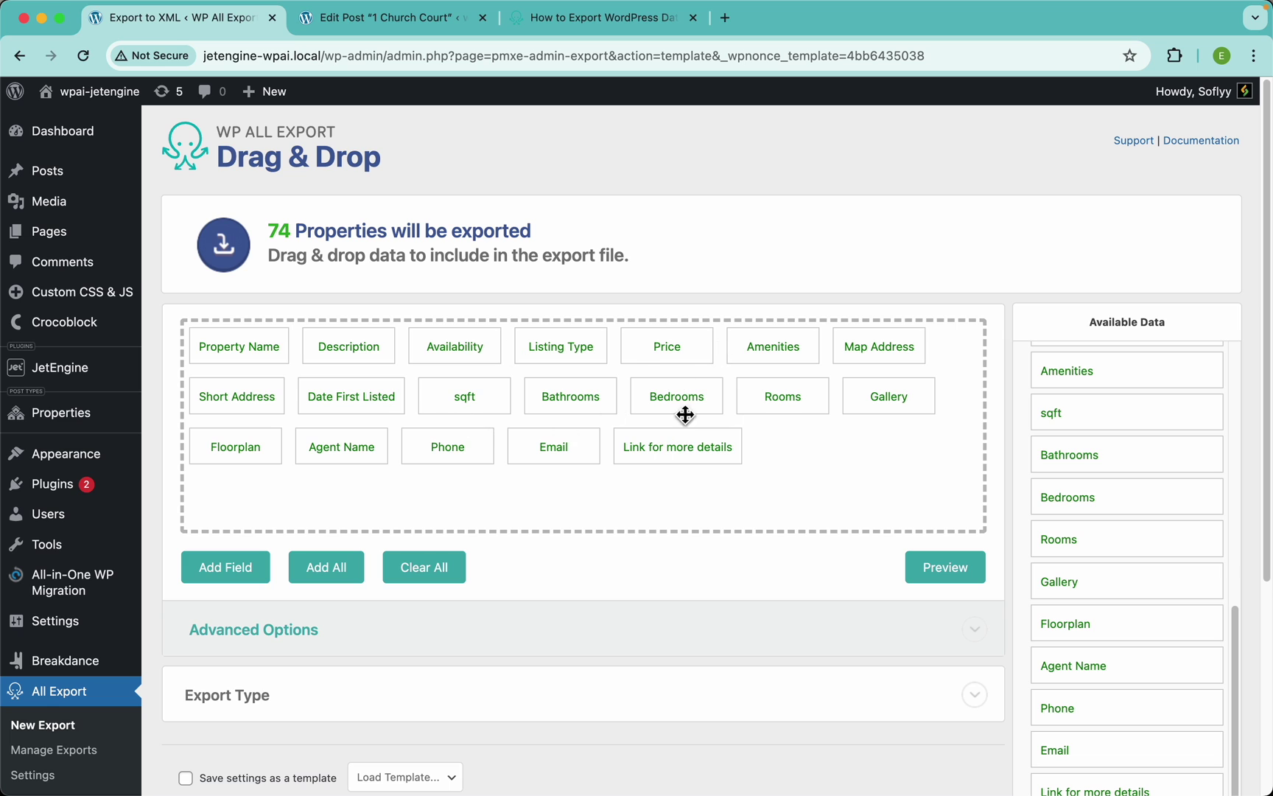
Preview the first 10 Properties to confirm the new column order
{"action": "scroll", "coordinate": [736, 358], "scroll_direction": "down", "scroll_amount": 5}
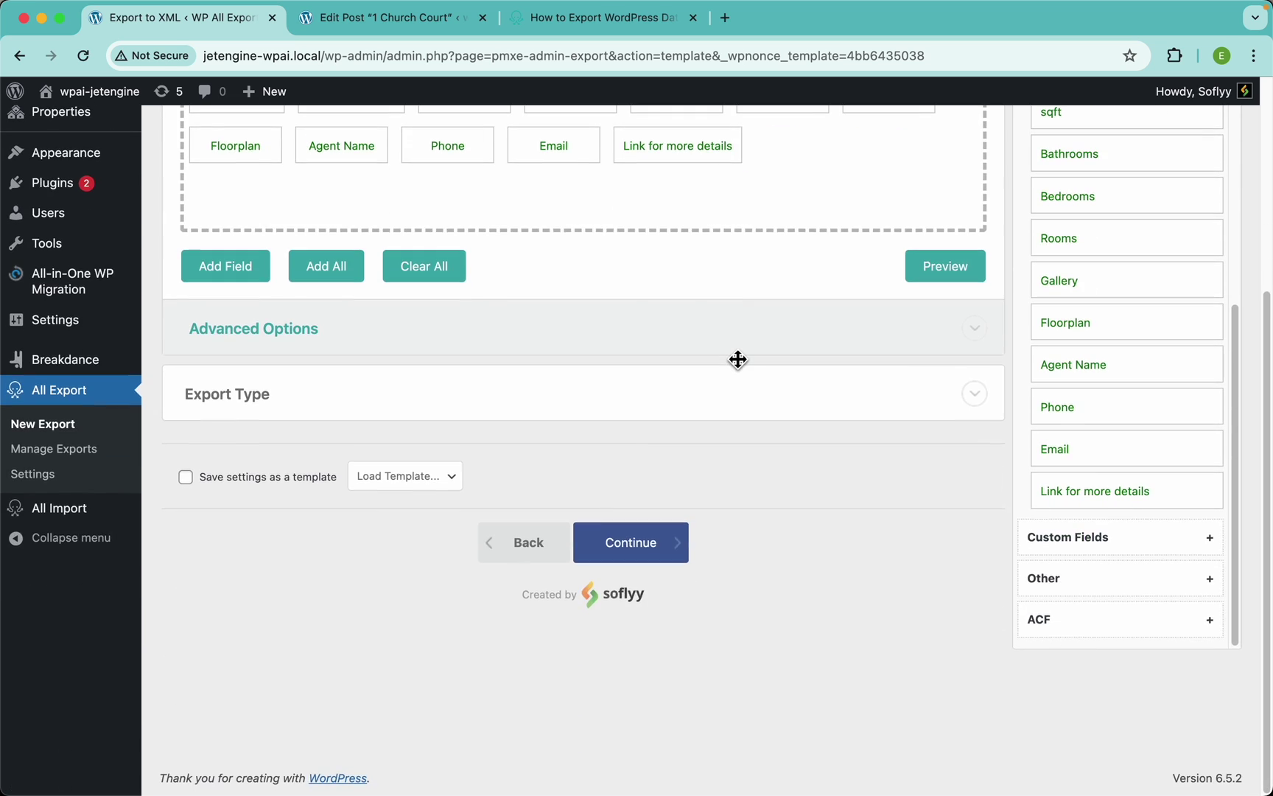
{"action": "scroll", "coordinate": [737, 359], "scroll_direction": "up", "scroll_amount": 1}
{"action": "left_click", "coordinate": [950, 333]}
{"action": "scroll", "coordinate": [736, 339], "scroll_direction": "right", "scroll_amount": 5}
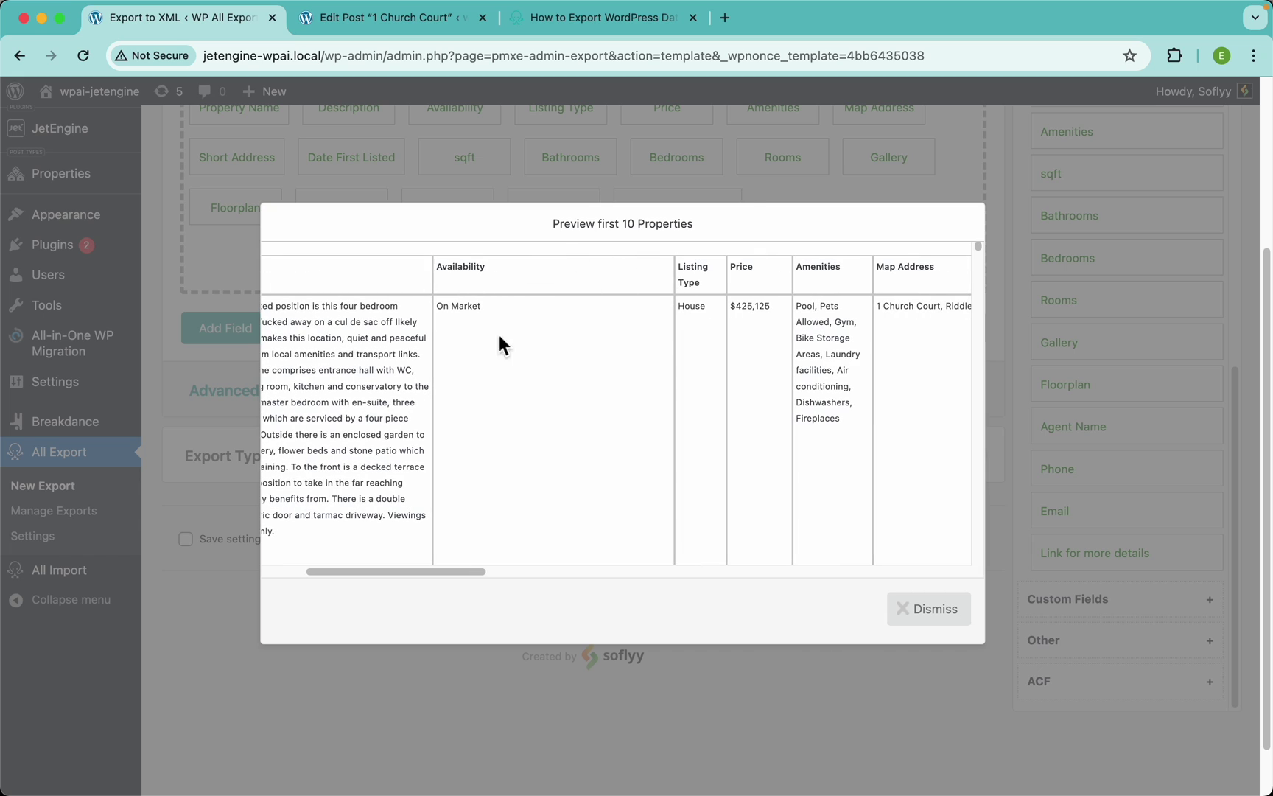
{"action": "scroll", "coordinate": [698, 333], "scroll_direction": "right", "scroll_amount": 5}
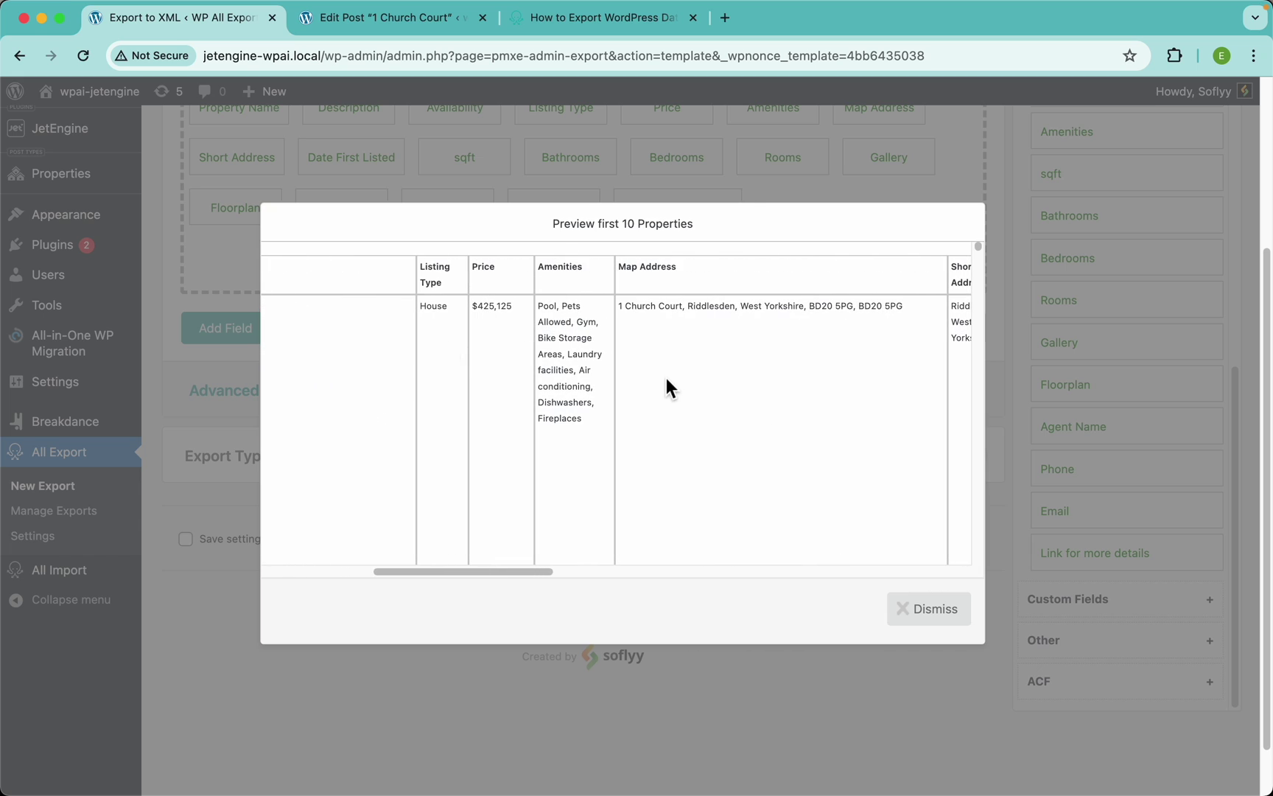
{"action": "left_click", "coordinate": [927, 608]}
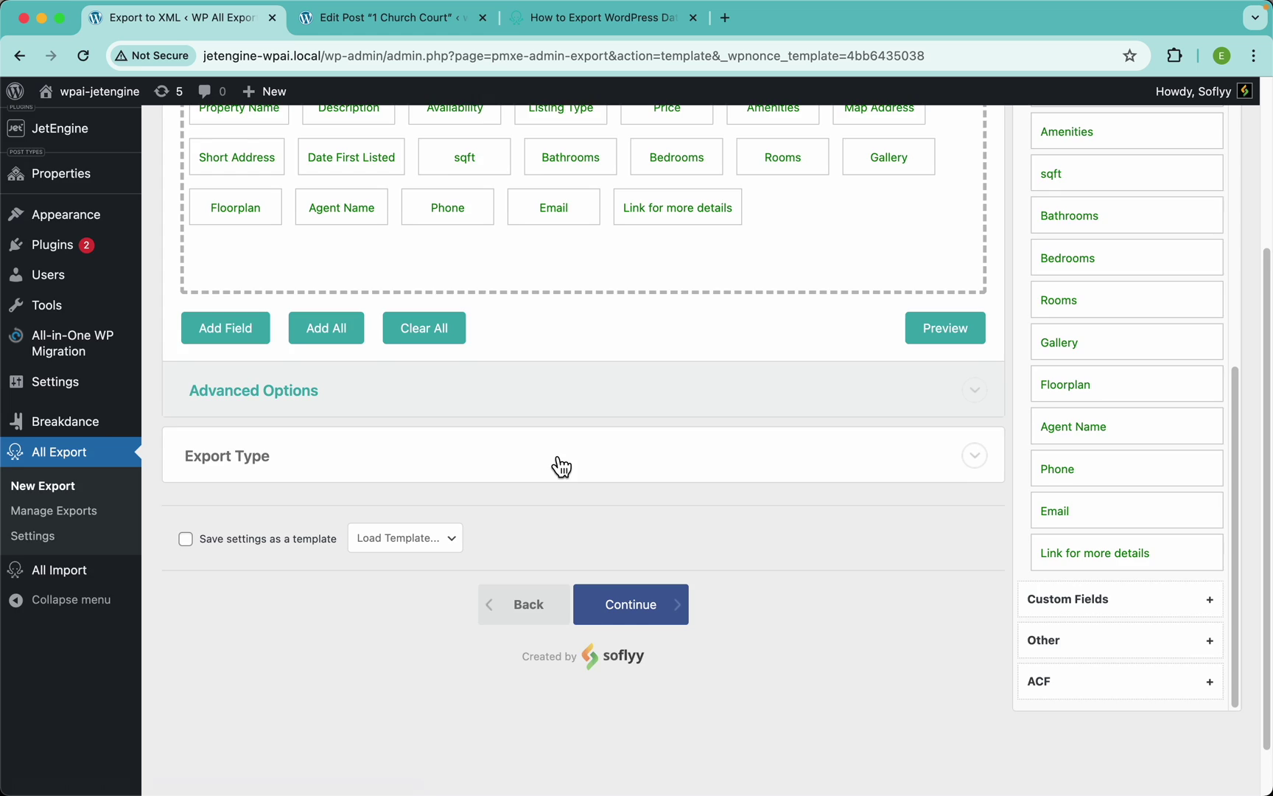
Set the export type to Spreadsheet with Excel File (XLSX) format
{"action": "scroll", "coordinate": [557, 463], "scroll_direction": "down", "scroll_amount": 1}
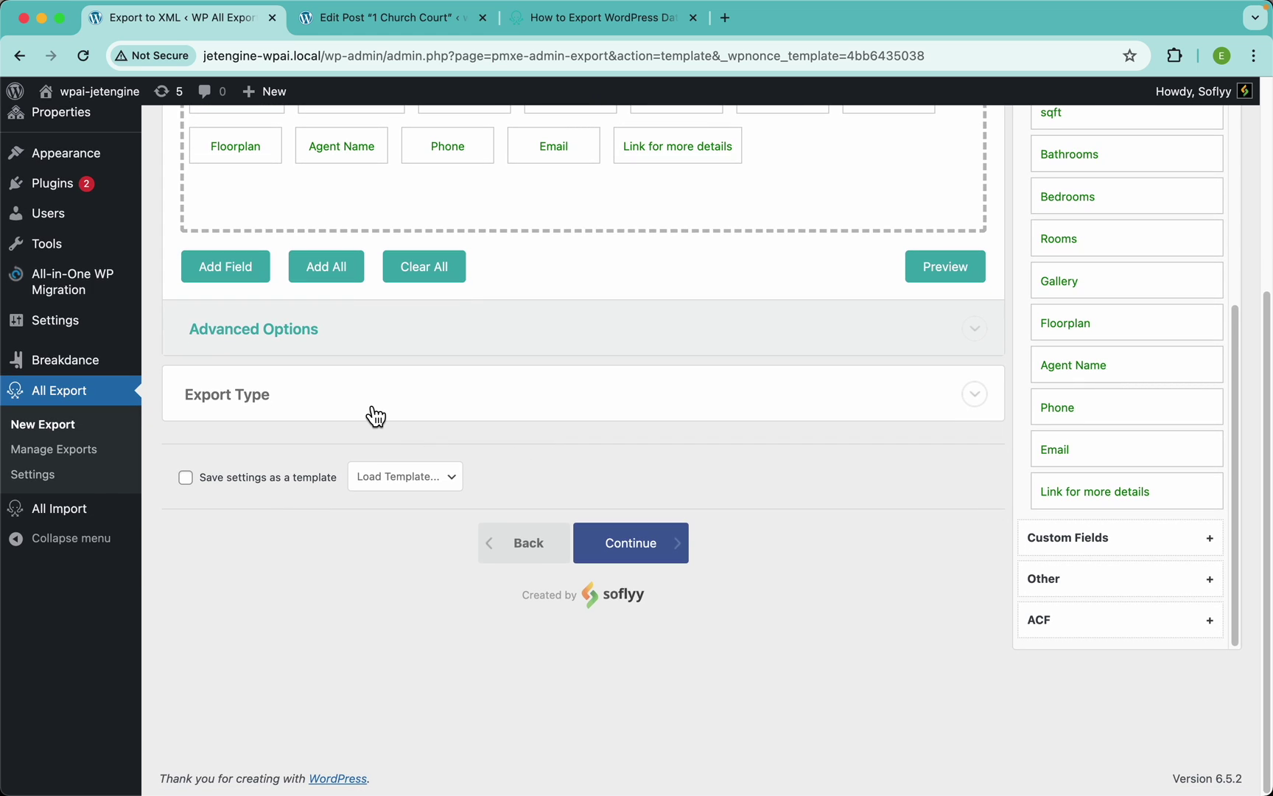
{"action": "left_click", "coordinate": [280, 414]}
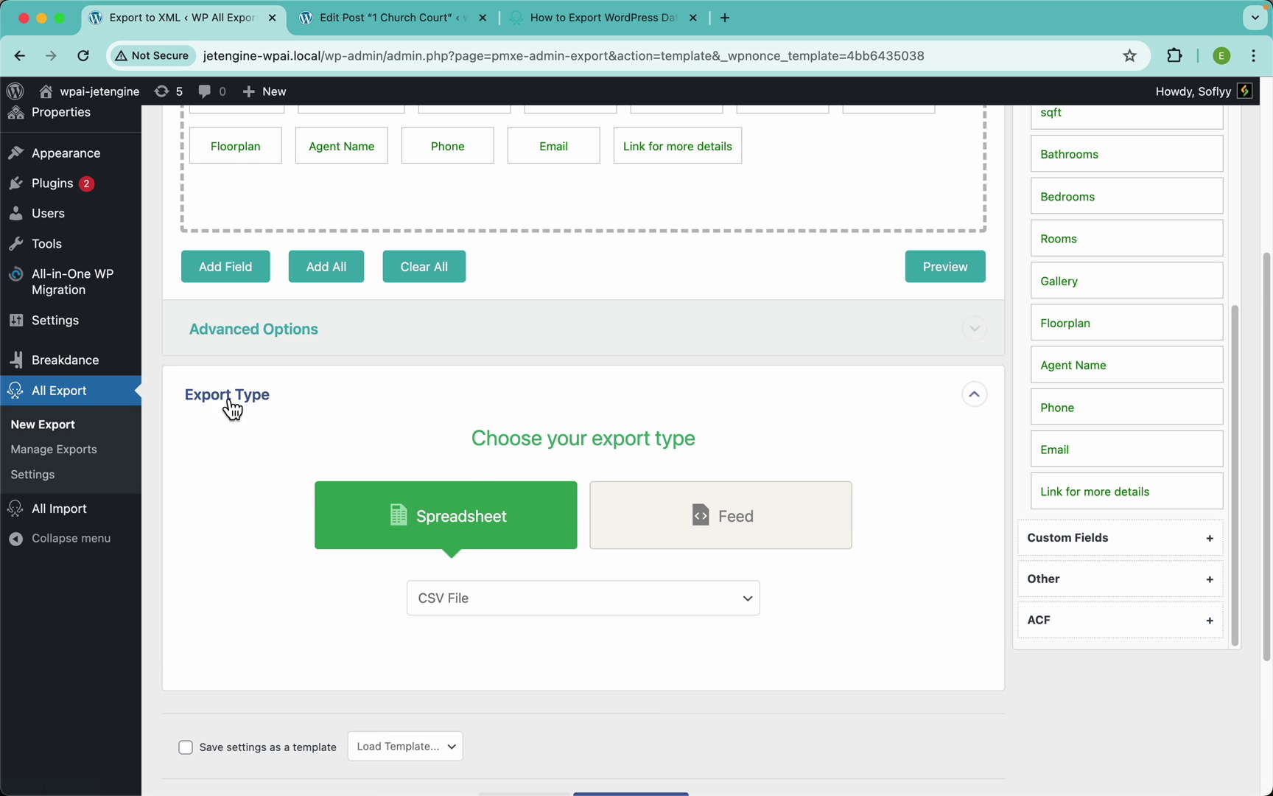
{"action": "scroll", "coordinate": [424, 453], "scroll_direction": "down", "scroll_amount": 2}
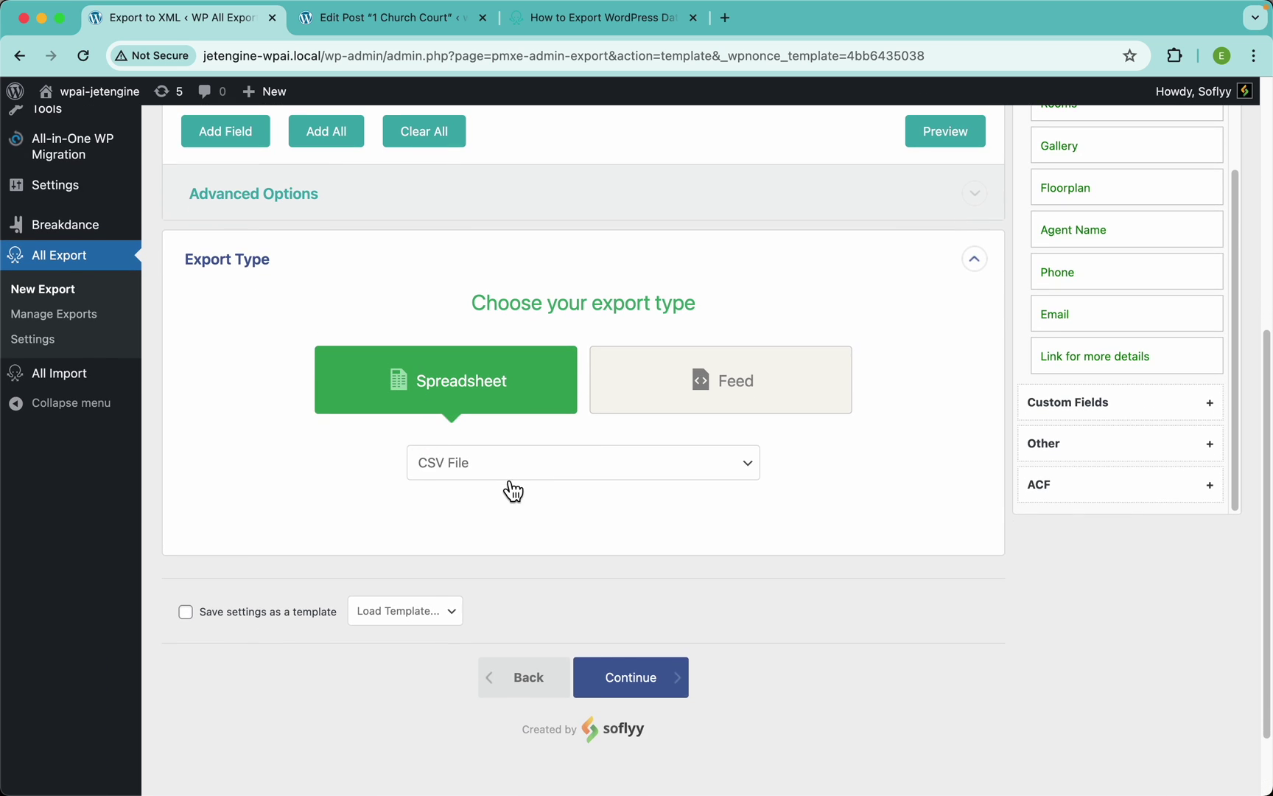
{"action": "left_click", "coordinate": [508, 475]}
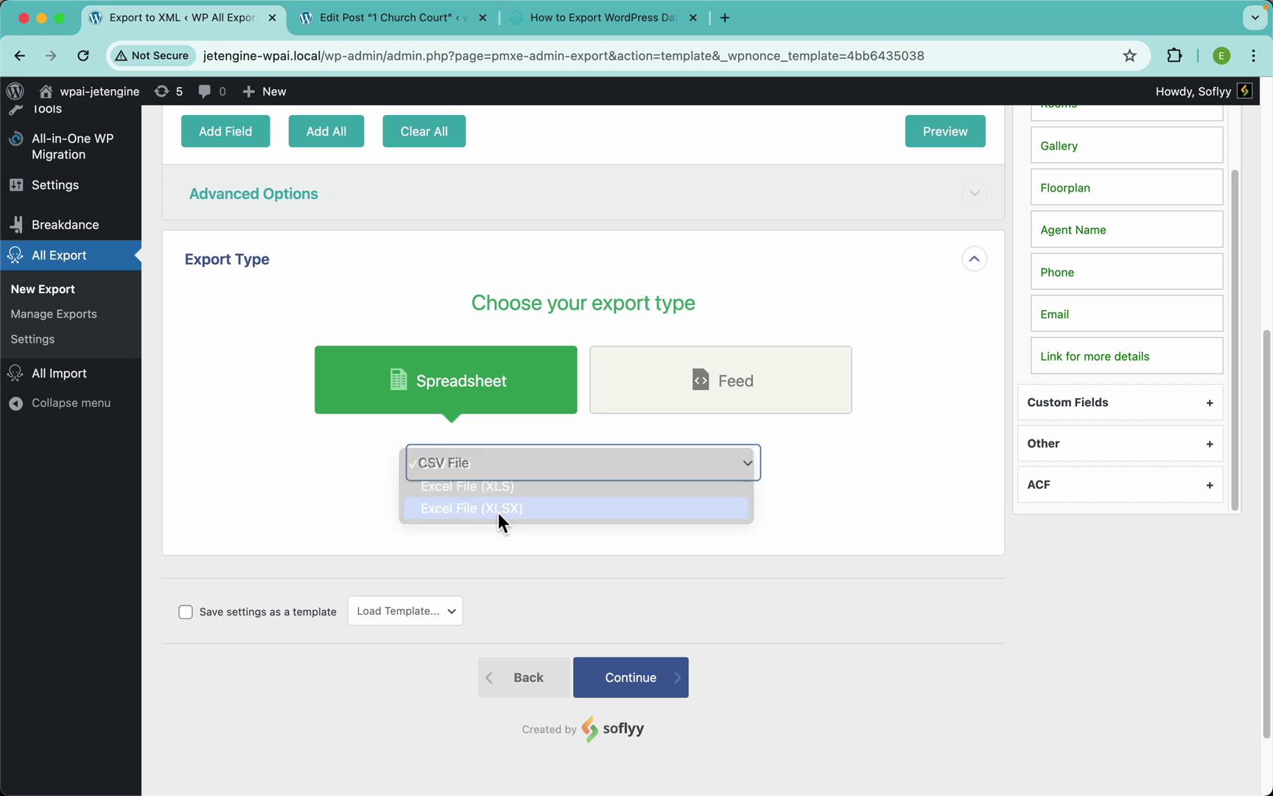
{"action": "left_click", "coordinate": [498, 509]}
Switch the export type to Feed and preview the first 10 Properties as XML
{"action": "left_click", "coordinate": [635, 360]}
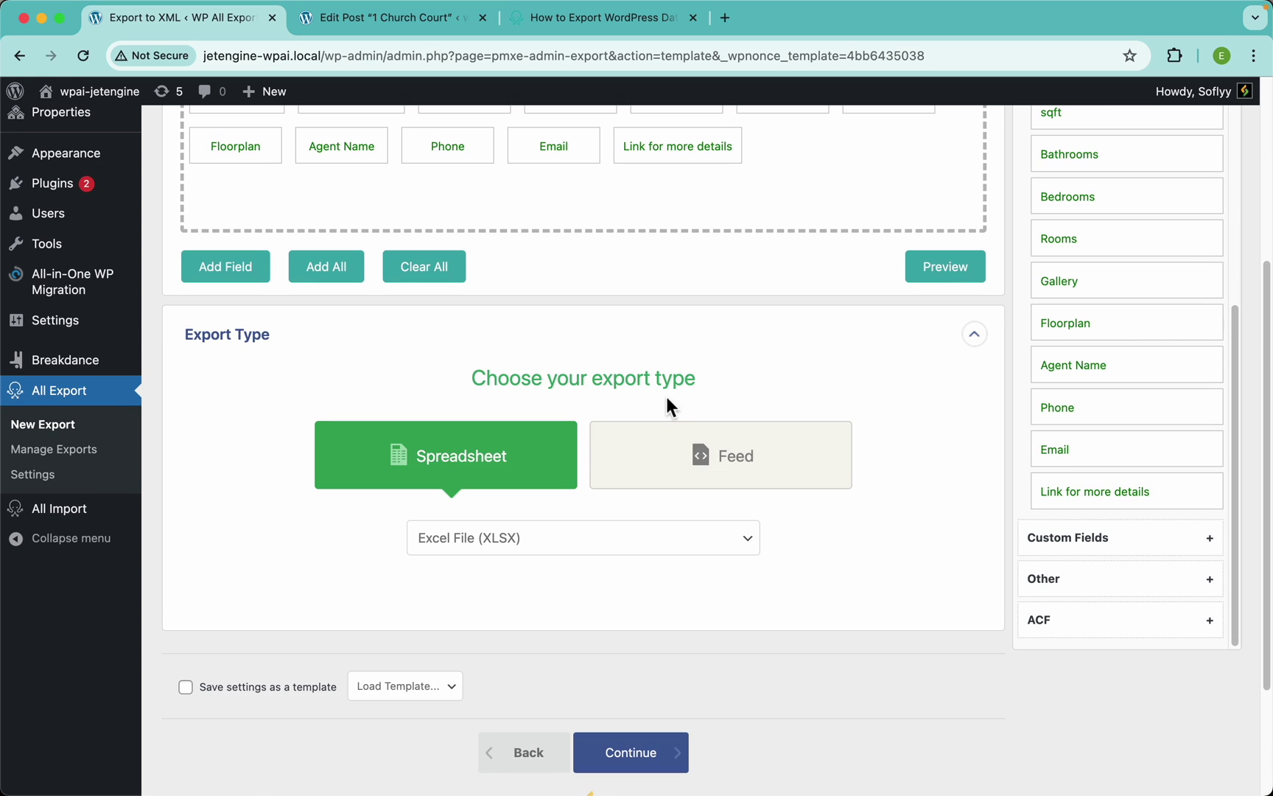
{"action": "left_click", "coordinate": [707, 473]}
{"action": "scroll", "coordinate": [819, 374], "scroll_direction": "up", "scroll_amount": 2}
{"action": "scroll", "coordinate": [820, 375], "scroll_direction": "up", "scroll_amount": 1}
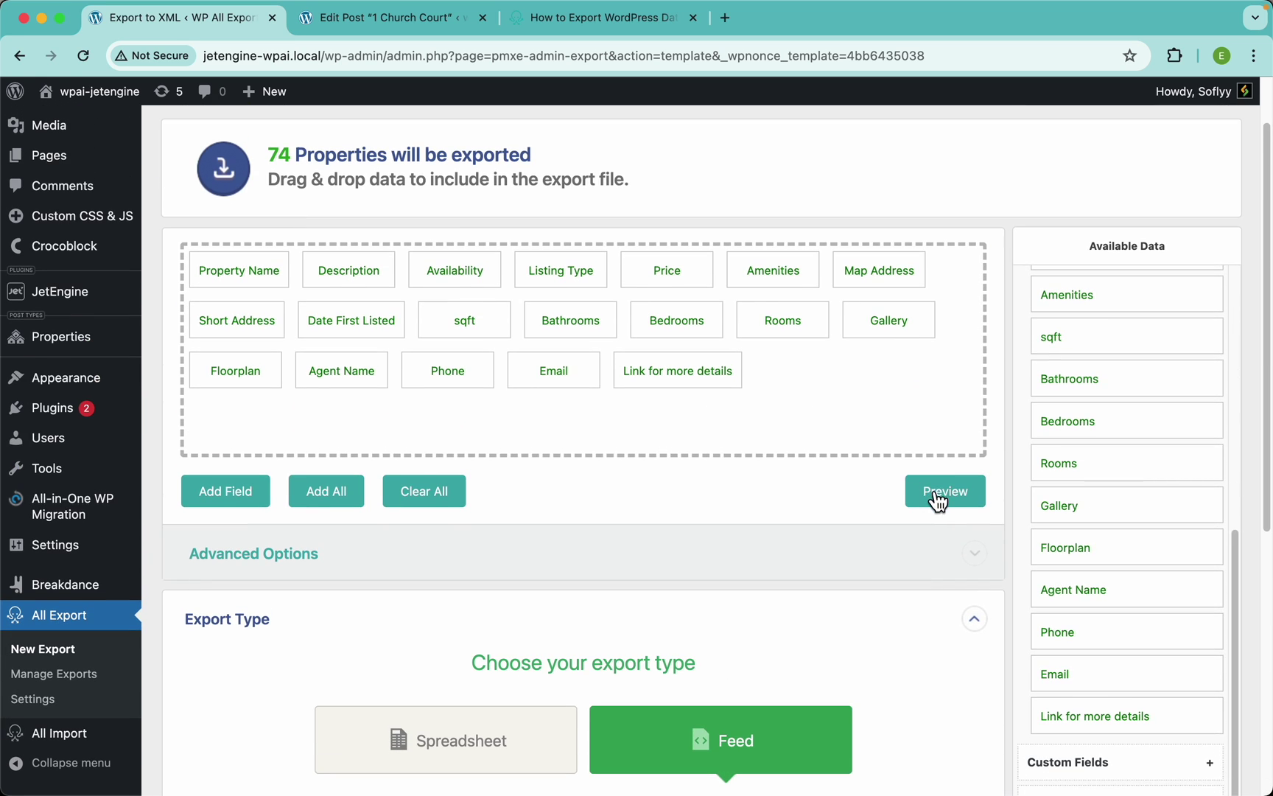
{"action": "left_click", "coordinate": [933, 489]}
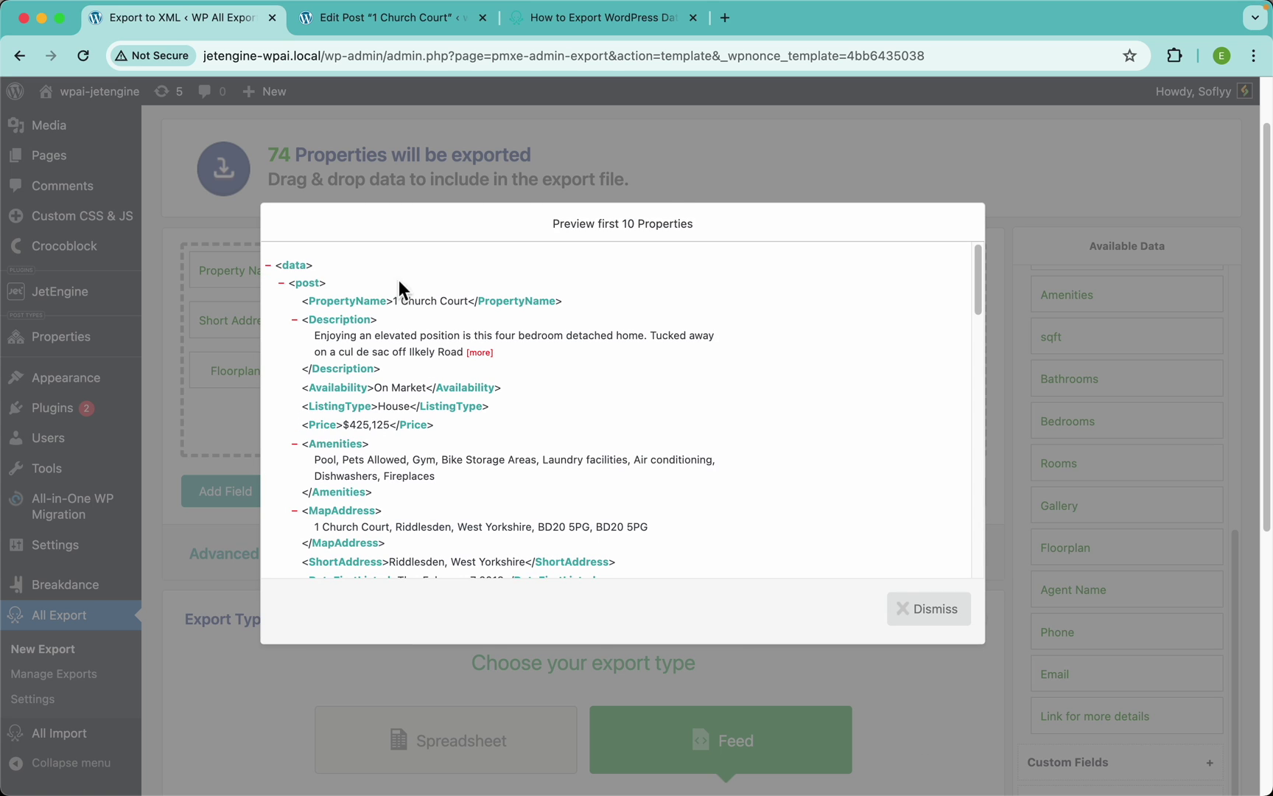
{"action": "left_click", "coordinate": [478, 177]}
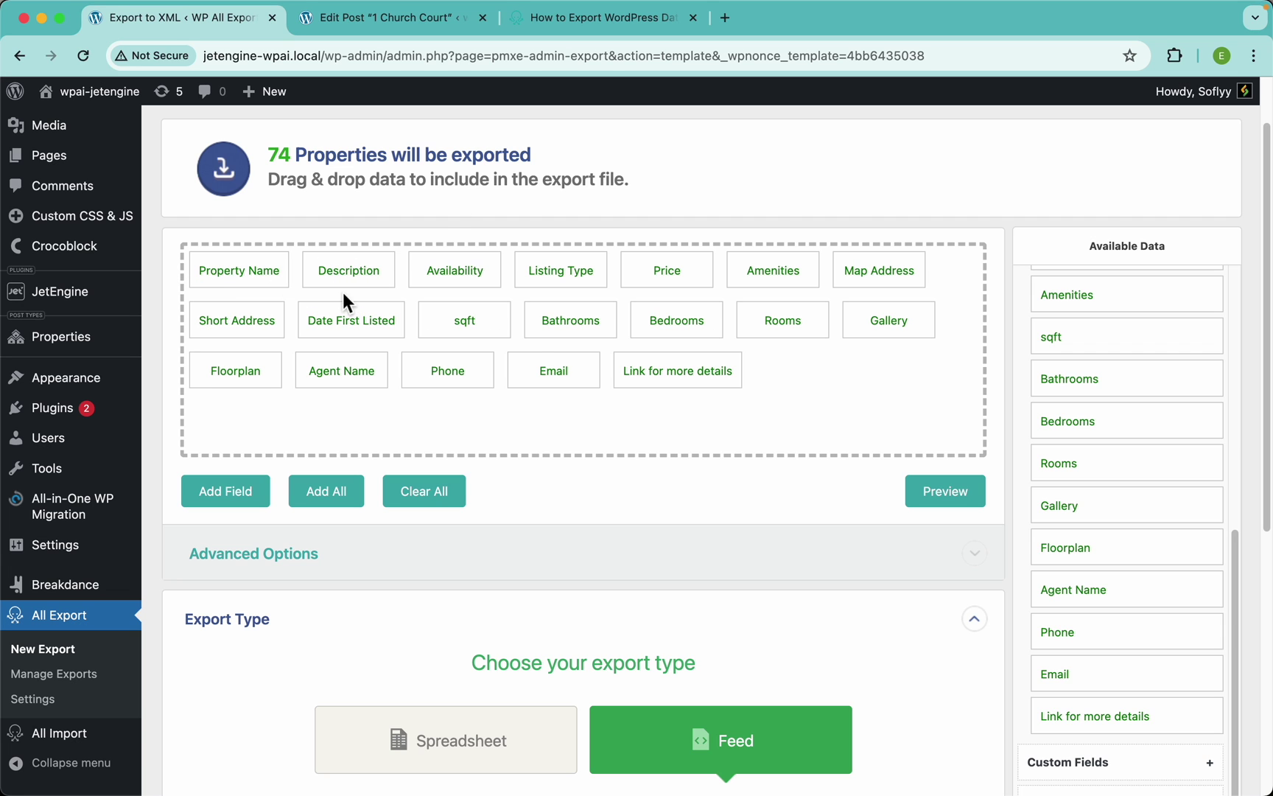
Leave the Simple XML Feed option, return to Spreadsheet XLSX and collapse Export Type
{"action": "scroll", "coordinate": [685, 397], "scroll_direction": "down", "scroll_amount": 3}
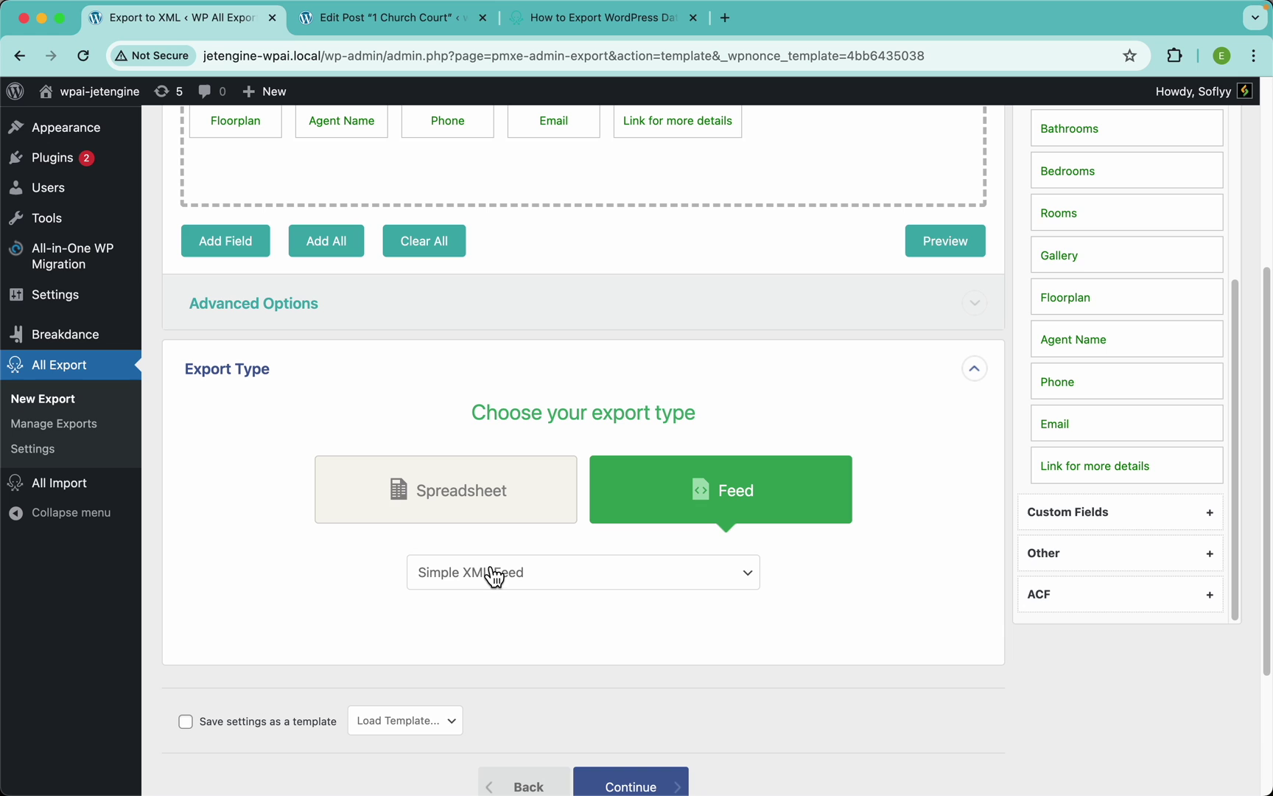
{"action": "scroll", "coordinate": [681, 341], "scroll_direction": "up", "scroll_amount": 3}
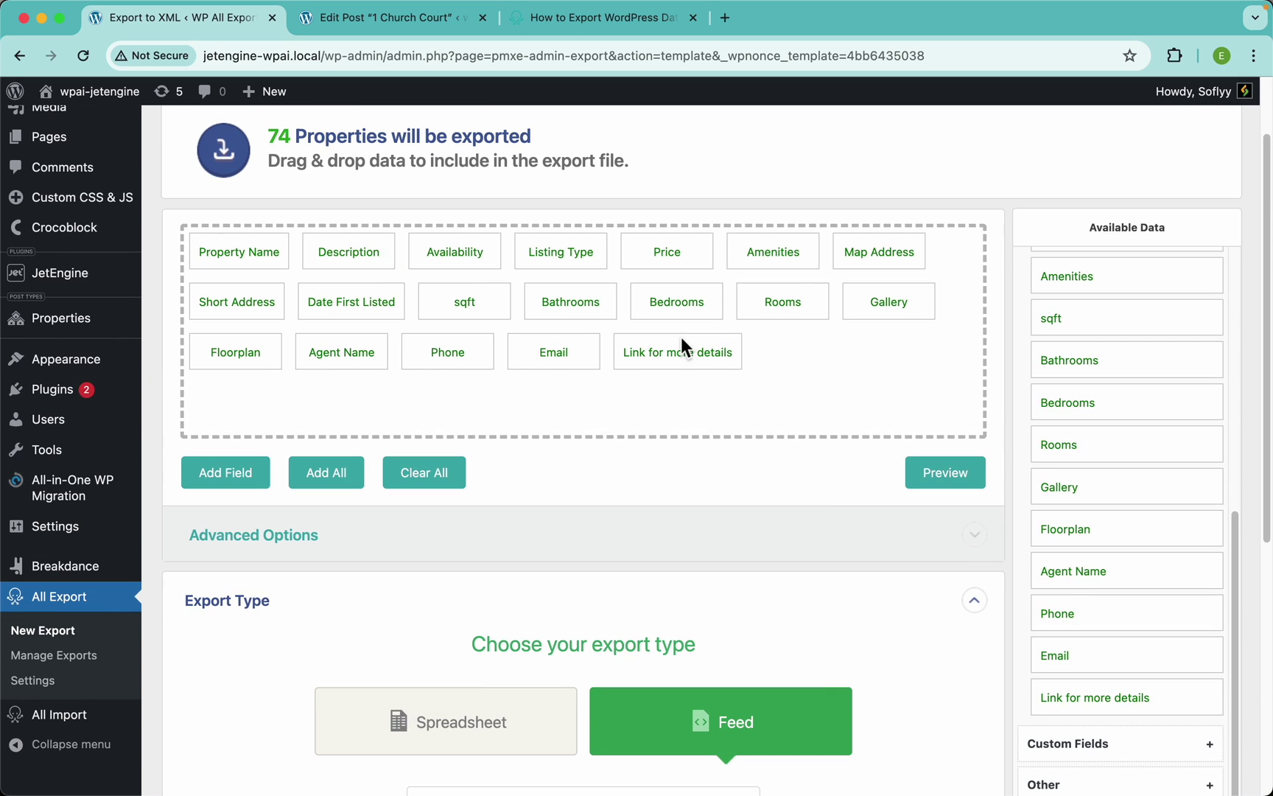
{"action": "scroll", "coordinate": [680, 337], "scroll_direction": "down", "scroll_amount": 1}
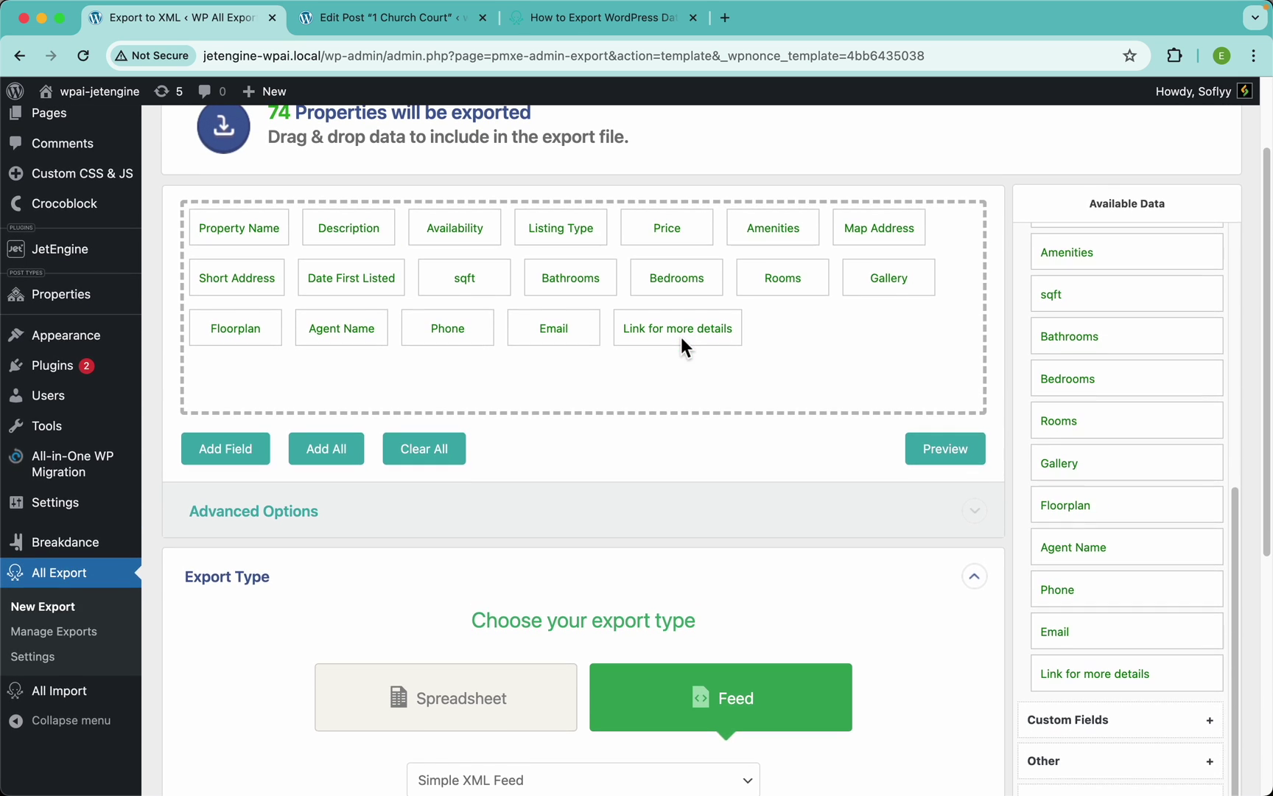
{"action": "scroll", "coordinate": [680, 337], "scroll_direction": "up", "scroll_amount": 1}
{"action": "scroll", "coordinate": [632, 288], "scroll_direction": "down", "scroll_amount": 3}
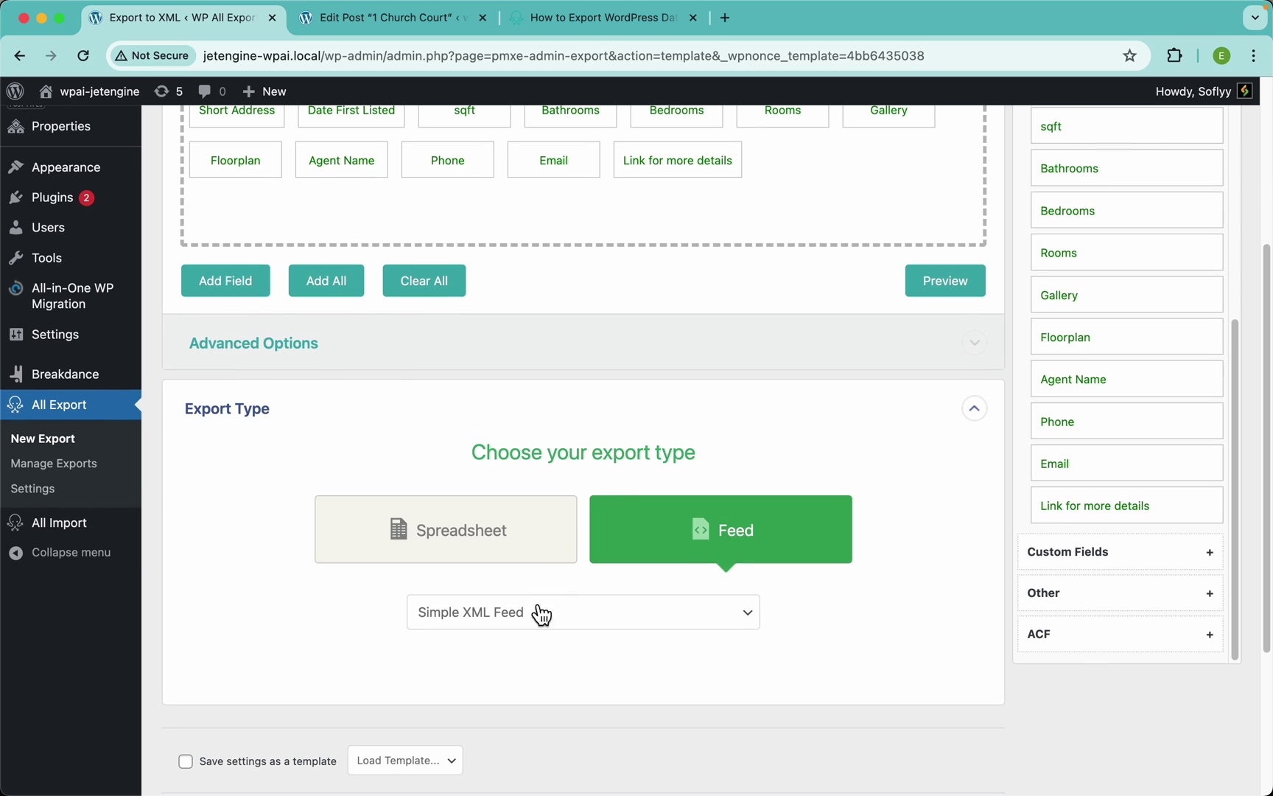
{"action": "left_click", "coordinate": [525, 612]}
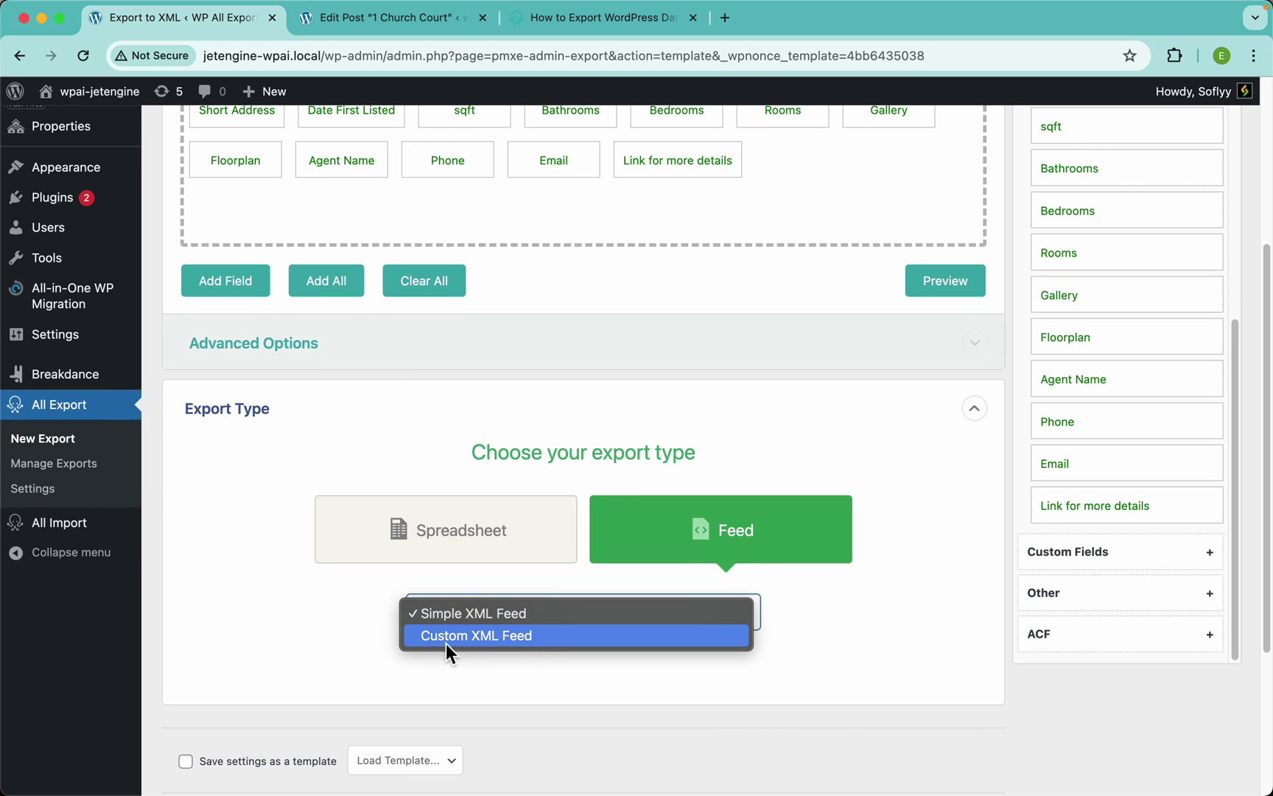
{"action": "left_click", "coordinate": [512, 612]}
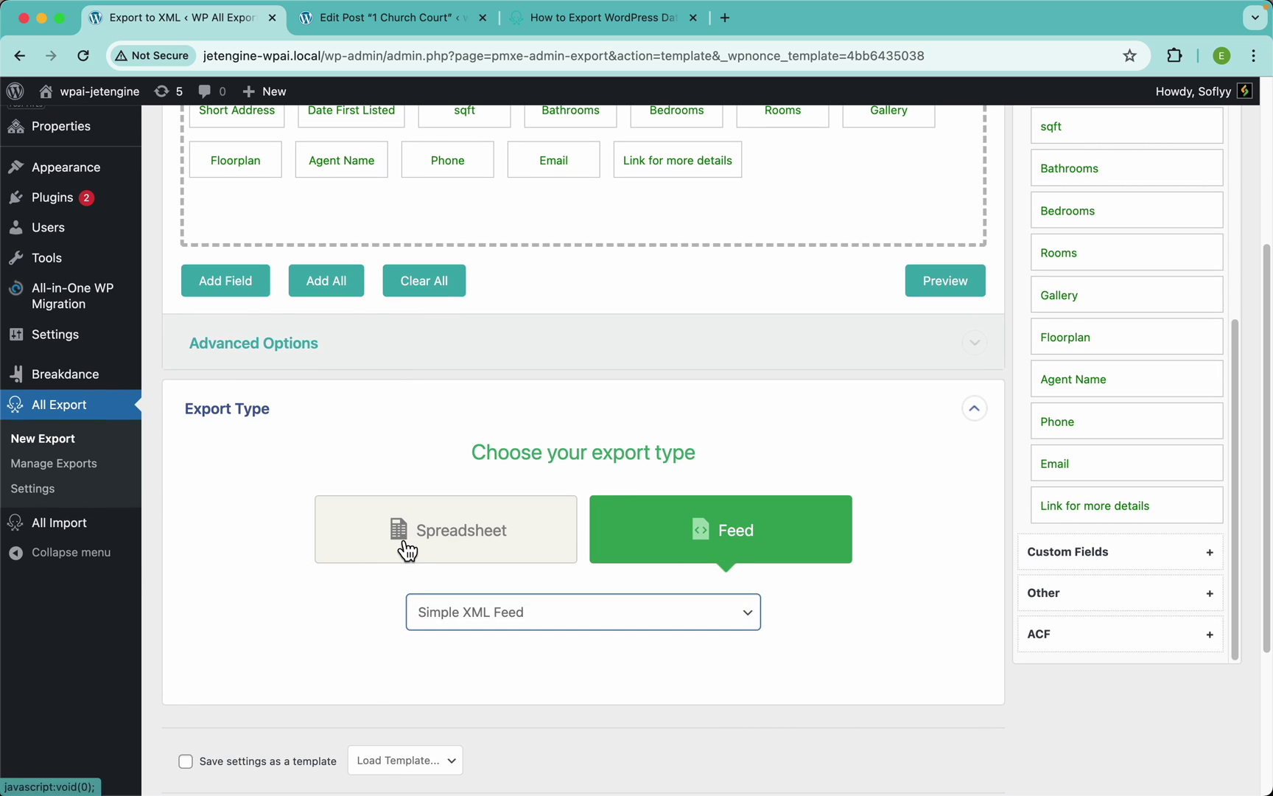
{"action": "left_click", "coordinate": [408, 551]}
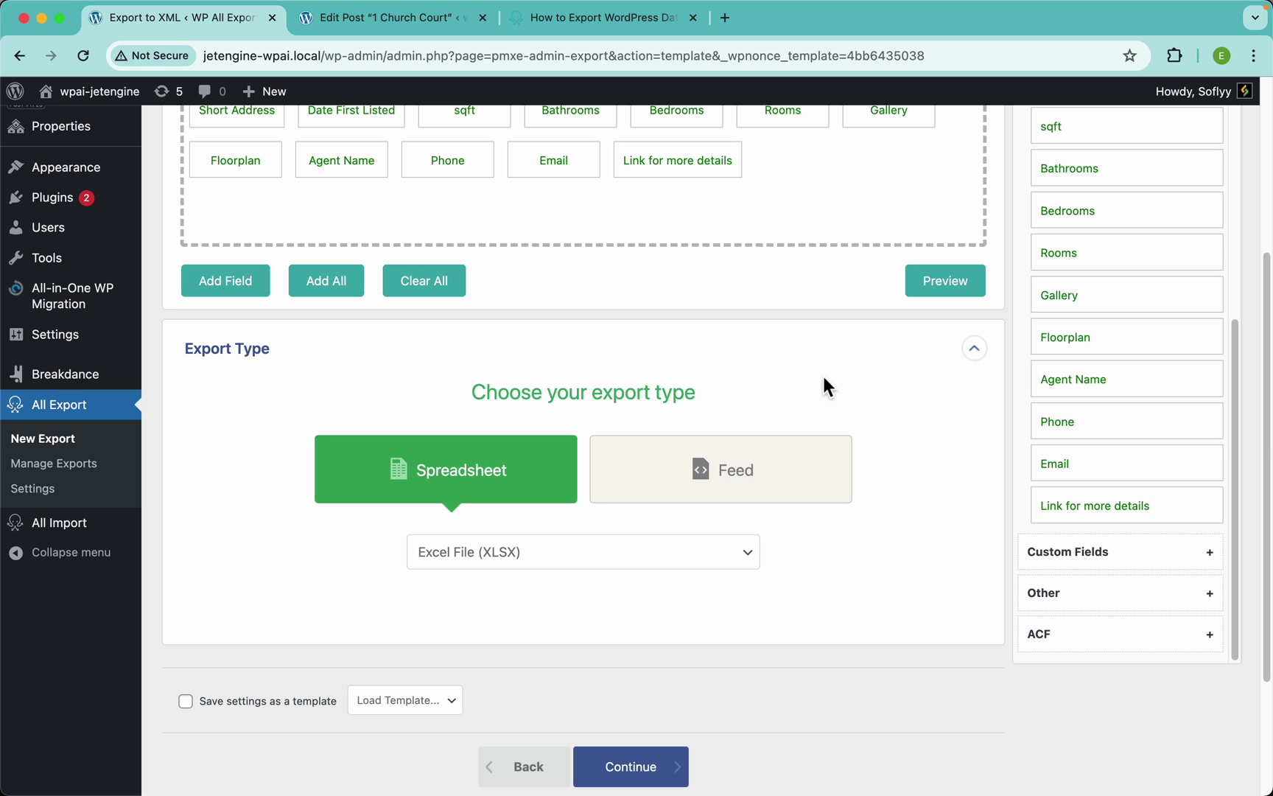
{"action": "left_click", "coordinate": [448, 352]}
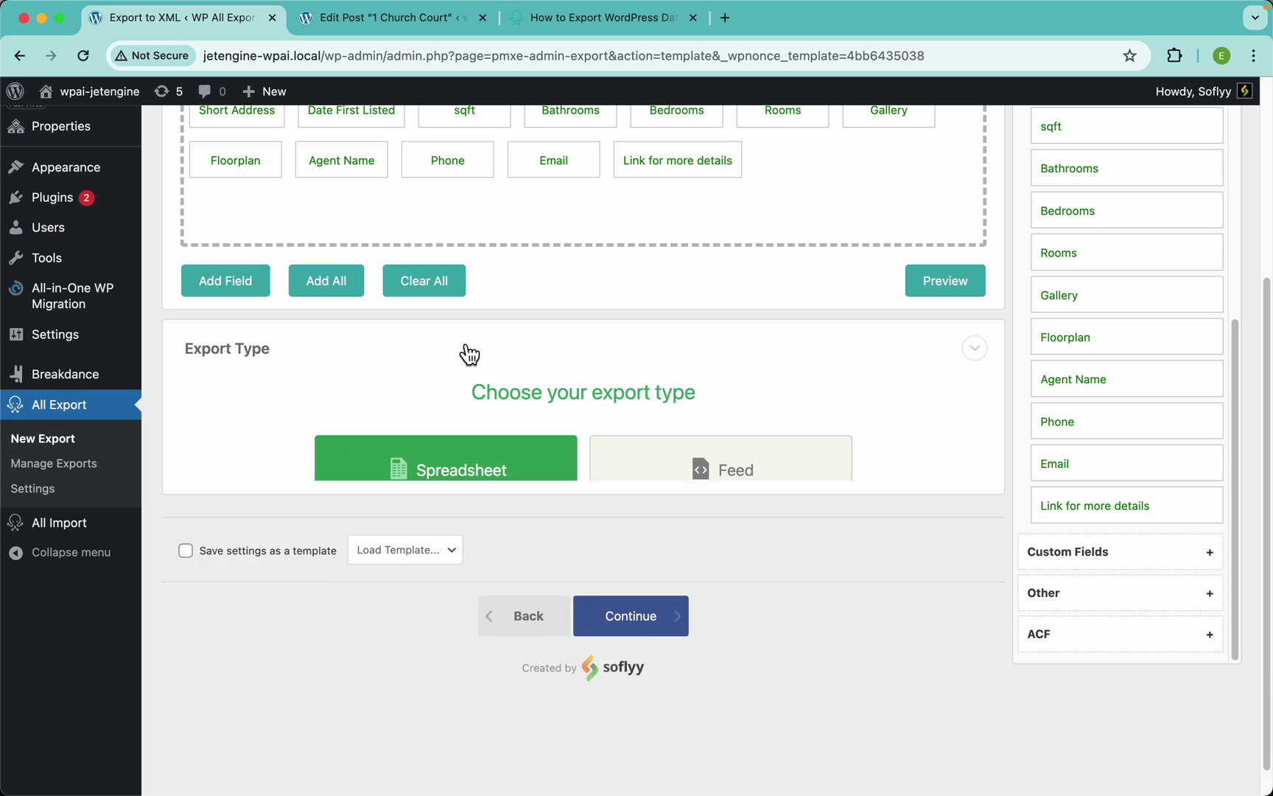
Continue to Export Settings for the 74 Properties and expand Scheduling Options
{"action": "left_click", "coordinate": [662, 513]}
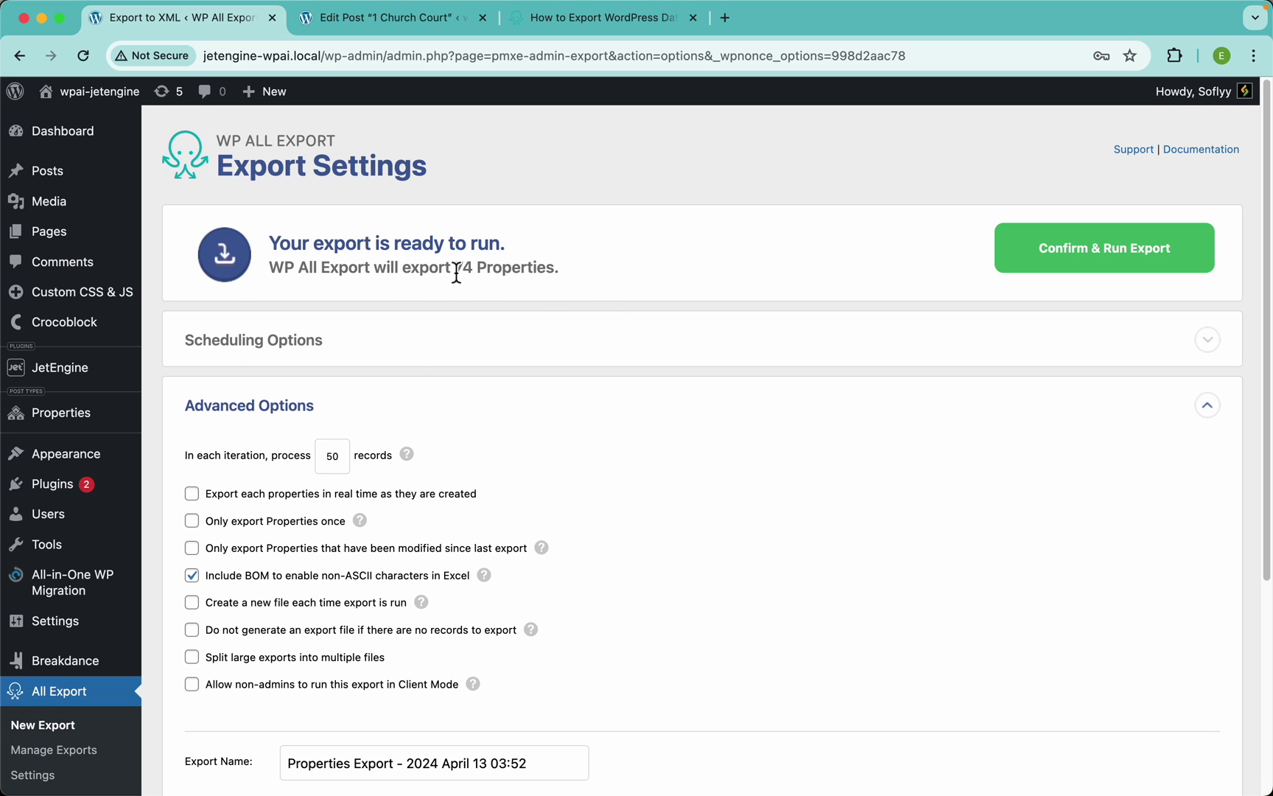
{"action": "scroll", "coordinate": [767, 265], "scroll_direction": "down", "scroll_amount": 2}
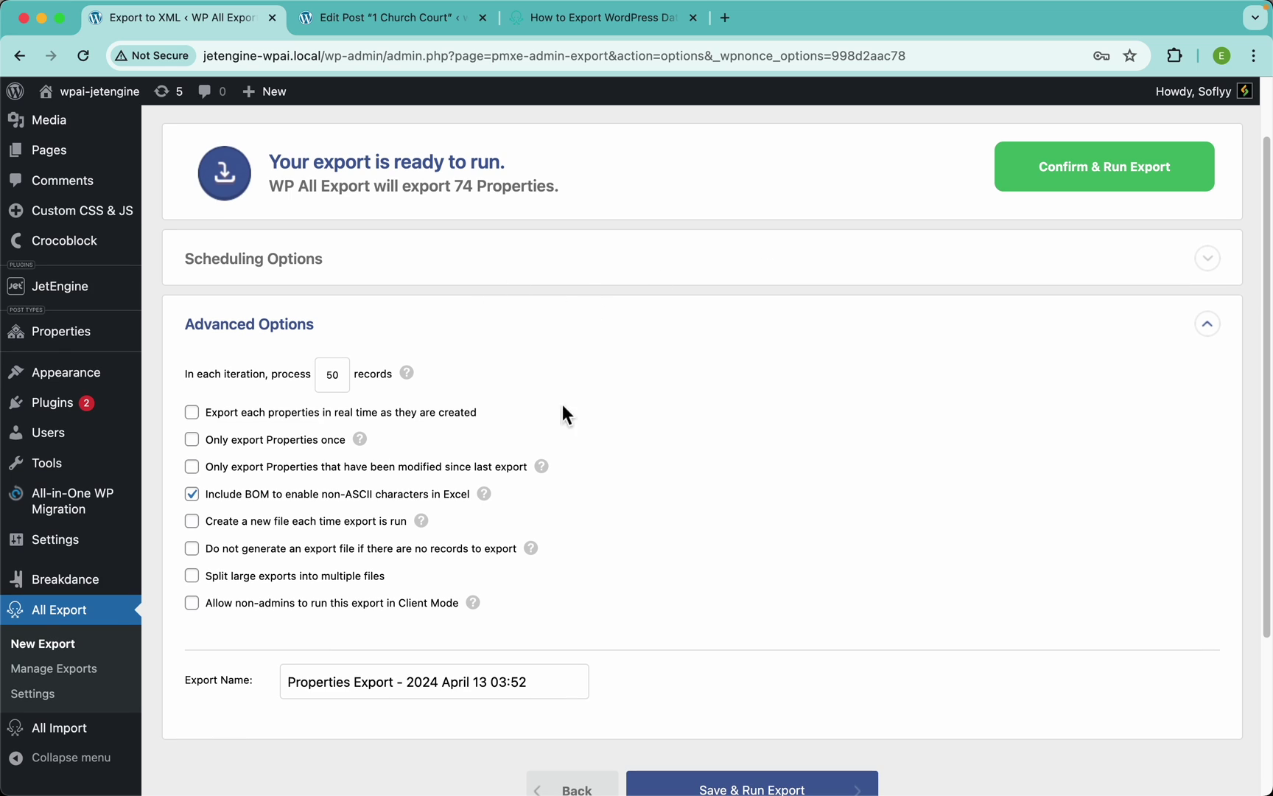
{"action": "left_click", "coordinate": [367, 269]}
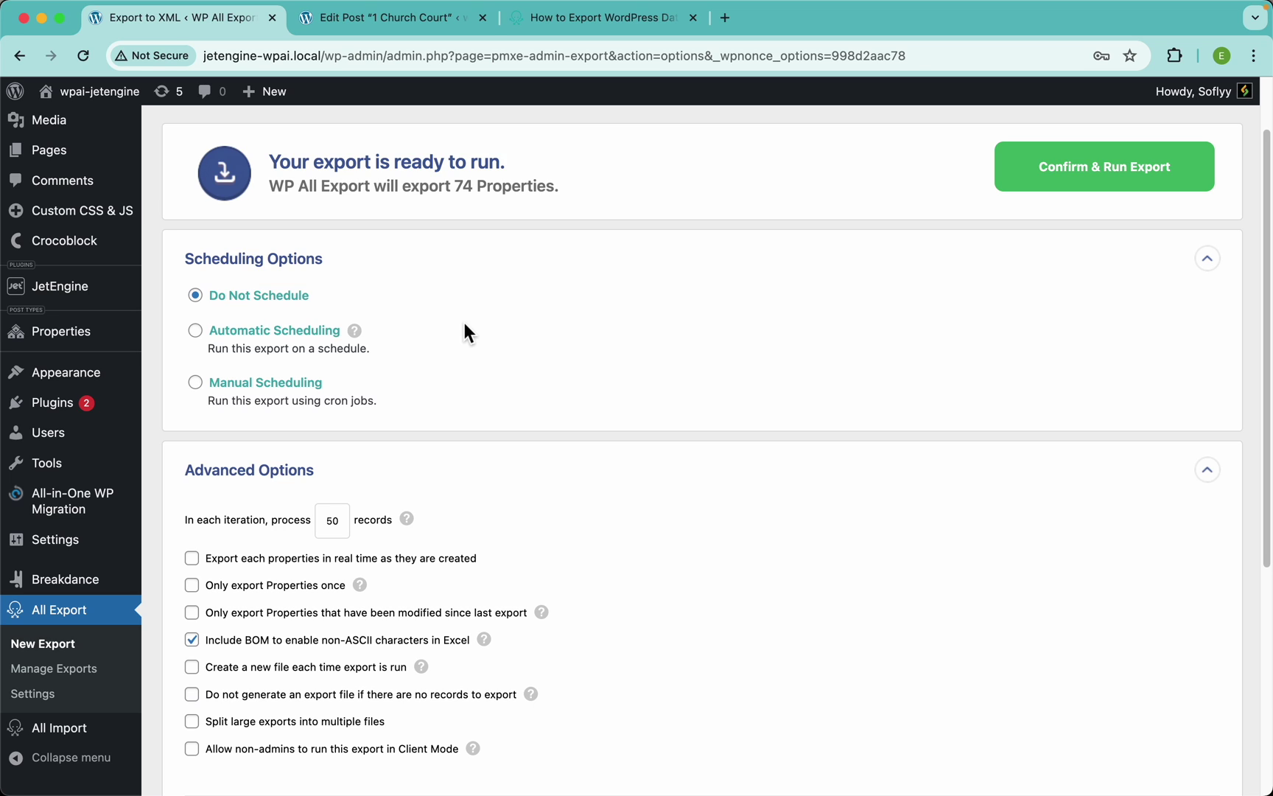
Schedule the export automatically every week on Monday through Sunday
{"action": "left_click", "coordinate": [308, 332]}
{"action": "scroll", "coordinate": [497, 361], "scroll_direction": "down", "scroll_amount": 2}
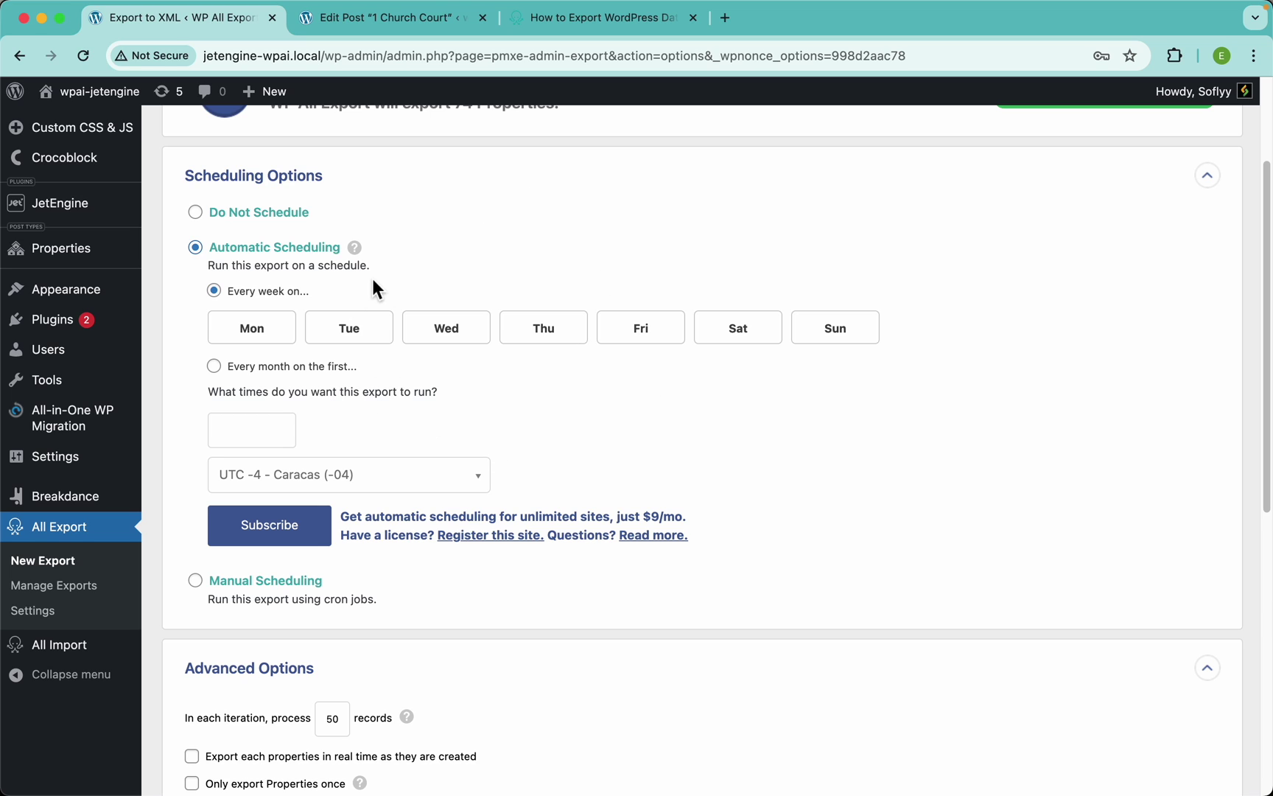
{"action": "left_click", "coordinate": [281, 337]}
{"action": "left_click", "coordinate": [357, 332]}
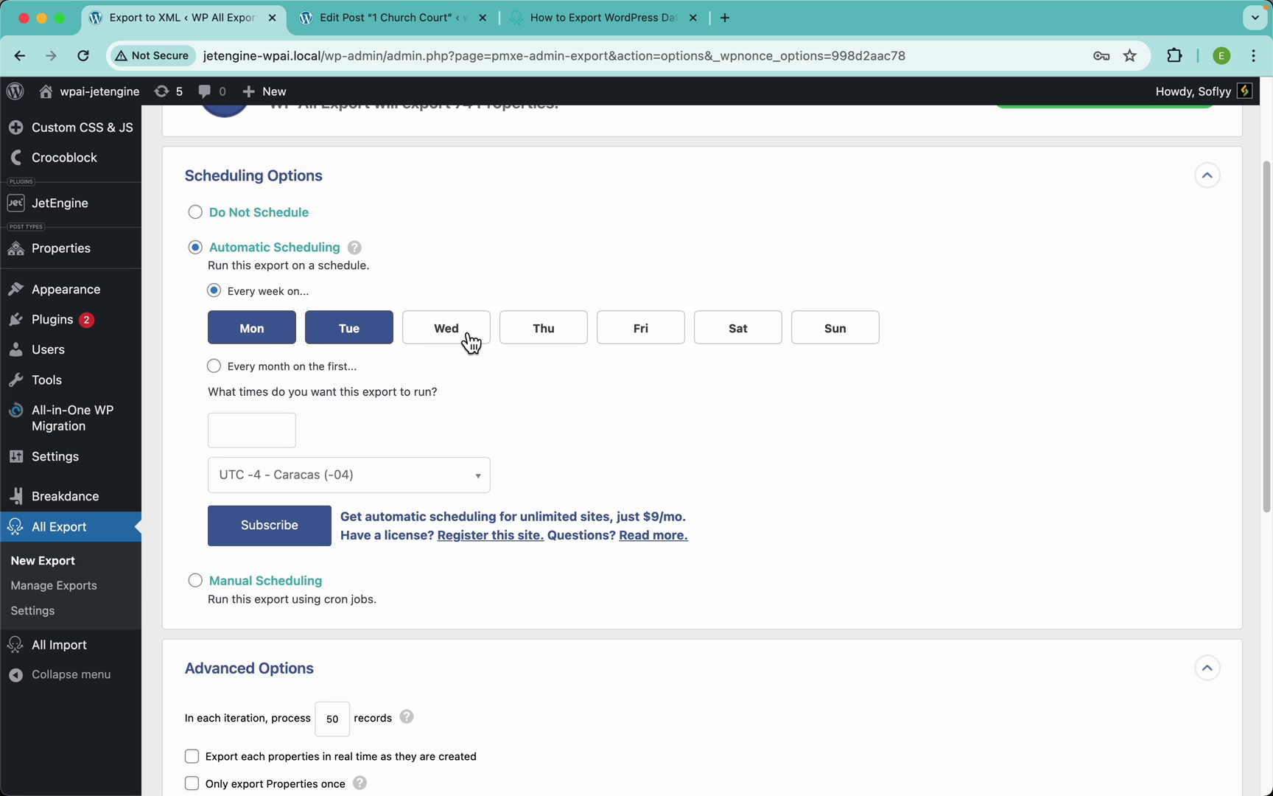
{"action": "left_click", "coordinate": [469, 339]}
{"action": "left_click", "coordinate": [550, 344]}
{"action": "left_click", "coordinate": [635, 343]}
{"action": "left_click", "coordinate": [739, 341]}
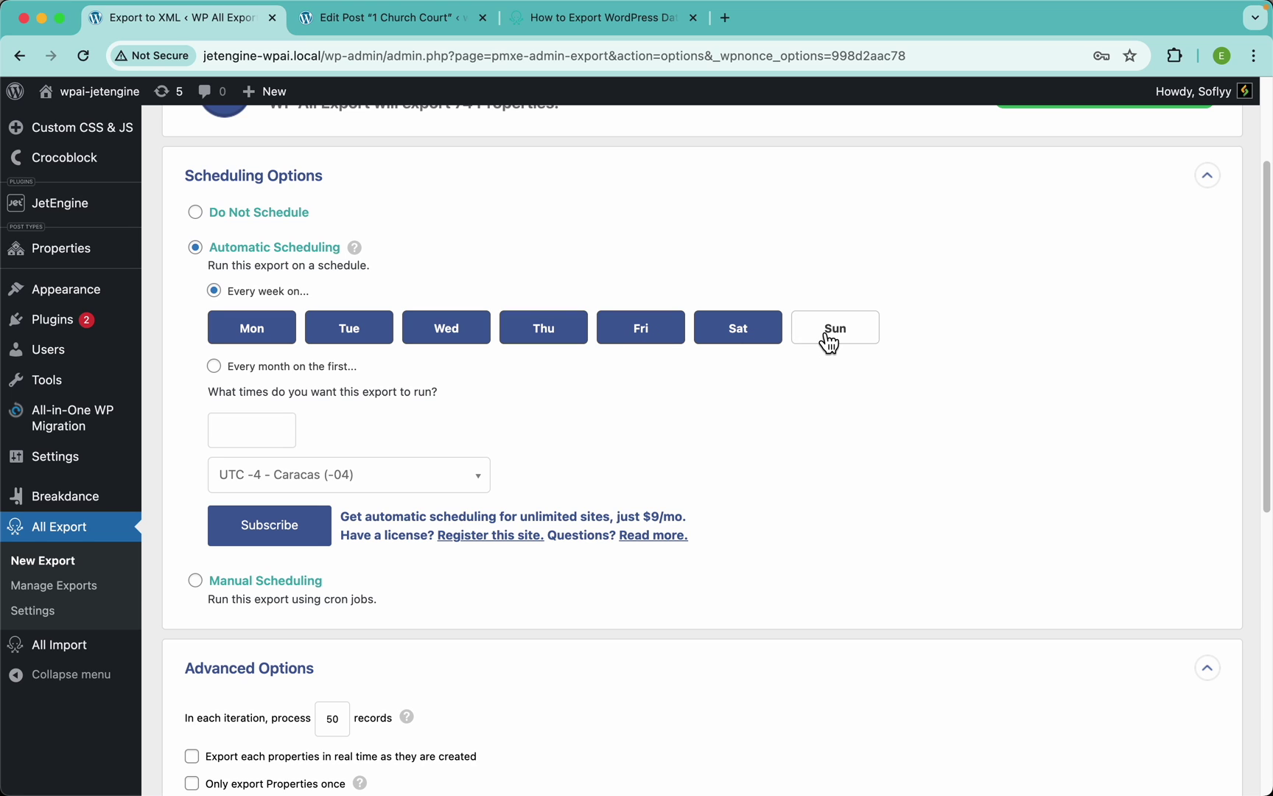
{"action": "left_click", "coordinate": [828, 342]}
Set the weekly run times to 12:00am and 12:00pm
{"action": "left_click", "coordinate": [269, 437]}
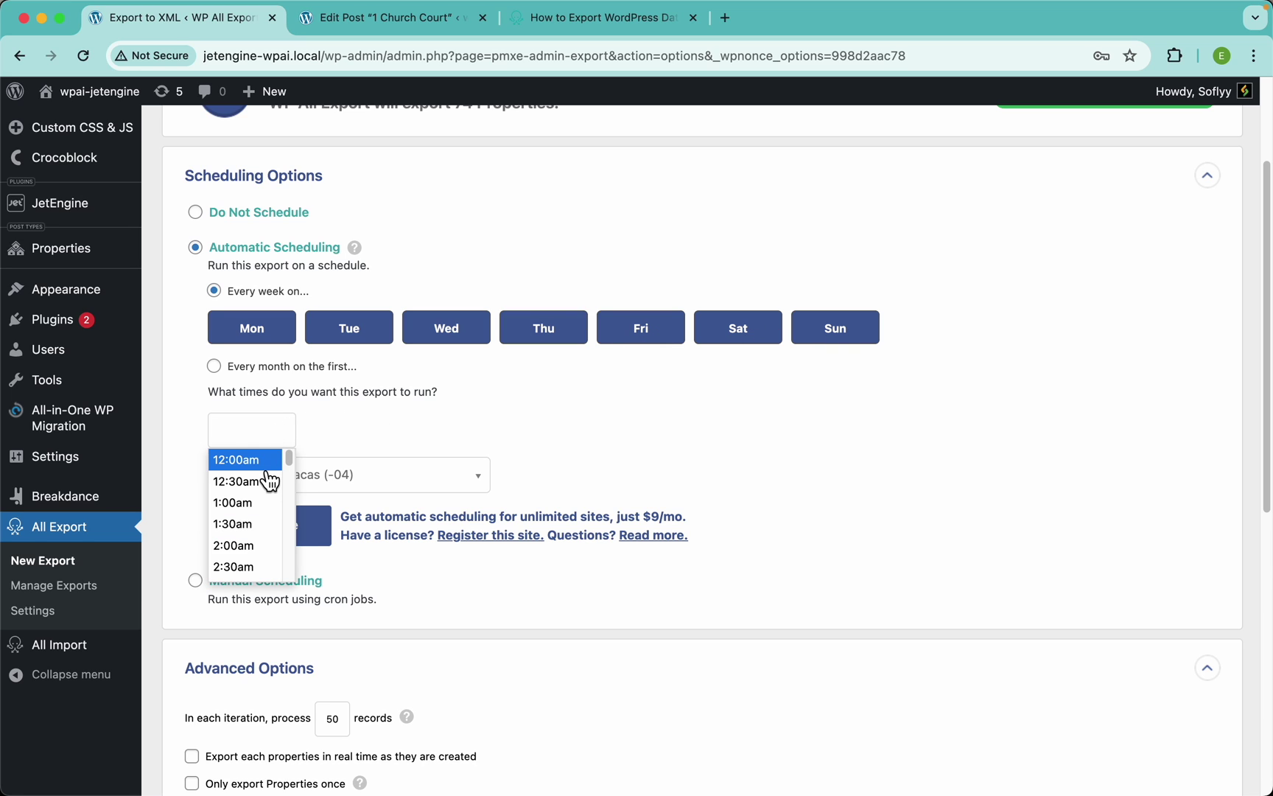
{"action": "left_click", "coordinate": [280, 454]}
{"action": "left_click", "coordinate": [355, 433]}
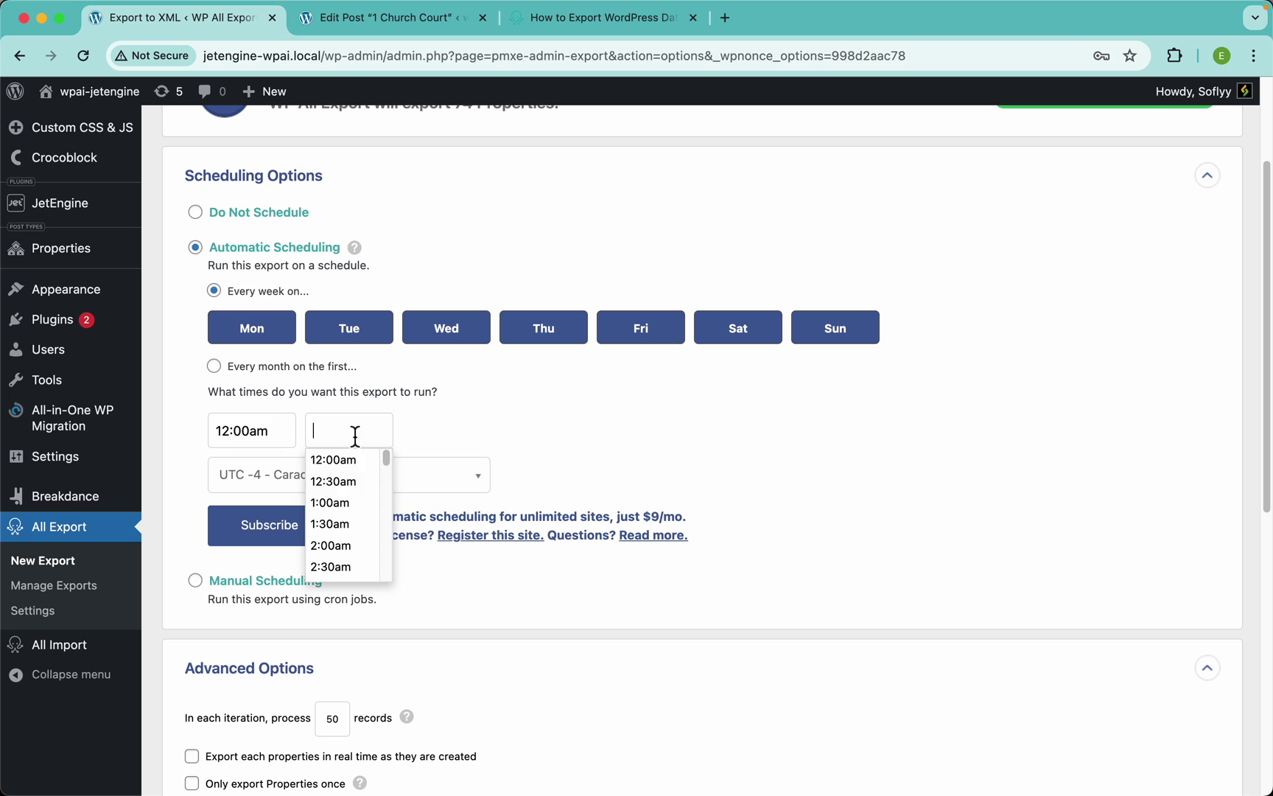
{"action": "scroll", "coordinate": [366, 530], "scroll_direction": "down", "scroll_amount": 5}
{"action": "scroll", "coordinate": [367, 530], "scroll_direction": "up", "scroll_amount": 2}
{"action": "scroll", "coordinate": [366, 531], "scroll_direction": "down", "scroll_amount": 4}
{"action": "scroll", "coordinate": [366, 531], "scroll_direction": "up", "scroll_amount": 1}
{"action": "left_click", "coordinate": [340, 494]}
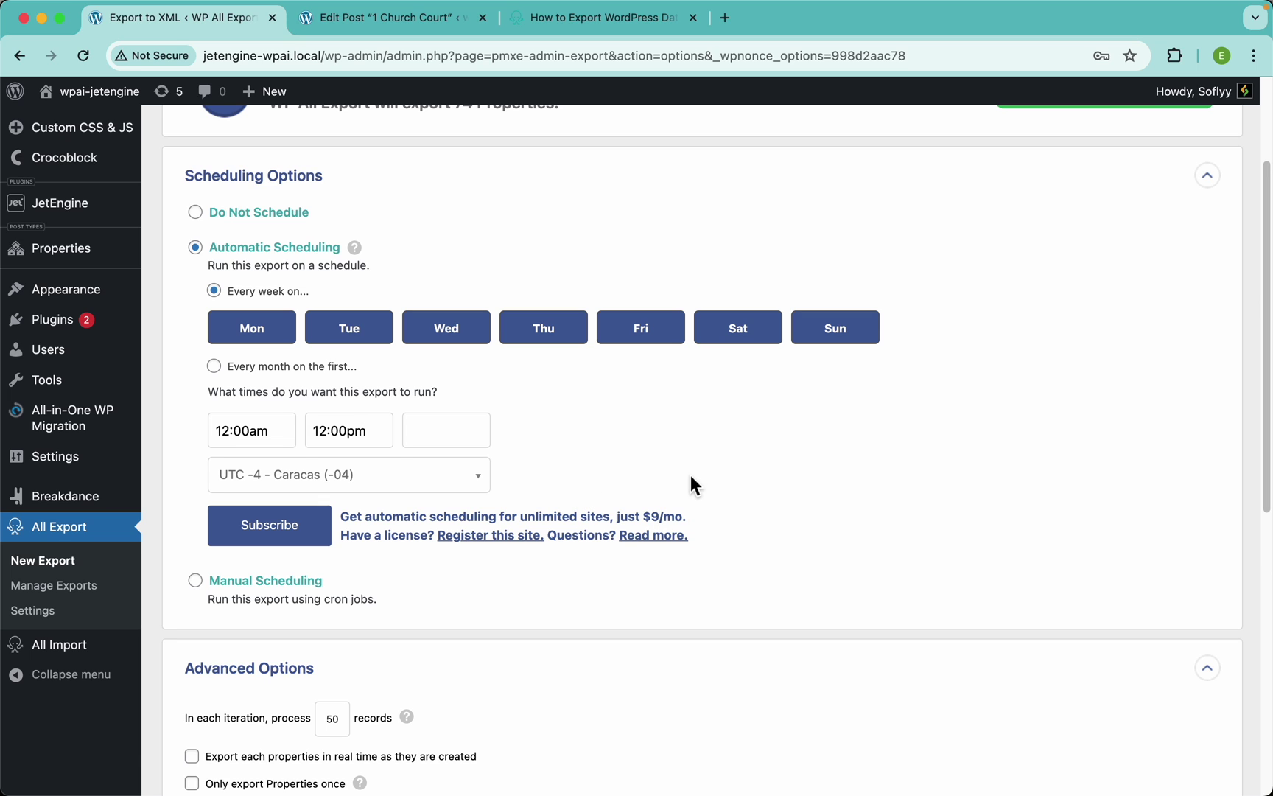
Select Manual Scheduling to show the cron Trigger, Processing, File and Bundle URLs
{"action": "left_click", "coordinate": [290, 581]}
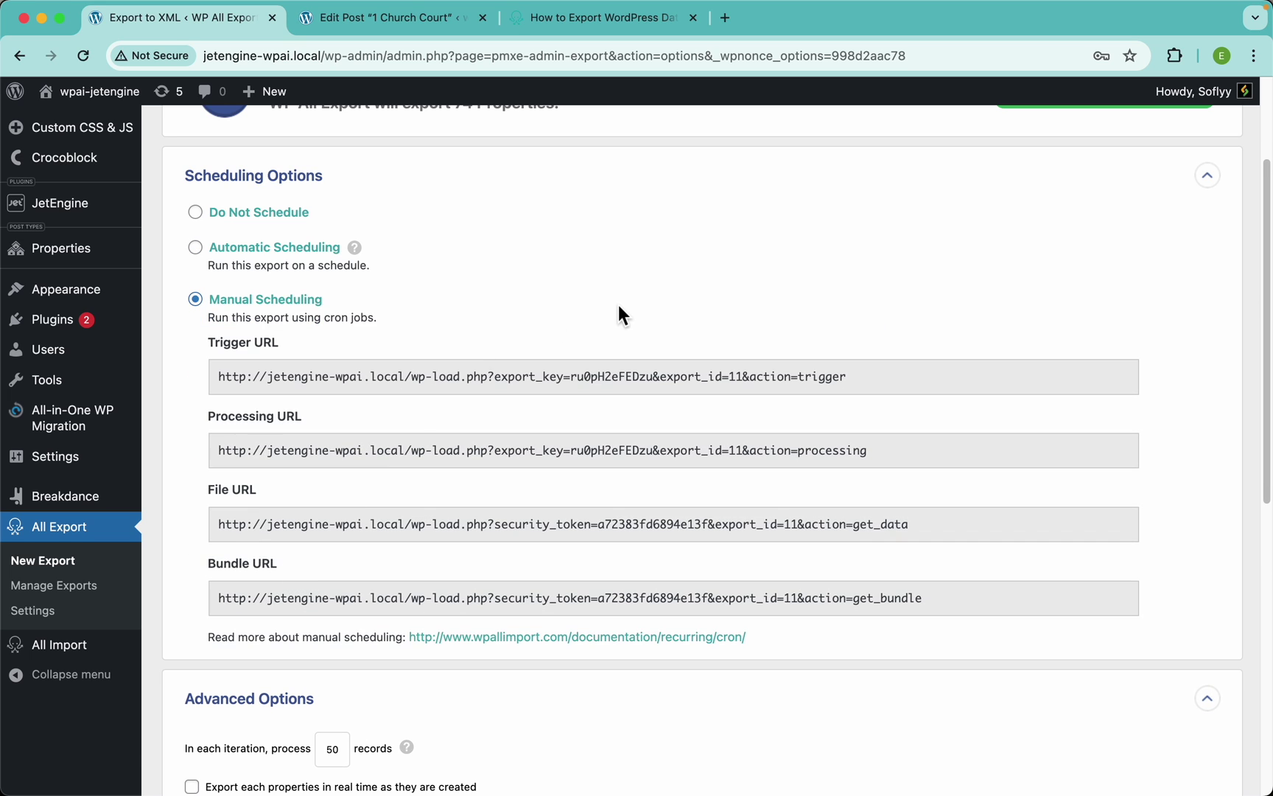
{"action": "scroll", "coordinate": [638, 405], "scroll_direction": "down", "scroll_amount": 2}
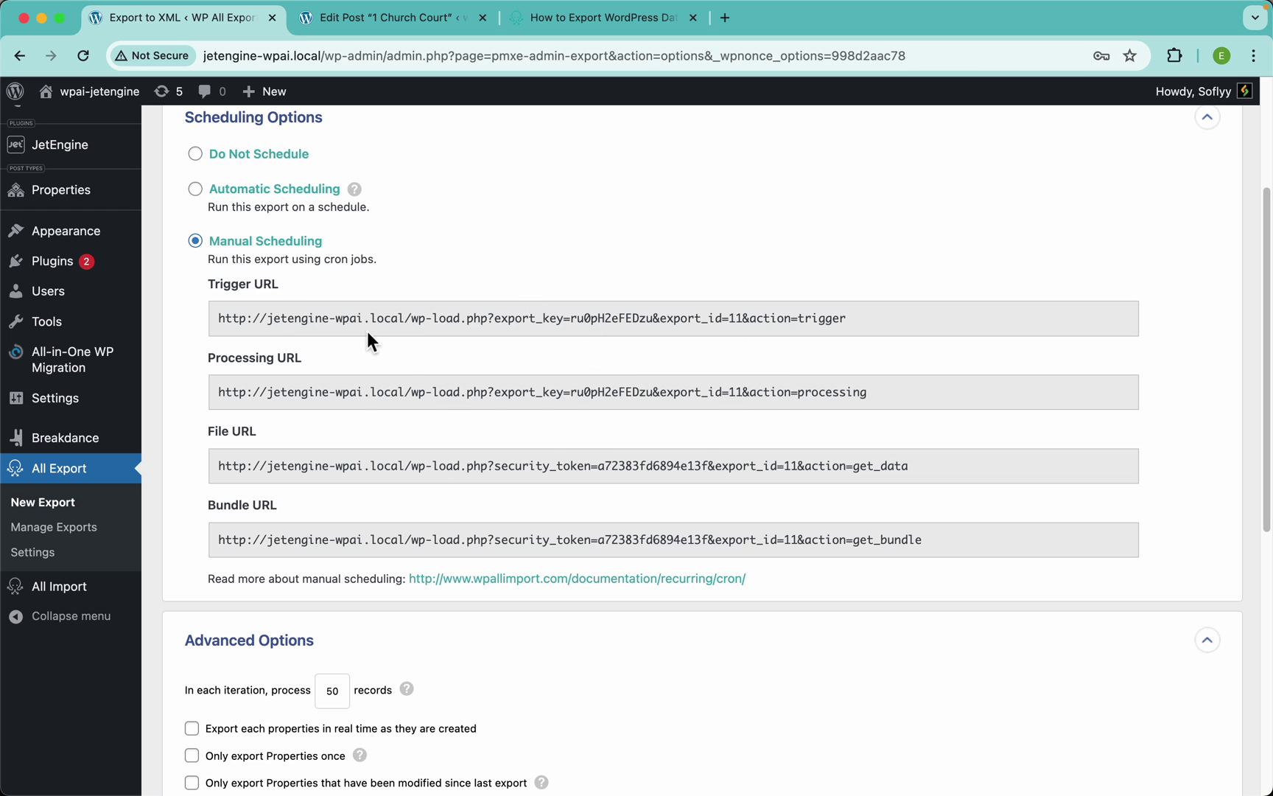
Choose Do Not Schedule and collapse the Scheduling Options section
{"action": "left_click", "coordinate": [248, 154]}
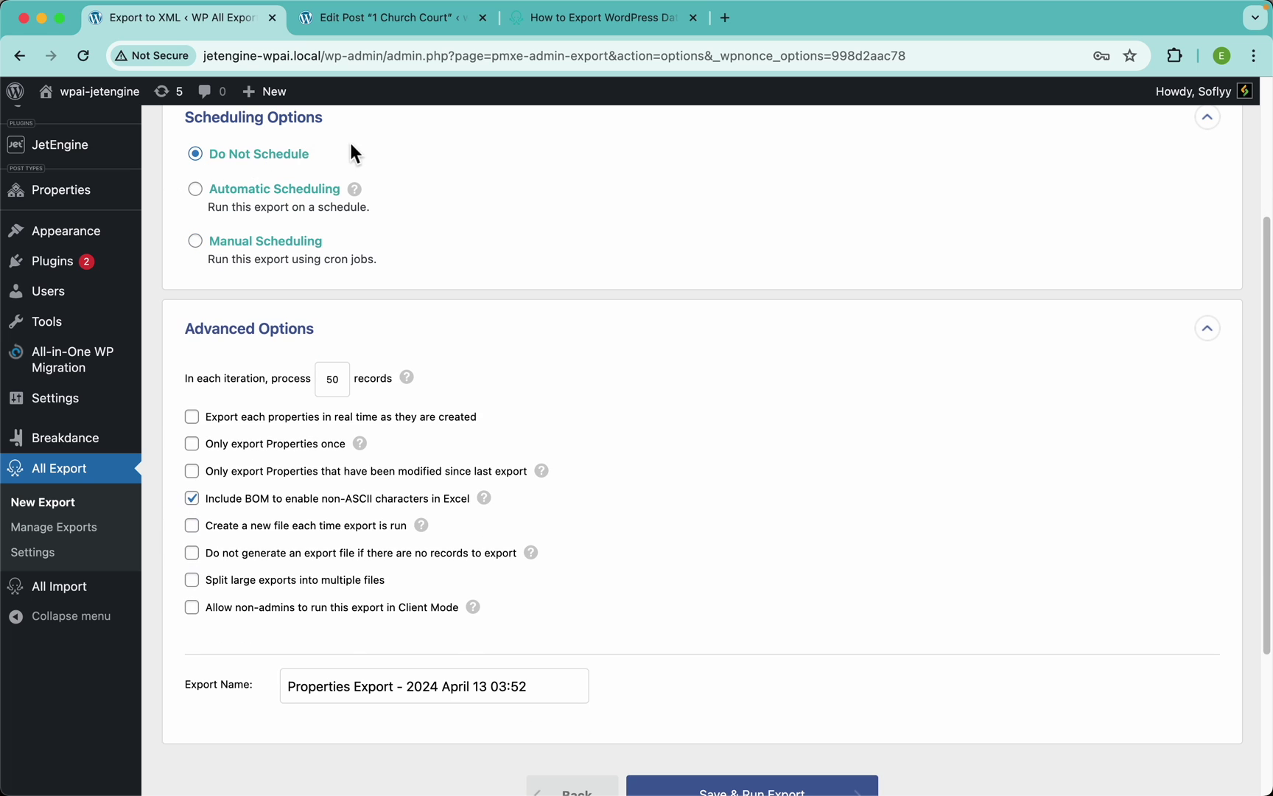
{"action": "left_click", "coordinate": [295, 124]}
{"action": "scroll", "coordinate": [489, 253], "scroll_direction": "down", "scroll_amount": 1}
{"action": "scroll", "coordinate": [488, 254], "scroll_direction": "up", "scroll_amount": 1}
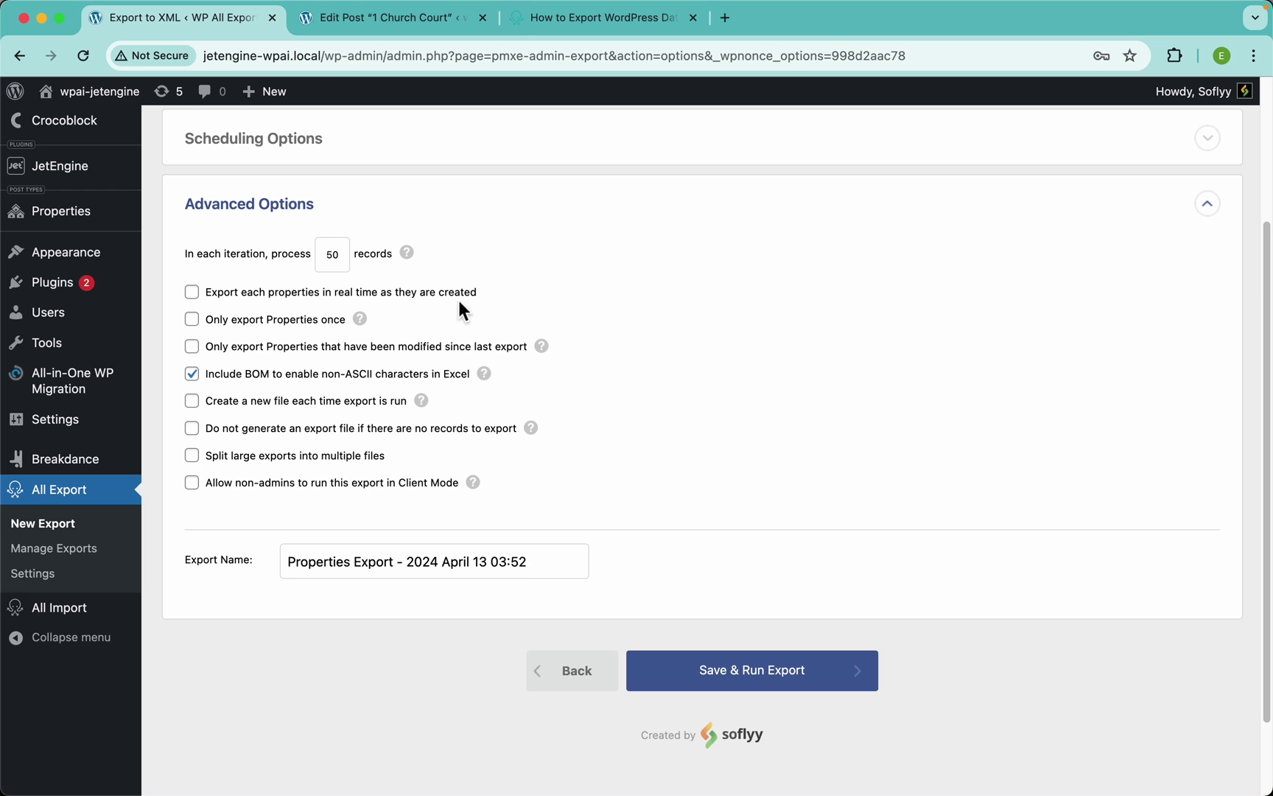
Toggle 'Export each properties in real time' on, then leave it unchecked
{"action": "left_click_drag", "start_coordinate": [504, 297], "coordinate": [218, 297]}
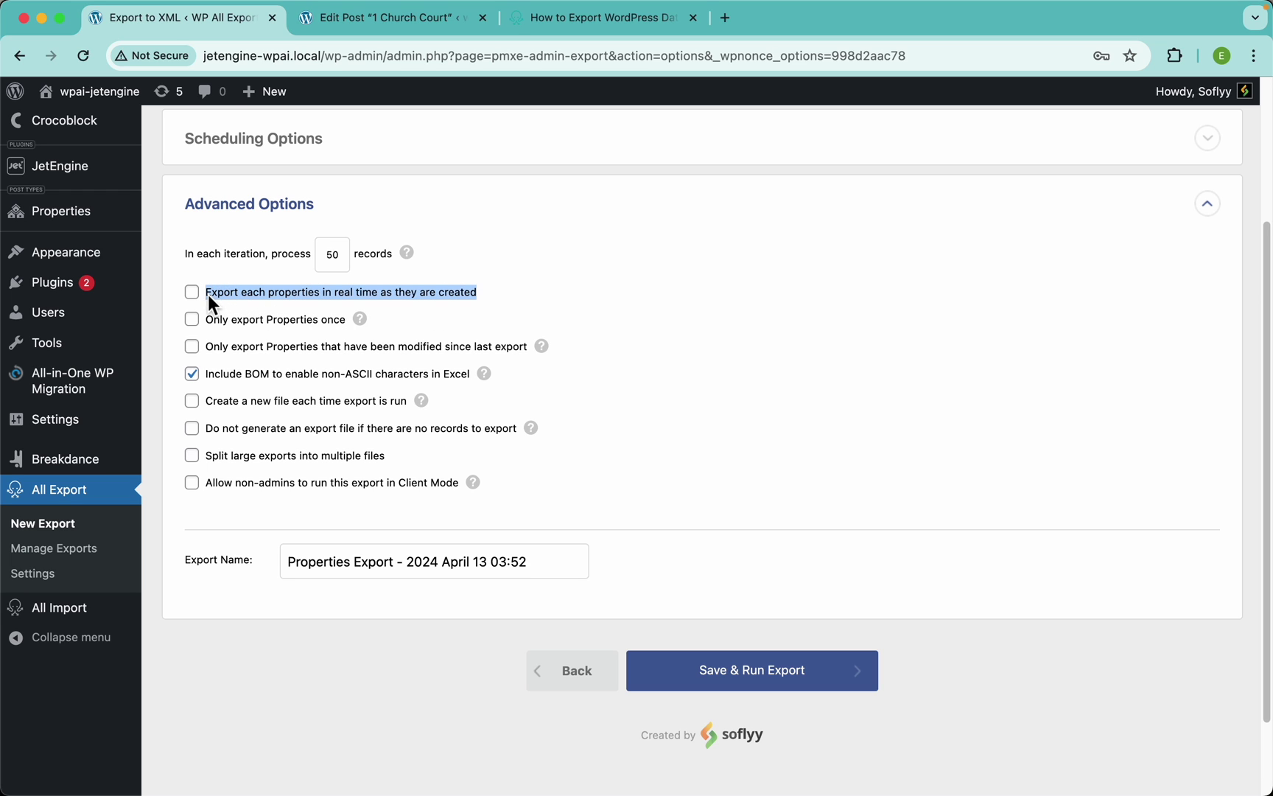
{"action": "left_click", "coordinate": [238, 291]}
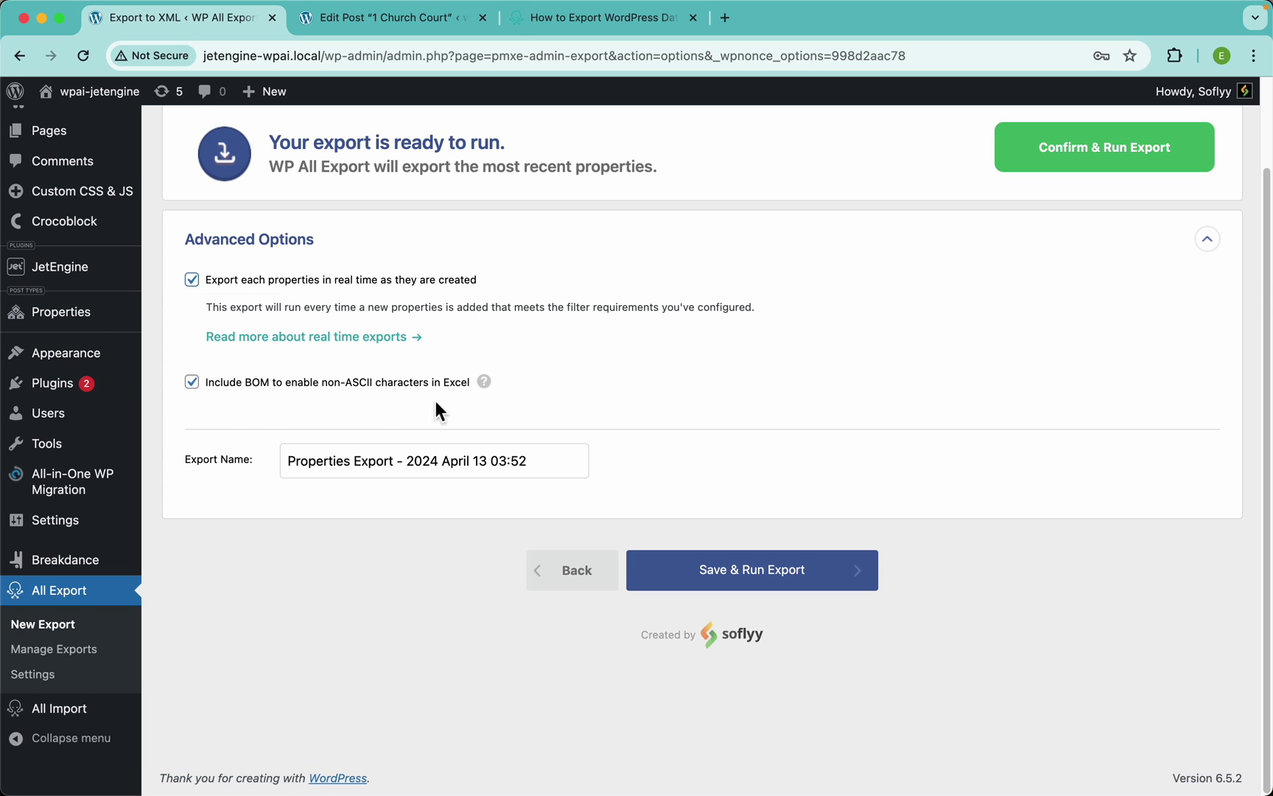
{"action": "left_click", "coordinate": [396, 280]}
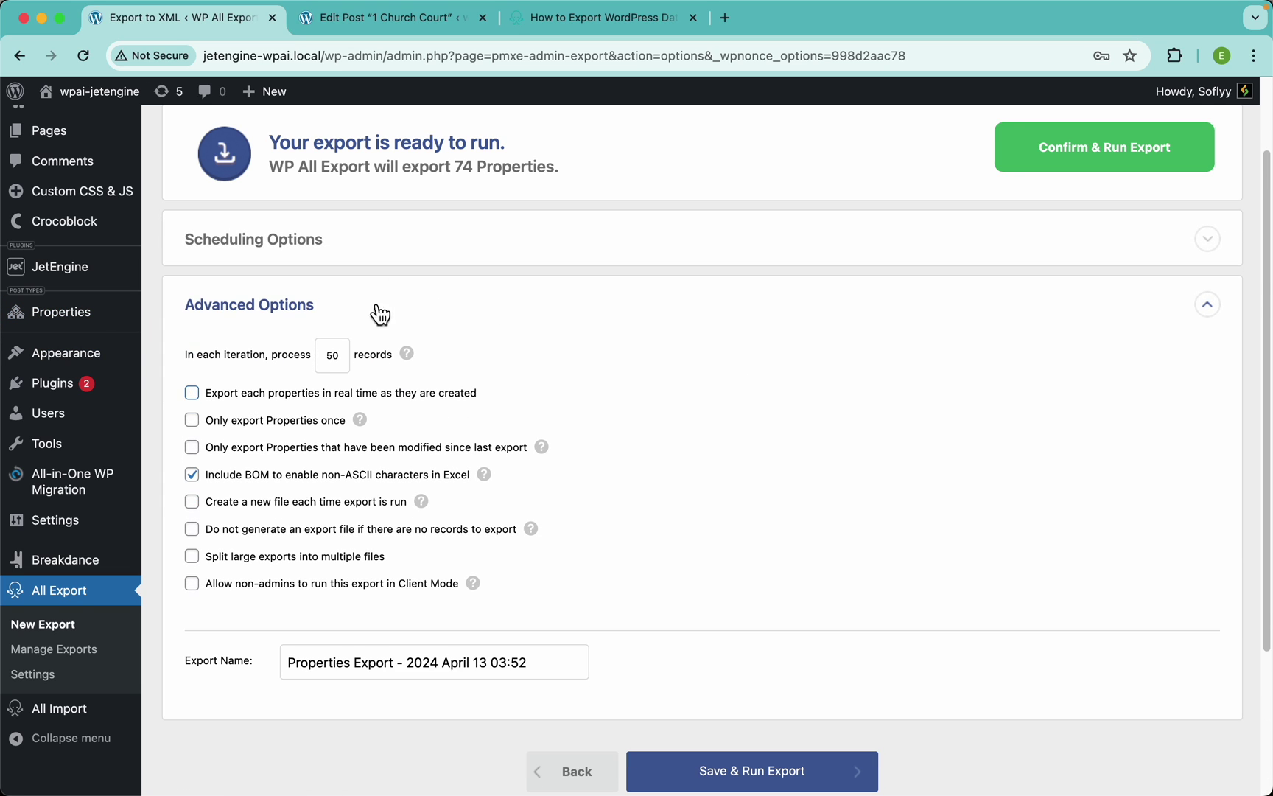
{"action": "left_click", "coordinate": [276, 417]}
{"action": "mouse_move", "coordinate": [361, 424]}
{"action": "left_click", "coordinate": [255, 419]}
{"action": "scroll", "coordinate": [942, 368], "scroll_direction": "up", "scroll_amount": 2}
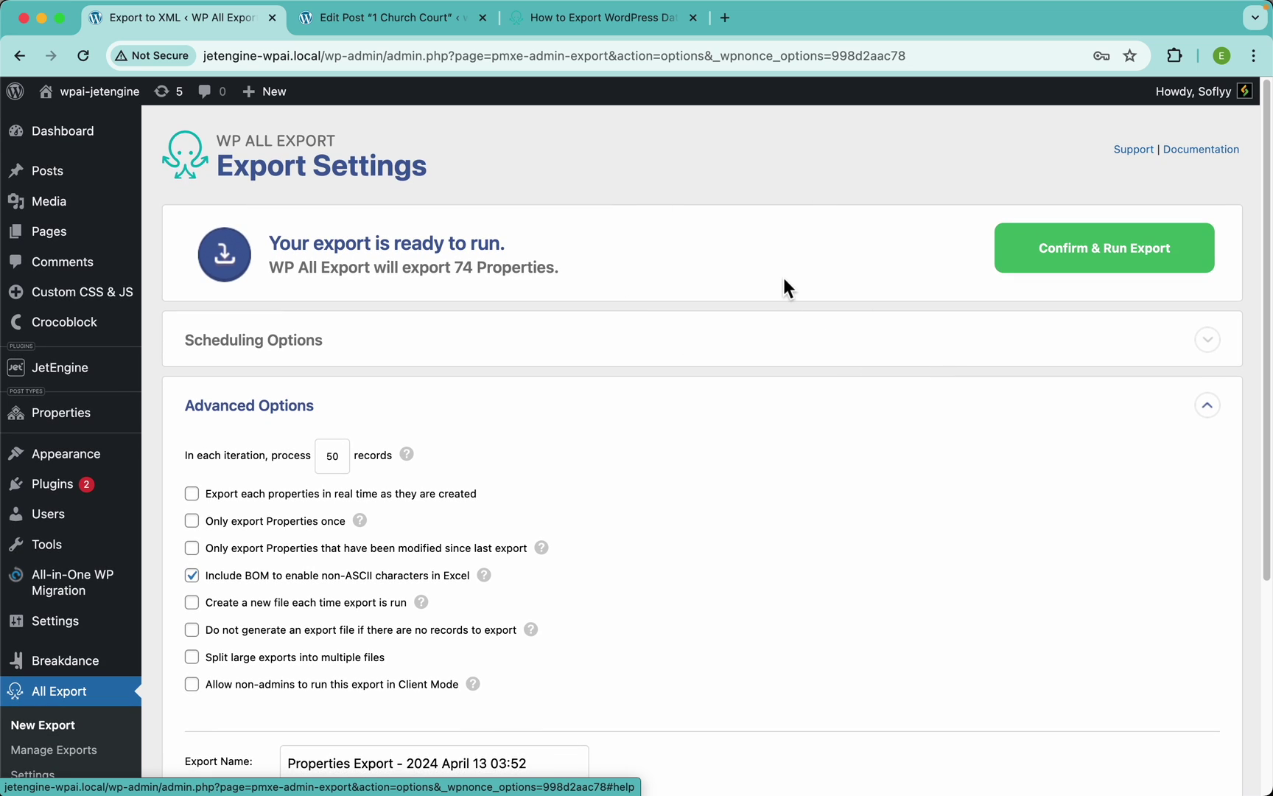
Run the 74-Property export, download Properties-Export-2024-April-13-0352.xlsx and open it
{"action": "left_click", "coordinate": [1045, 264]}
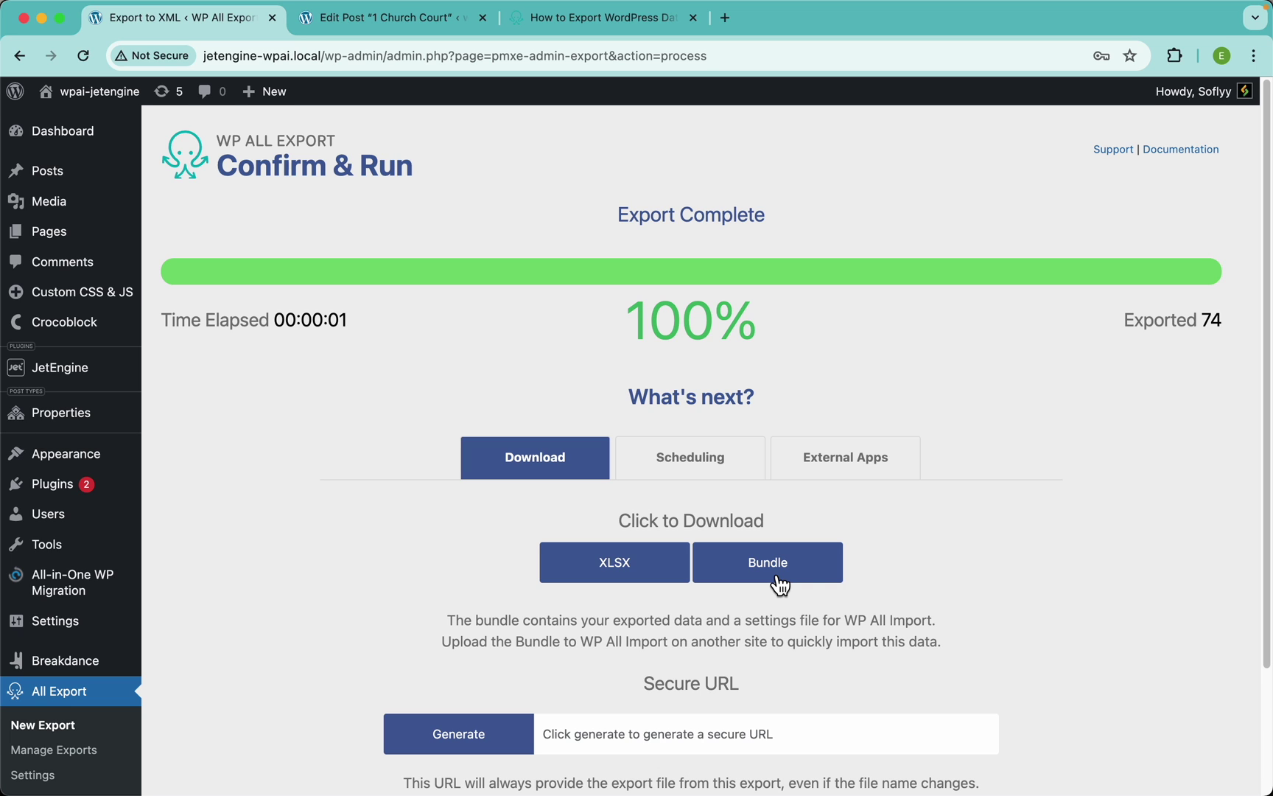
{"action": "scroll", "coordinate": [171, 644], "scroll_direction": "down", "scroll_amount": 3}
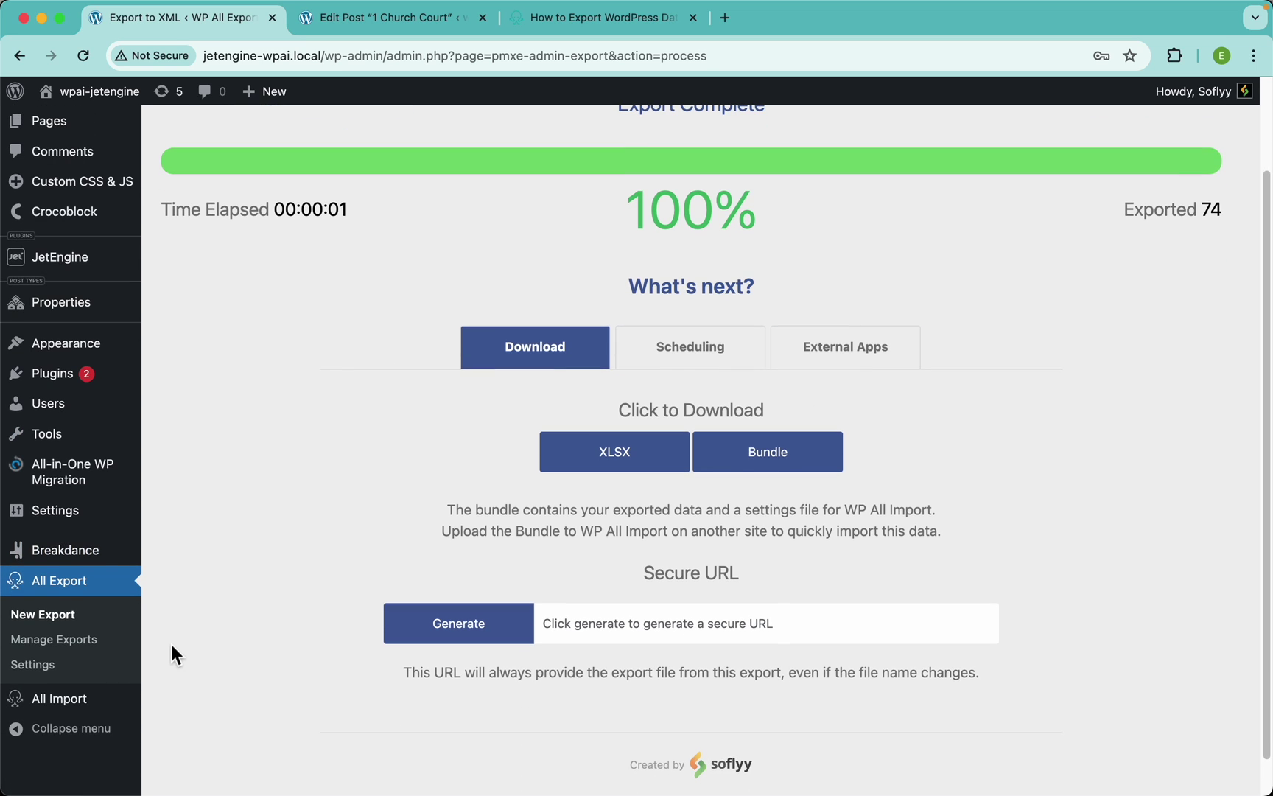
{"action": "mouse_move", "coordinate": [74, 711]}
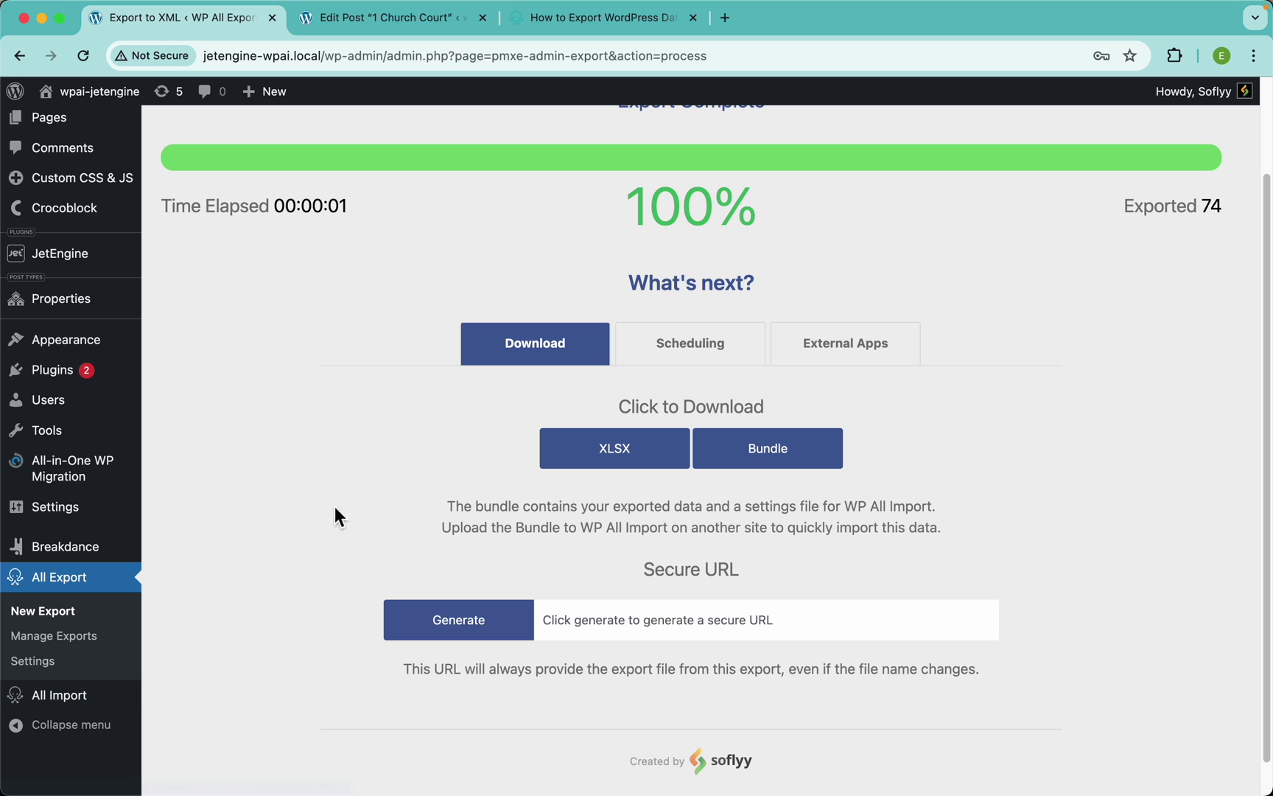
{"action": "left_click", "coordinate": [631, 457]}
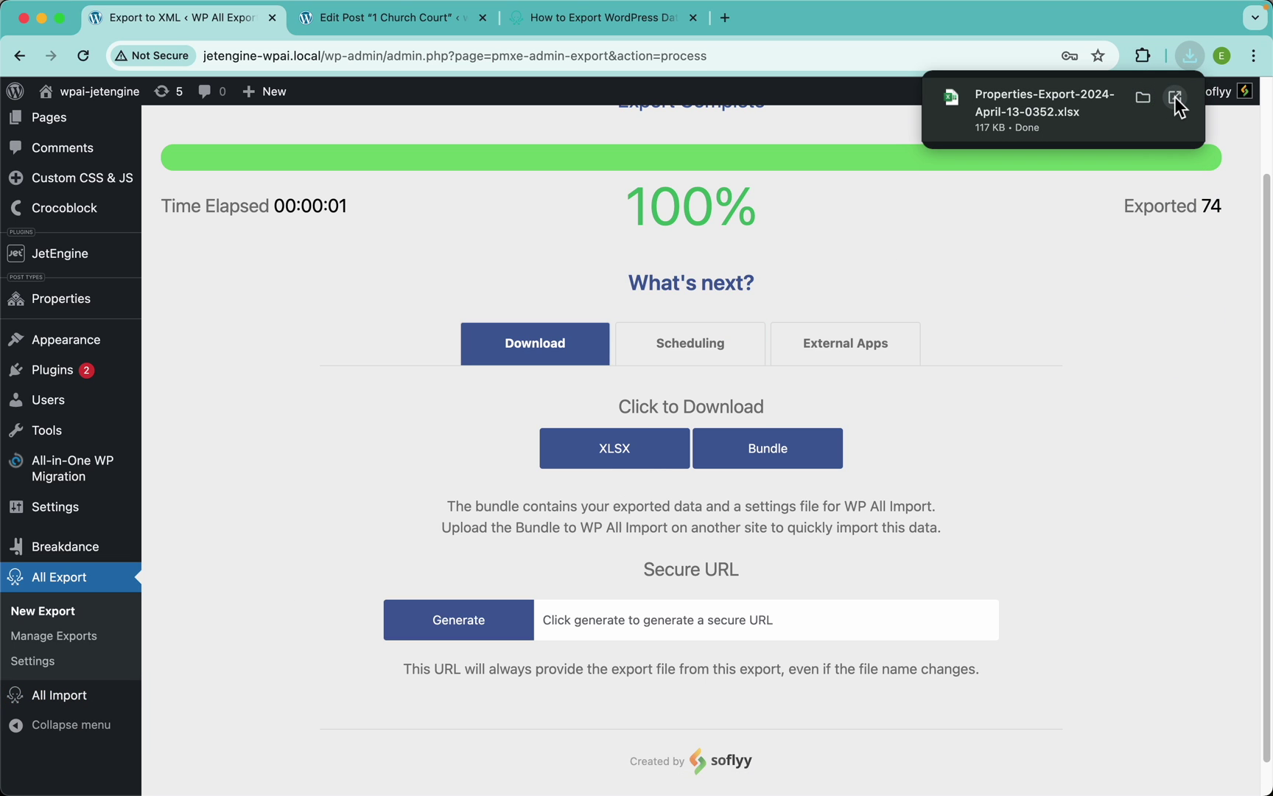
{"action": "left_click", "coordinate": [1174, 97]}
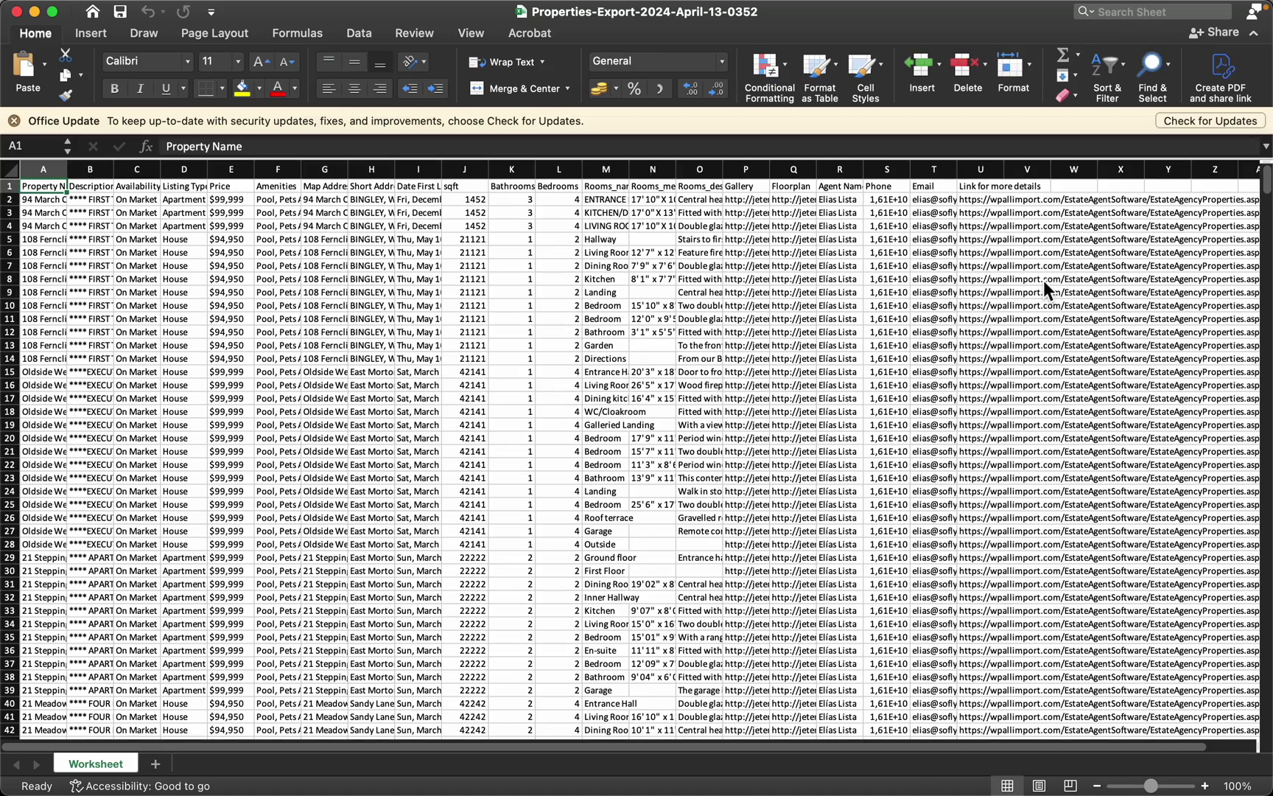
Dismiss the Office update notice and review the column headings through Date First Listed
{"action": "left_click", "coordinate": [14, 121]}
{"action": "scroll", "coordinate": [108, 189], "scroll_direction": "up", "scroll_amount": 3}
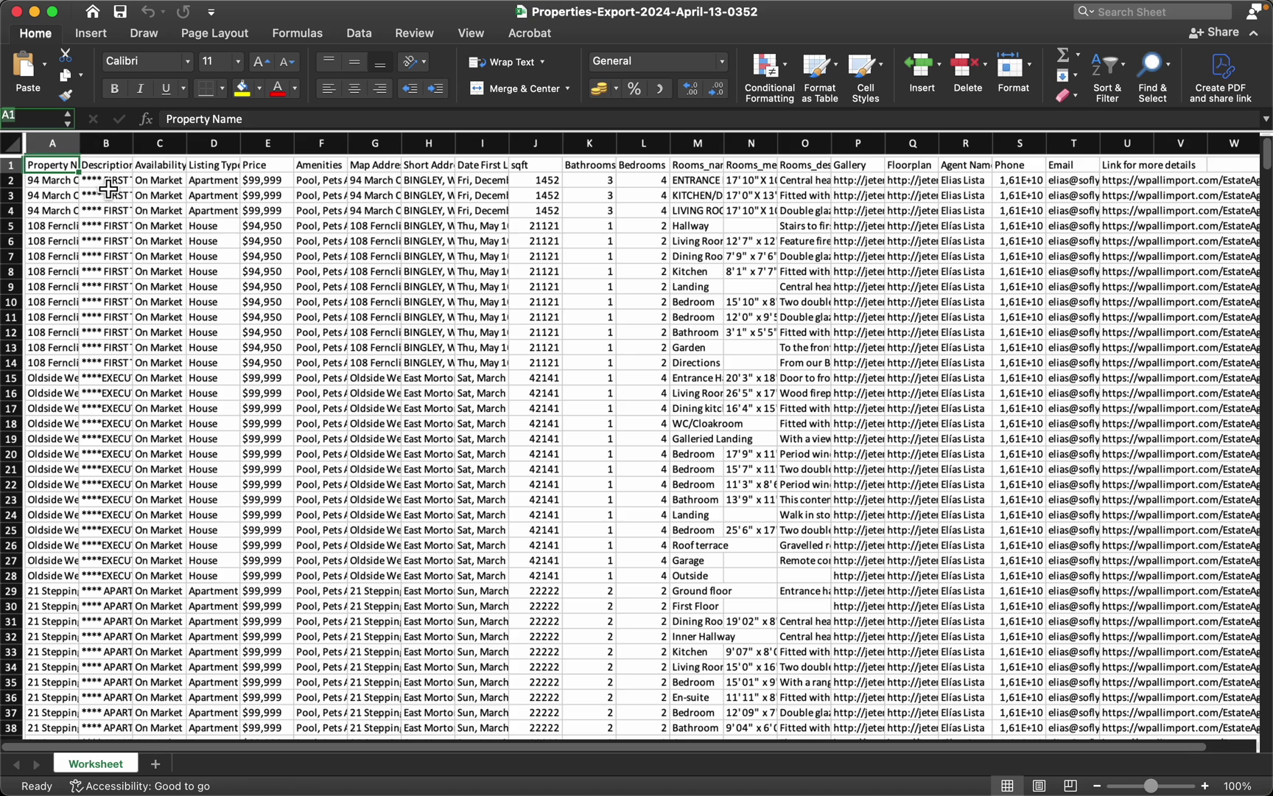
{"action": "key", "text": "Right"}
{"action": "key", "text": "Right"}
{"action": "key", "text": "Right"}
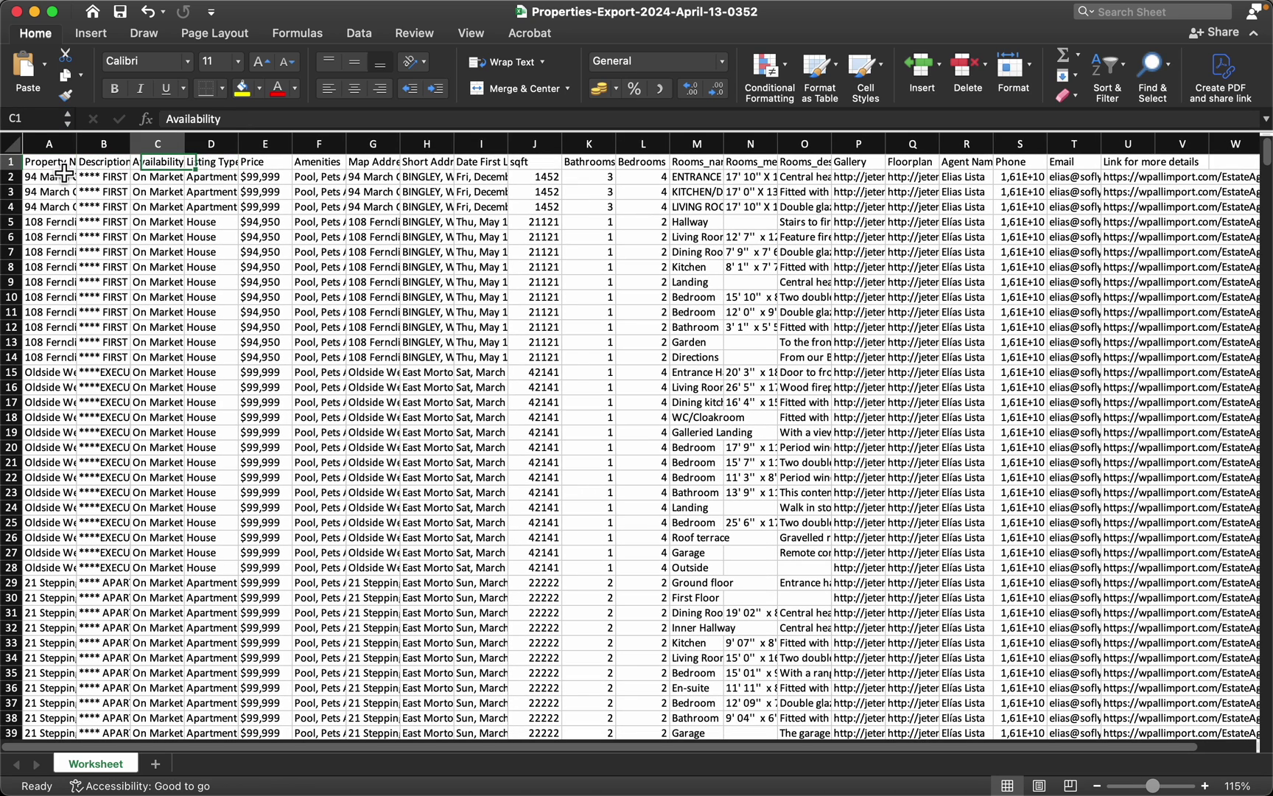
{"action": "key", "text": "Right"}
{"action": "key", "text": "Right"}
{"action": "key", "text": "Right"}
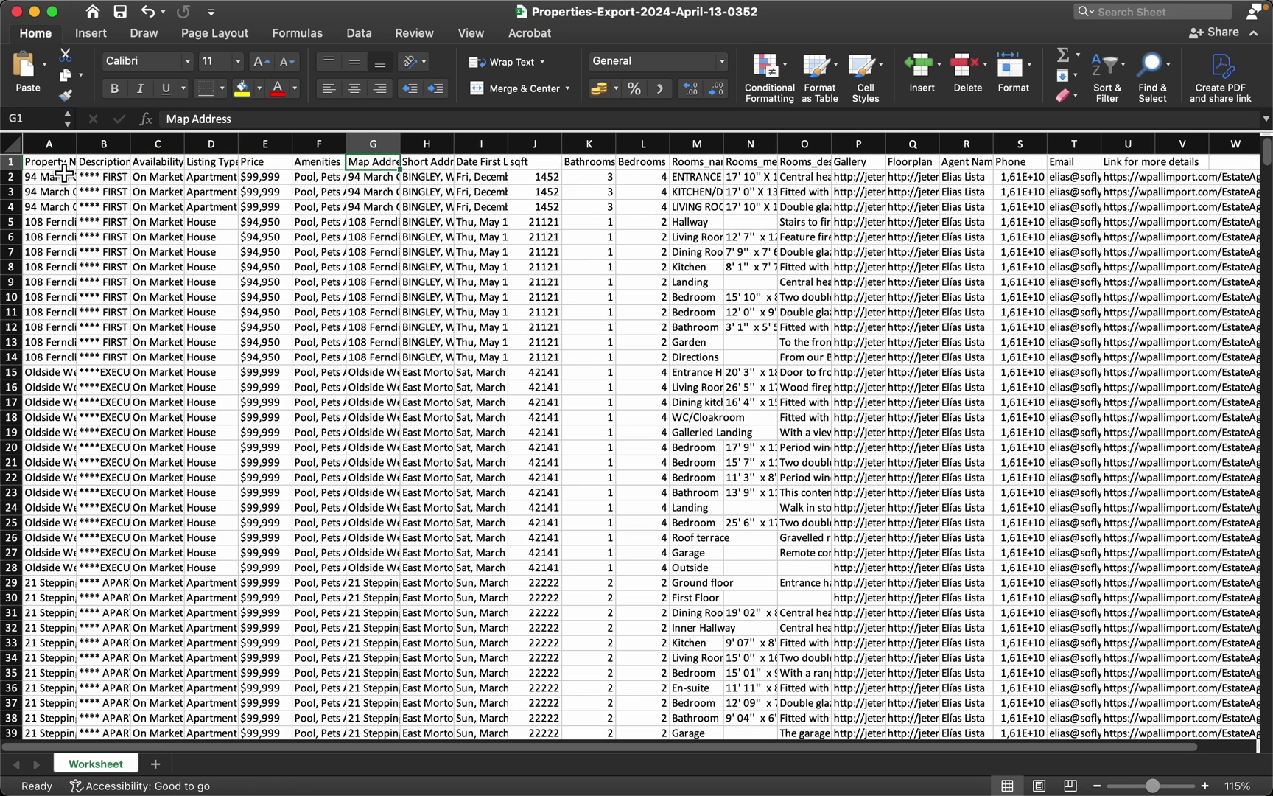
{"action": "key", "text": "Right"}
{"action": "key", "text": "Right"}
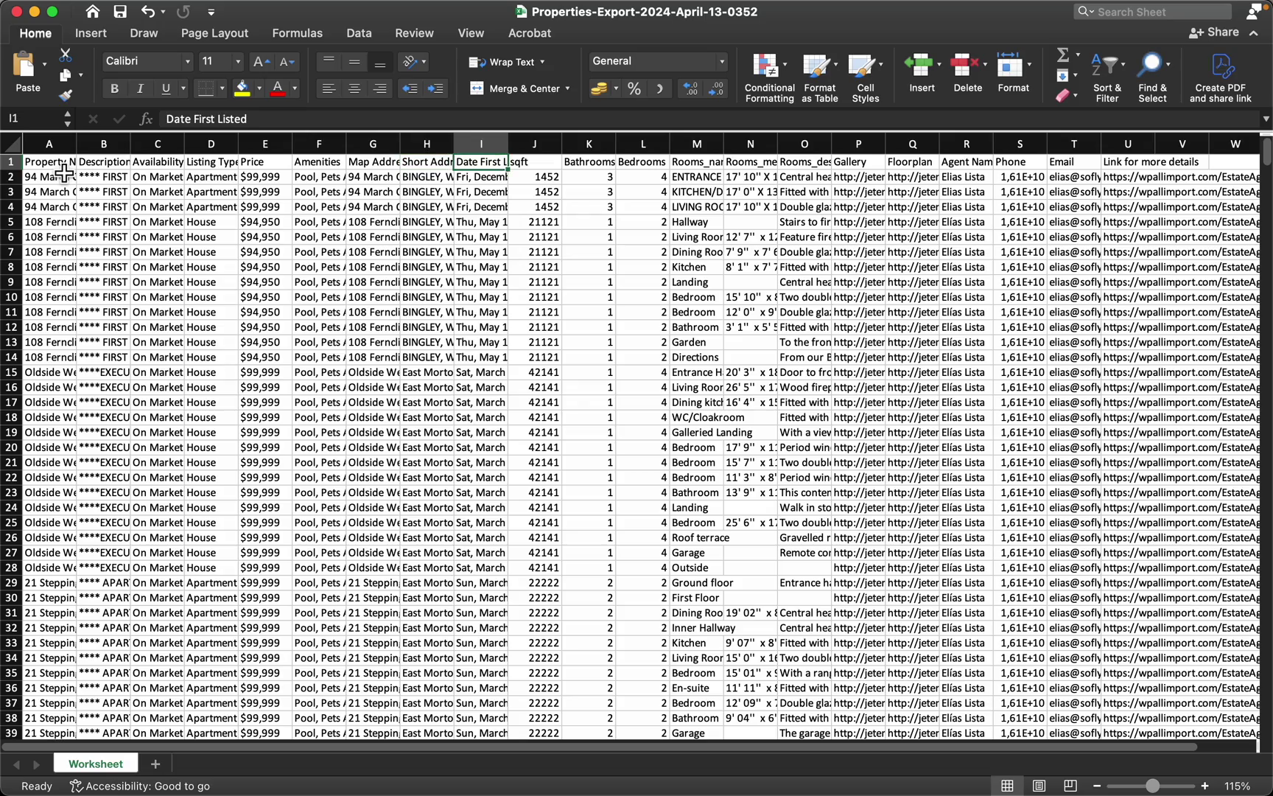
Widen the Gallery and Rooms_name columns, then switch back to Chrome
{"action": "scroll", "coordinate": [785, 328], "scroll_direction": "right", "scroll_amount": 7}
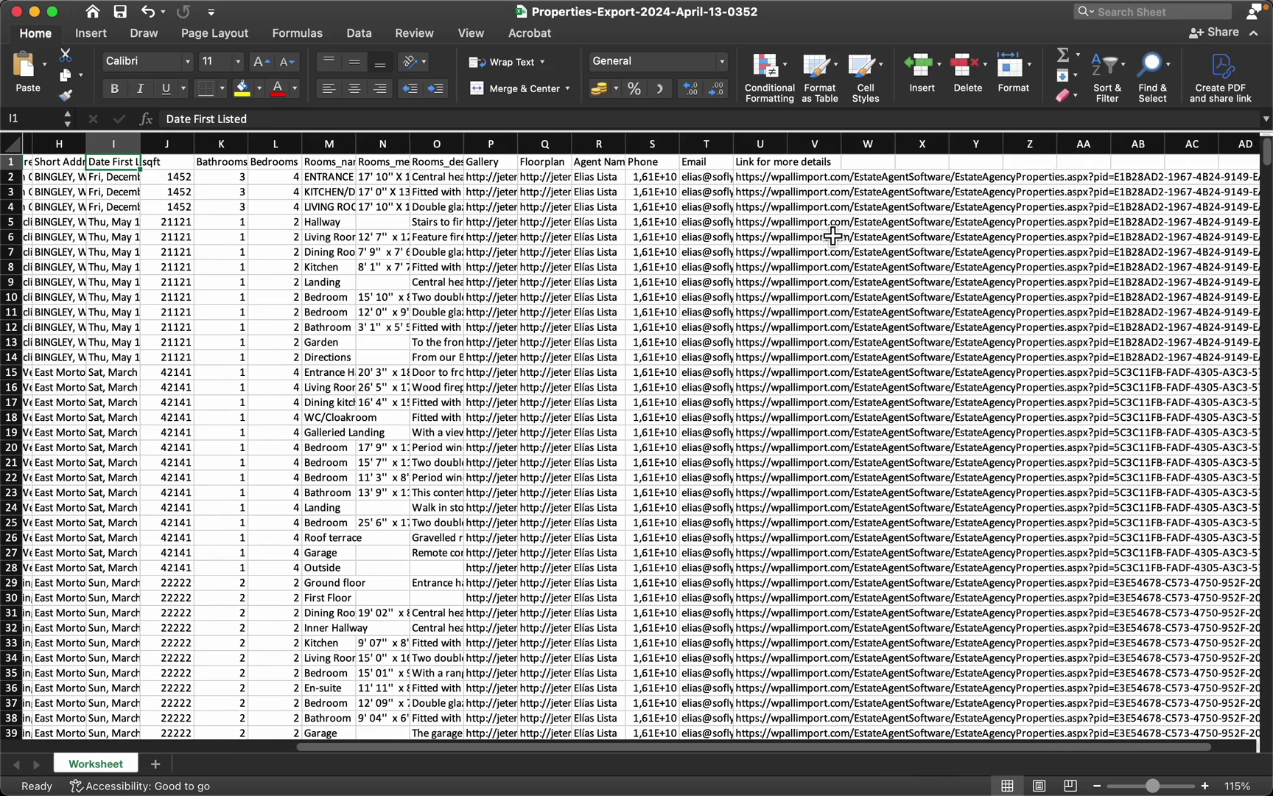
{"action": "left_click_drag", "start_coordinate": [517, 144], "coordinate": [661, 144]}
{"action": "scroll", "coordinate": [925, 214], "scroll_direction": "right", "scroll_amount": 5}
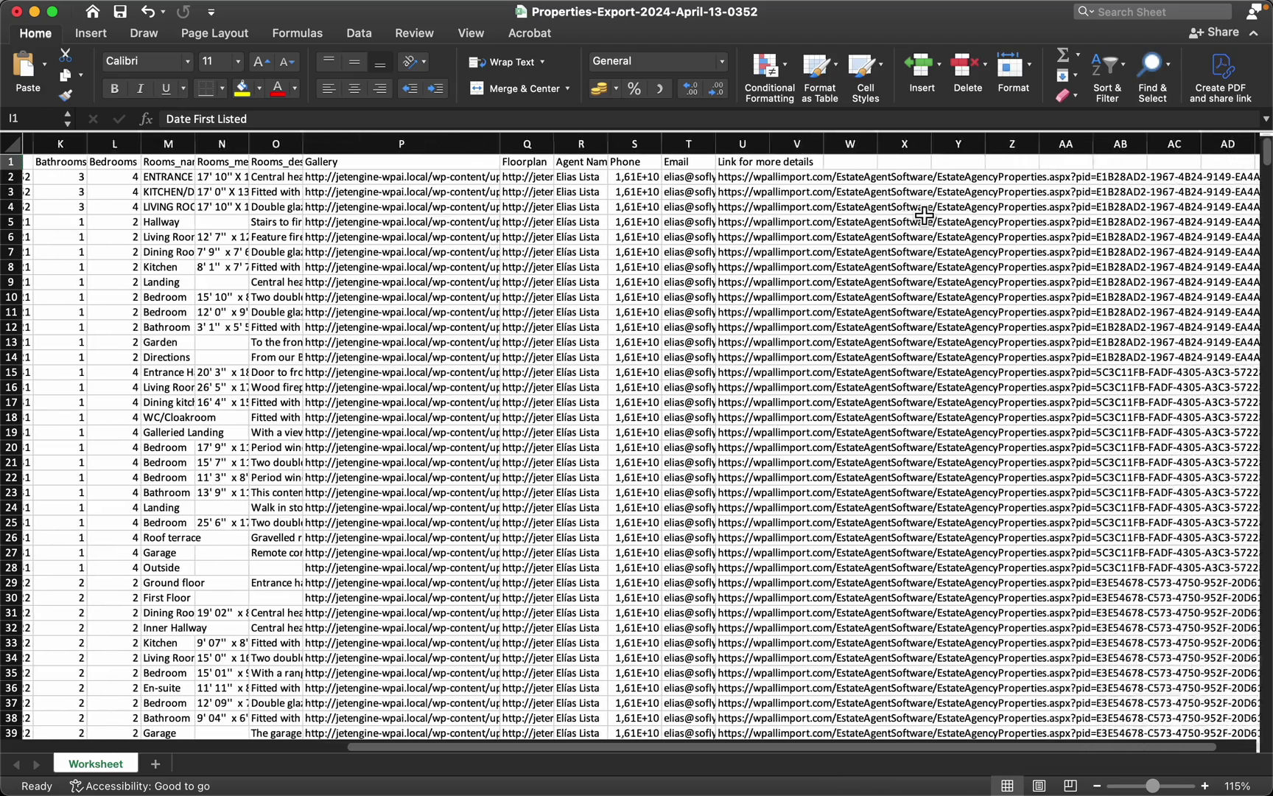
{"action": "scroll", "coordinate": [925, 214], "scroll_direction": "left", "scroll_amount": 10}
{"action": "scroll", "coordinate": [924, 214], "scroll_direction": "right", "scroll_amount": 1}
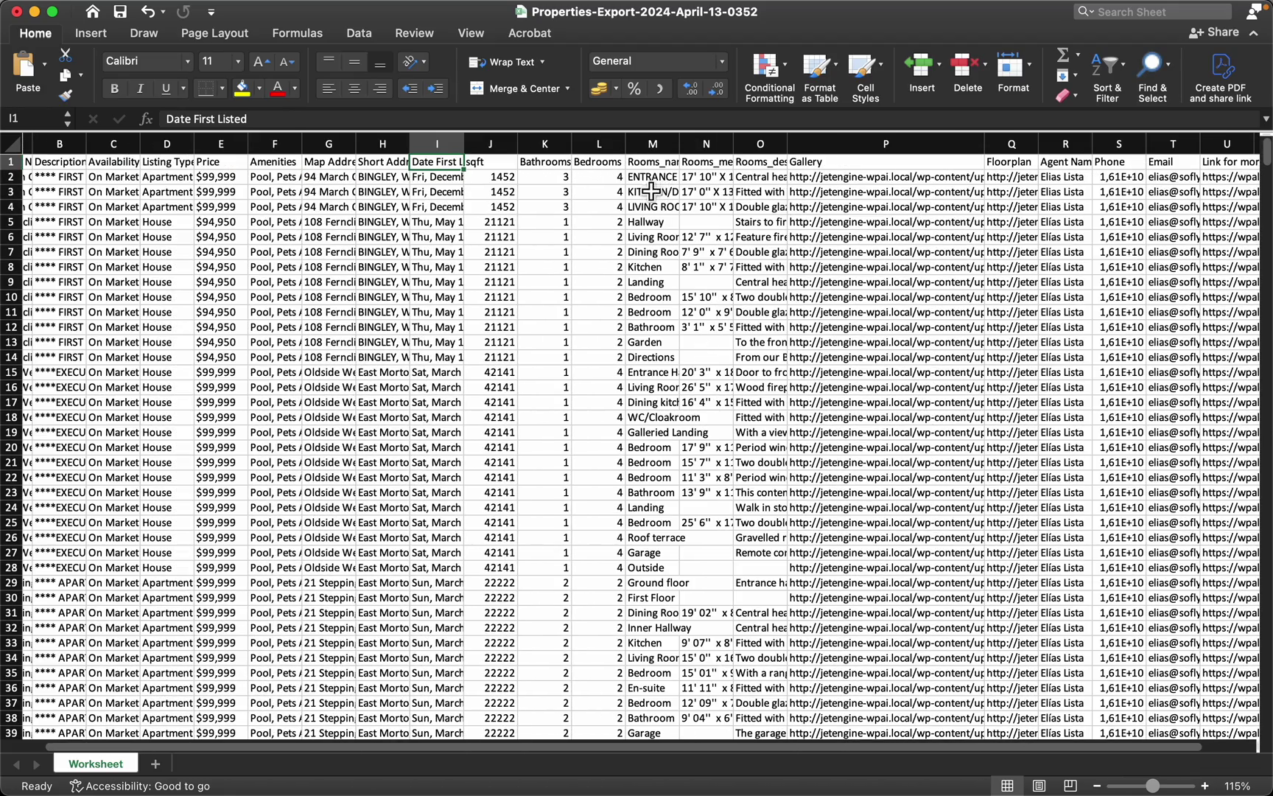
{"action": "left_click_drag", "start_coordinate": [681, 146], "coordinate": [773, 338]}
{"action": "scroll", "coordinate": [655, 342], "scroll_direction": "left", "scroll_amount": 1}
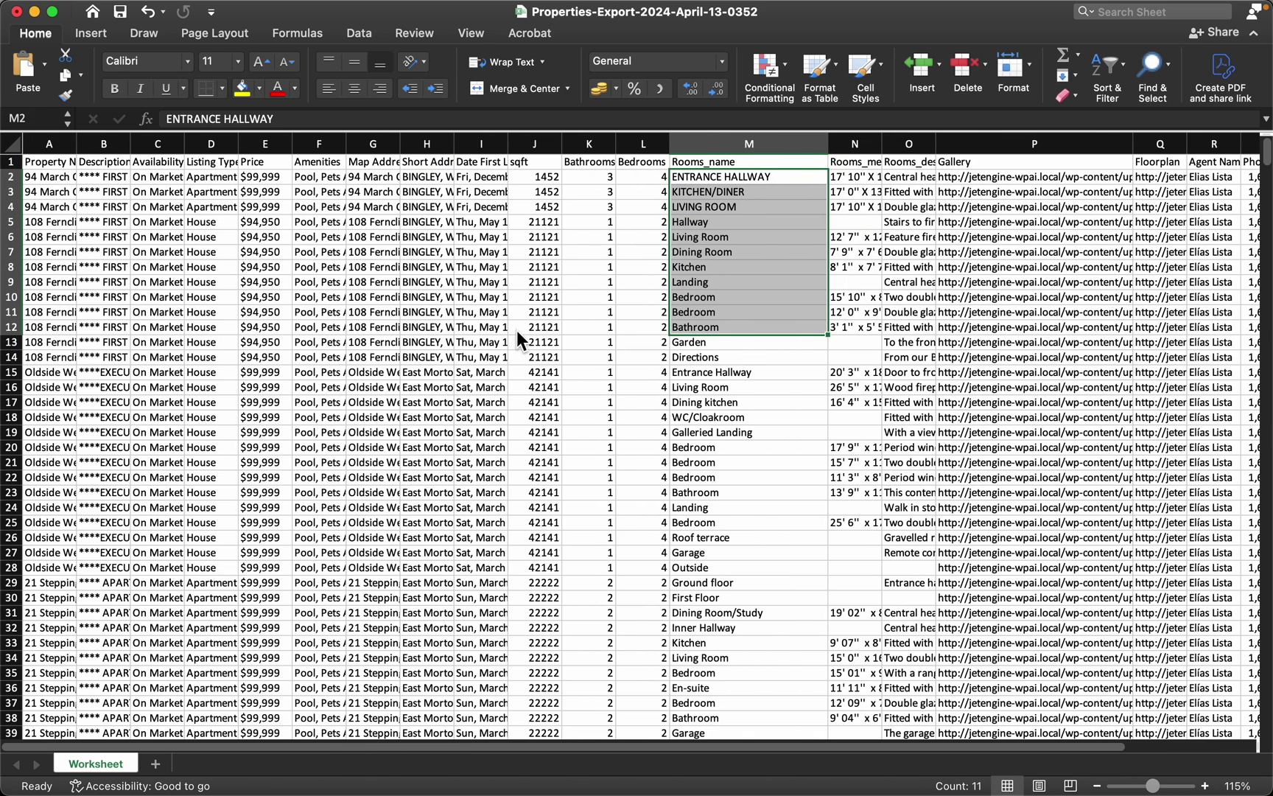
{"action": "key", "text": "super+Tab"}
Show the Scheduling section, then the External Apps section with Zapier integration
{"action": "left_click", "coordinate": [705, 342]}
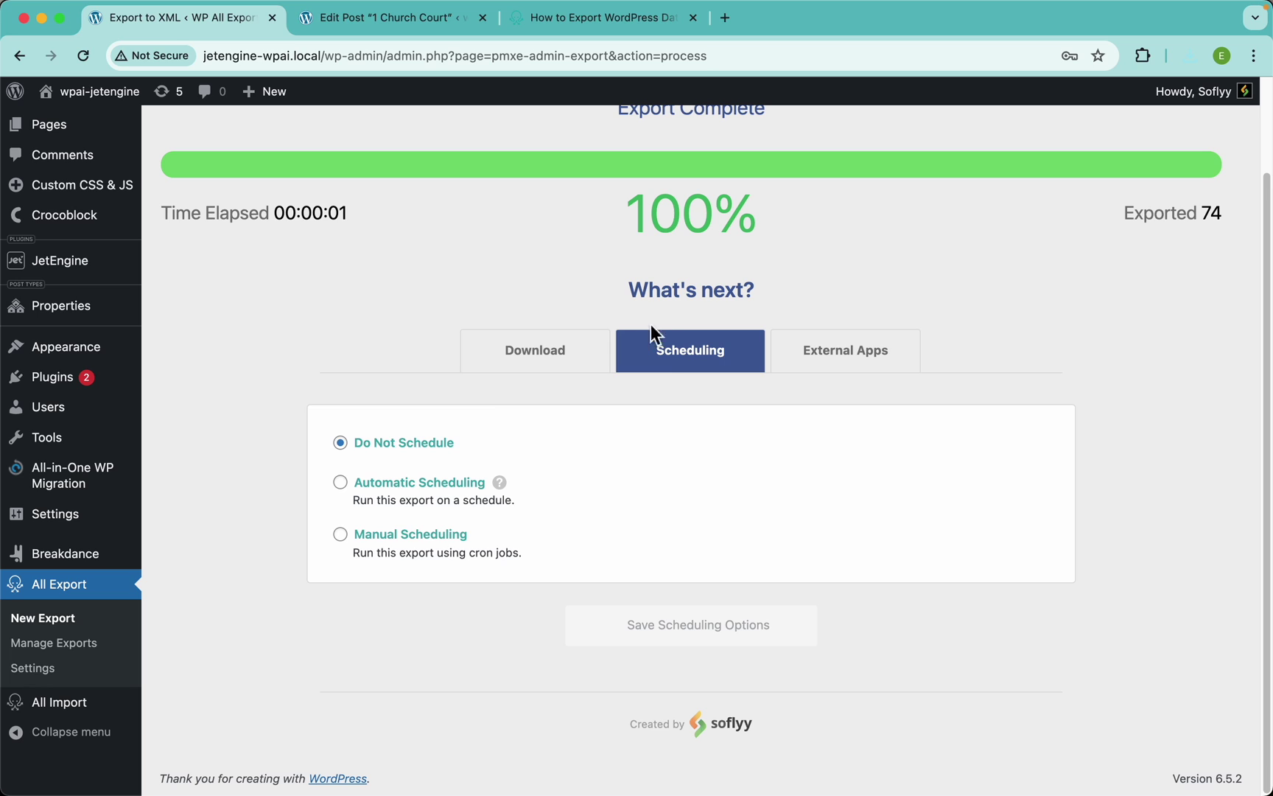
{"action": "left_click", "coordinate": [843, 368]}
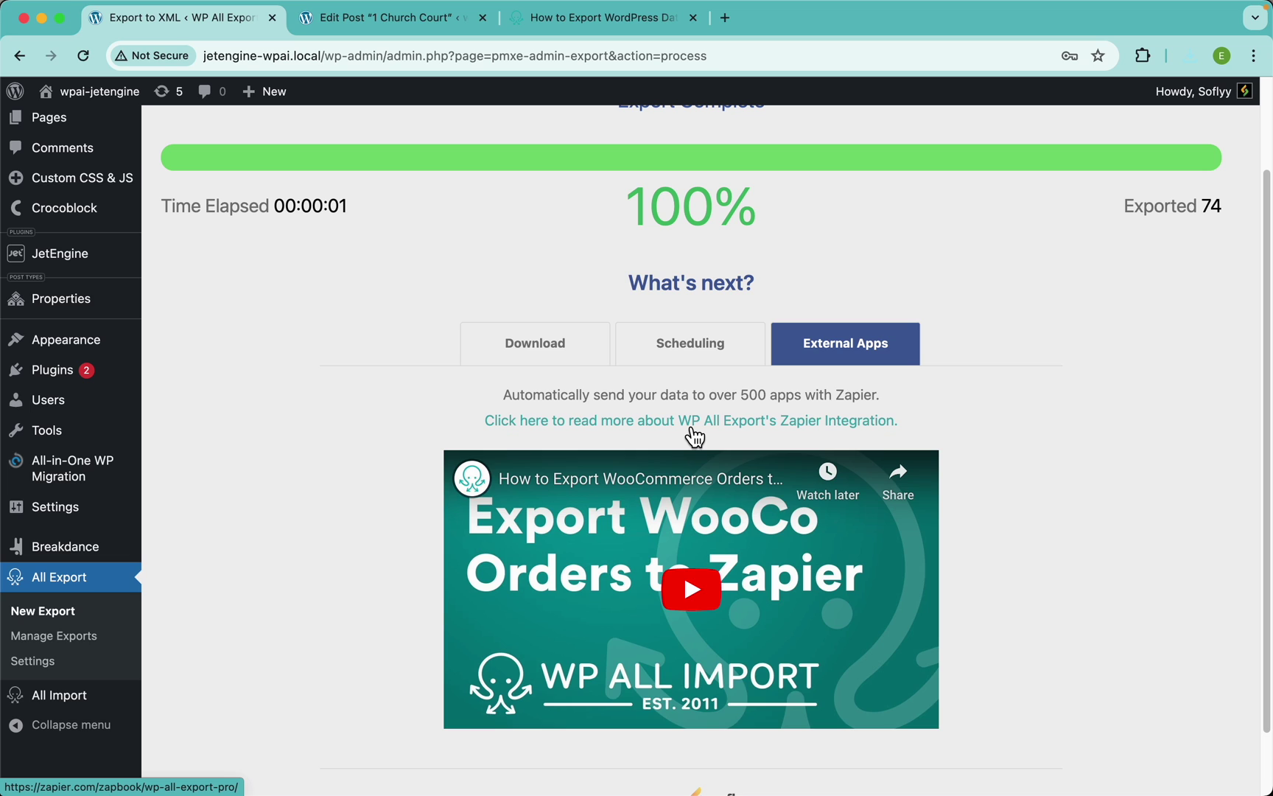
Browse Zapier's WP All Export Pro integrations page, then return to the WP All Export tab
{"action": "left_click", "coordinate": [611, 423]}
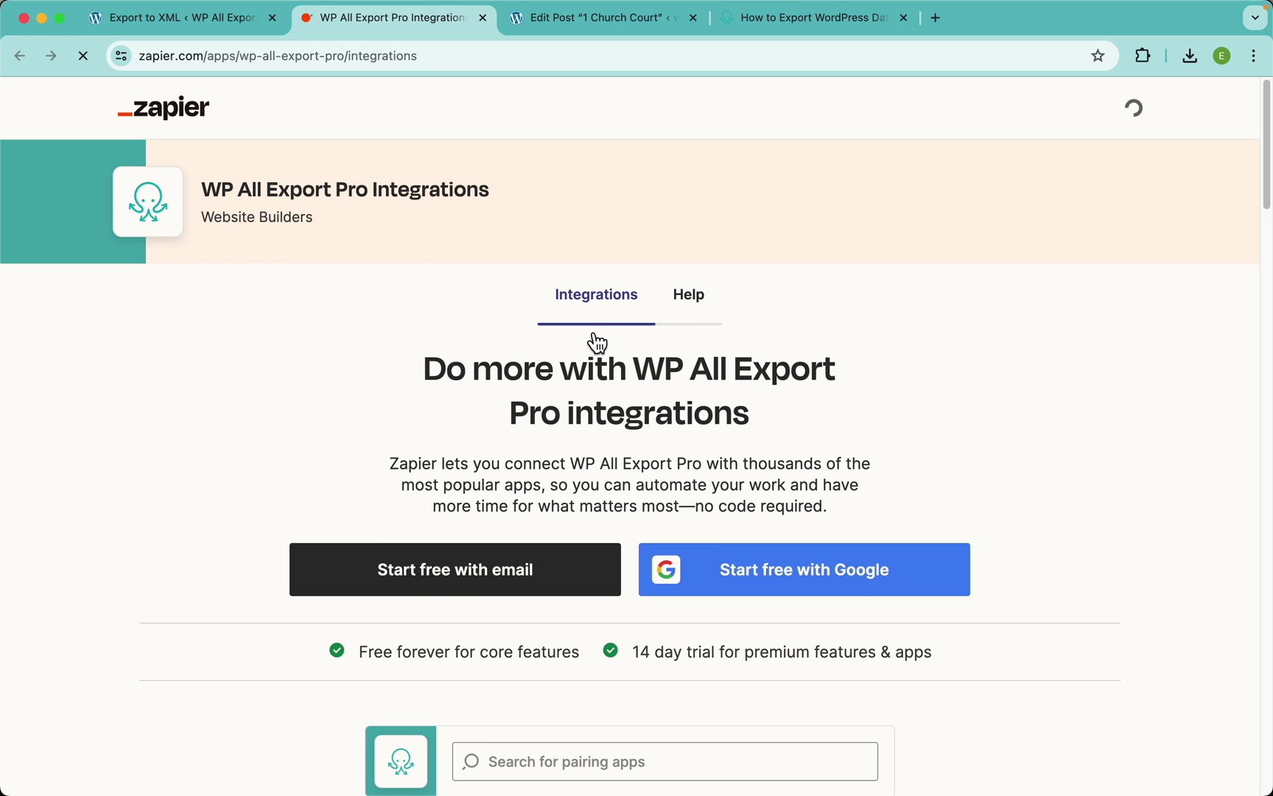
{"action": "scroll", "coordinate": [664, 442], "scroll_direction": "down", "scroll_amount": 2}
{"action": "scroll", "coordinate": [655, 420], "scroll_direction": "down", "scroll_amount": 1}
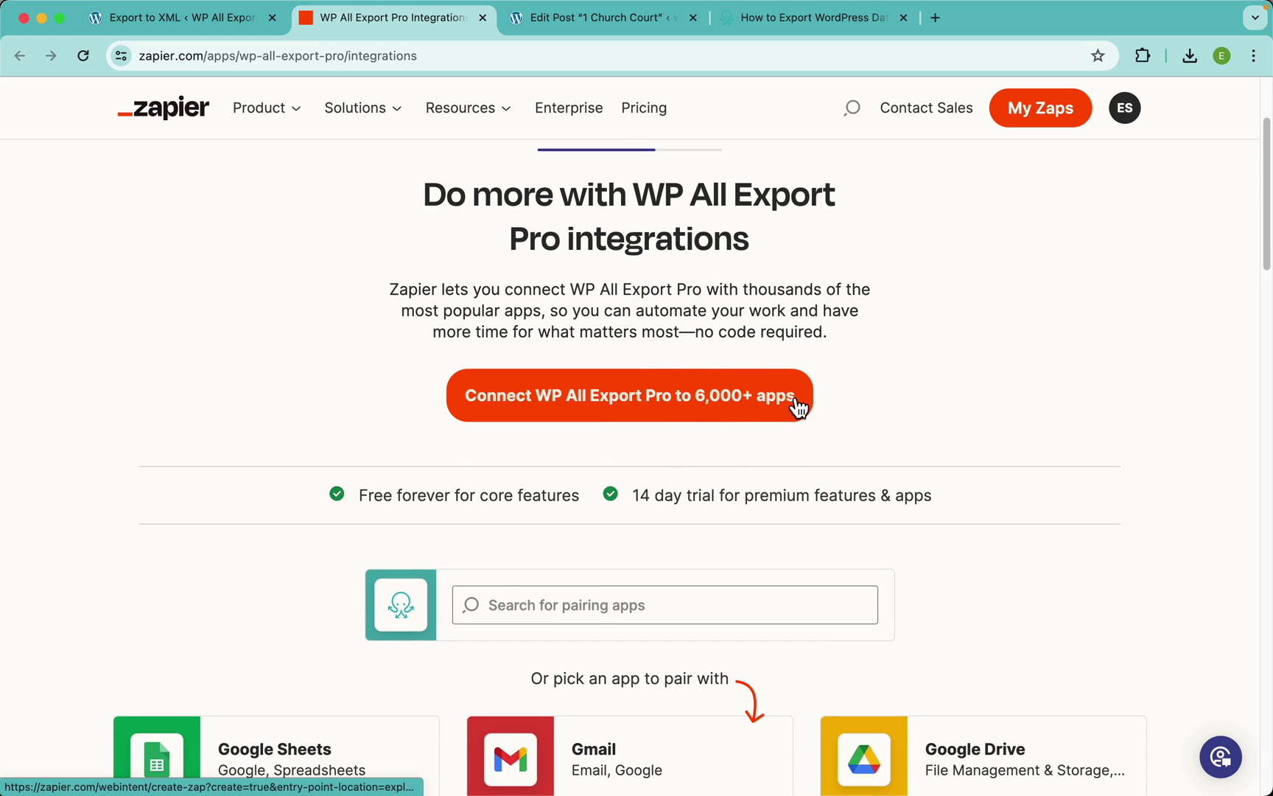
{"action": "scroll", "coordinate": [847, 412], "scroll_direction": "down", "scroll_amount": 5}
{"action": "scroll", "coordinate": [638, 413], "scroll_direction": "down", "scroll_amount": 2}
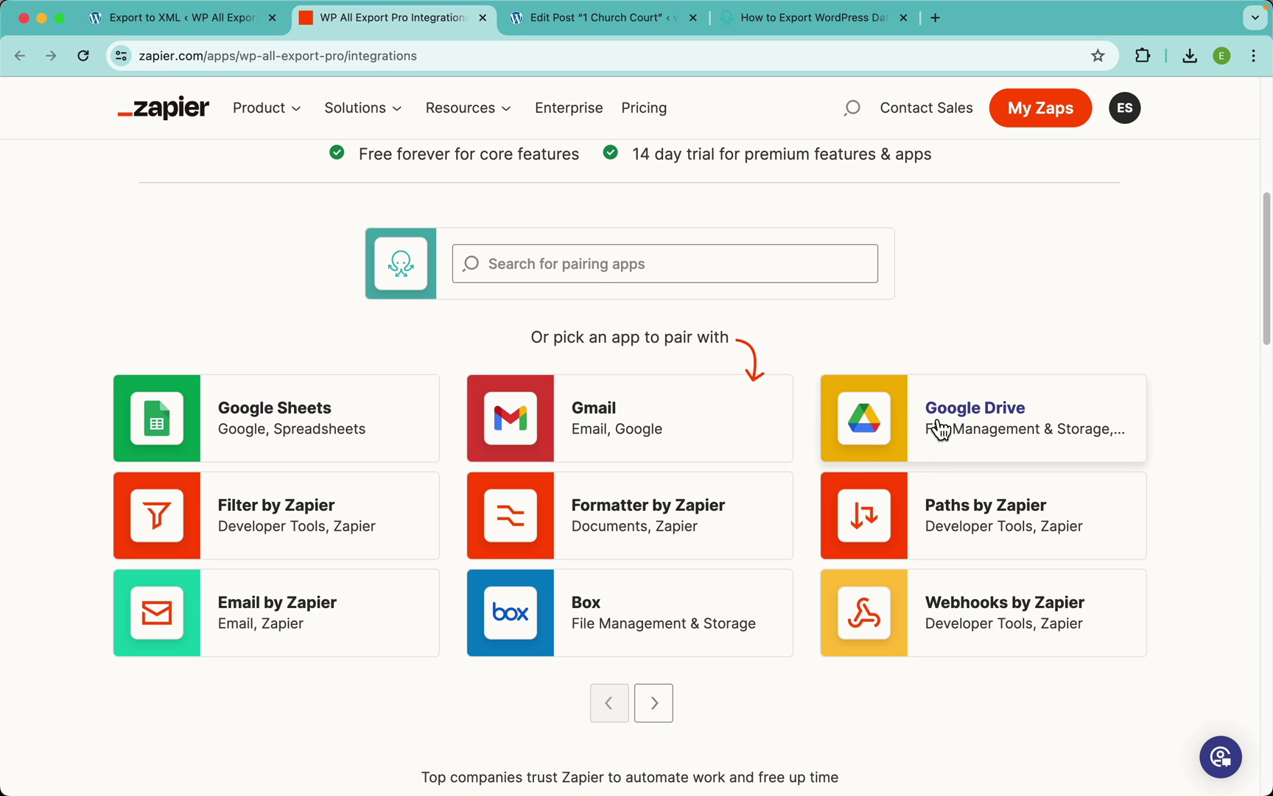
{"action": "scroll", "coordinate": [613, 342], "scroll_direction": "up", "scroll_amount": 7}
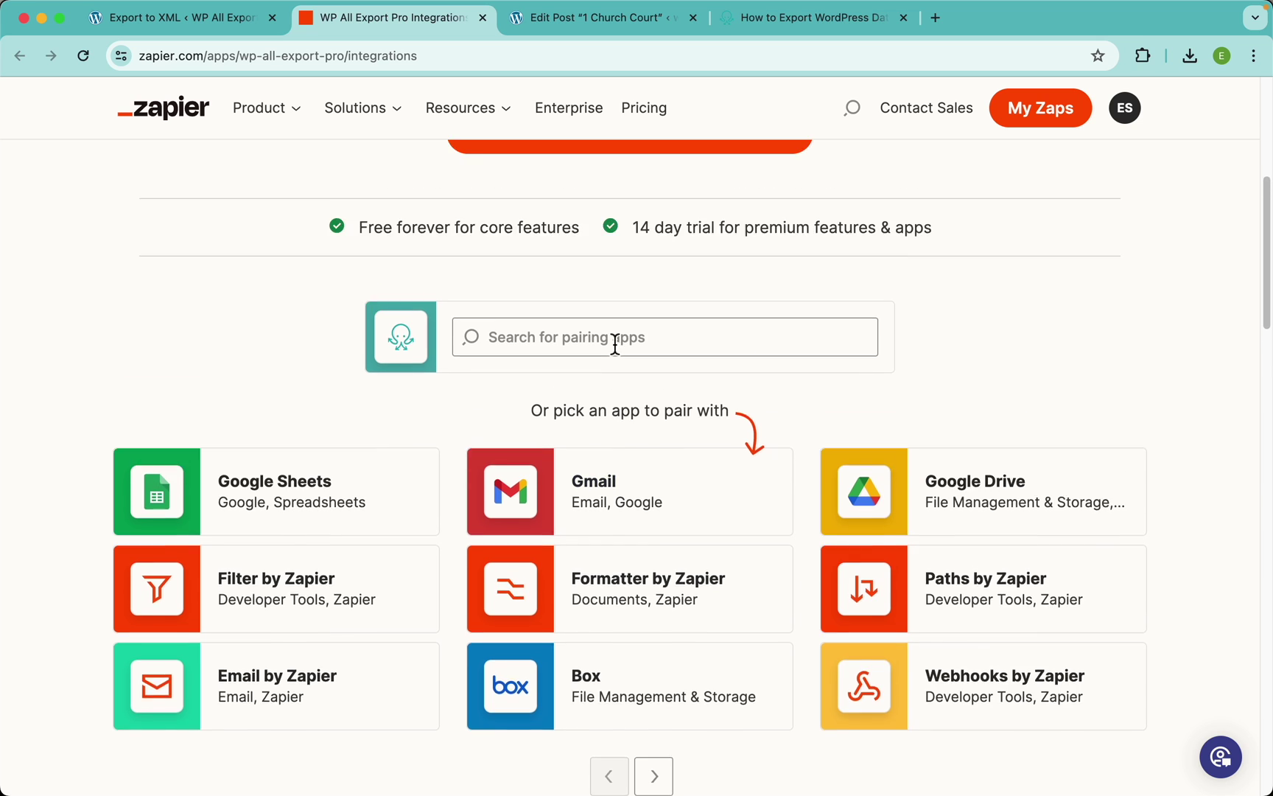
{"action": "left_click", "coordinate": [211, 33]}
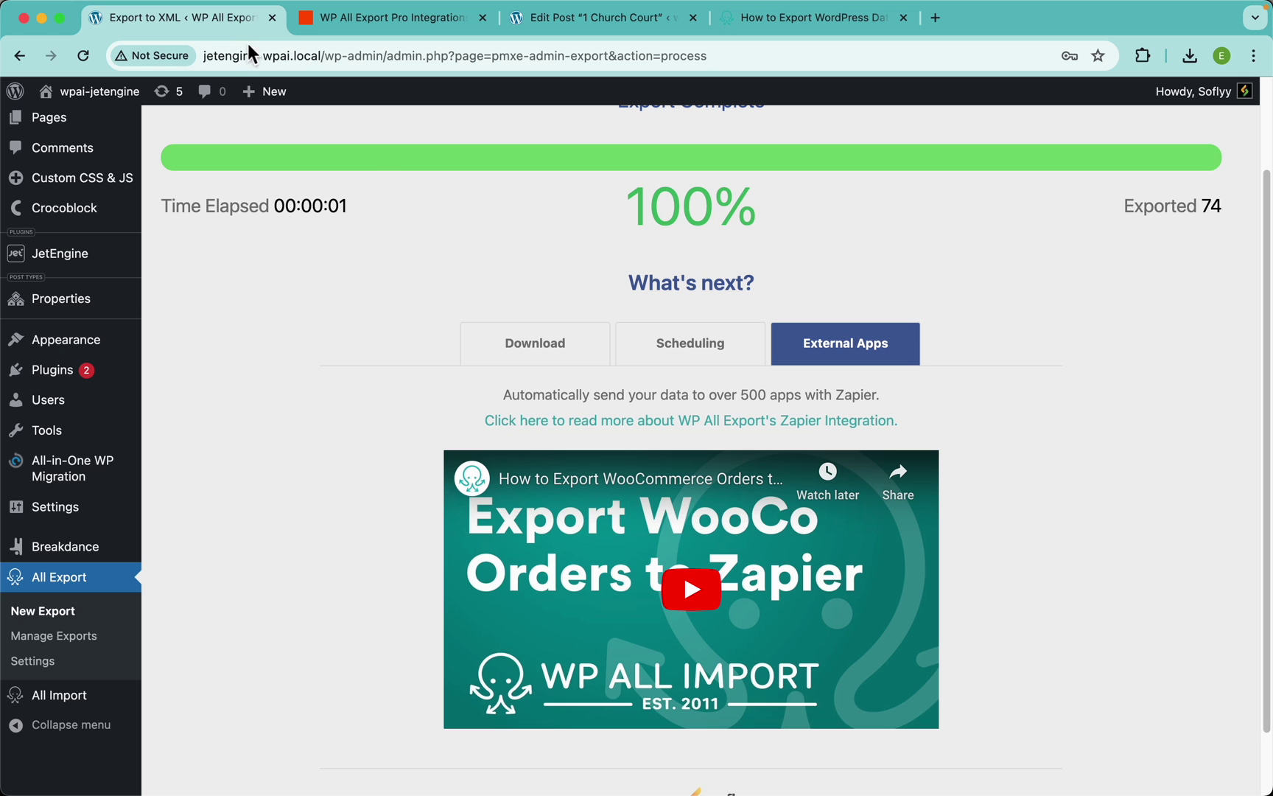